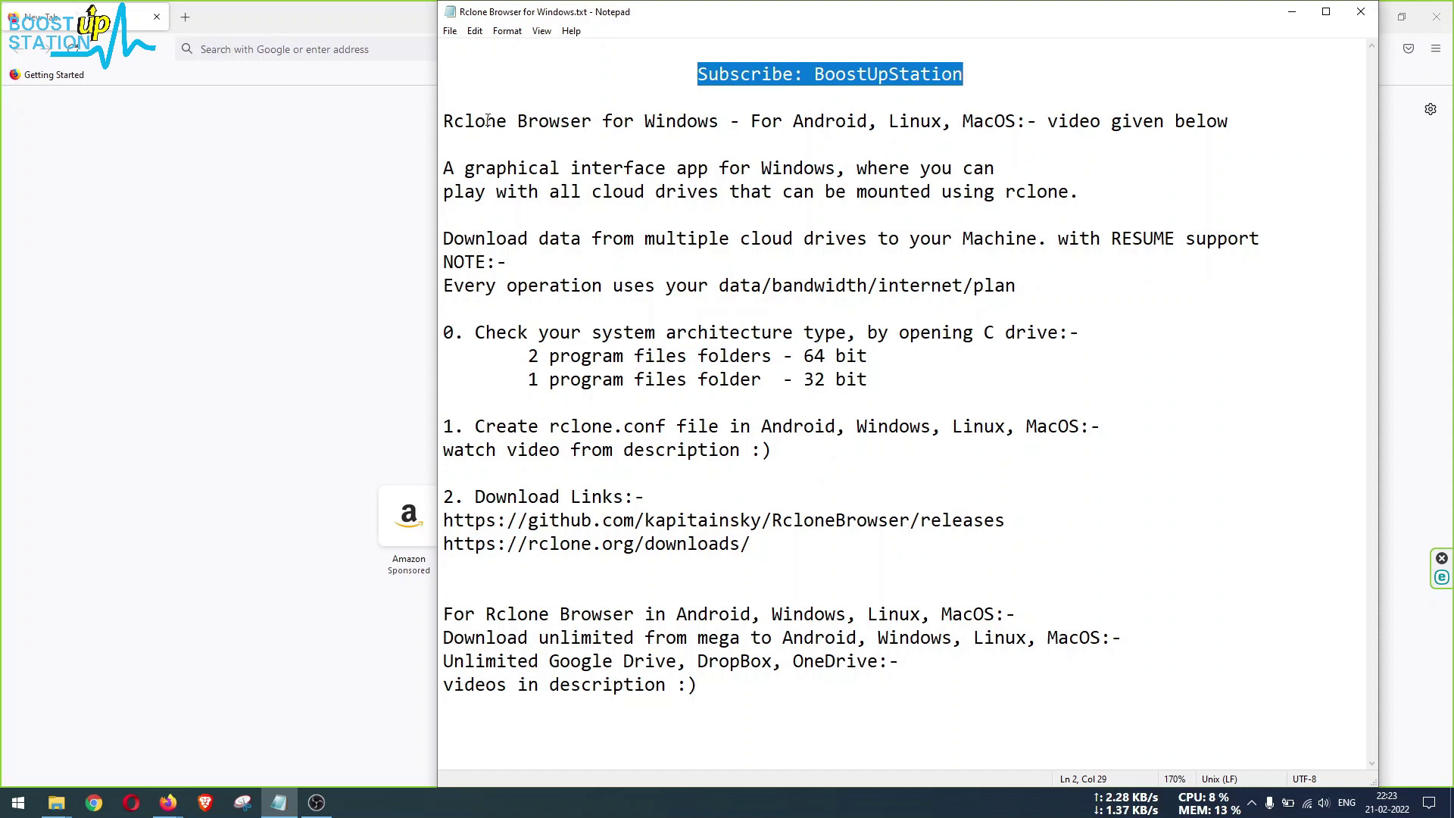
Highlight the key lines of the Rclone Browser for Windows notes, from title to the 32-bit check
{"action": "left_click_drag", "start_coordinate": [453, 123], "coordinate": [719, 122]}
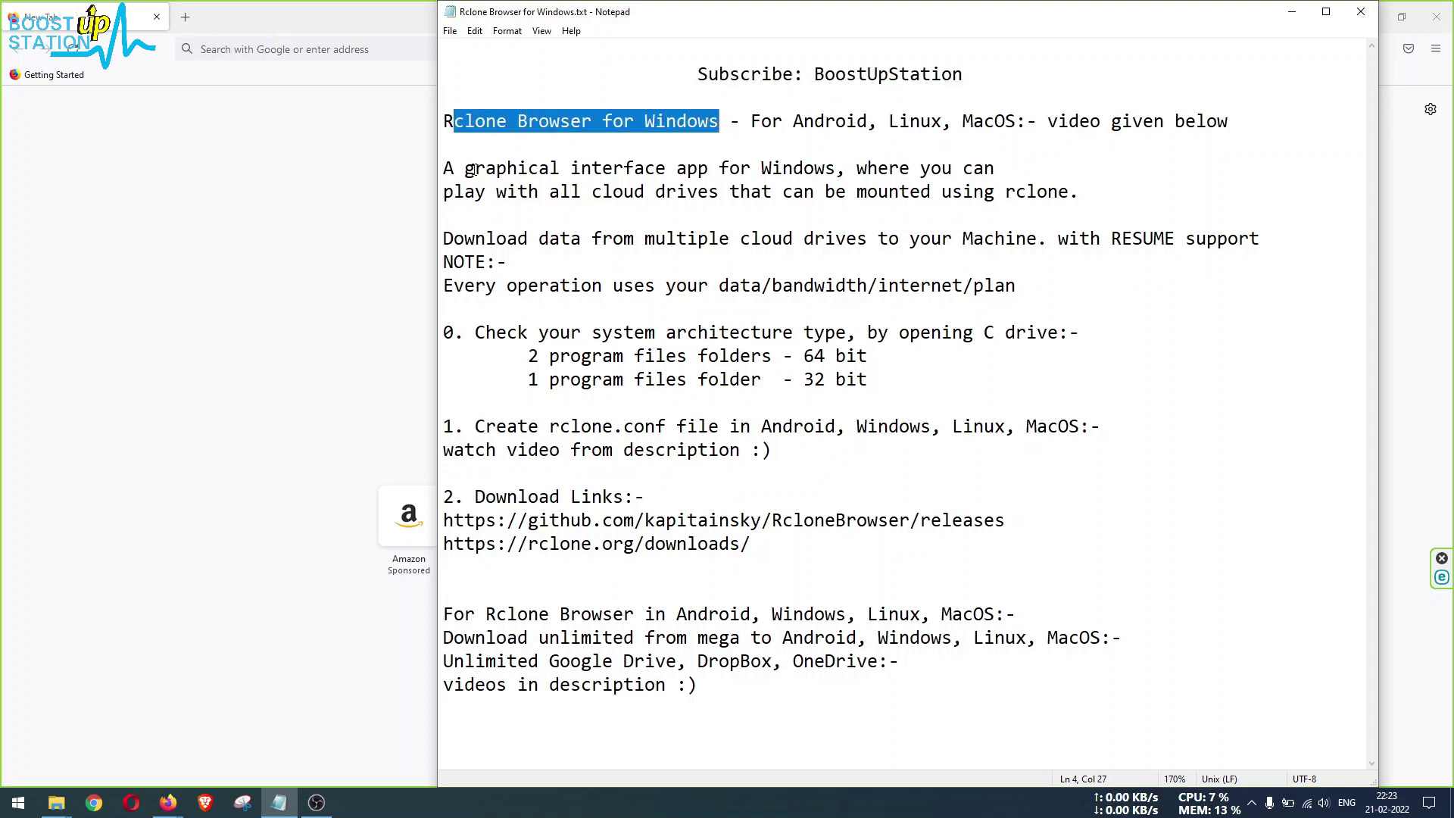
{"action": "left_click_drag", "start_coordinate": [469, 170], "coordinate": [1084, 191]}
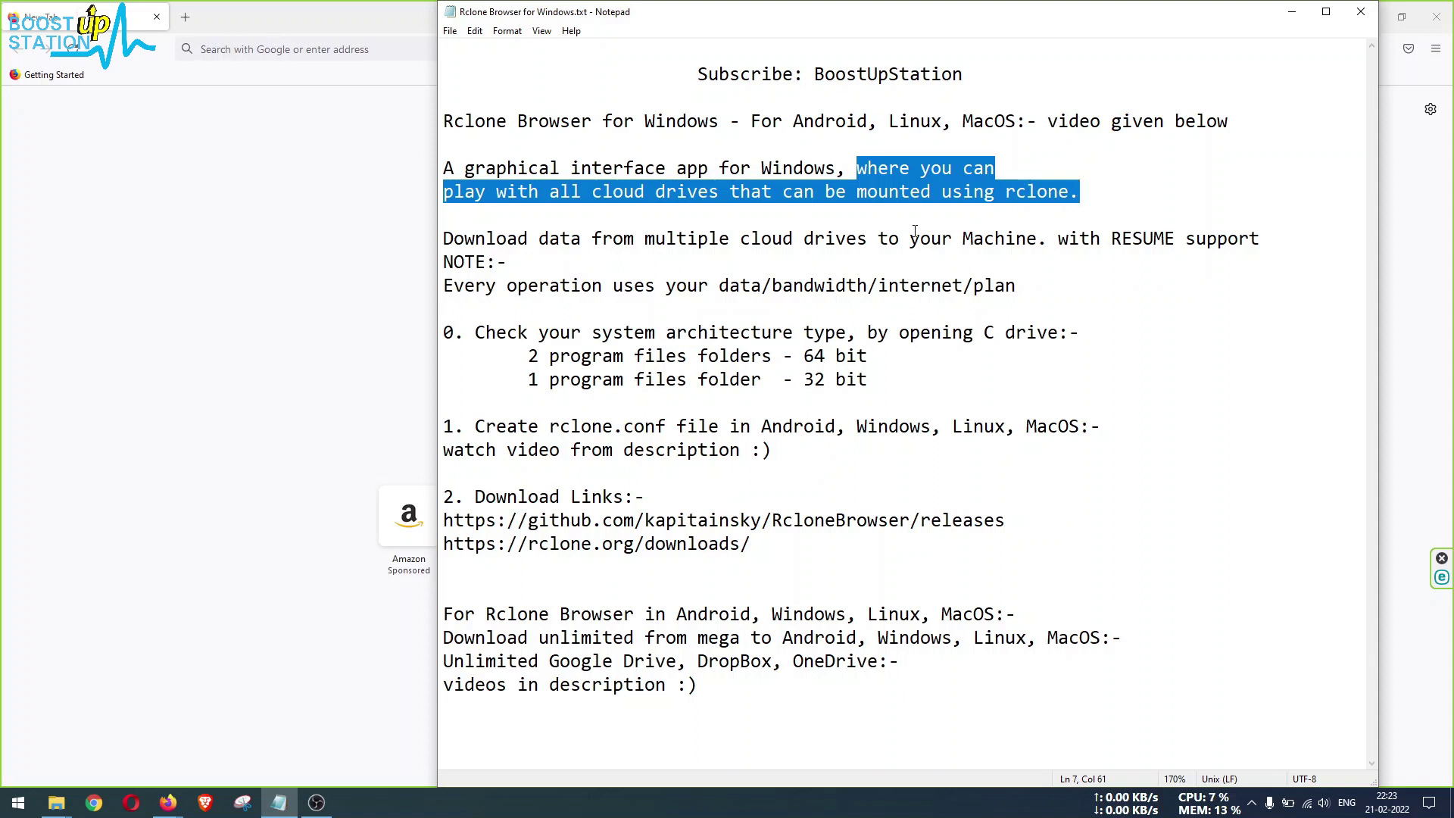
{"action": "left_click", "coordinate": [836, 240]}
{"action": "left_click_drag", "start_coordinate": [484, 237], "coordinate": [1278, 247]}
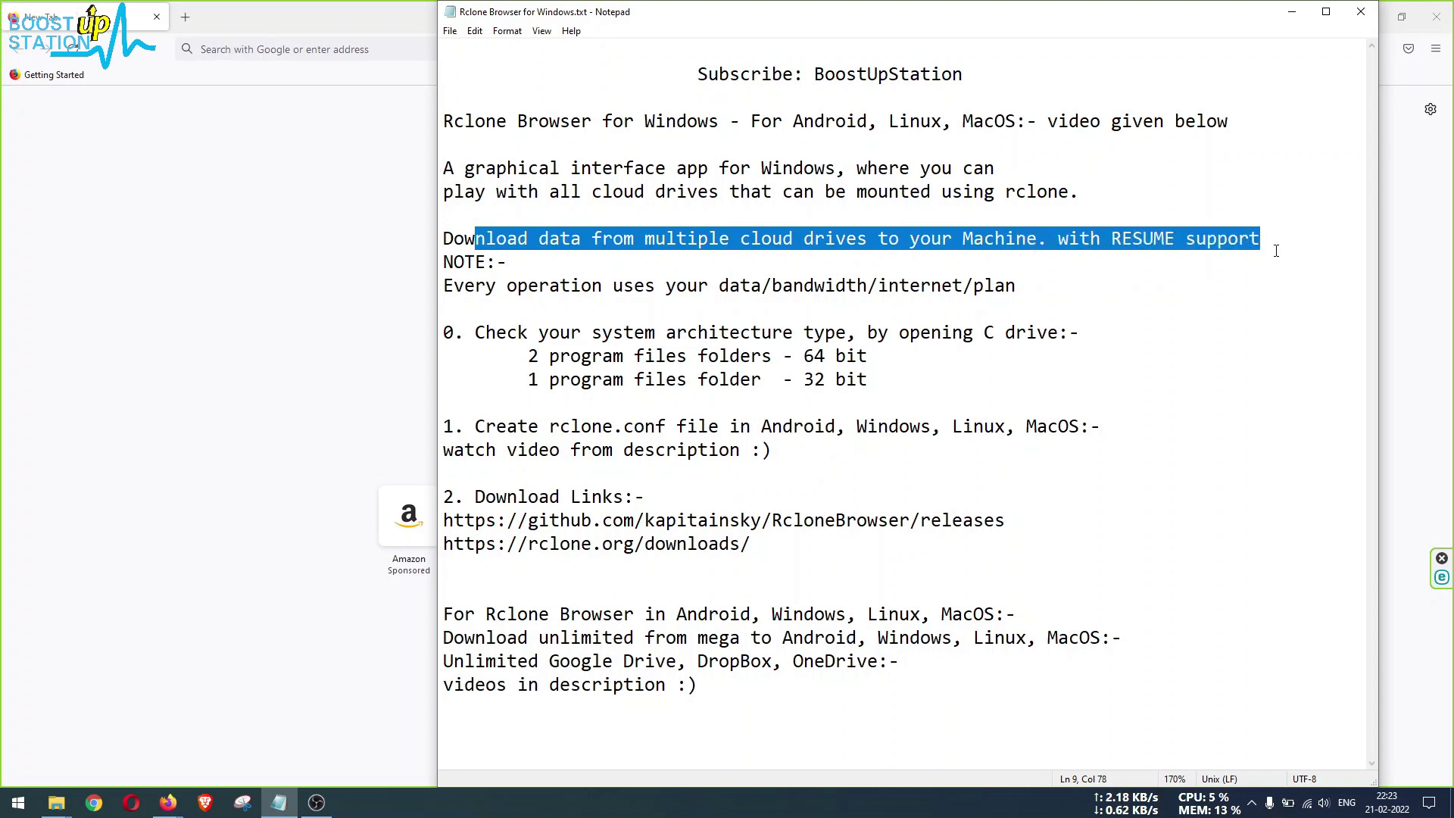
{"action": "left_click_drag", "start_coordinate": [761, 121], "coordinate": [1238, 125]}
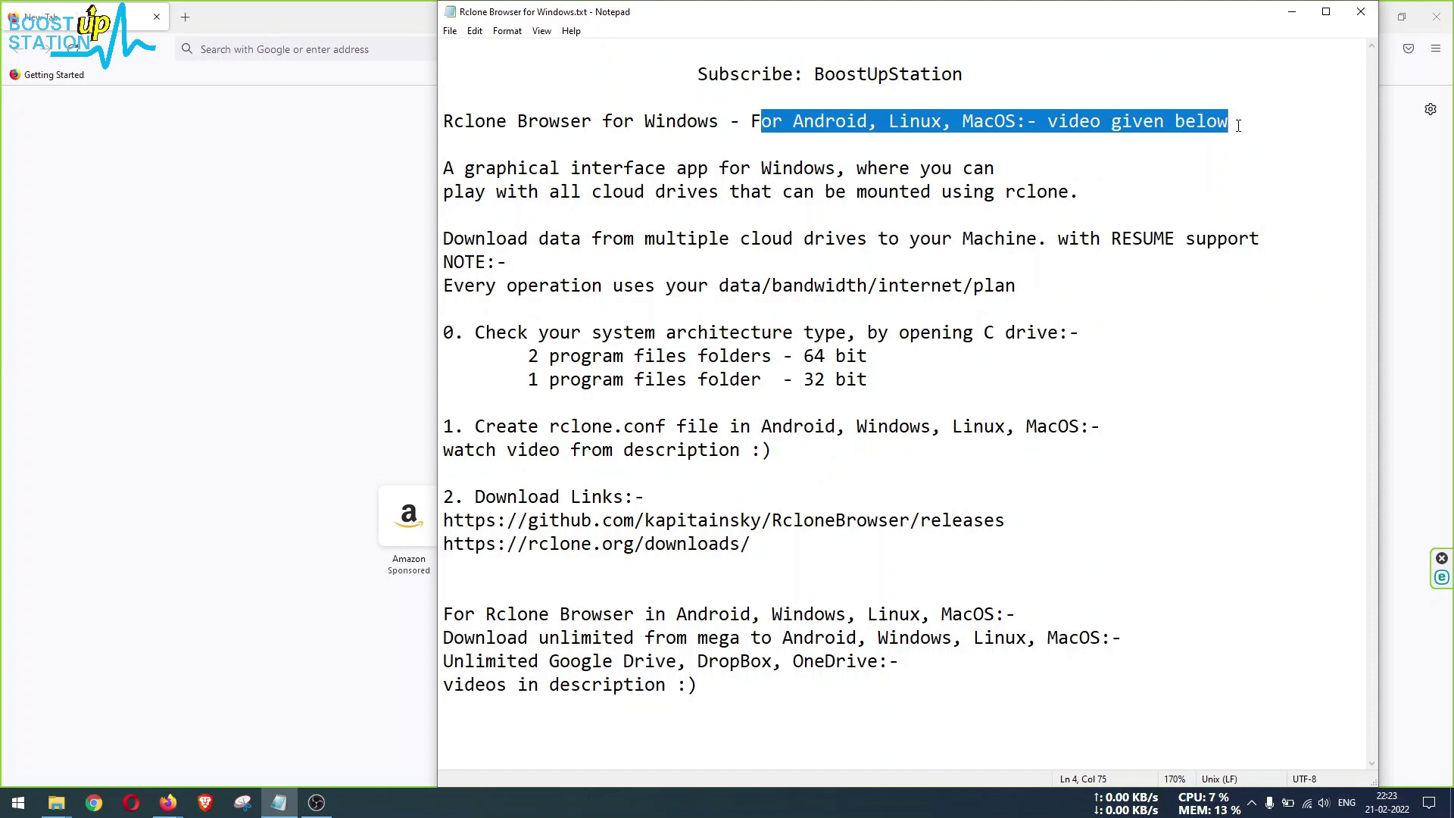
{"action": "left_click_drag", "start_coordinate": [444, 262], "coordinate": [1029, 287]}
{"action": "left_click", "coordinate": [1030, 287]}
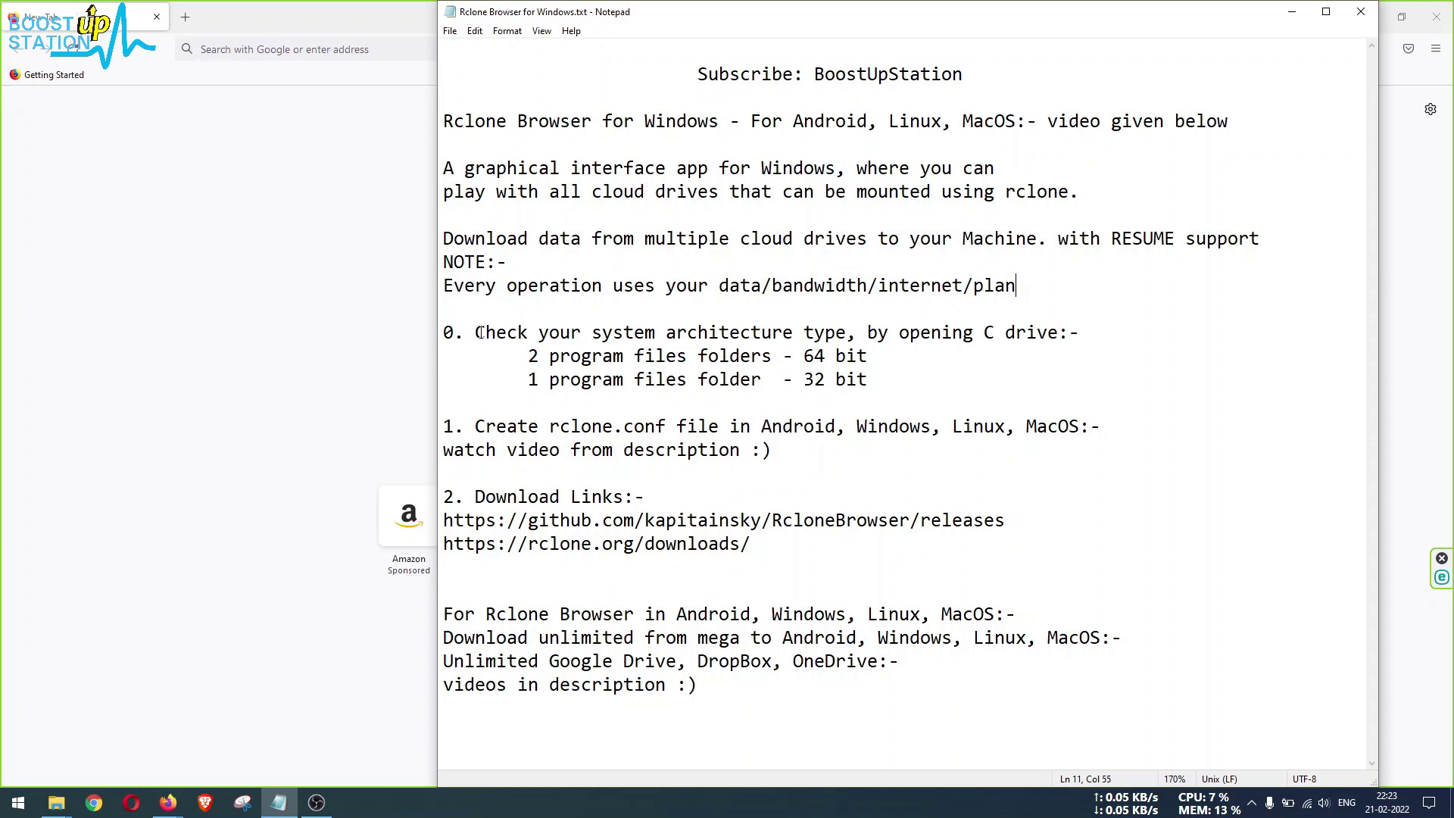
{"action": "left_click_drag", "start_coordinate": [446, 332], "coordinate": [886, 352]}
{"action": "left_click_drag", "start_coordinate": [795, 379], "coordinate": [880, 380]}
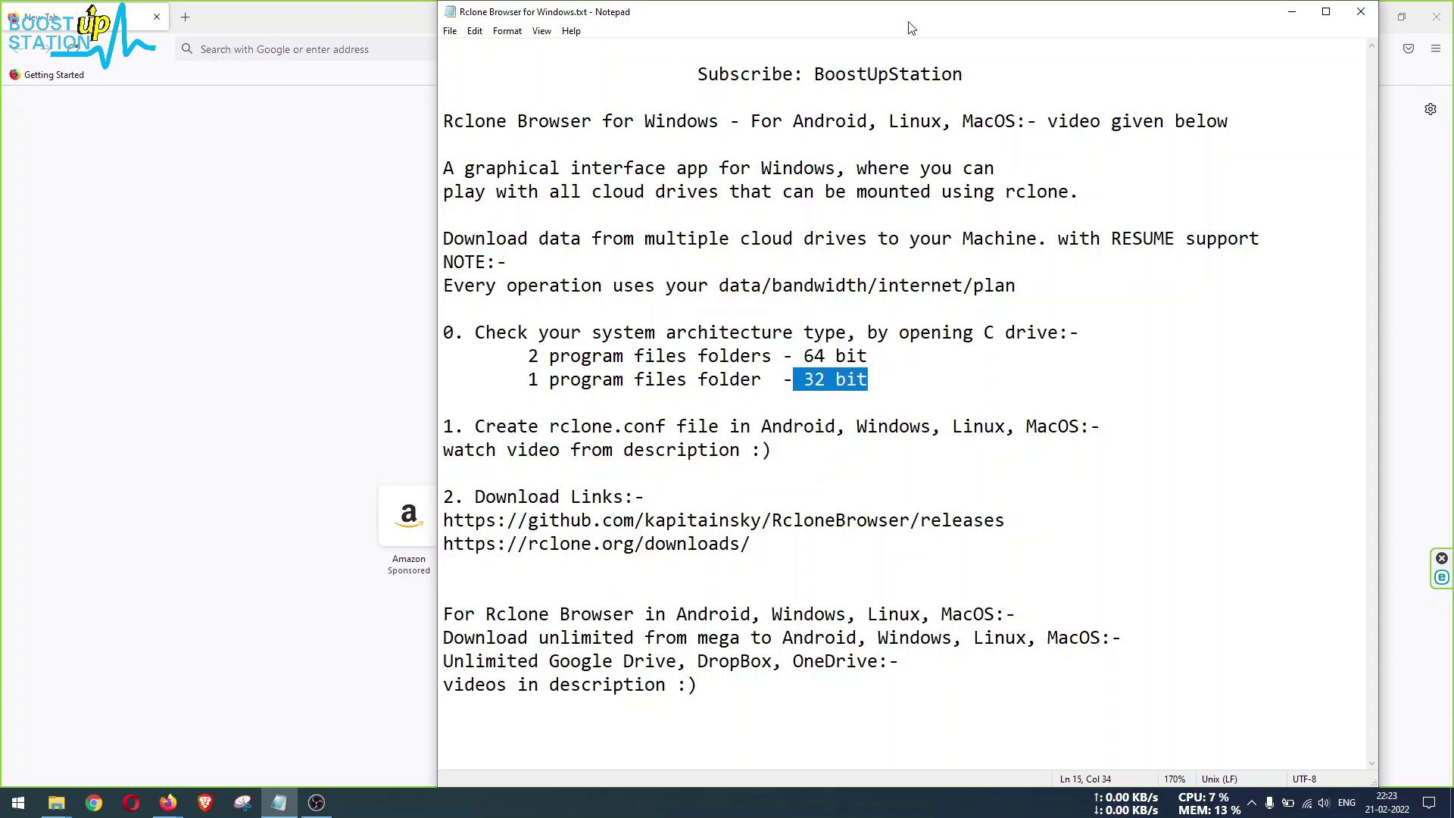
Open Local Disk (C:) and select both Program Files folders
{"action": "left_click_drag", "start_coordinate": [911, 28], "coordinate": [979, 28]}
{"action": "key", "text": "alt+Tab"}
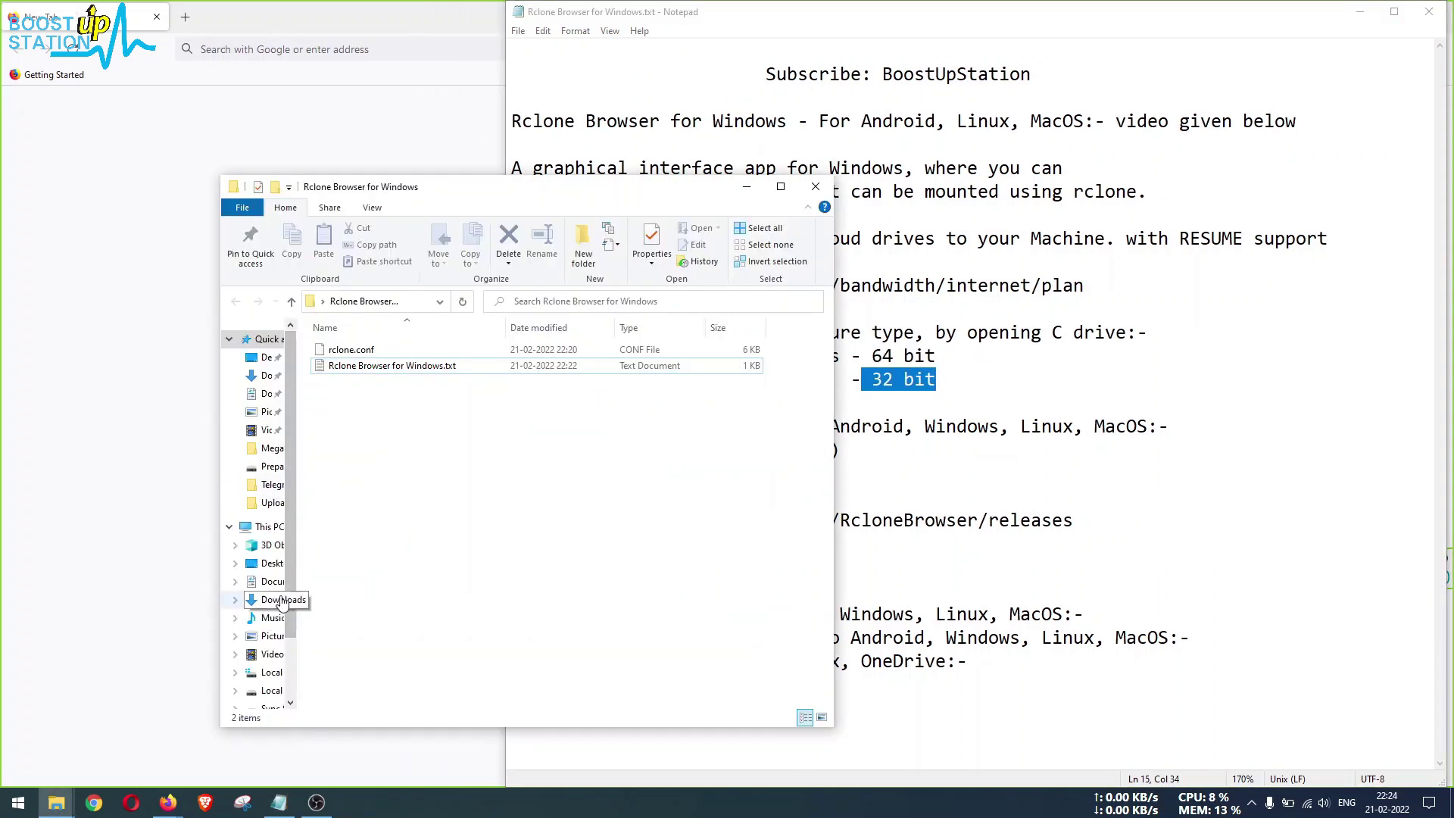
{"action": "scroll", "coordinate": [282, 602], "scroll_direction": "down", "scroll_amount": 1}
{"action": "left_click", "coordinate": [269, 642]}
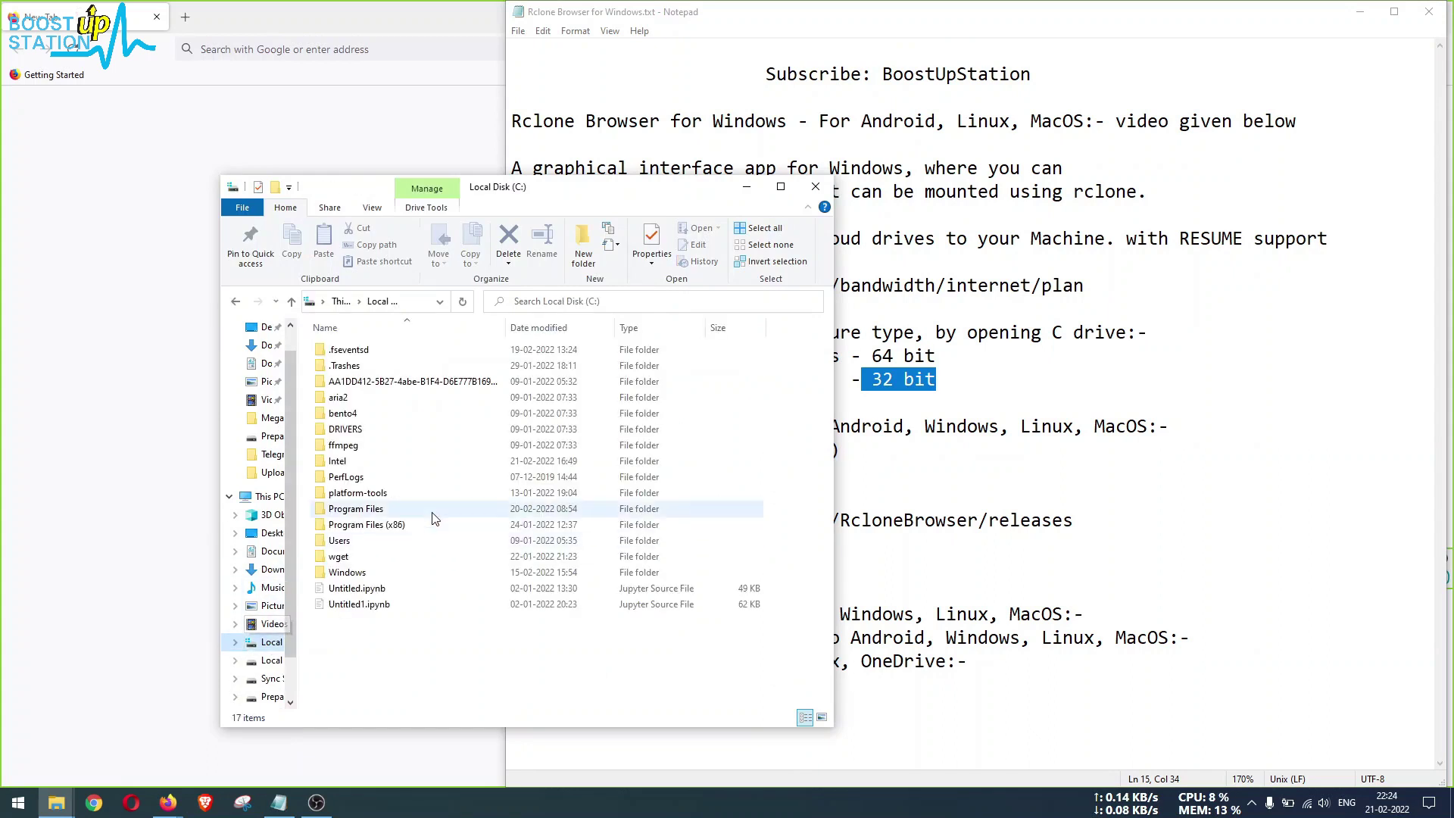
{"action": "left_click", "coordinate": [424, 643]}
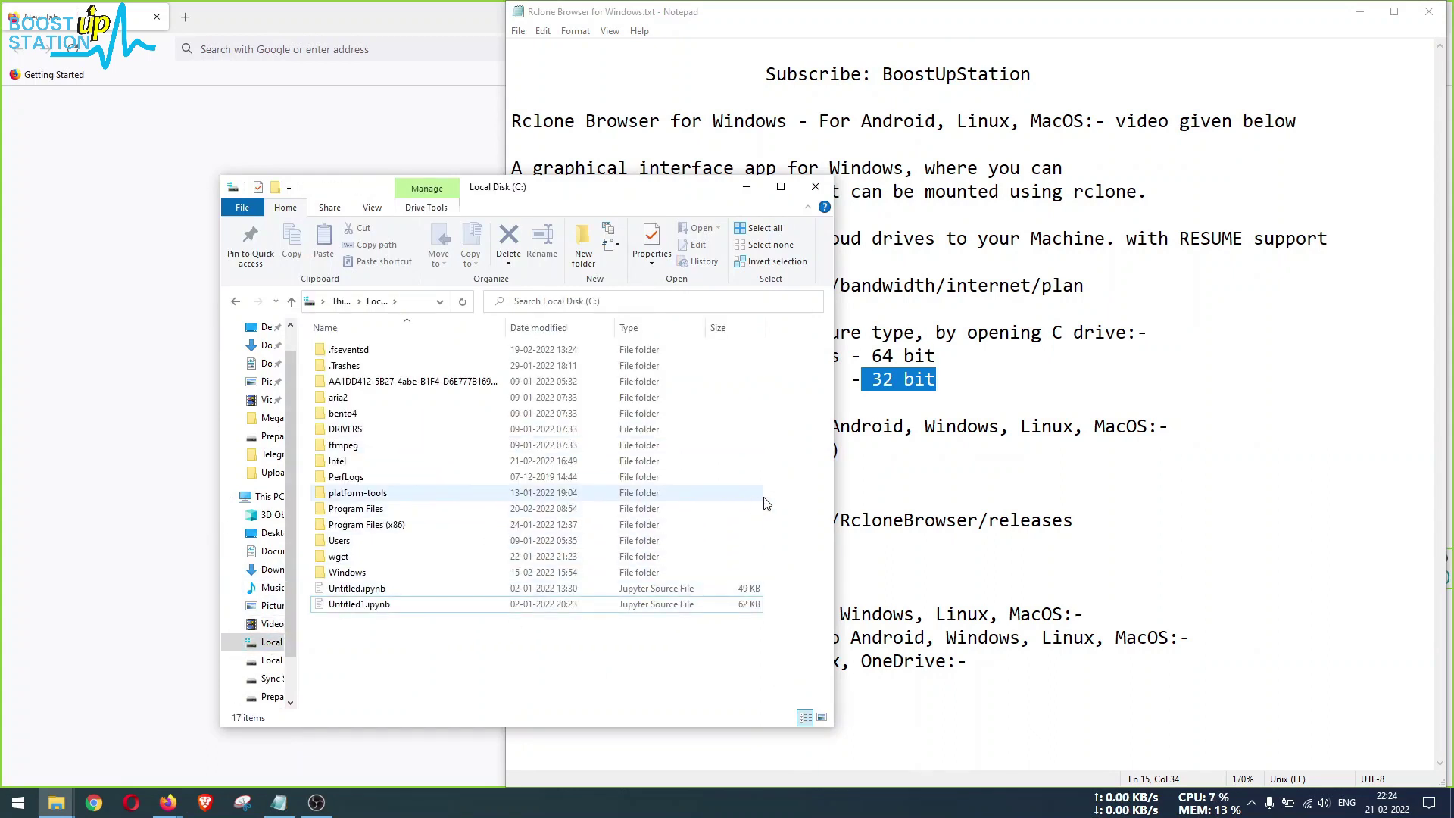
{"action": "left_click_drag", "start_coordinate": [773, 504], "coordinate": [643, 534]}
Compare the notes' 64-bit two-folder and 32-bit one-folder lines against C:'s Program Files folders
{"action": "left_click_drag", "start_coordinate": [614, 191], "coordinate": [333, 145]}
{"action": "left_click", "coordinate": [598, 356]}
{"action": "left_click_drag", "start_coordinate": [599, 356], "coordinate": [946, 365]}
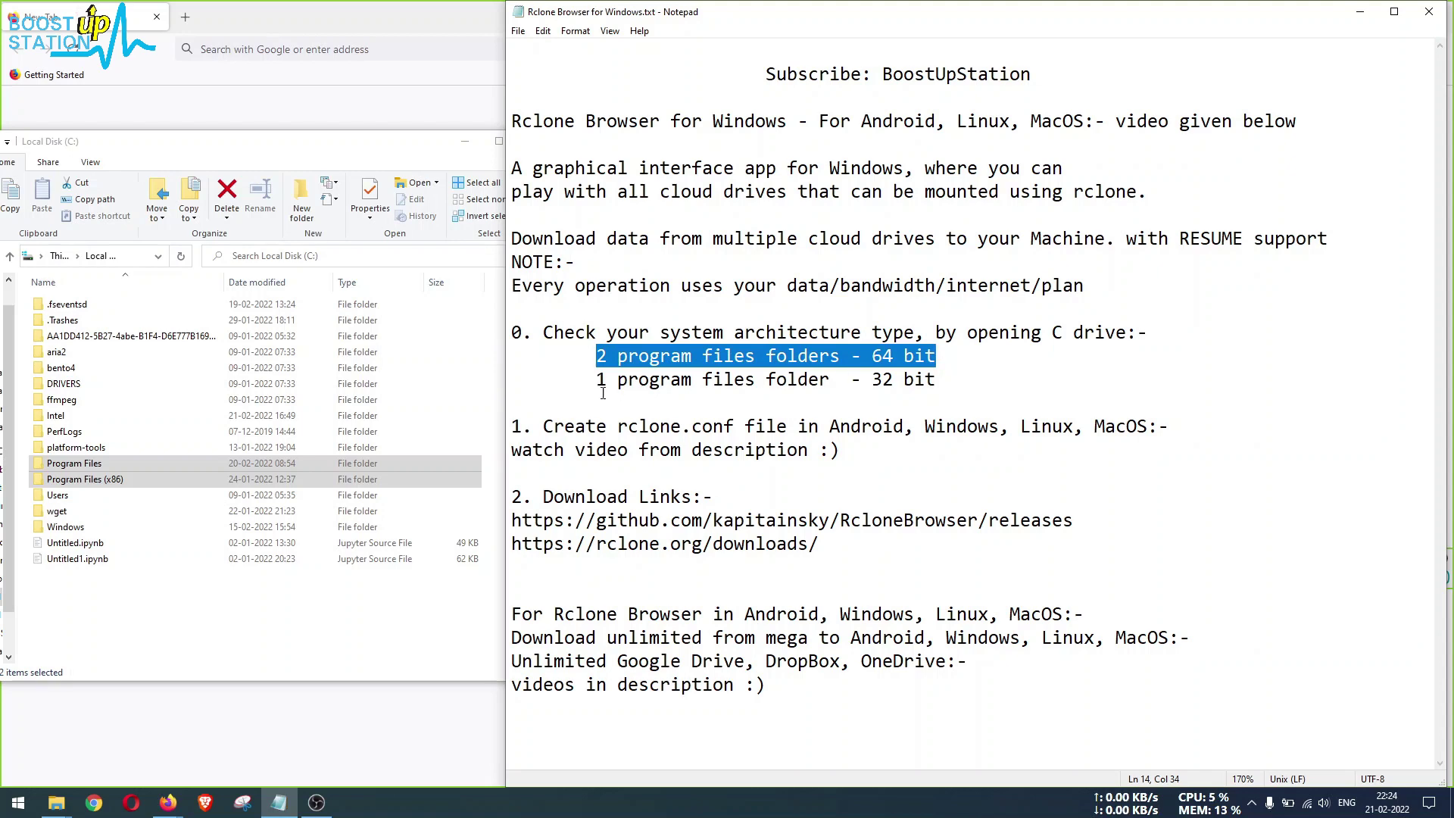
{"action": "left_click", "coordinate": [288, 621]}
{"action": "left_click", "coordinate": [110, 464]}
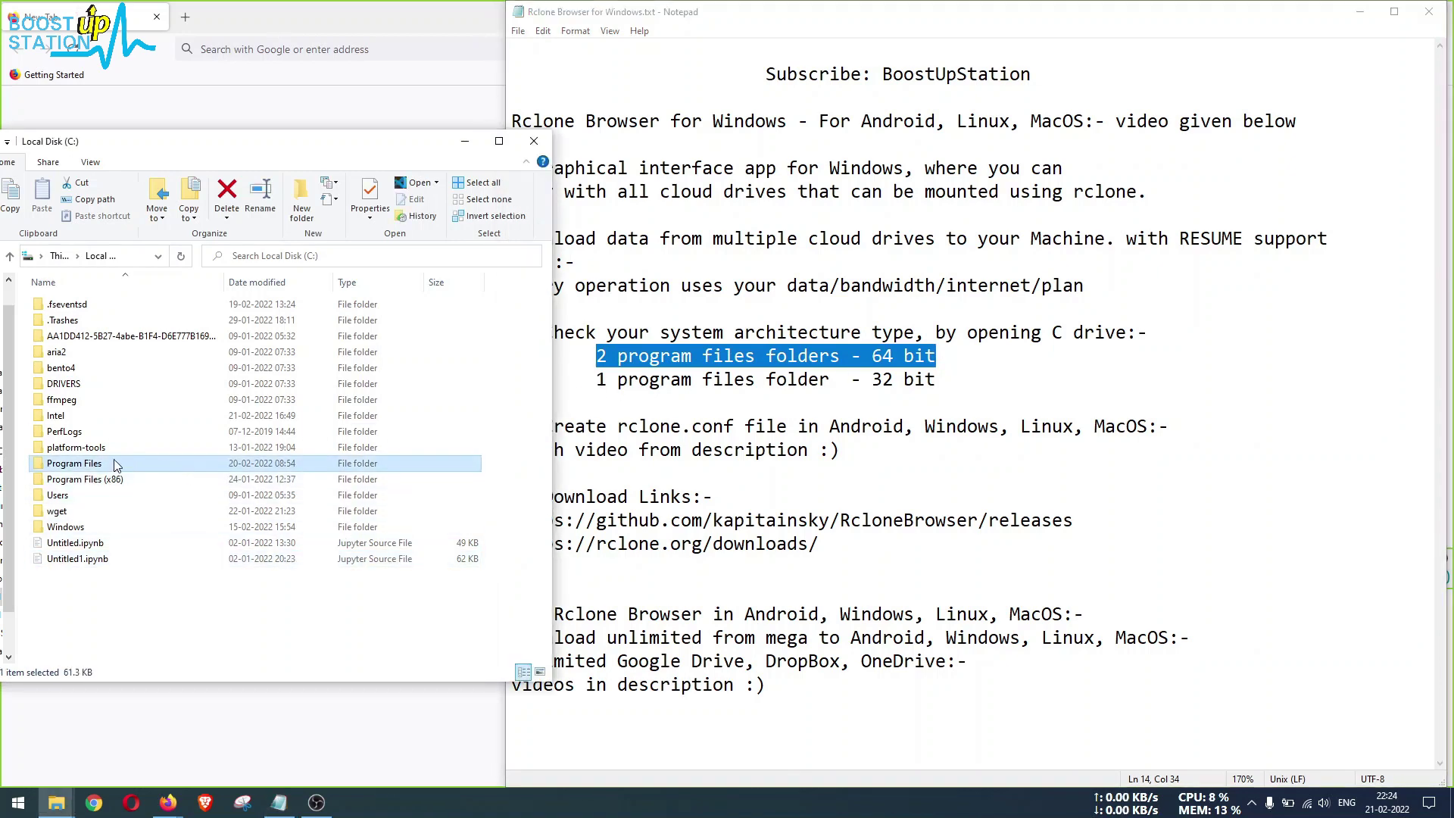
{"action": "left_click", "coordinate": [626, 394]}
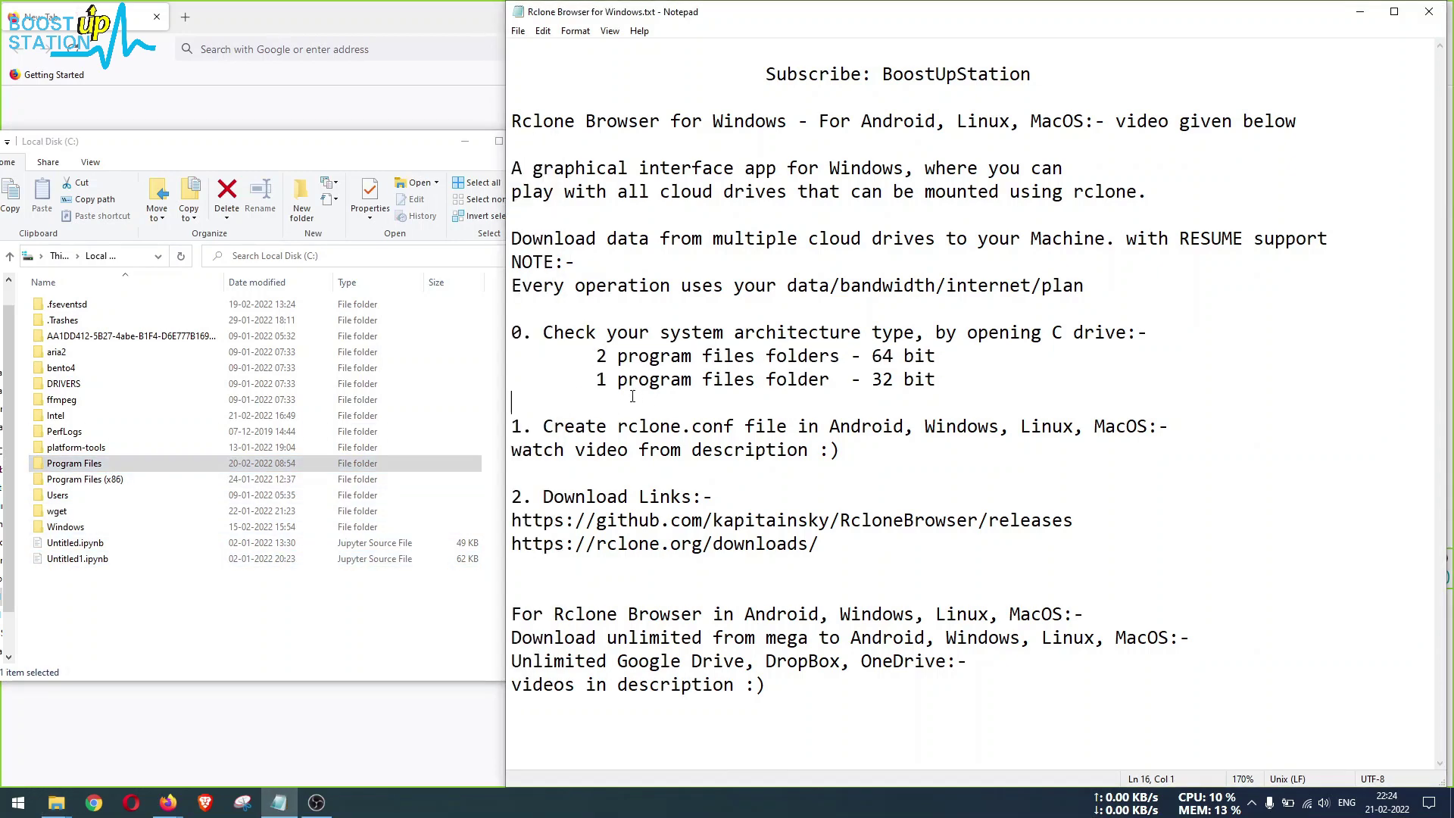
{"action": "left_click_drag", "start_coordinate": [596, 379], "coordinate": [936, 379]}
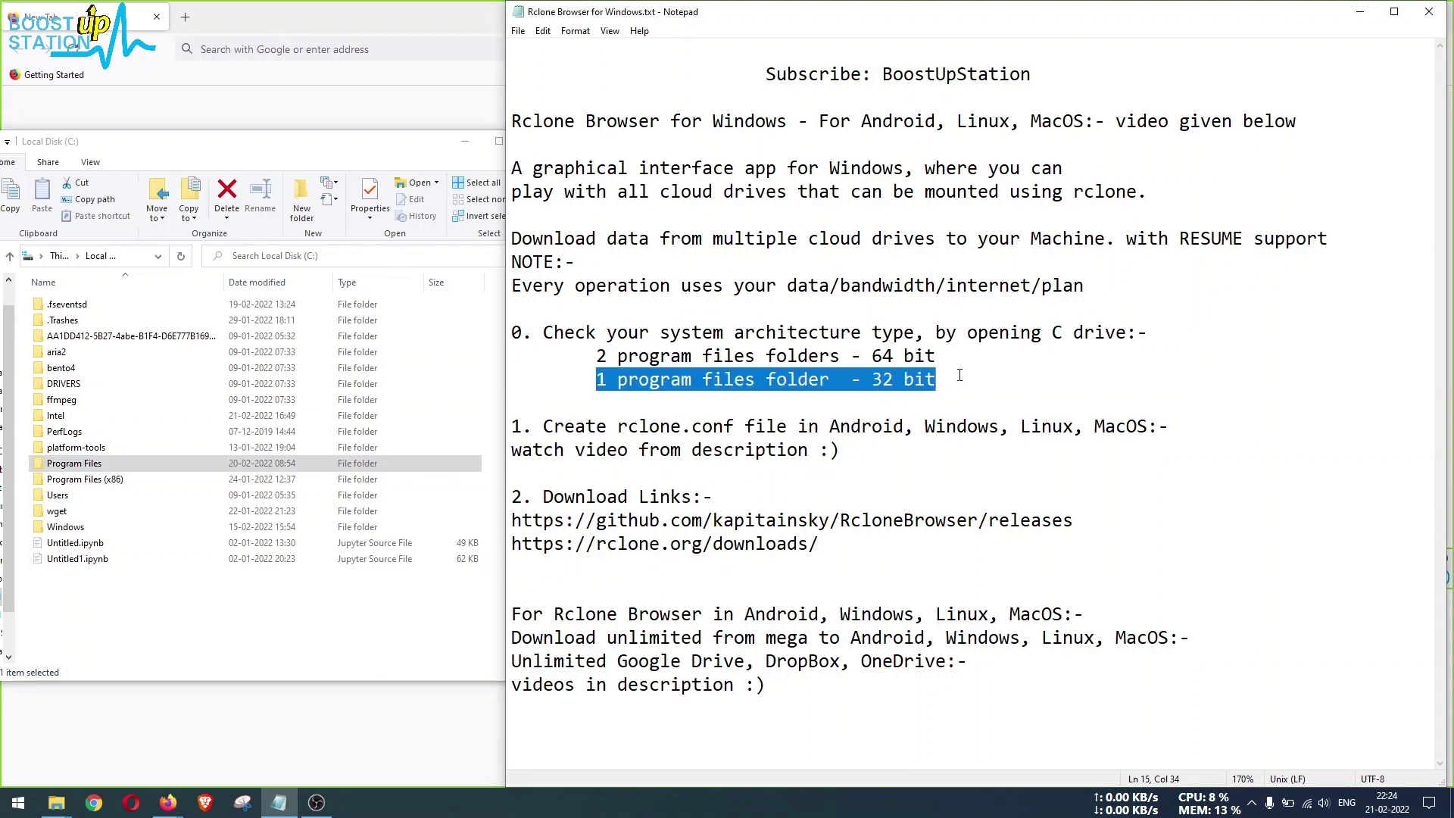
{"action": "left_click", "coordinate": [288, 545]}
Show the Rclone Browser for Windows folder's files as large icons
{"action": "key", "text": "alt+Tab"}
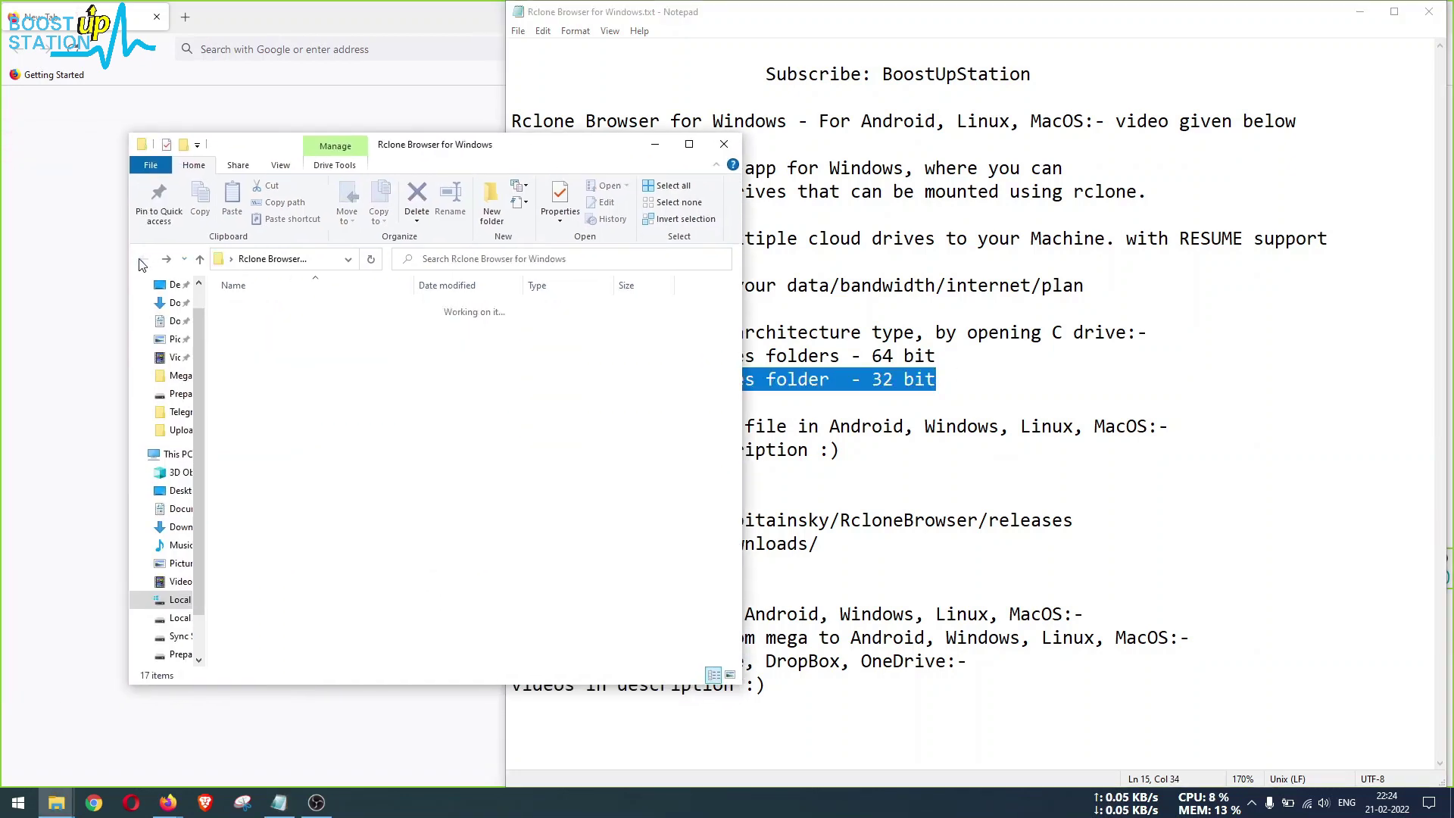
{"action": "left_click", "coordinate": [730, 675]}
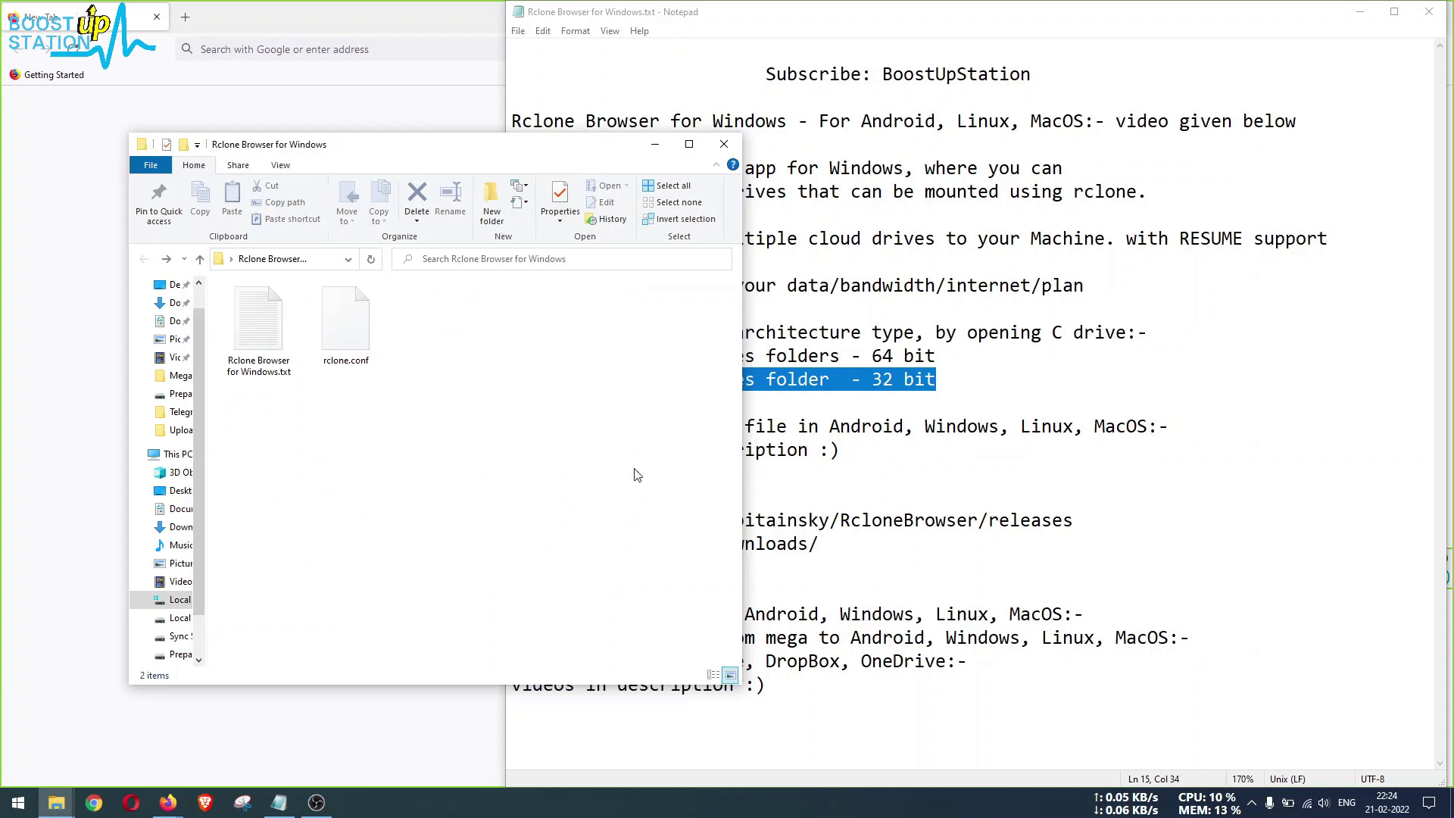
{"action": "left_click_drag", "start_coordinate": [473, 157], "coordinate": [336, 485]}
Highlight the Create rclone.conf step and both download links in the notes
{"action": "left_click", "coordinate": [713, 496]}
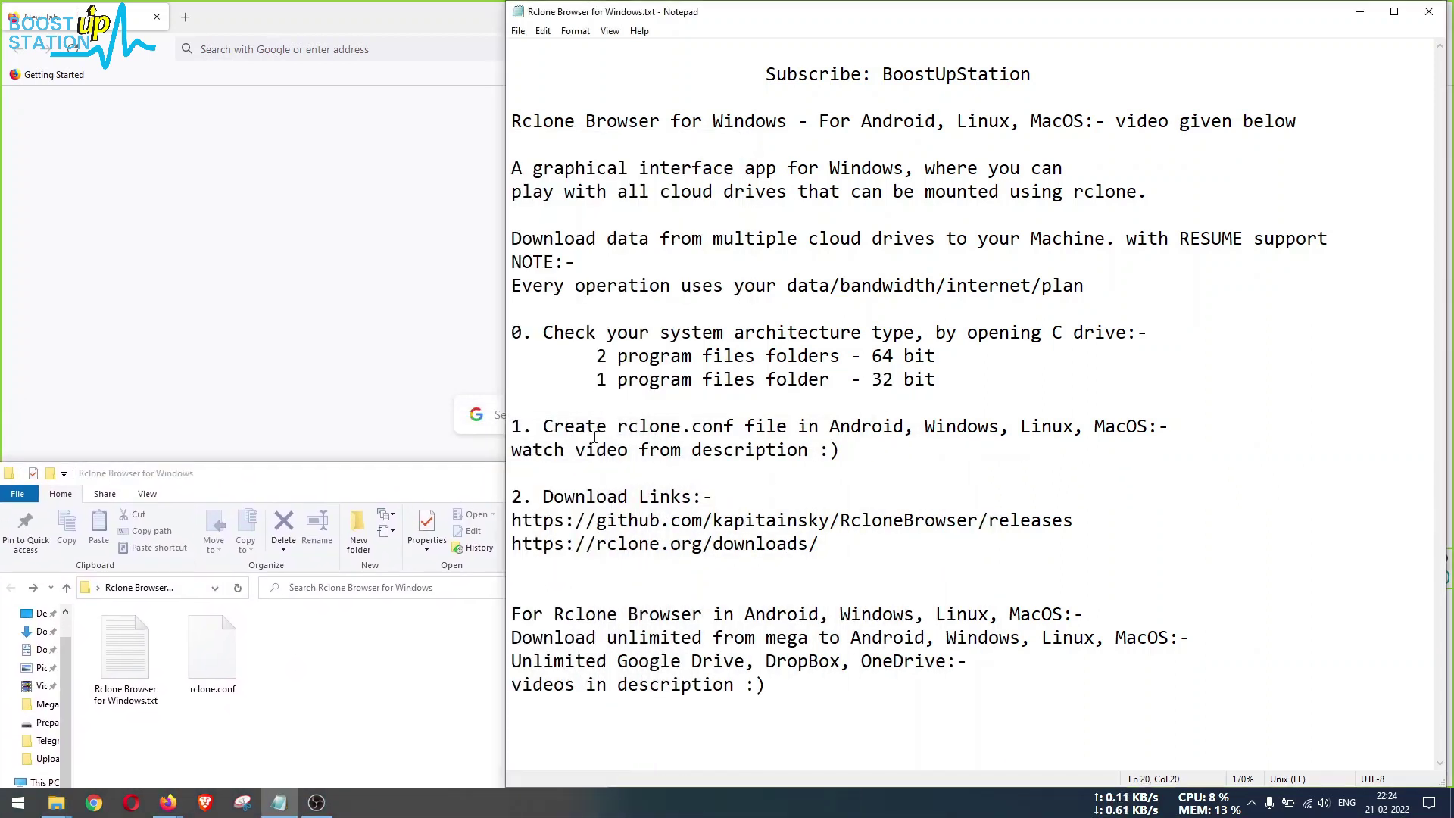
{"action": "left_click_drag", "start_coordinate": [545, 431], "coordinate": [1169, 427]}
{"action": "left_click_drag", "start_coordinate": [931, 453], "coordinate": [516, 454]}
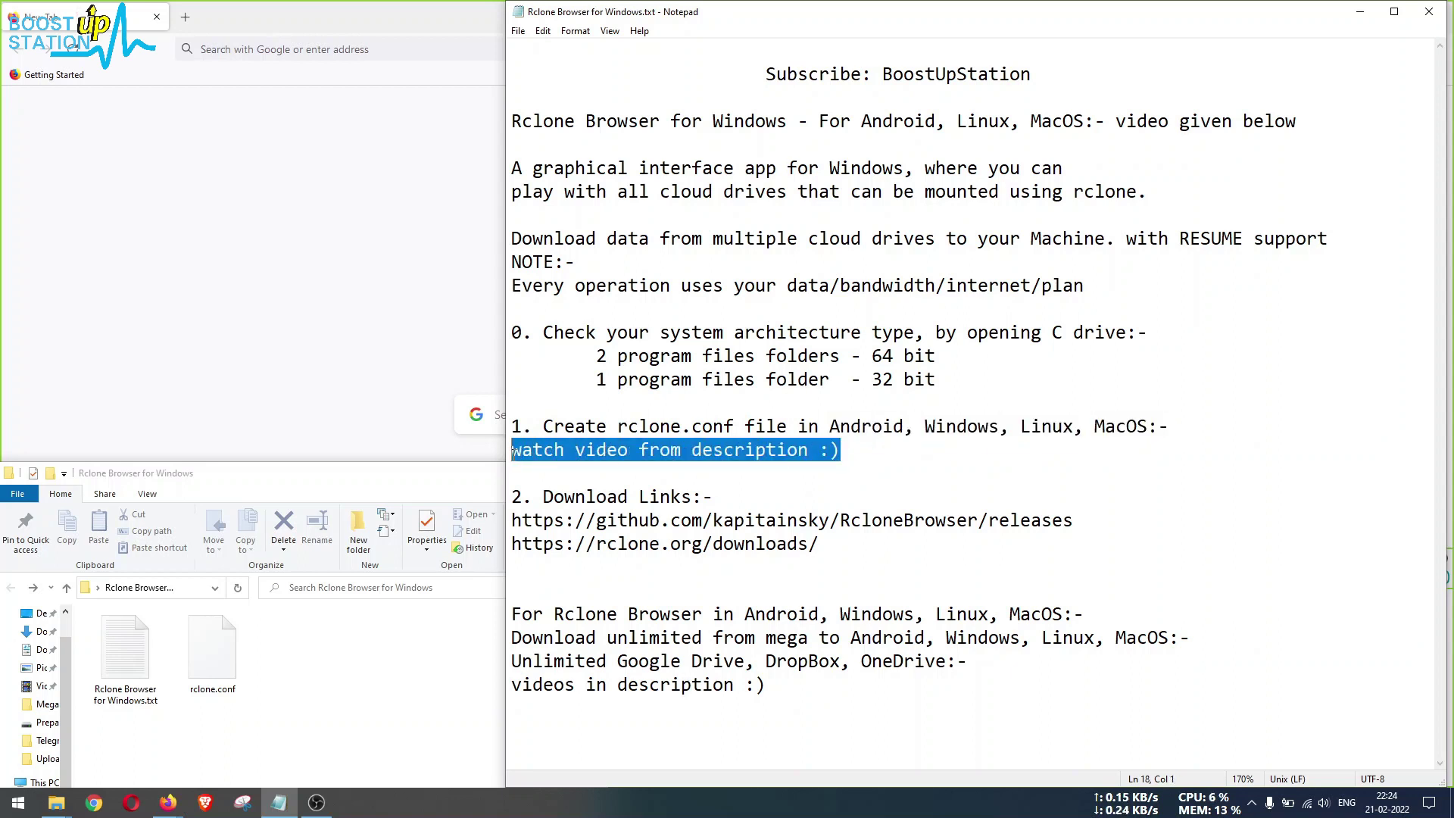
{"action": "left_click_drag", "start_coordinate": [841, 452], "coordinate": [511, 428]}
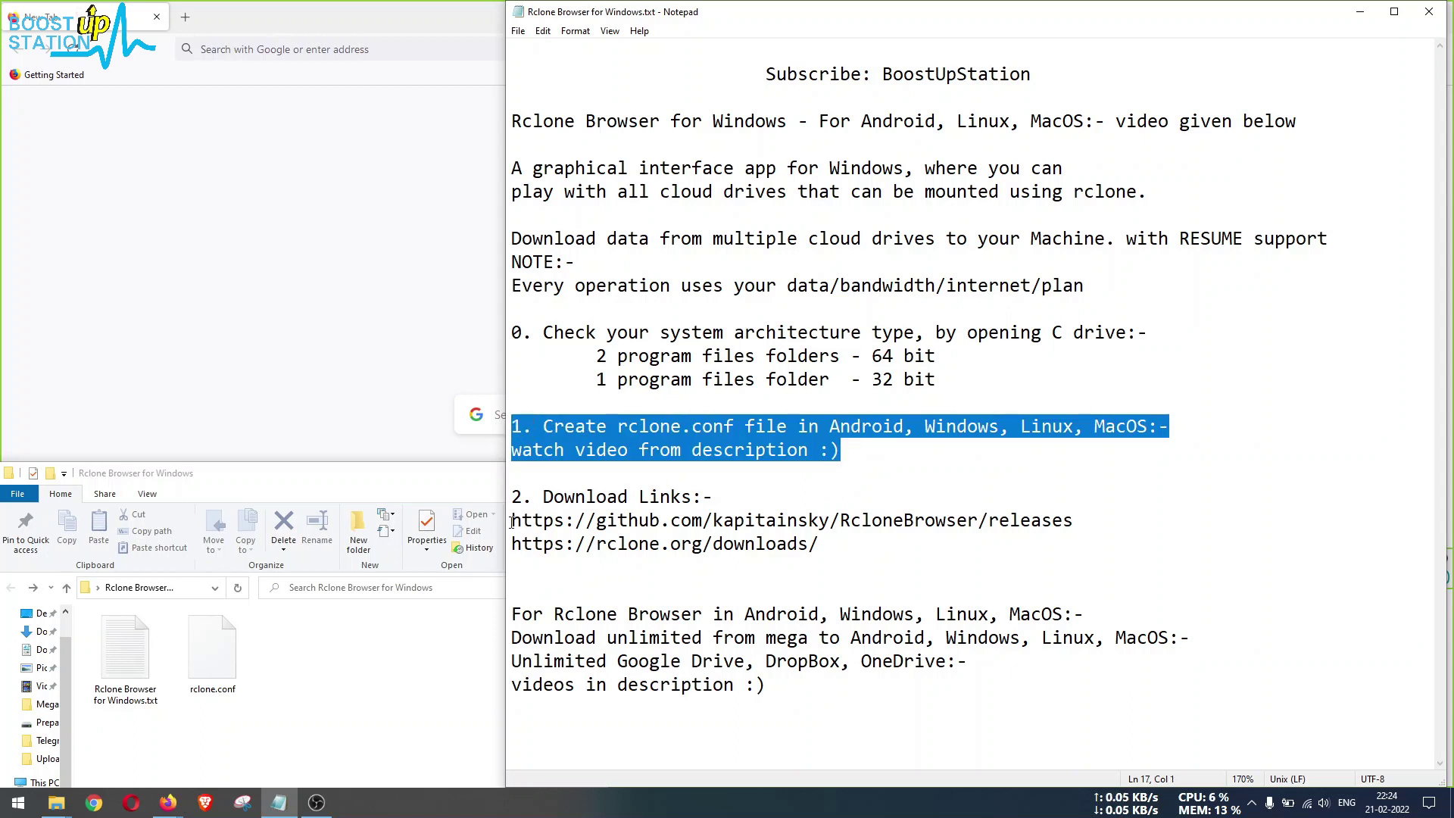
{"action": "left_click_drag", "start_coordinate": [512, 521], "coordinate": [837, 545]}
{"action": "left_click", "coordinate": [857, 544]}
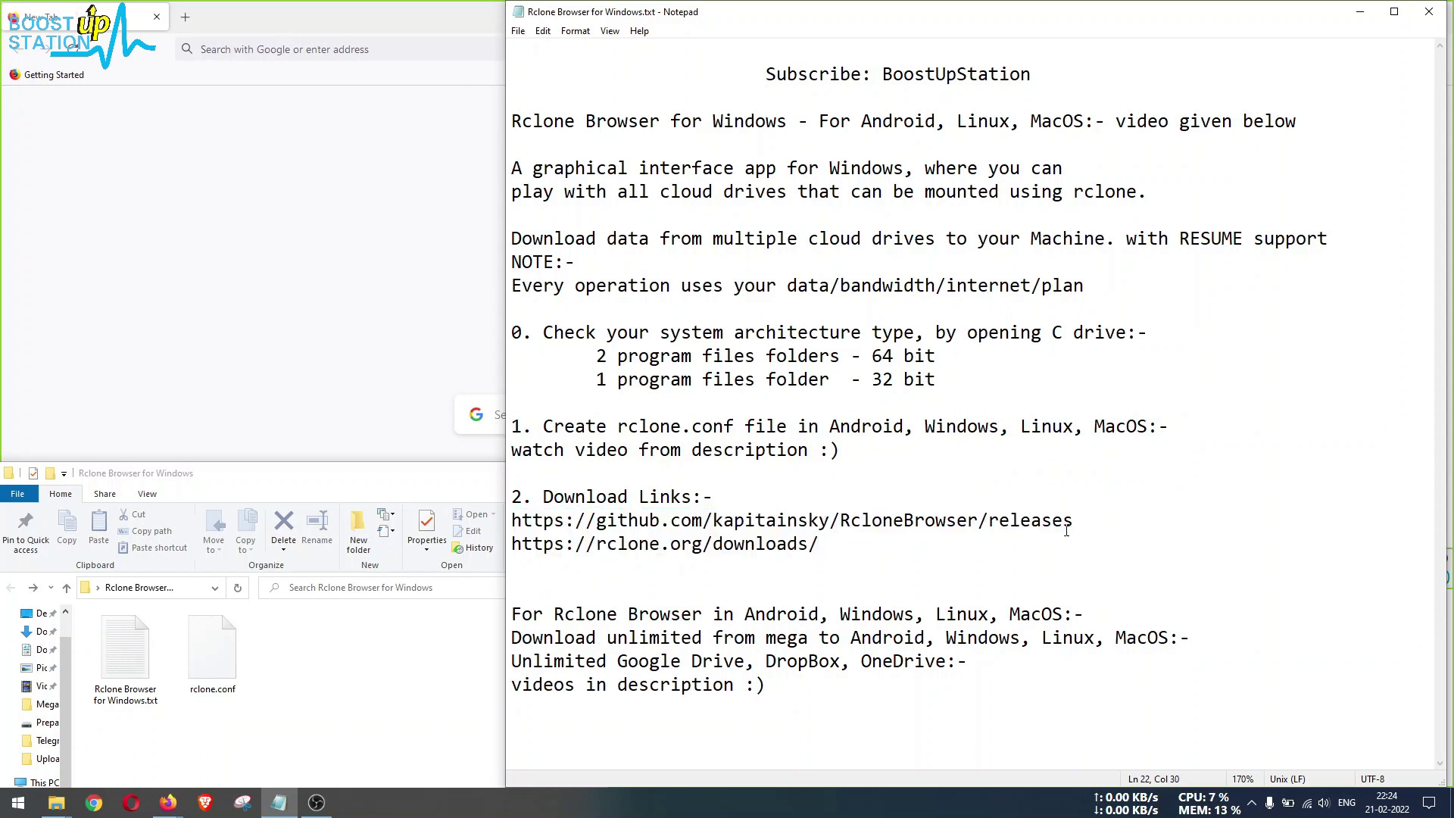
Copy the GitHub RcloneBrowser releases link from the notes
{"action": "left_click_drag", "start_coordinate": [1072, 523], "coordinate": [501, 520]}
{"action": "right_click", "coordinate": [550, 526]}
{"action": "left_click", "coordinate": [587, 569]}
{"action": "left_click", "coordinate": [371, 260]}
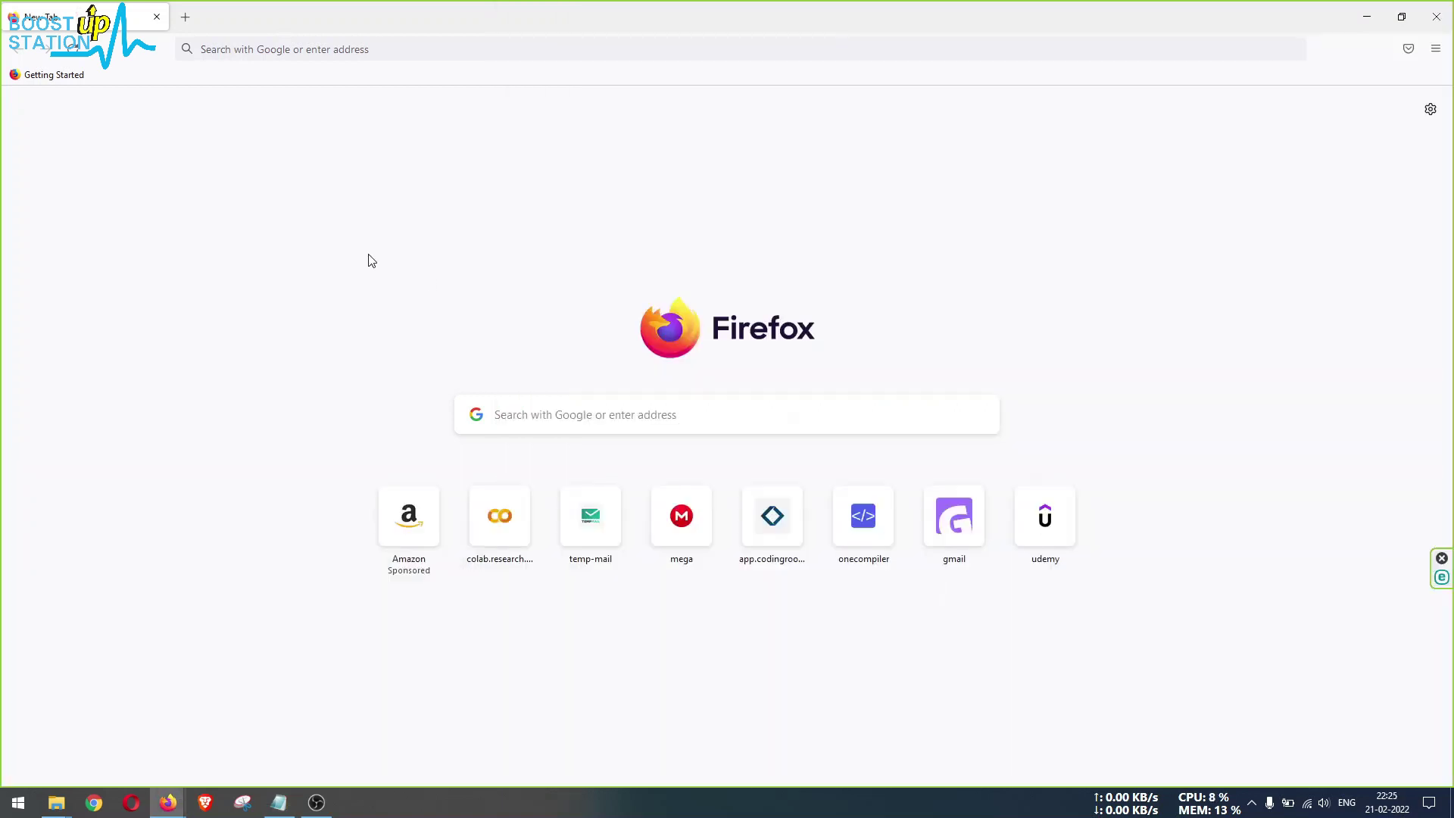
Load the GitHub RcloneBrowser releases page in Firefox
{"action": "left_click", "coordinate": [442, 47]}
{"action": "key", "text": "ctrl+v"}
{"action": "key", "text": "Return"}
Copy the rclone.org downloads link from the notes and open it in a new tab
{"action": "left_click", "coordinate": [278, 802]}
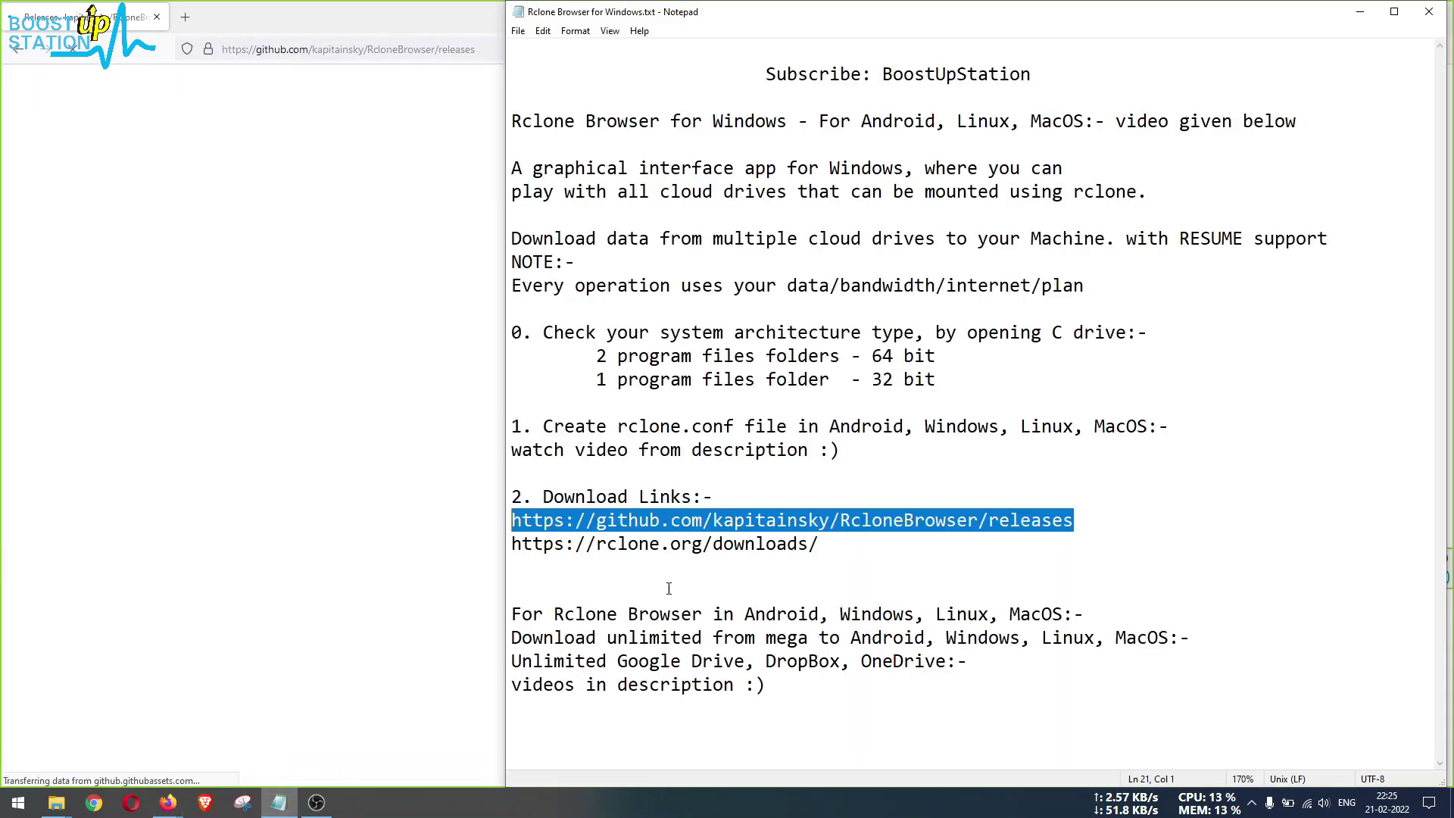
{"action": "left_click_drag", "start_coordinate": [861, 544], "coordinate": [504, 544]}
{"action": "right_click", "coordinate": [583, 545]}
{"action": "left_click", "coordinate": [618, 588]}
{"action": "left_click", "coordinate": [202, 98]}
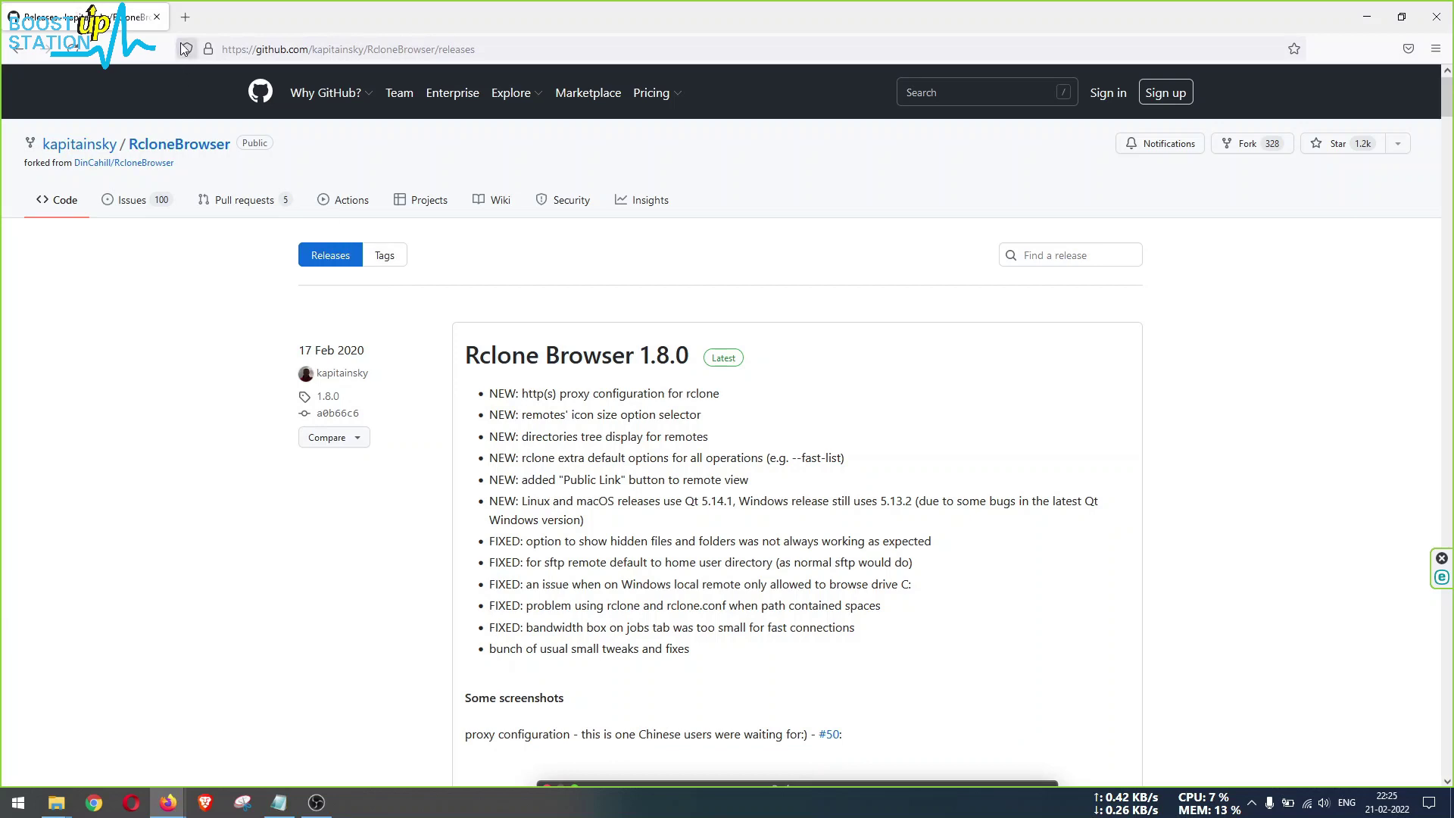
{"action": "left_click", "coordinate": [185, 17]}
{"action": "key", "text": "ctrl+v"}
{"action": "key", "text": "Return"}
Save the Rclone Browser 1.8.0 windows-64-bit.exe installer from the release's Assets
{"action": "key", "text": "ctrl+Page_Up"}
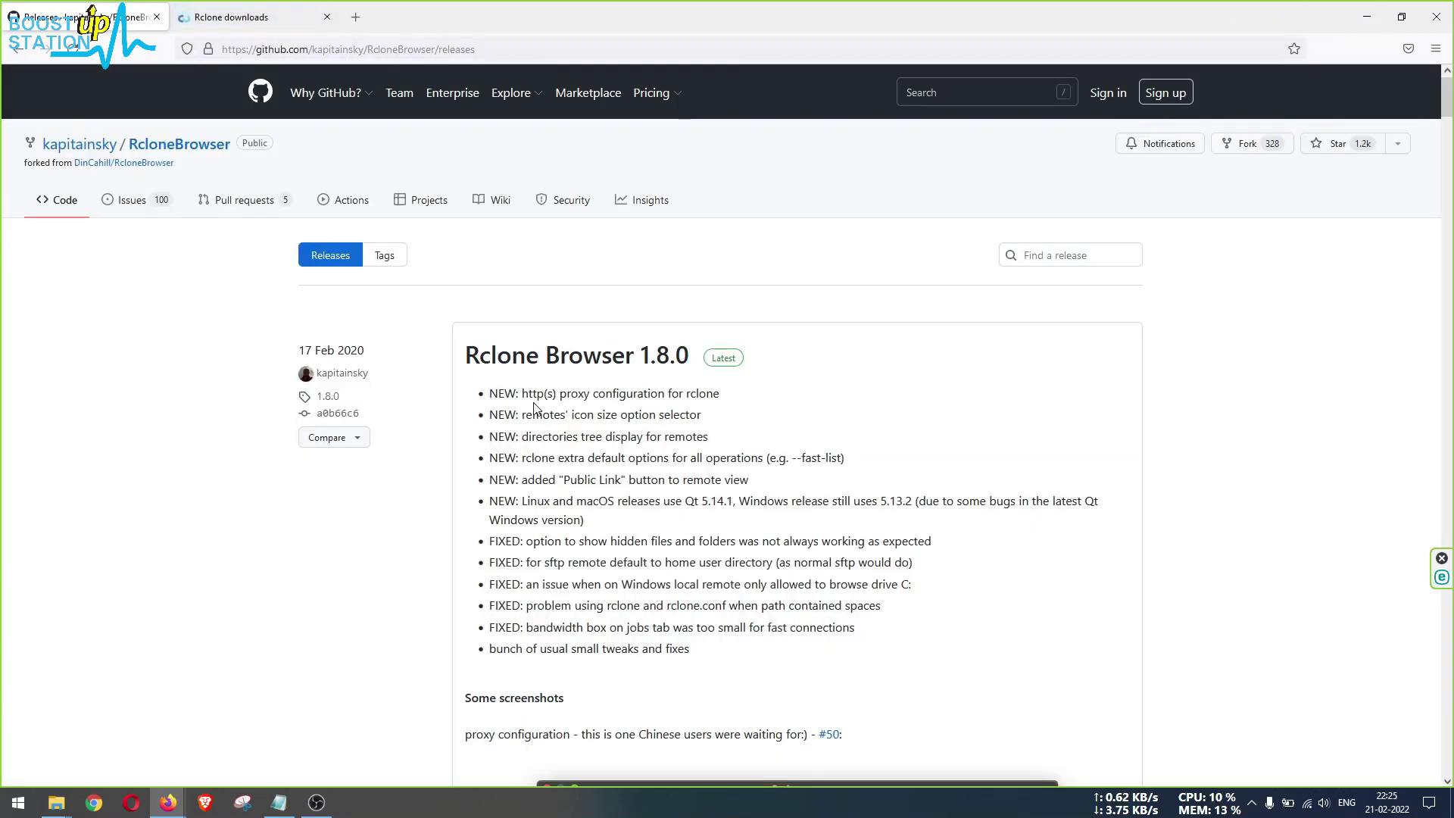
{"action": "scroll", "coordinate": [533, 409], "scroll_direction": "down", "scroll_amount": 10}
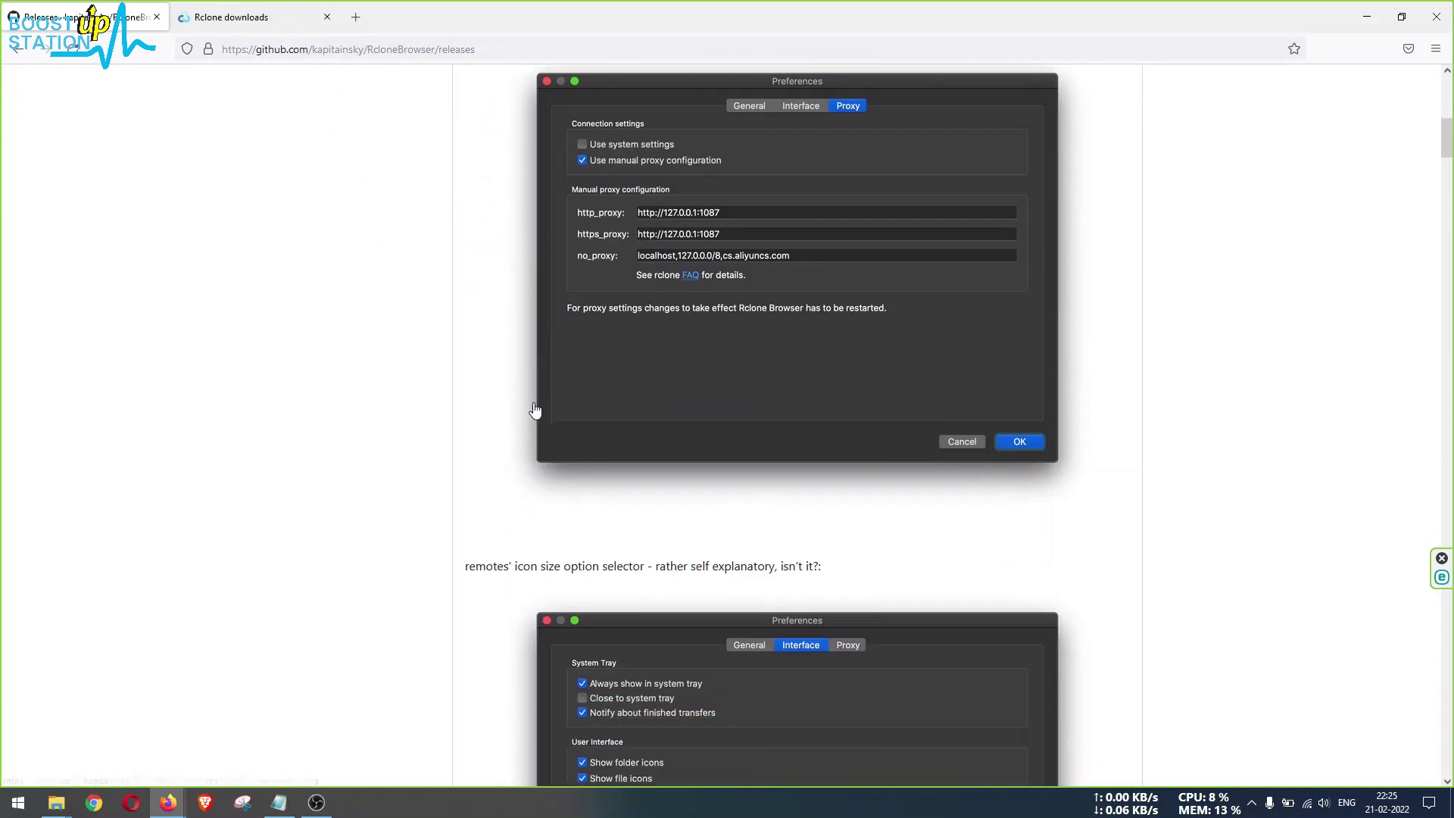
{"action": "scroll", "coordinate": [533, 409], "scroll_direction": "down", "scroll_amount": 12}
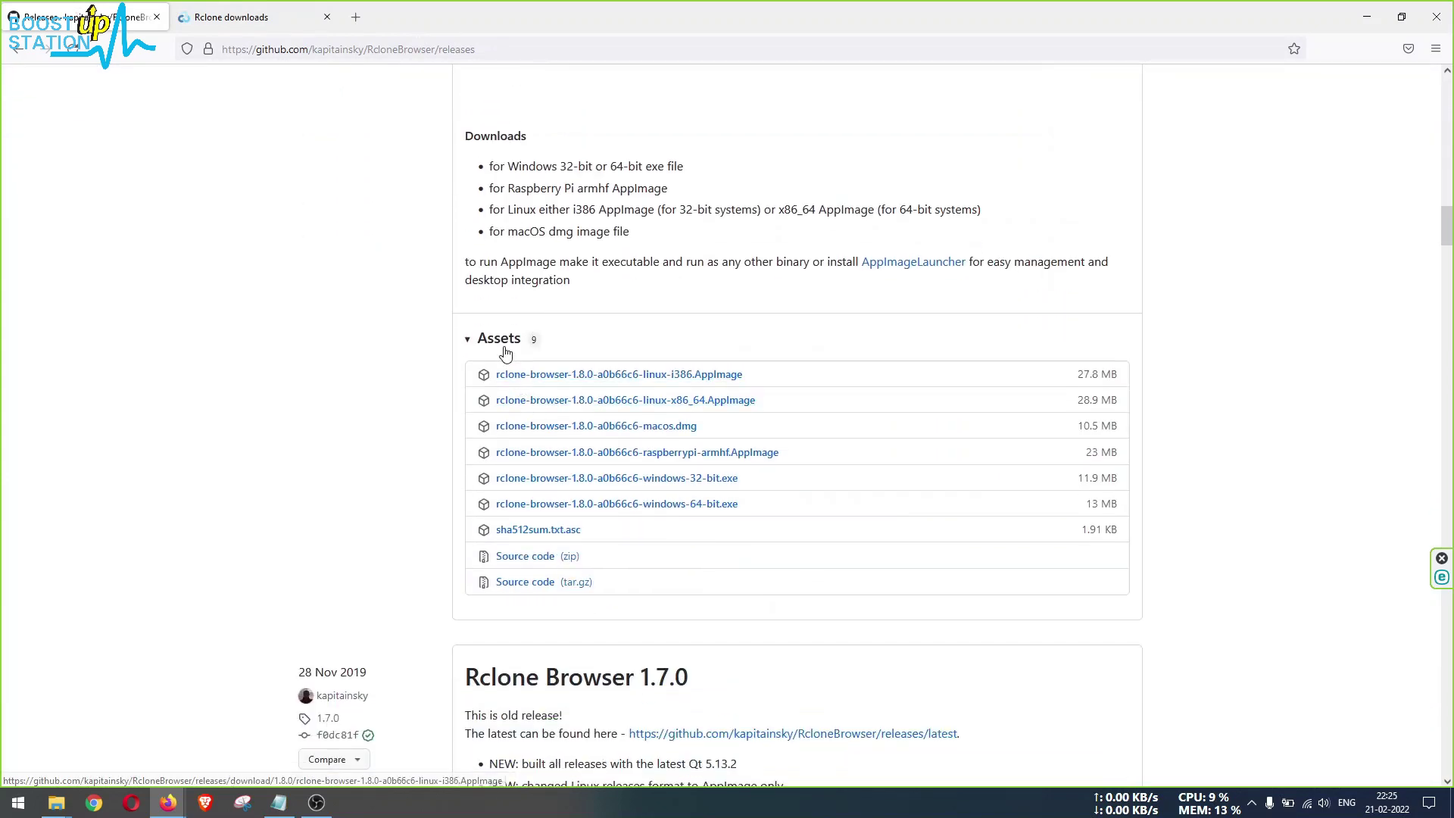
{"action": "left_click", "coordinate": [504, 351]}
{"action": "left_click", "coordinate": [500, 346]}
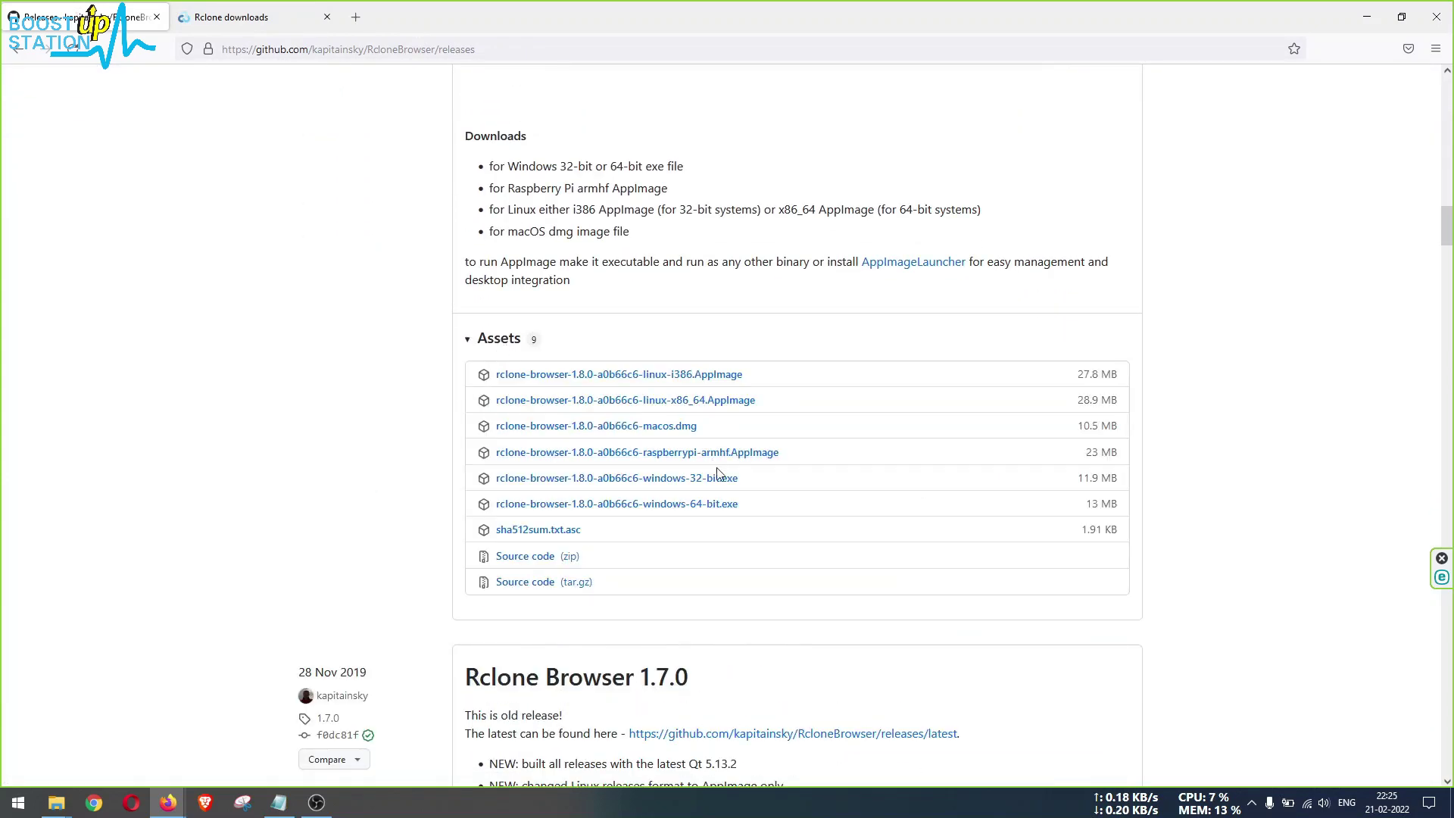
{"action": "left_click_drag", "start_coordinate": [772, 515], "coordinate": [396, 488]}
{"action": "left_click", "coordinate": [395, 489]}
{"action": "left_click_drag", "start_coordinate": [795, 512], "coordinate": [498, 513]}
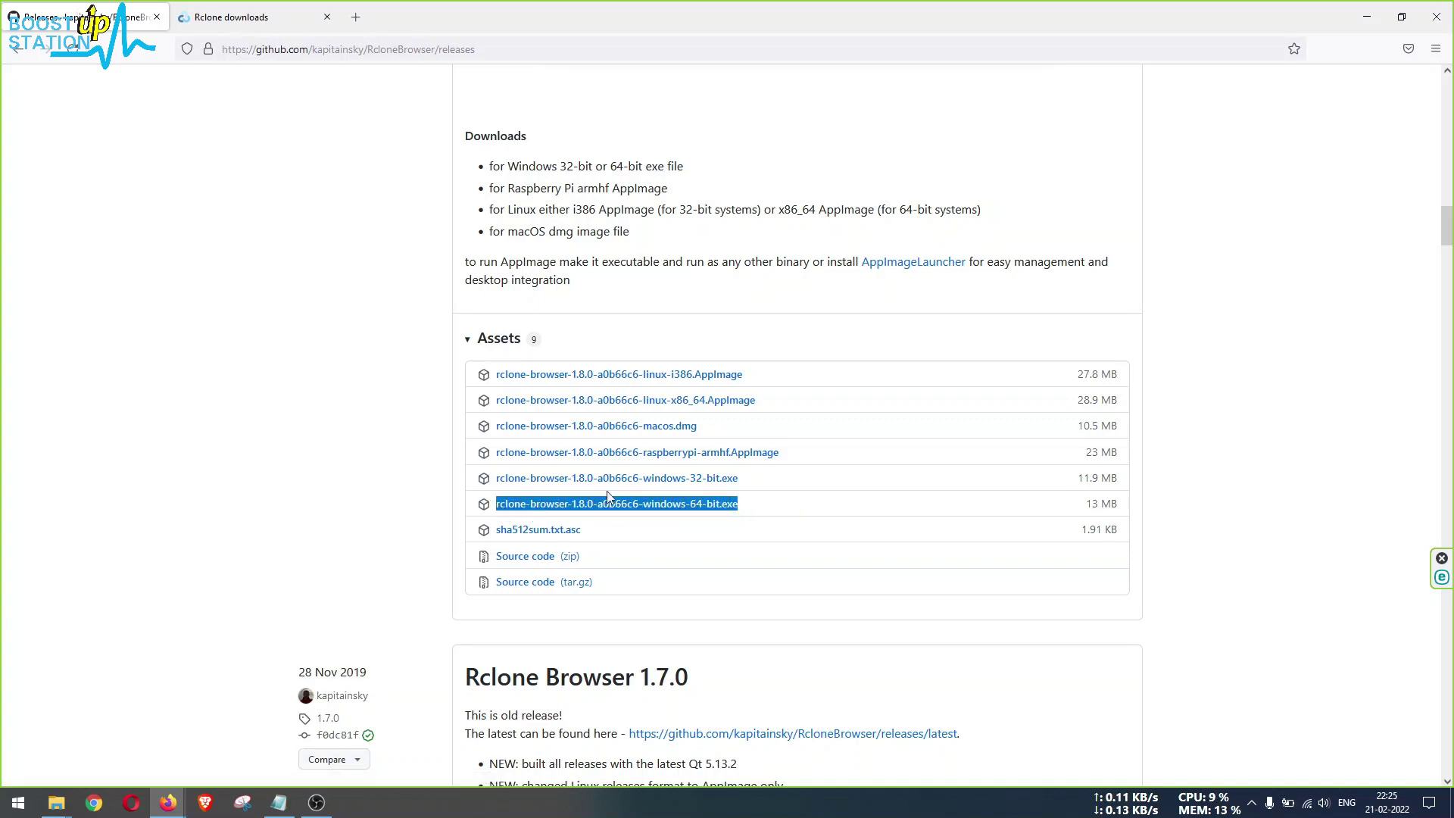
{"action": "left_click", "coordinate": [794, 506]}
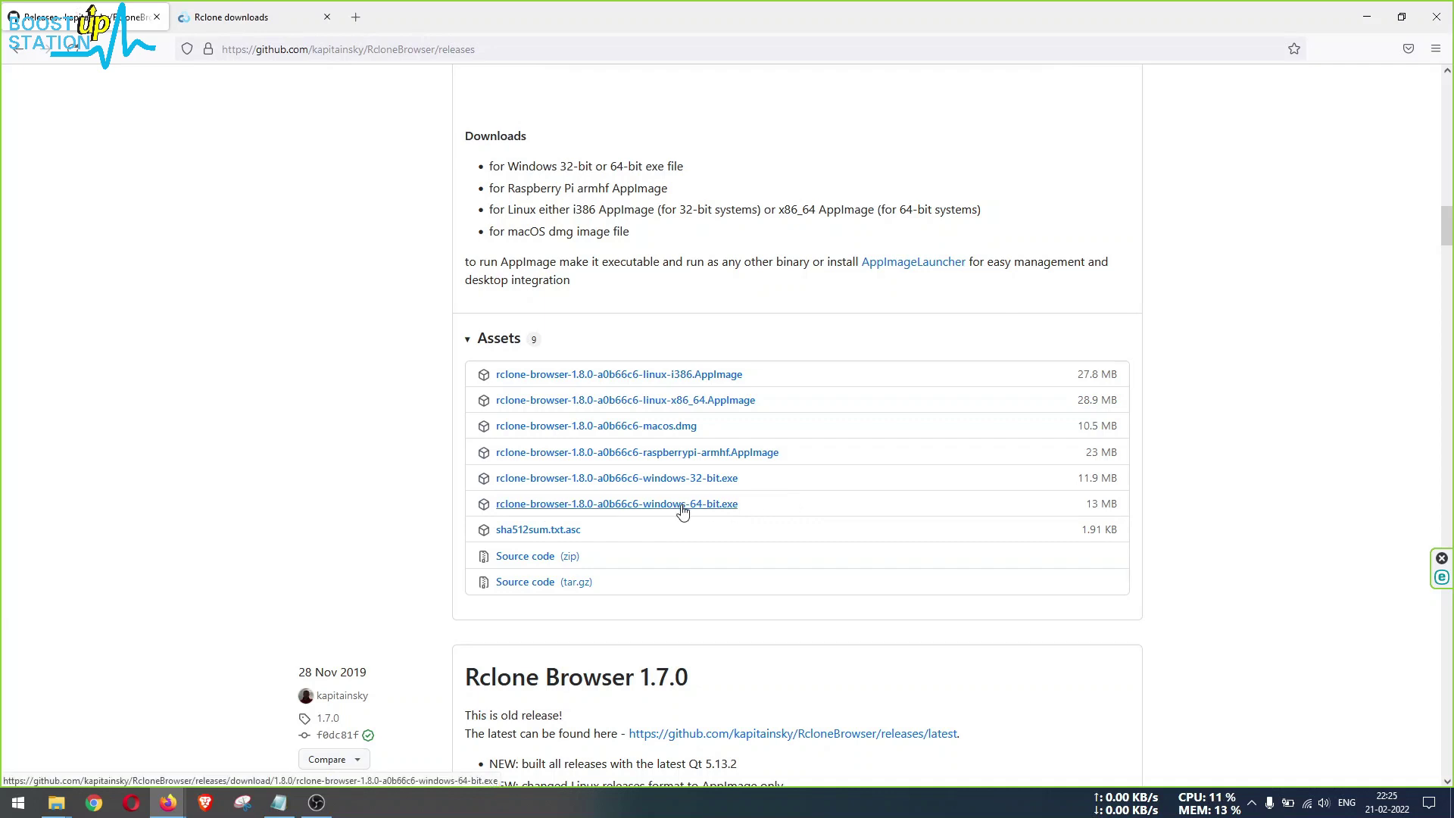
{"action": "left_click", "coordinate": [682, 507]}
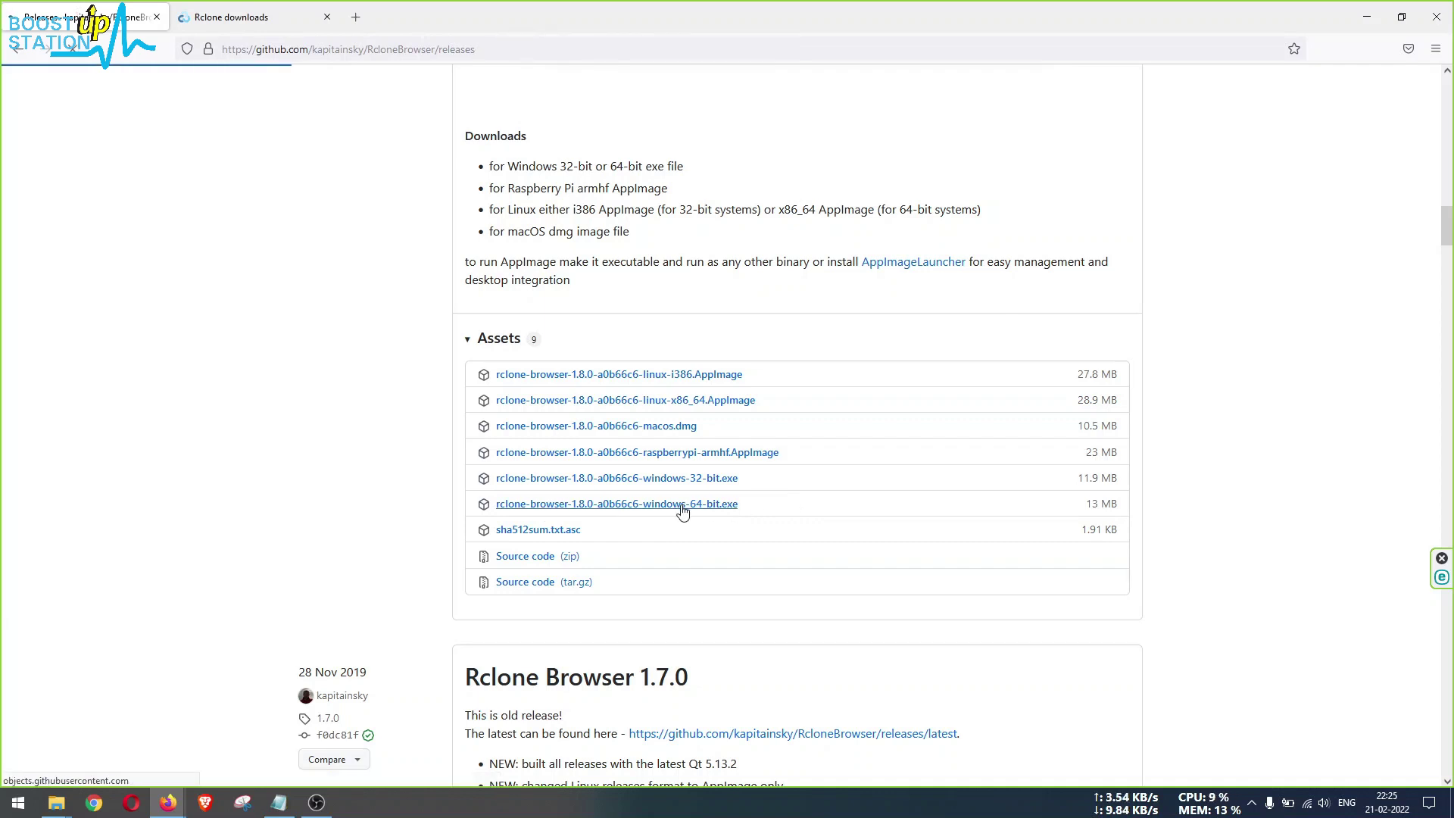
{"action": "left_click", "coordinate": [777, 446]}
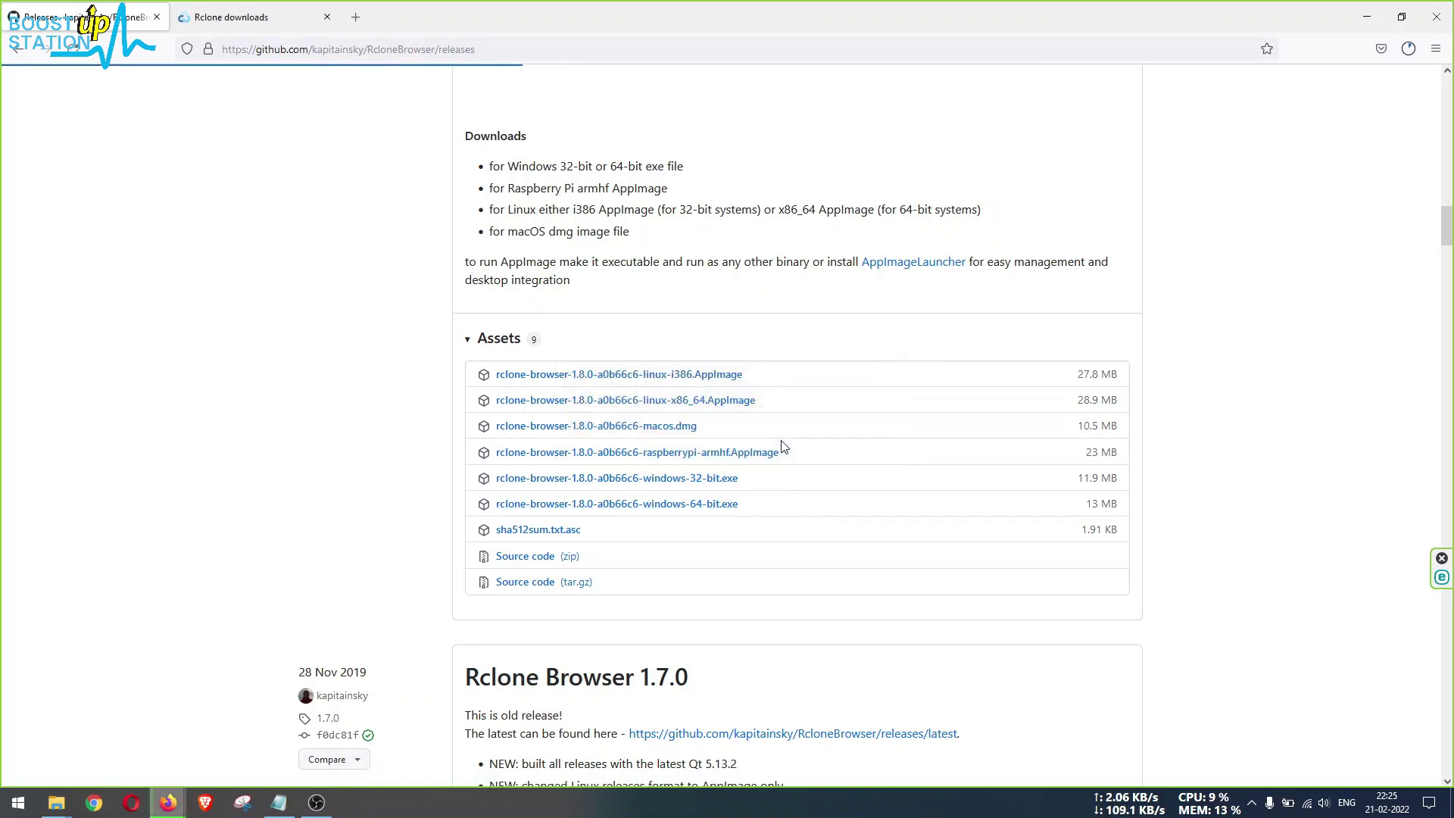
{"action": "left_click", "coordinate": [276, 9]}
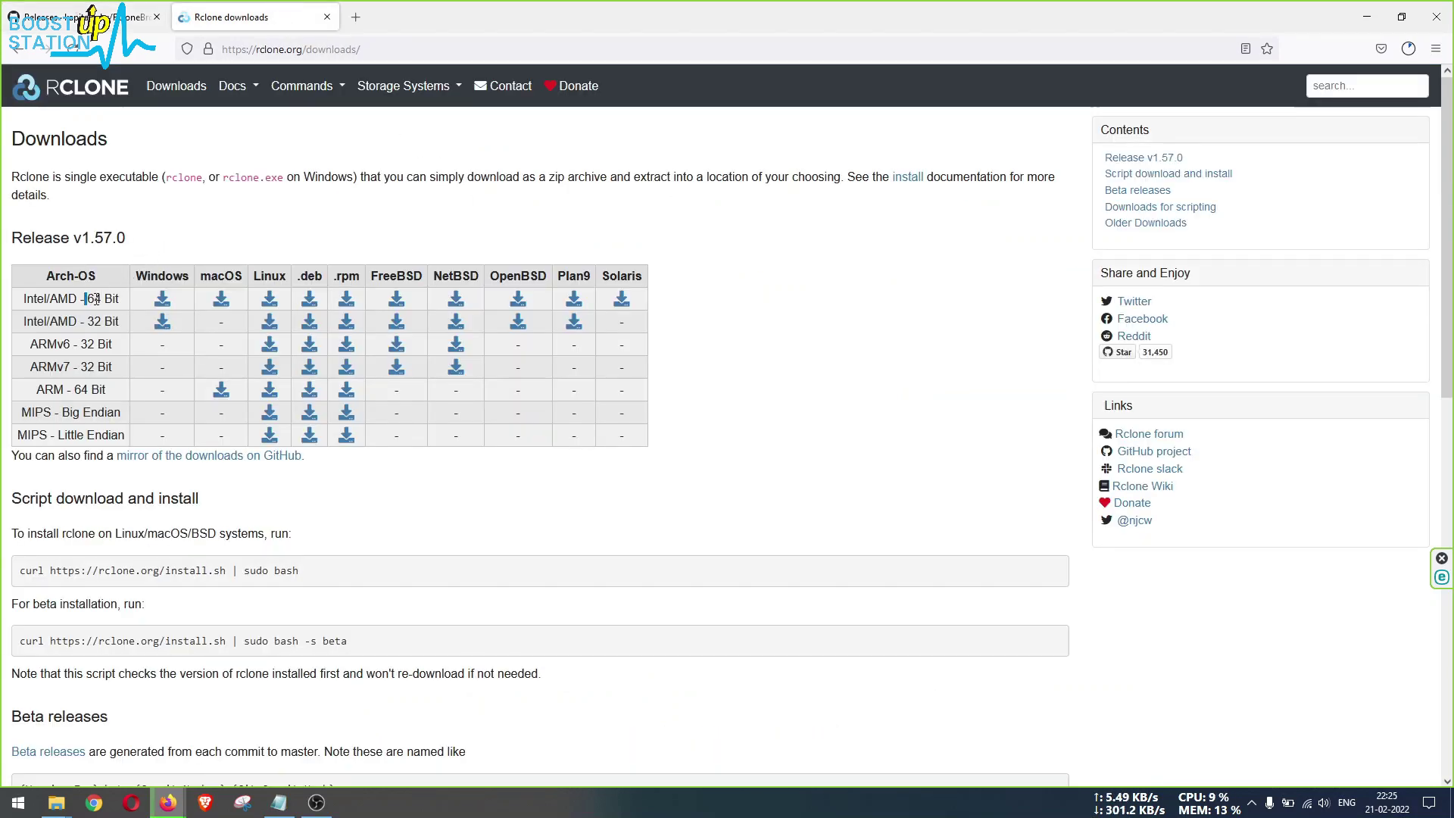
Save rclone-v1.57.0-windows-amd64.zip from the Intel/AMD 64 Bit Windows row and view downloads
{"action": "left_click_drag", "start_coordinate": [98, 300], "coordinate": [188, 277]}
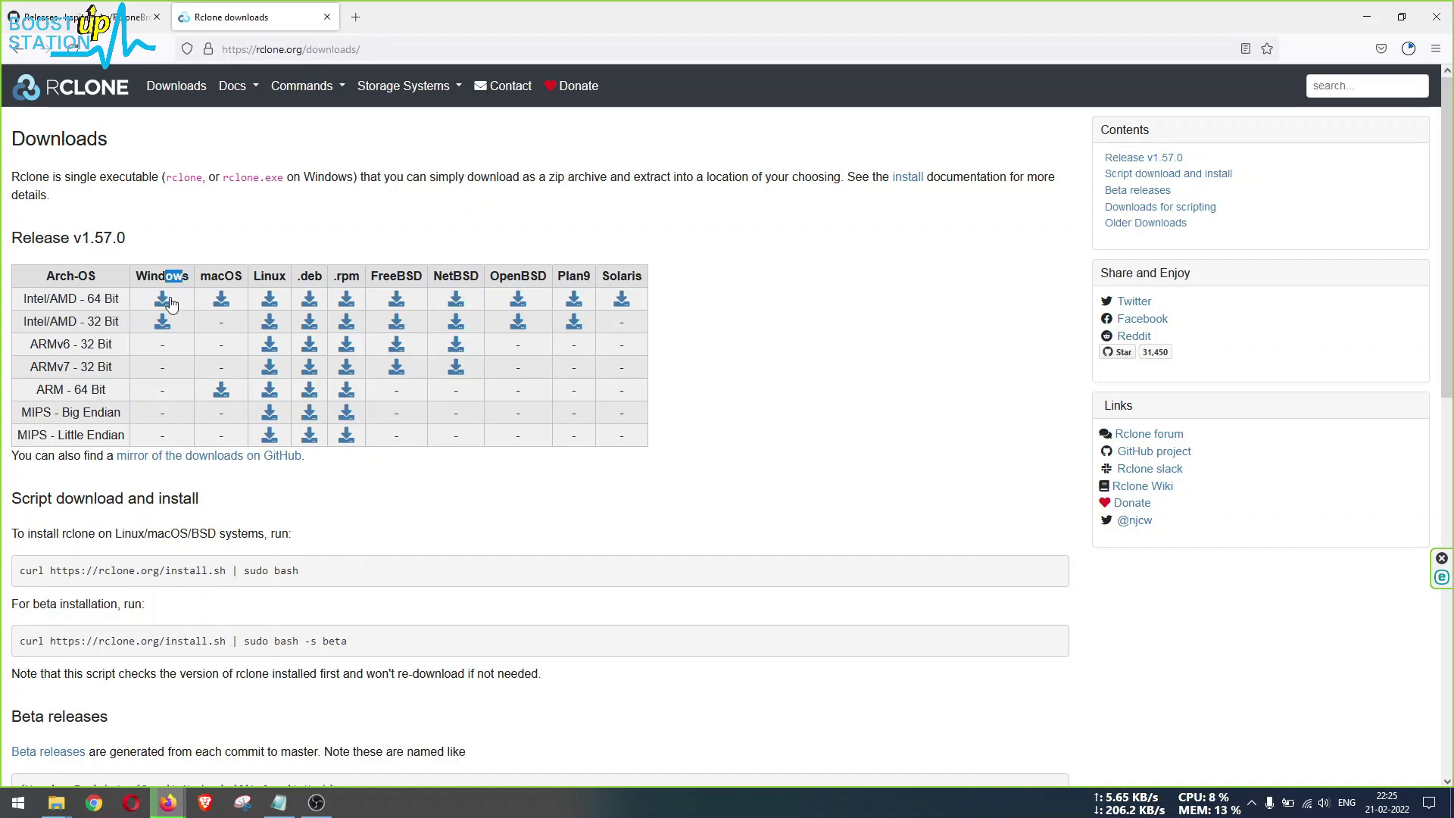
{"action": "left_click", "coordinate": [165, 306]}
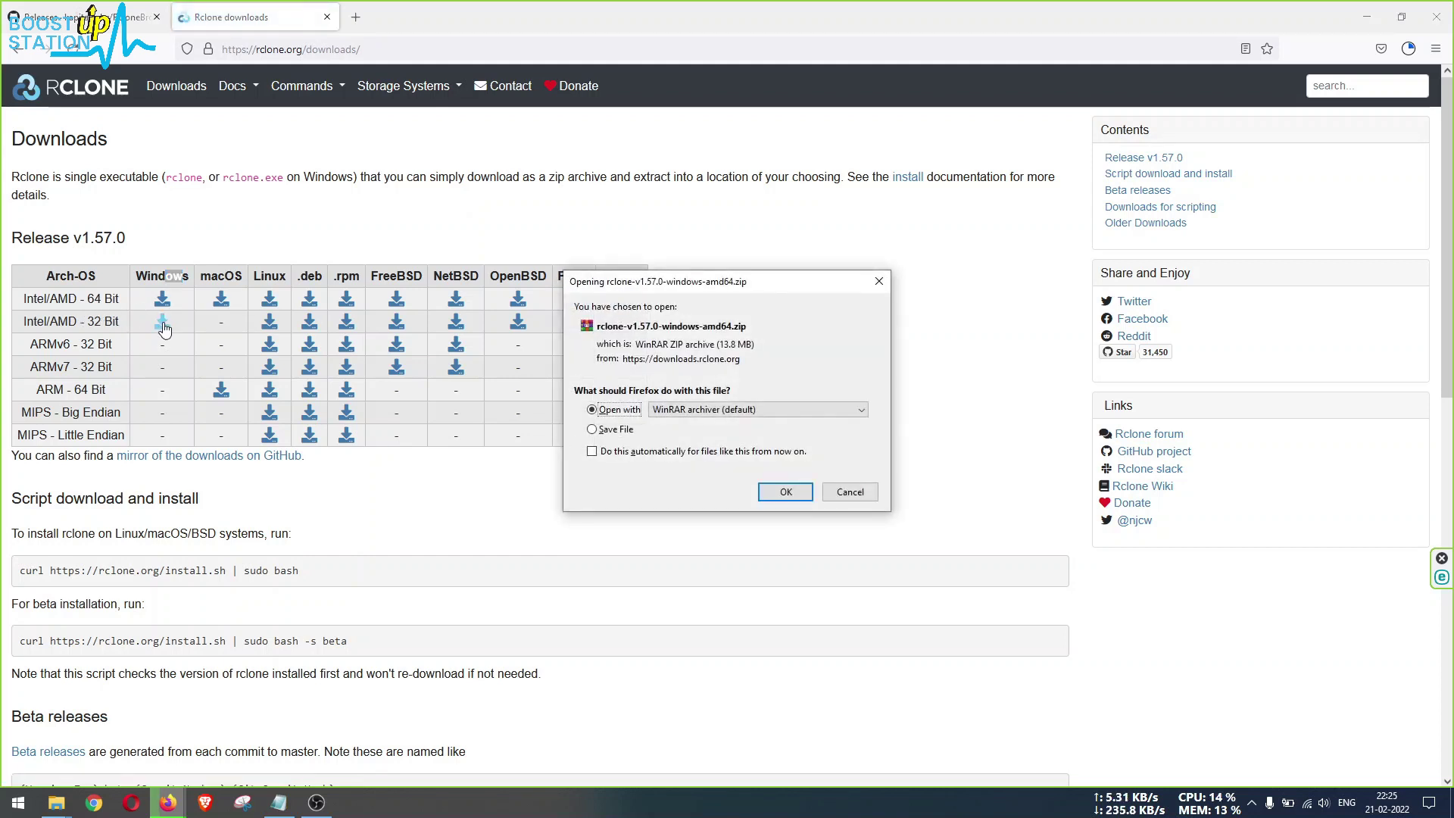
{"action": "left_click", "coordinate": [610, 431]}
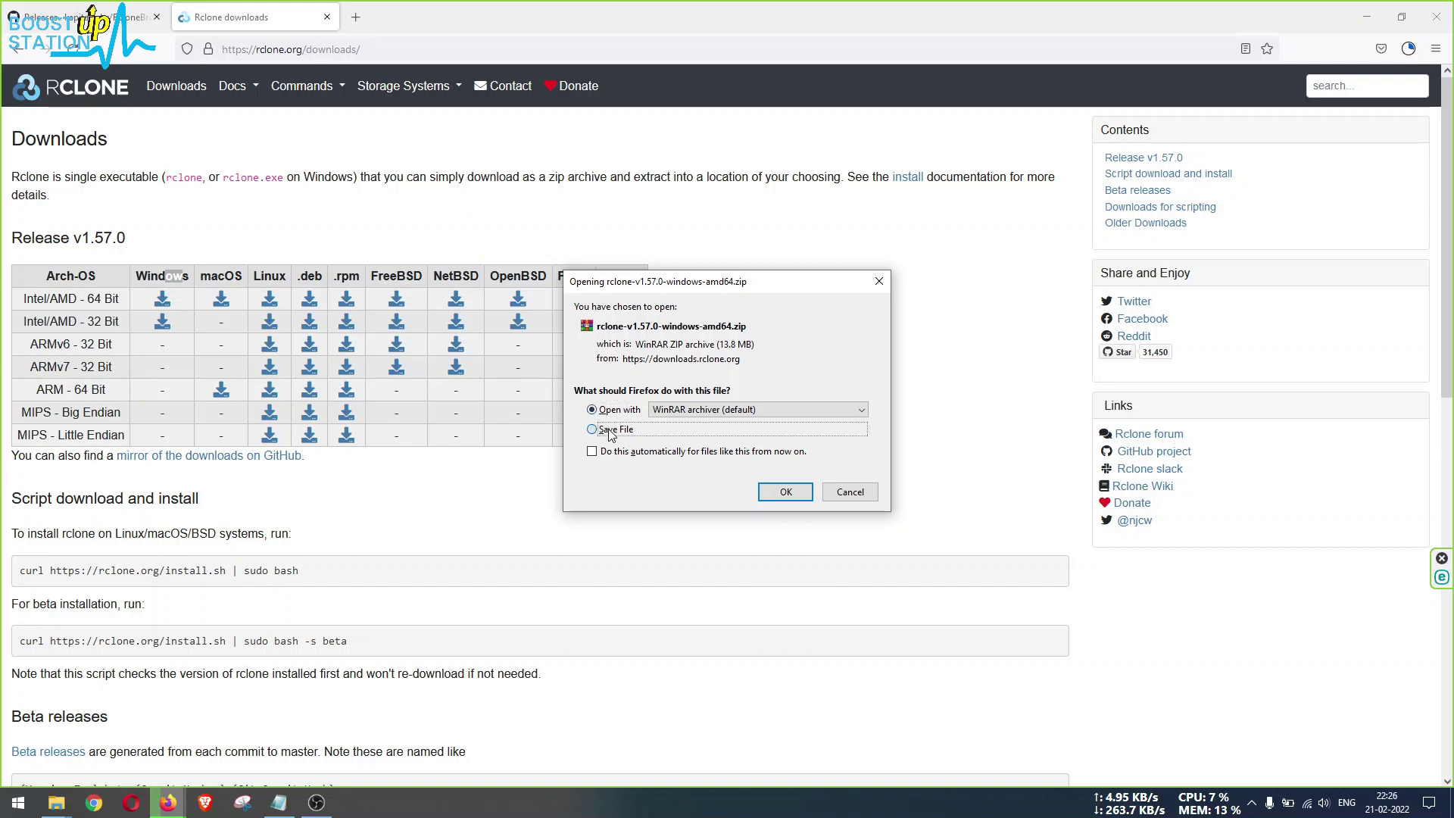
{"action": "left_click", "coordinate": [787, 493]}
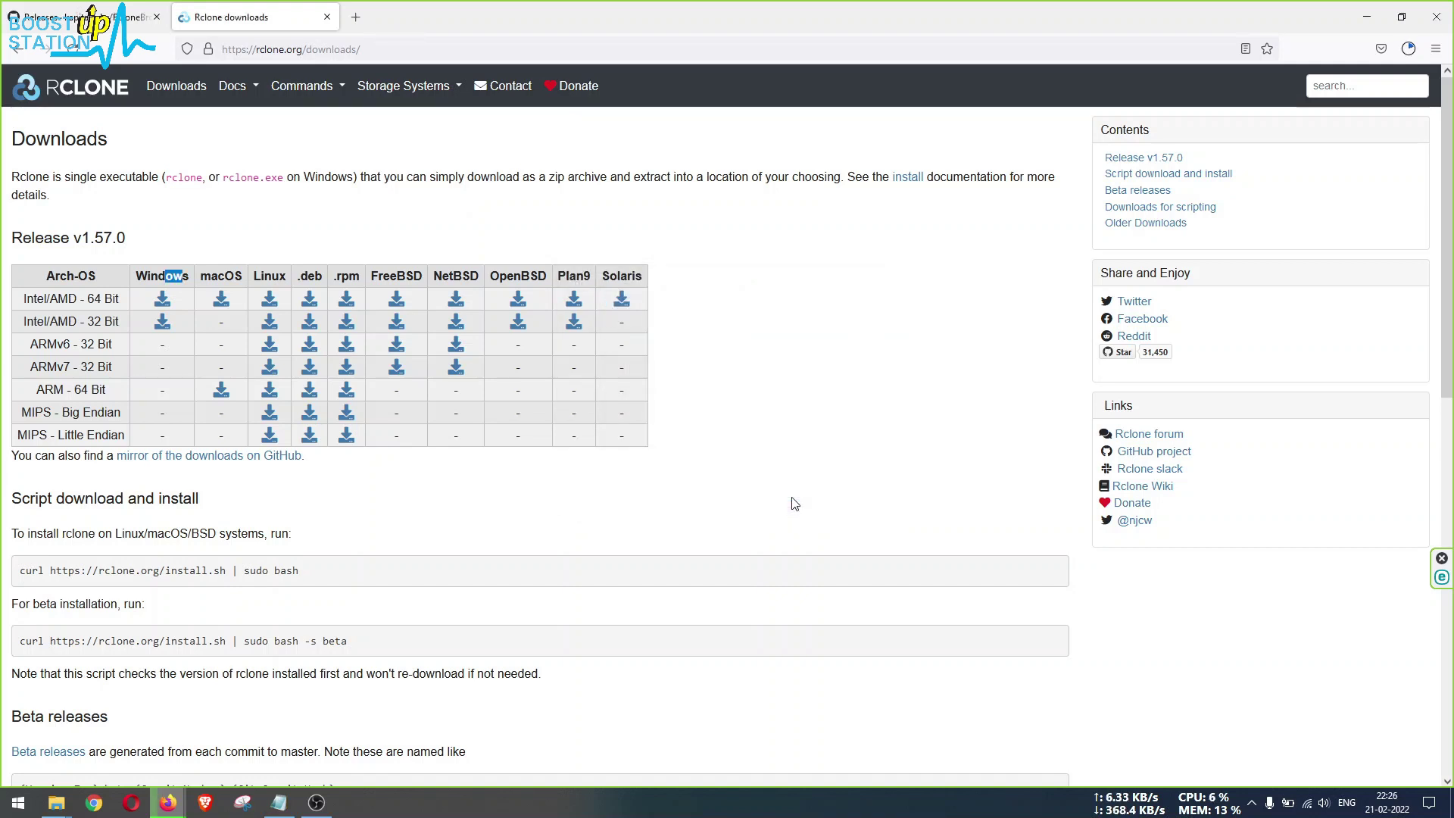
{"action": "left_click", "coordinate": [1407, 49]}
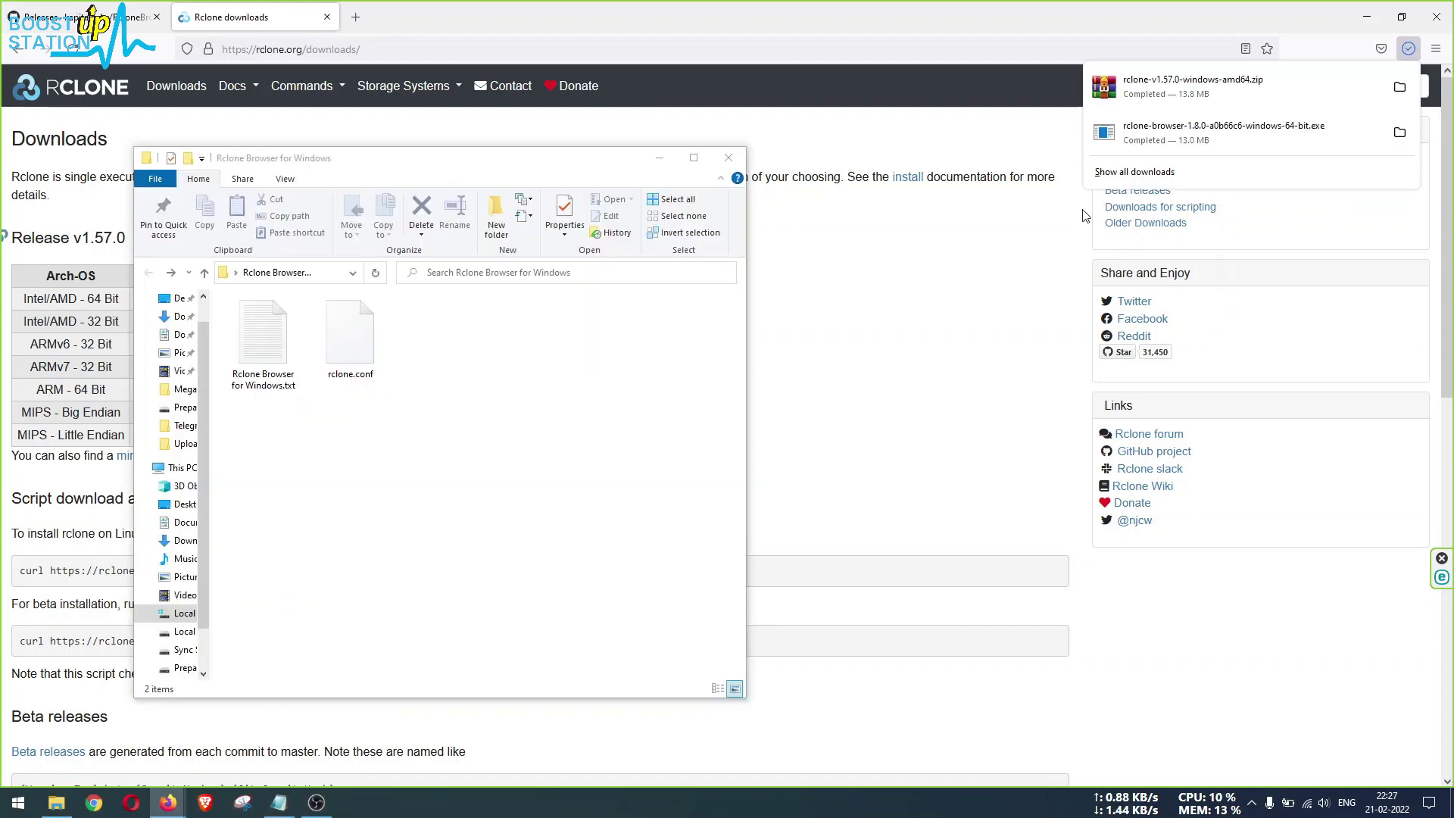
Move the Rclone Browser installer and rclone zip into the Rclone Browser for Windows folder
{"action": "left_click_drag", "start_coordinate": [1160, 135], "coordinate": [604, 477]}
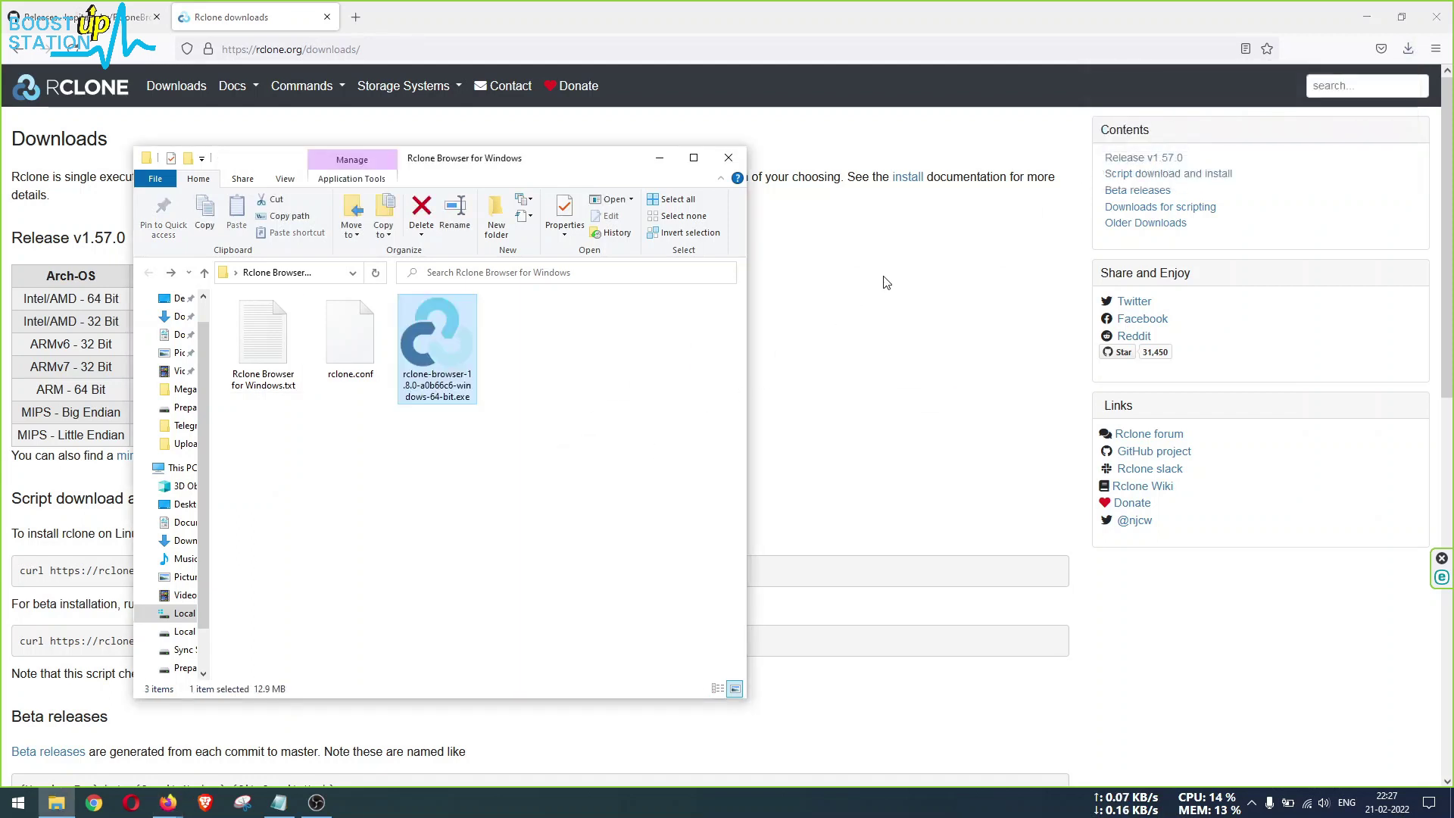
{"action": "left_click", "coordinate": [1392, 47]}
{"action": "left_click_drag", "start_coordinate": [1158, 86], "coordinate": [544, 471]}
Extract rclone.exe from the zip's rclone-v1.57.0-windows-amd64 folder into the Explorer folder
{"action": "double_click", "coordinate": [524, 345]}
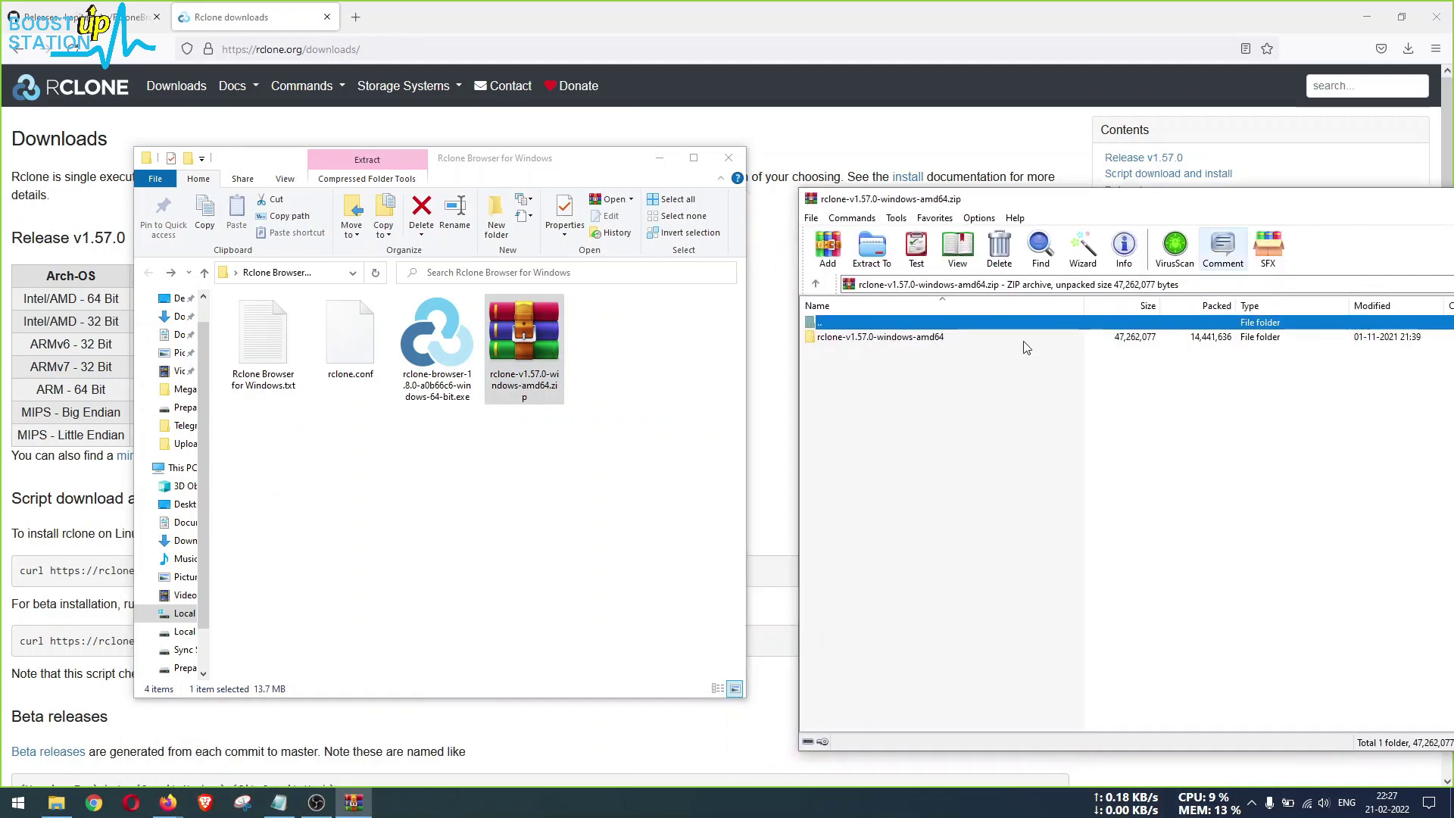
{"action": "double_click", "coordinate": [920, 338]}
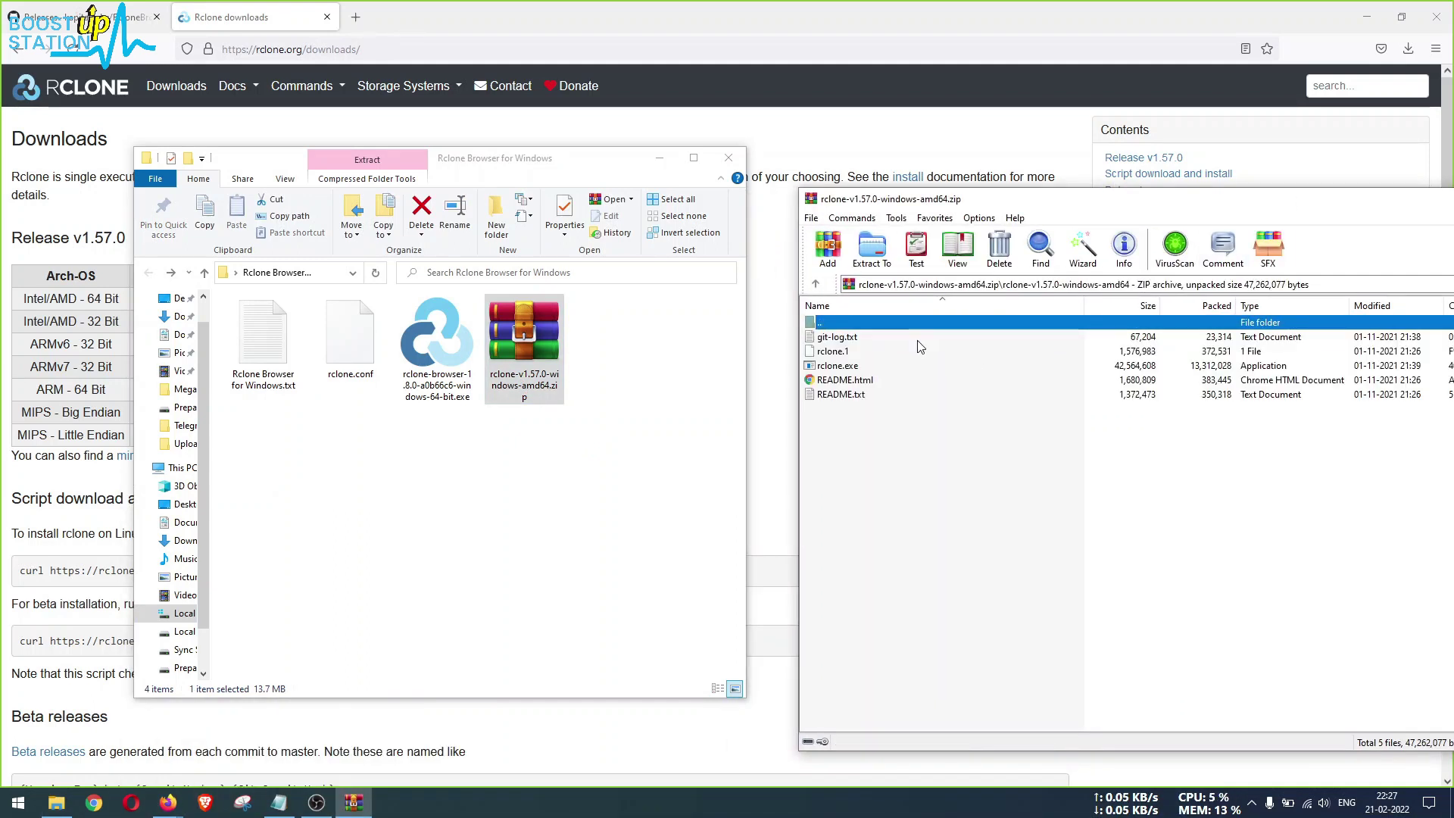
{"action": "left_click", "coordinate": [839, 367]}
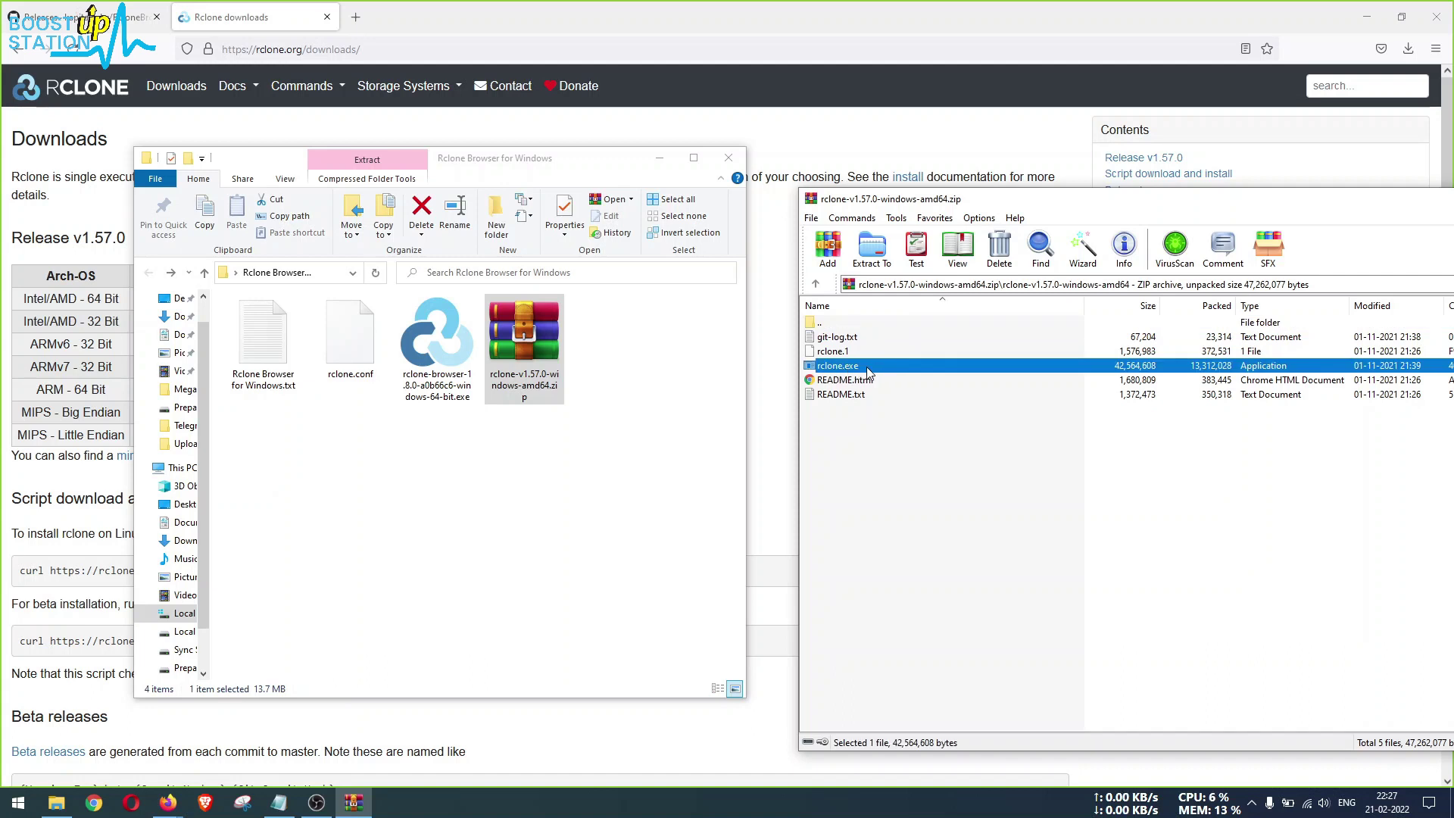
{"action": "left_click_drag", "start_coordinate": [867, 372], "coordinate": [503, 508]}
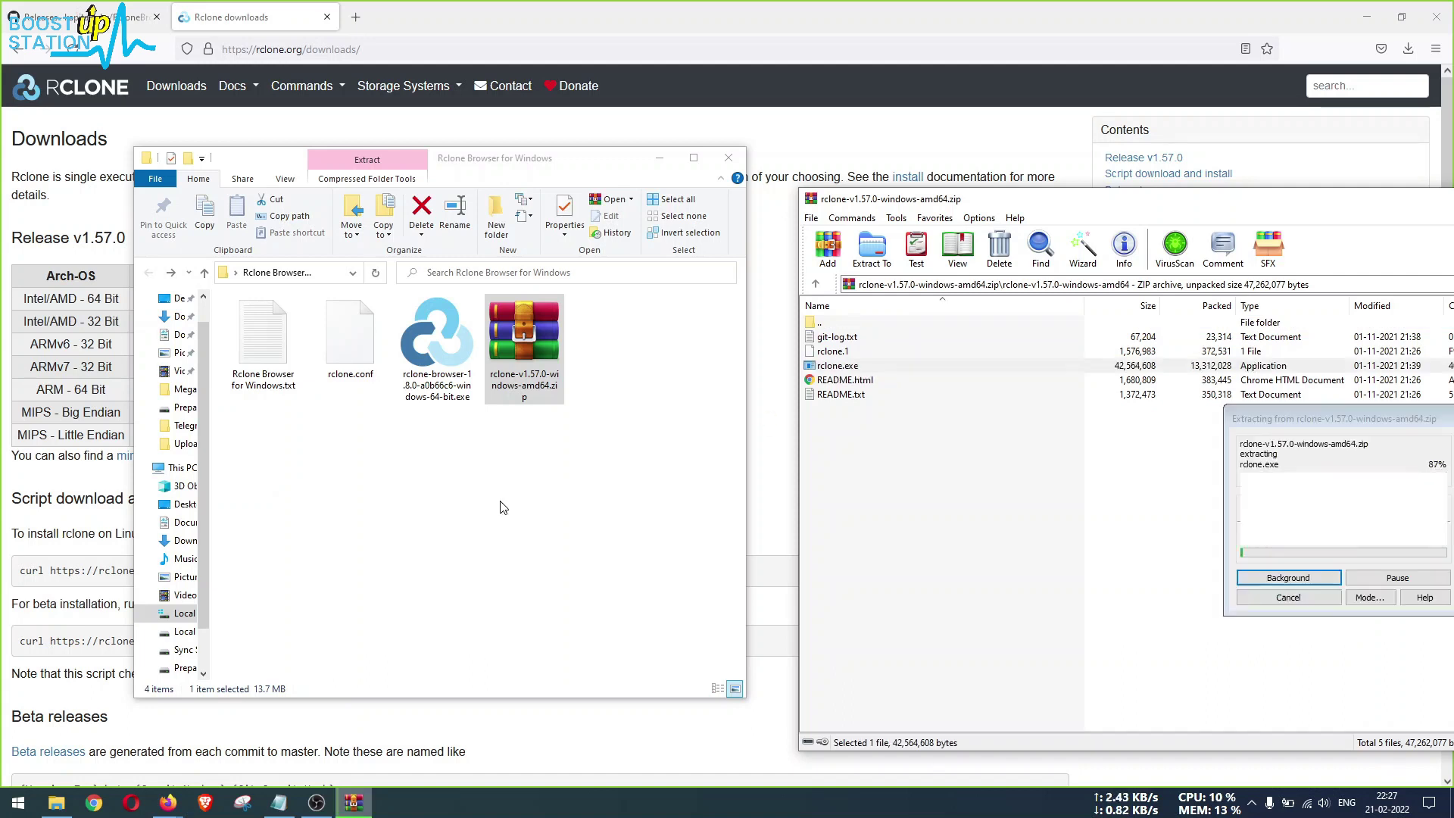
{"action": "left_click", "coordinate": [503, 508]}
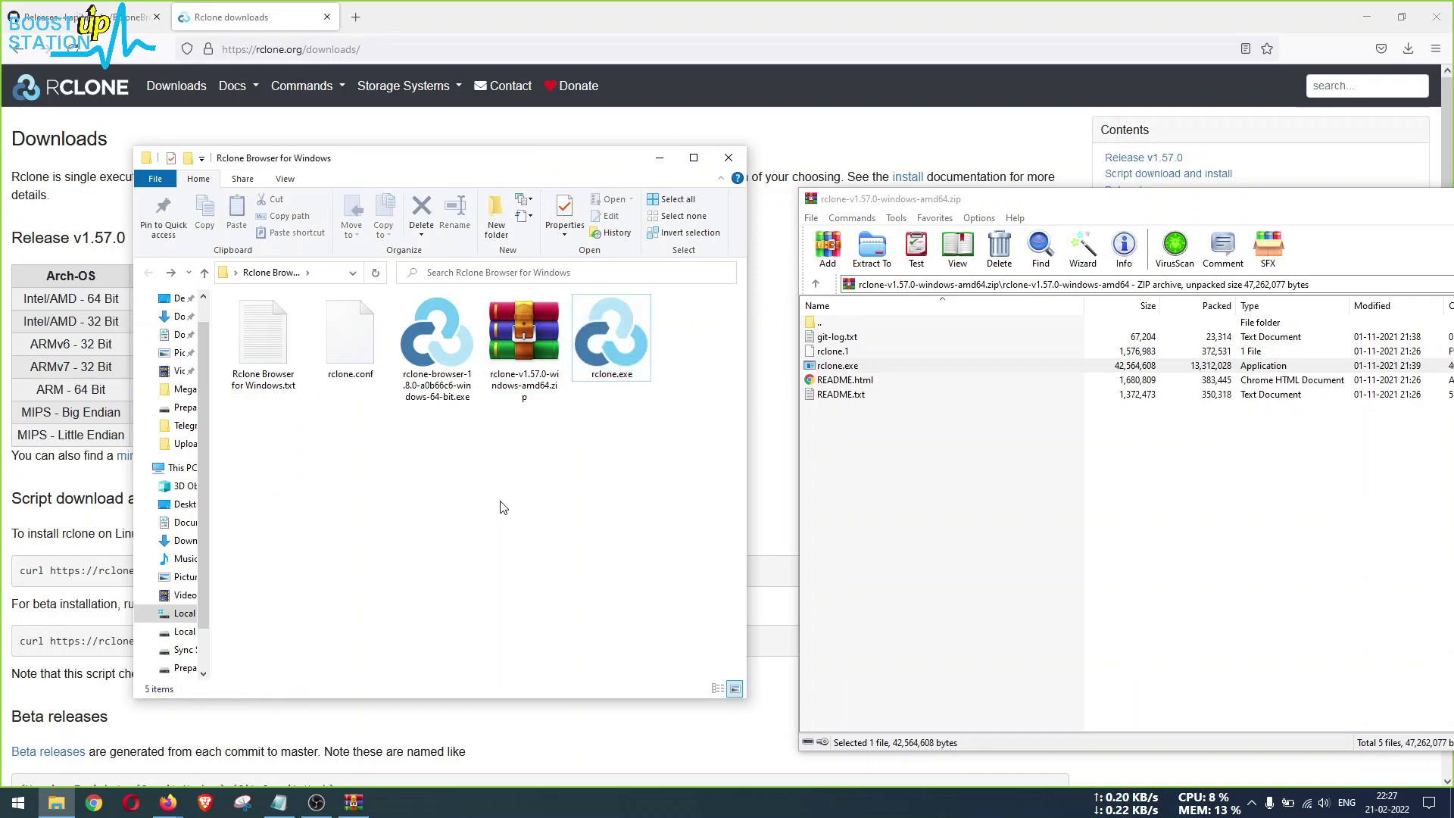
{"action": "left_click", "coordinate": [363, 372]}
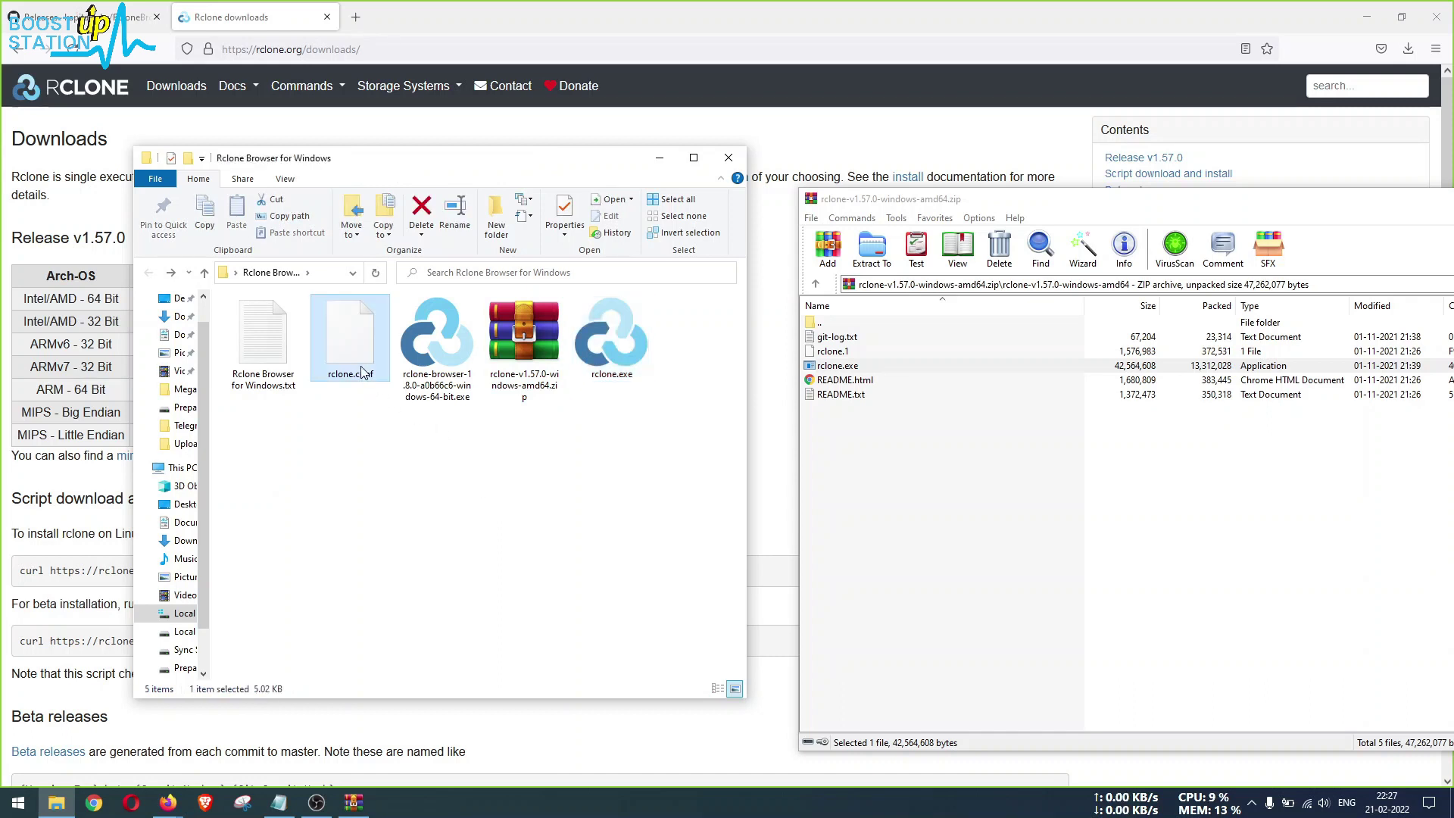
{"action": "left_click", "coordinate": [438, 379]}
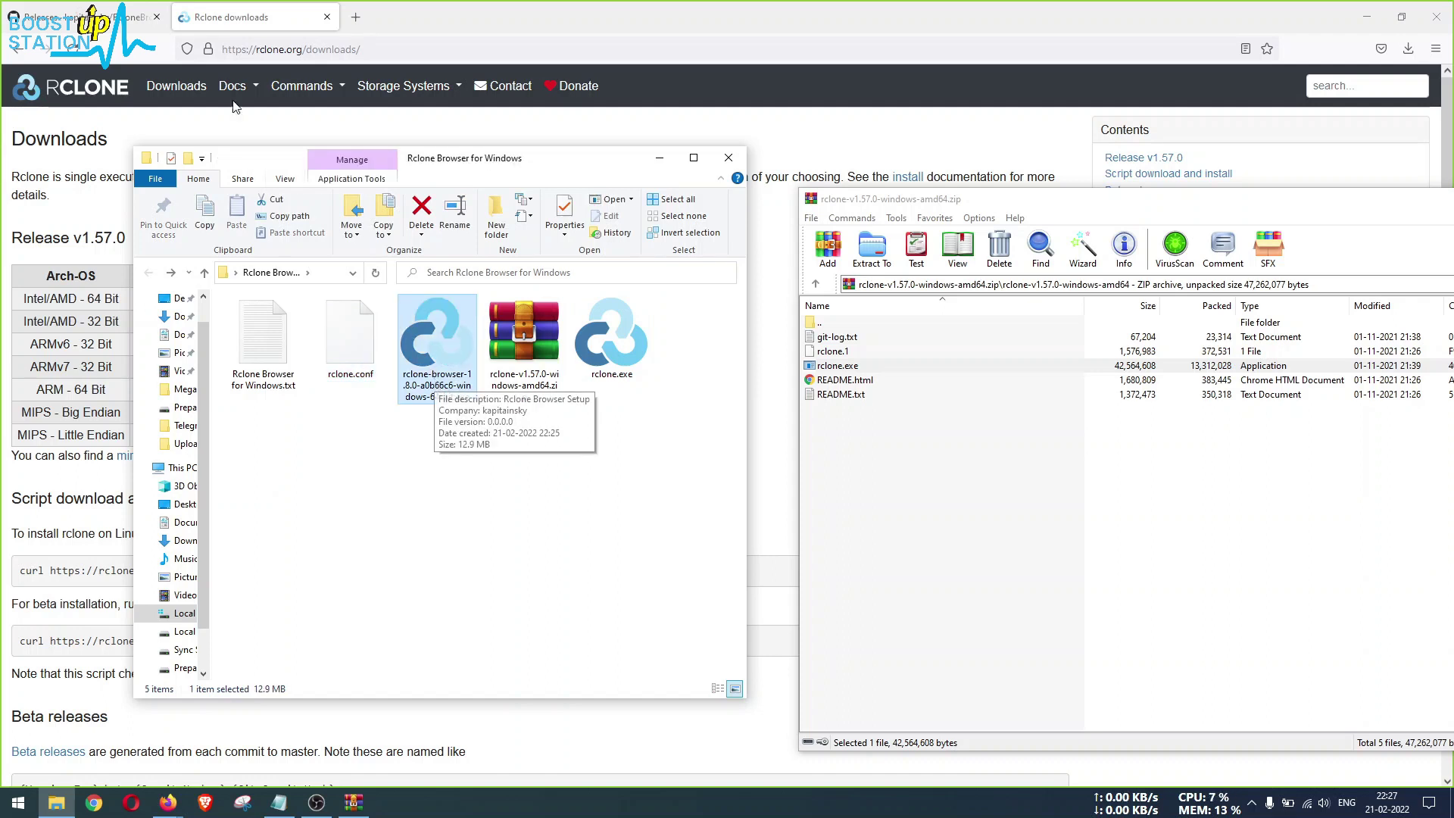
{"action": "left_click", "coordinate": [598, 356]}
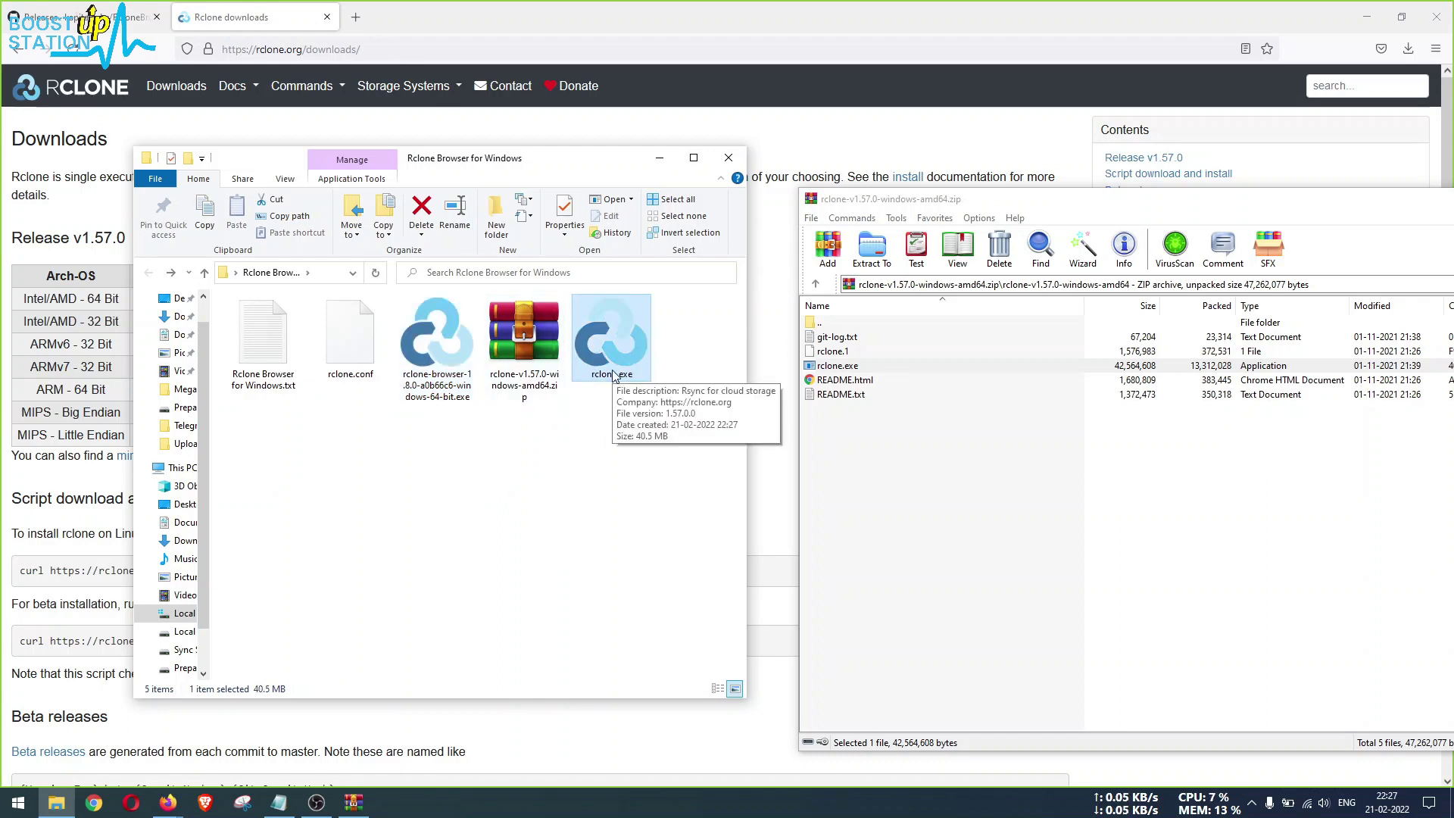
Run the Rclone Browser installer and choose Install for all users
{"action": "left_click", "coordinate": [448, 340]}
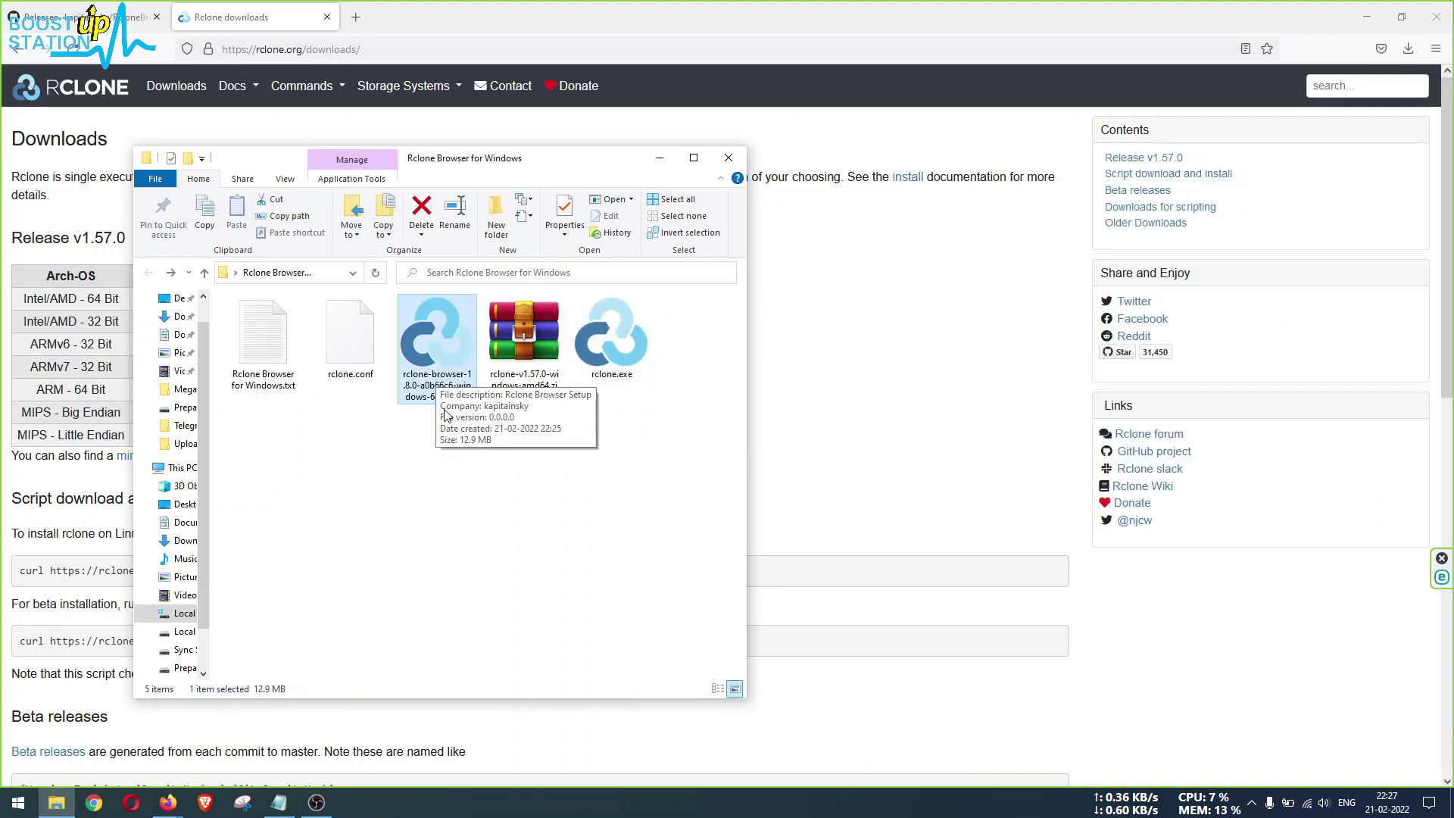
{"action": "double_click", "coordinate": [430, 356]}
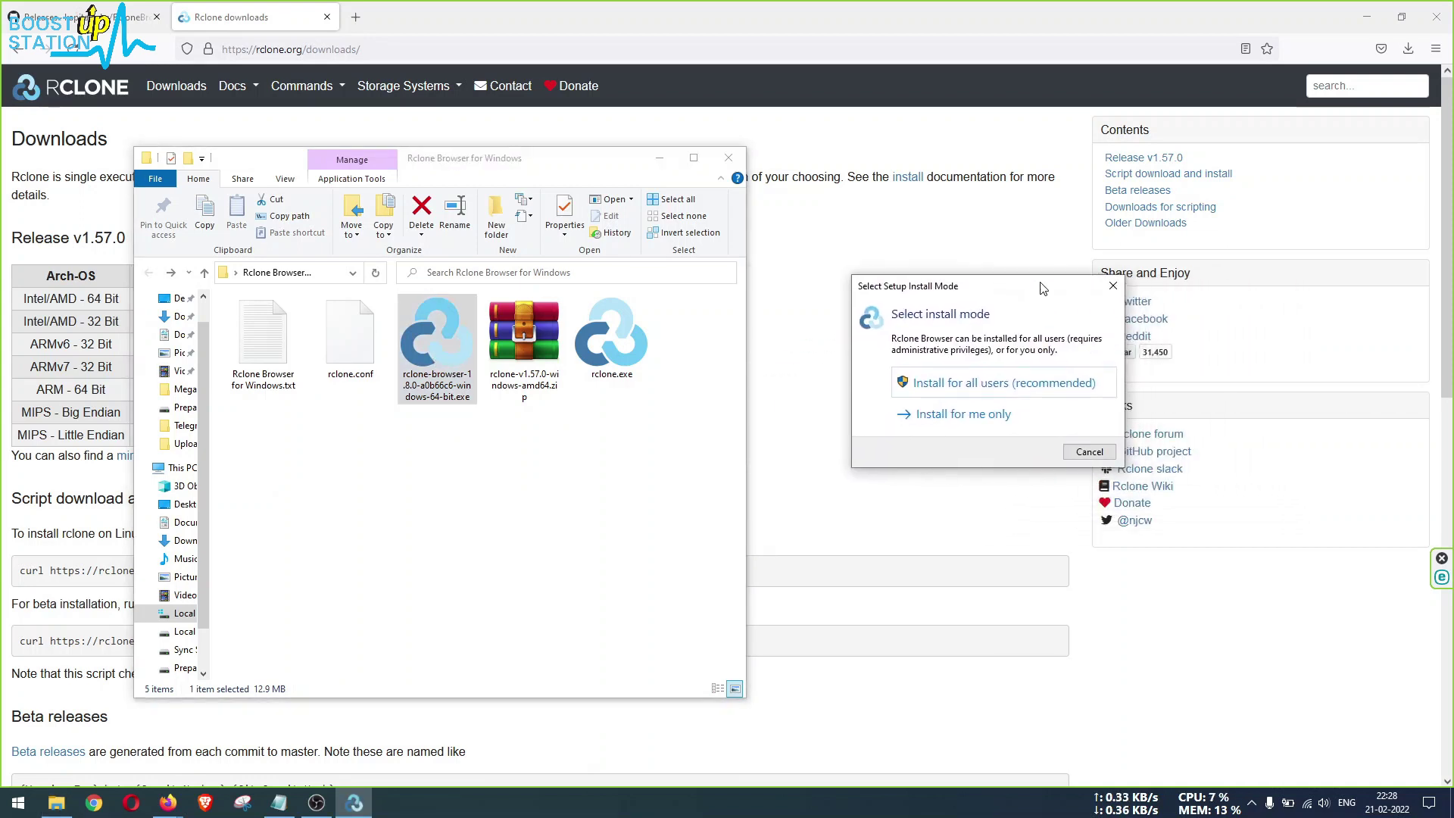
{"action": "left_click_drag", "start_coordinate": [527, 168], "coordinate": [407, 167]}
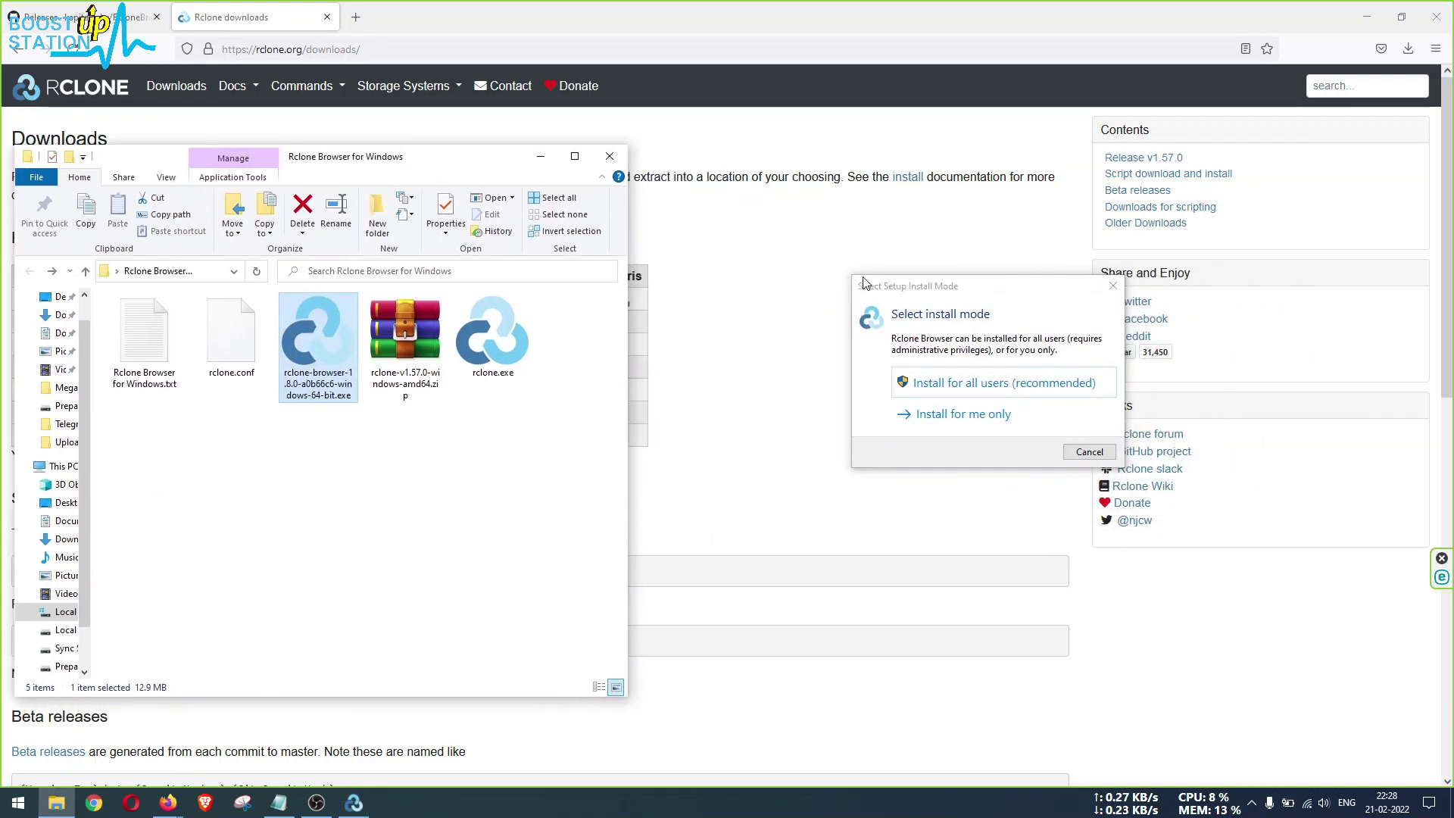
{"action": "left_click_drag", "start_coordinate": [938, 294], "coordinate": [877, 258]}
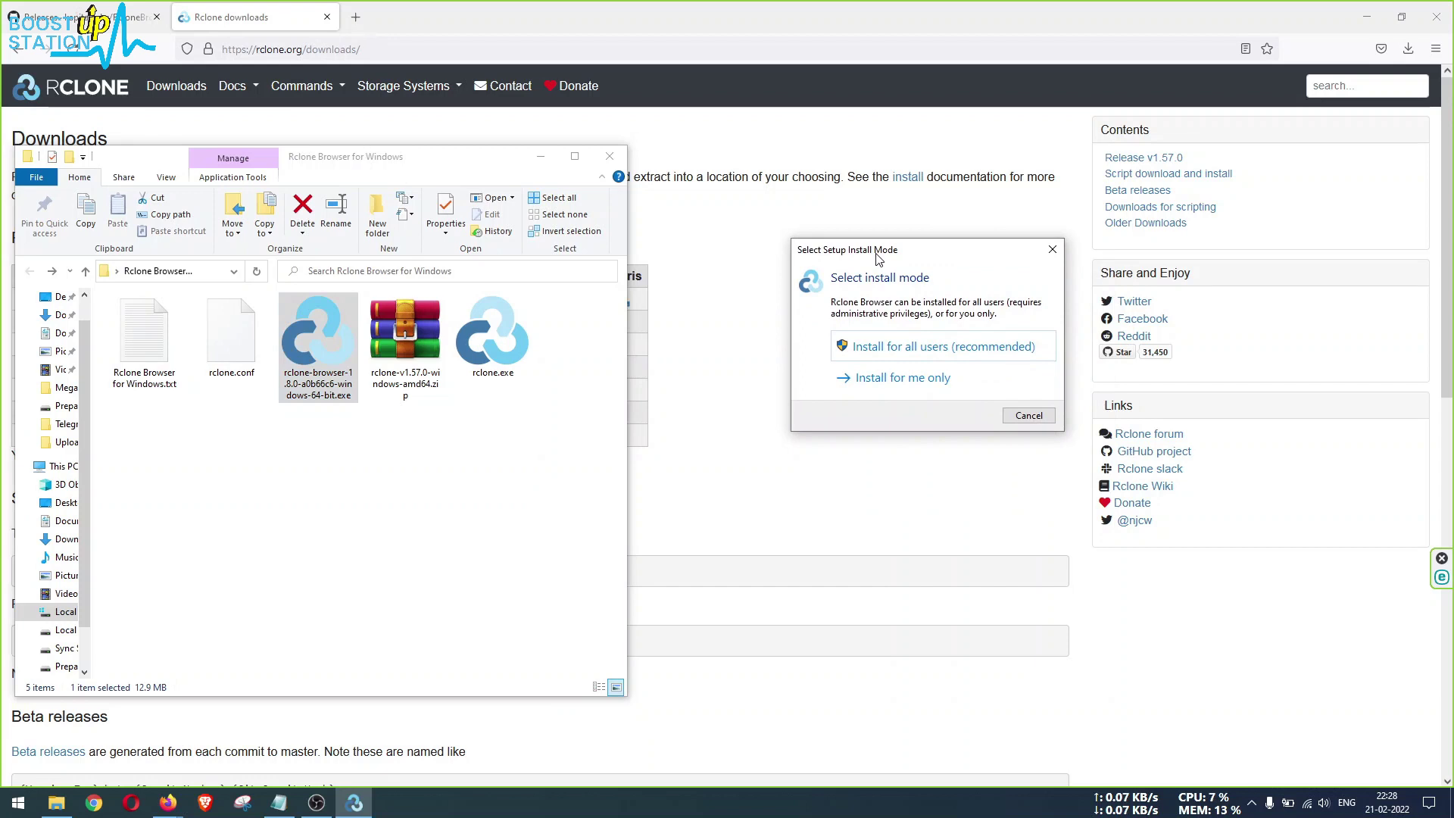
{"action": "left_click", "coordinate": [901, 350]}
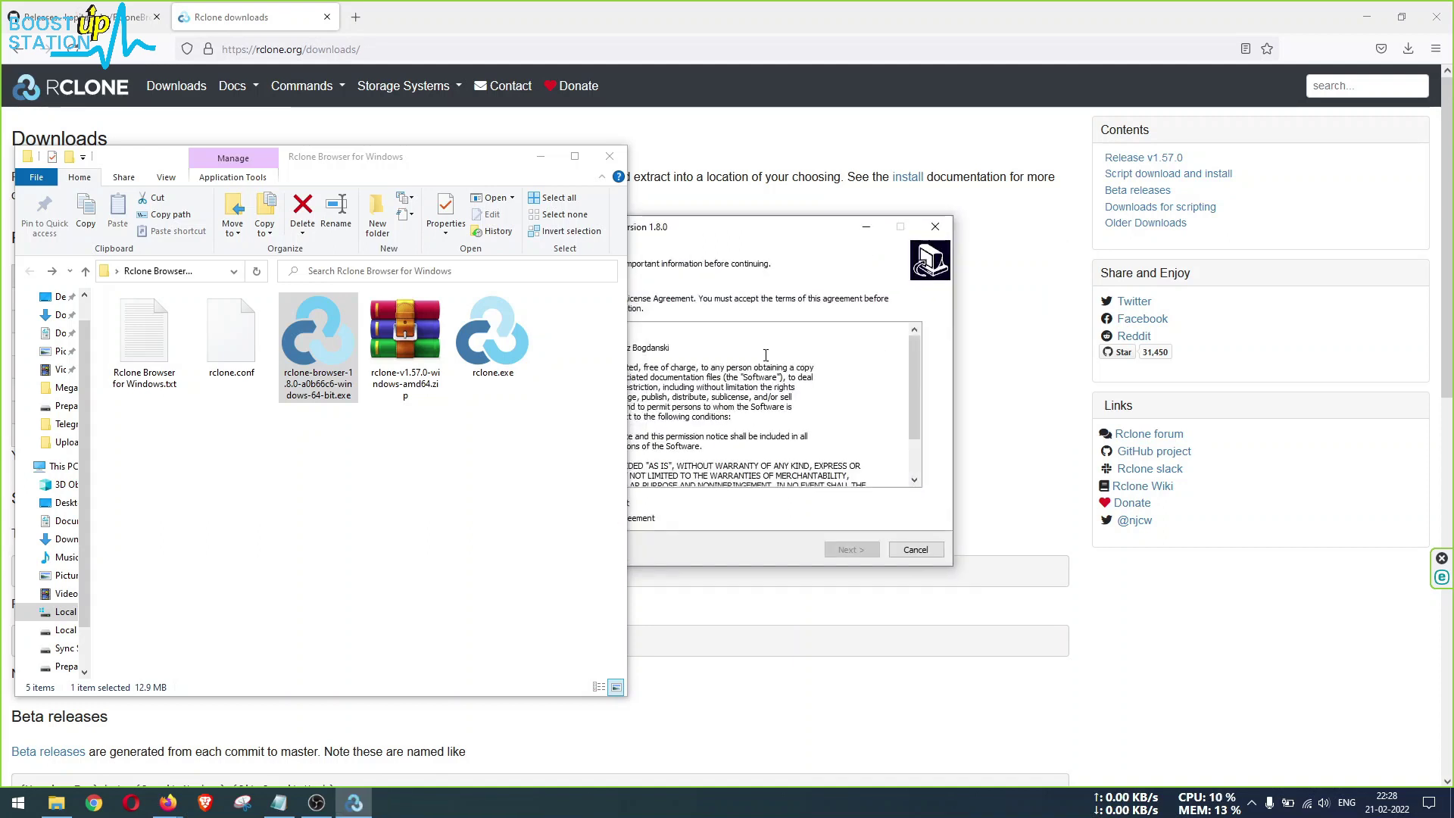
Accept the license, keep default folders, add a desktop shortcut, and install
{"action": "left_click", "coordinate": [486, 167]}
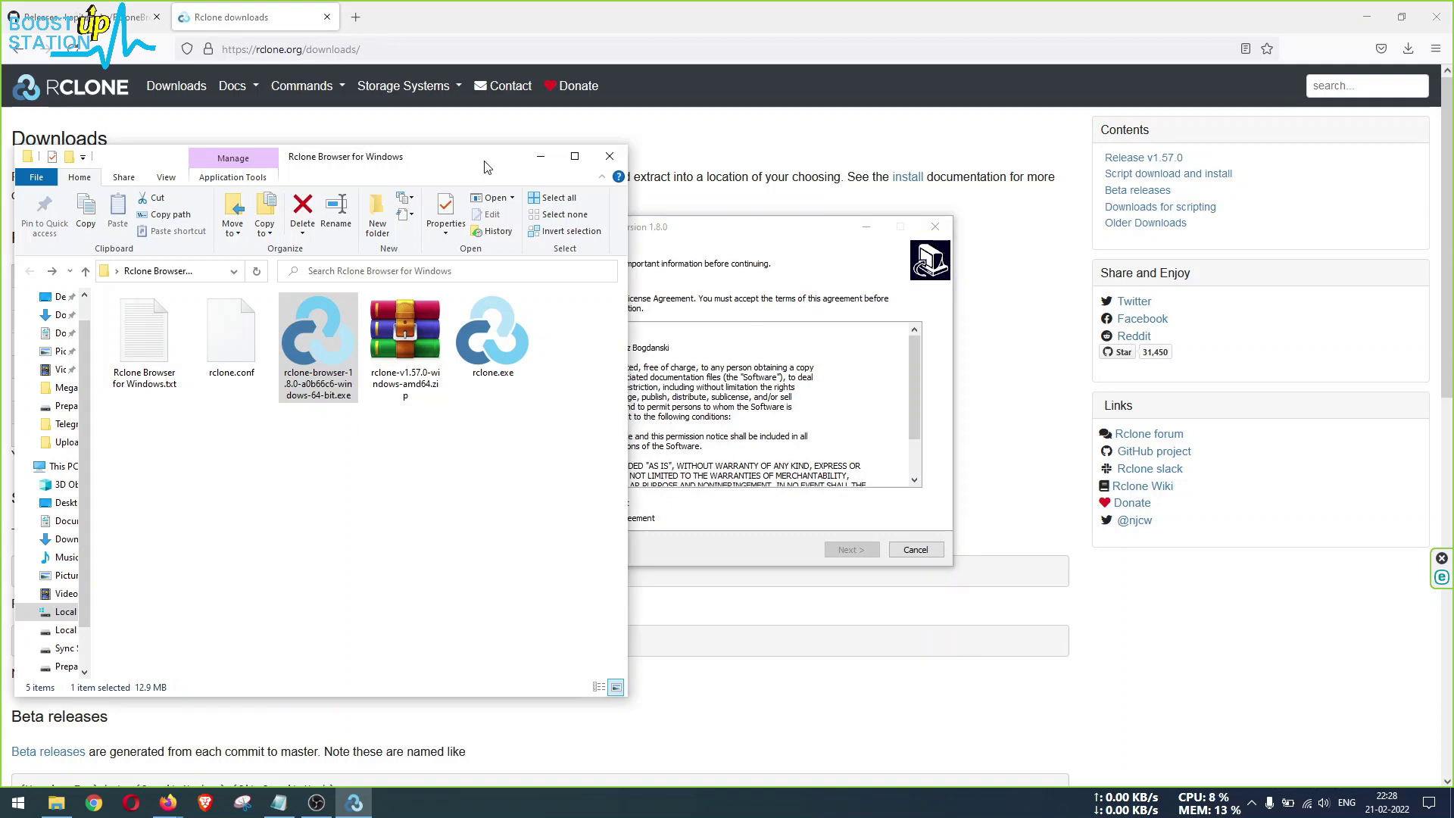
{"action": "left_click", "coordinate": [670, 243]}
{"action": "left_click_drag", "start_coordinate": [667, 234], "coordinate": [718, 230]}
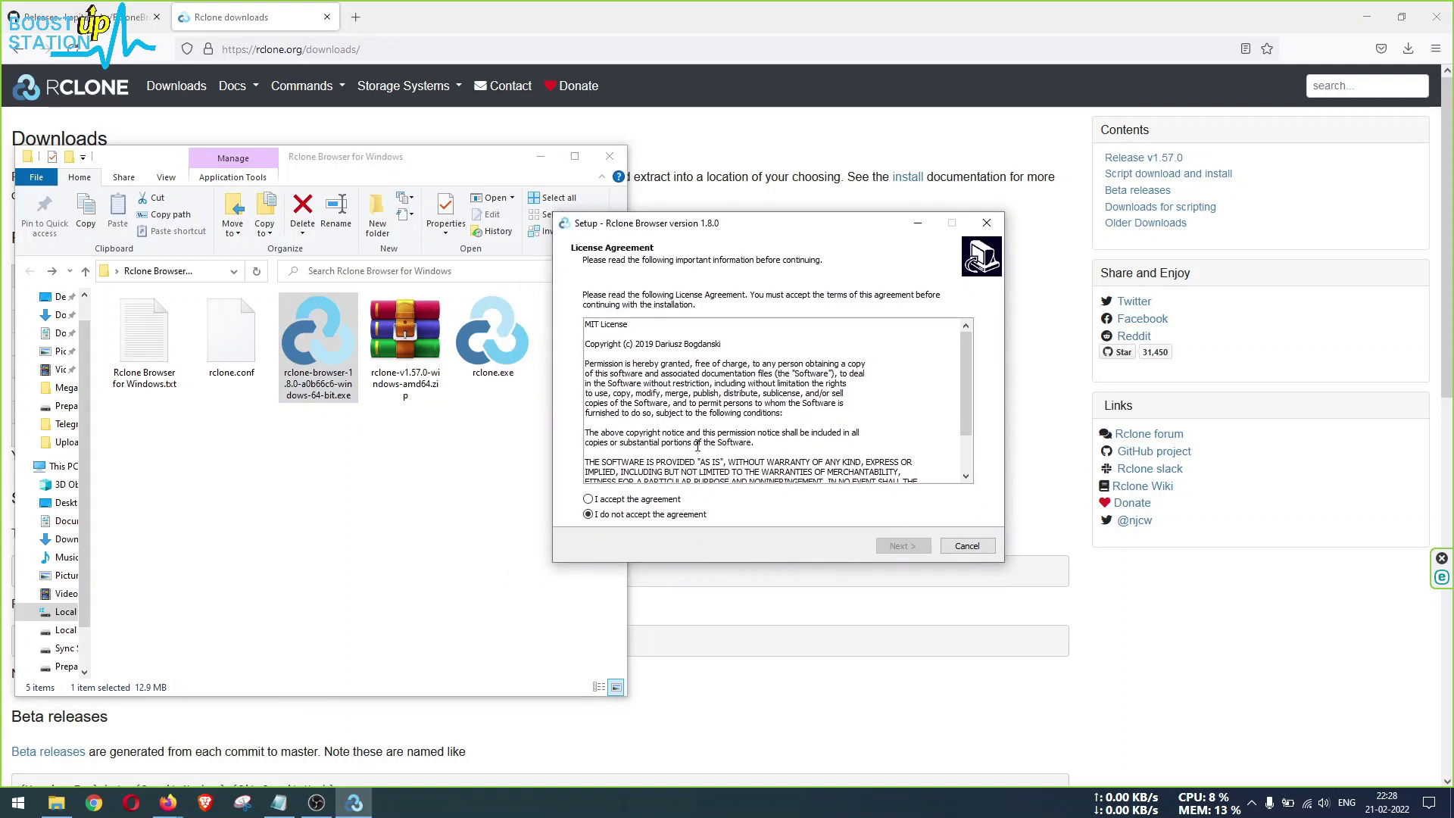
{"action": "left_click", "coordinate": [633, 499]}
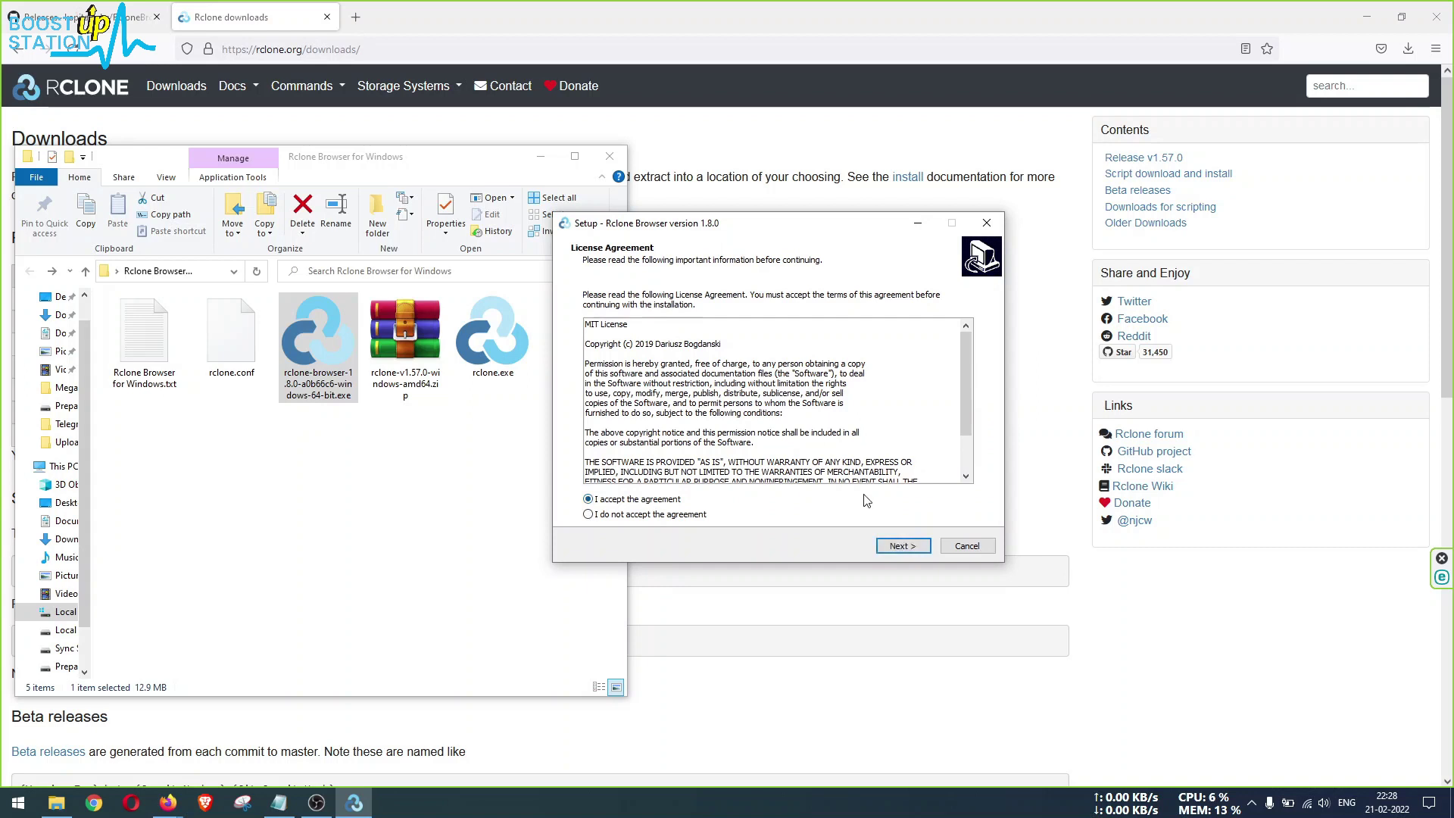
{"action": "left_click", "coordinate": [901, 549]}
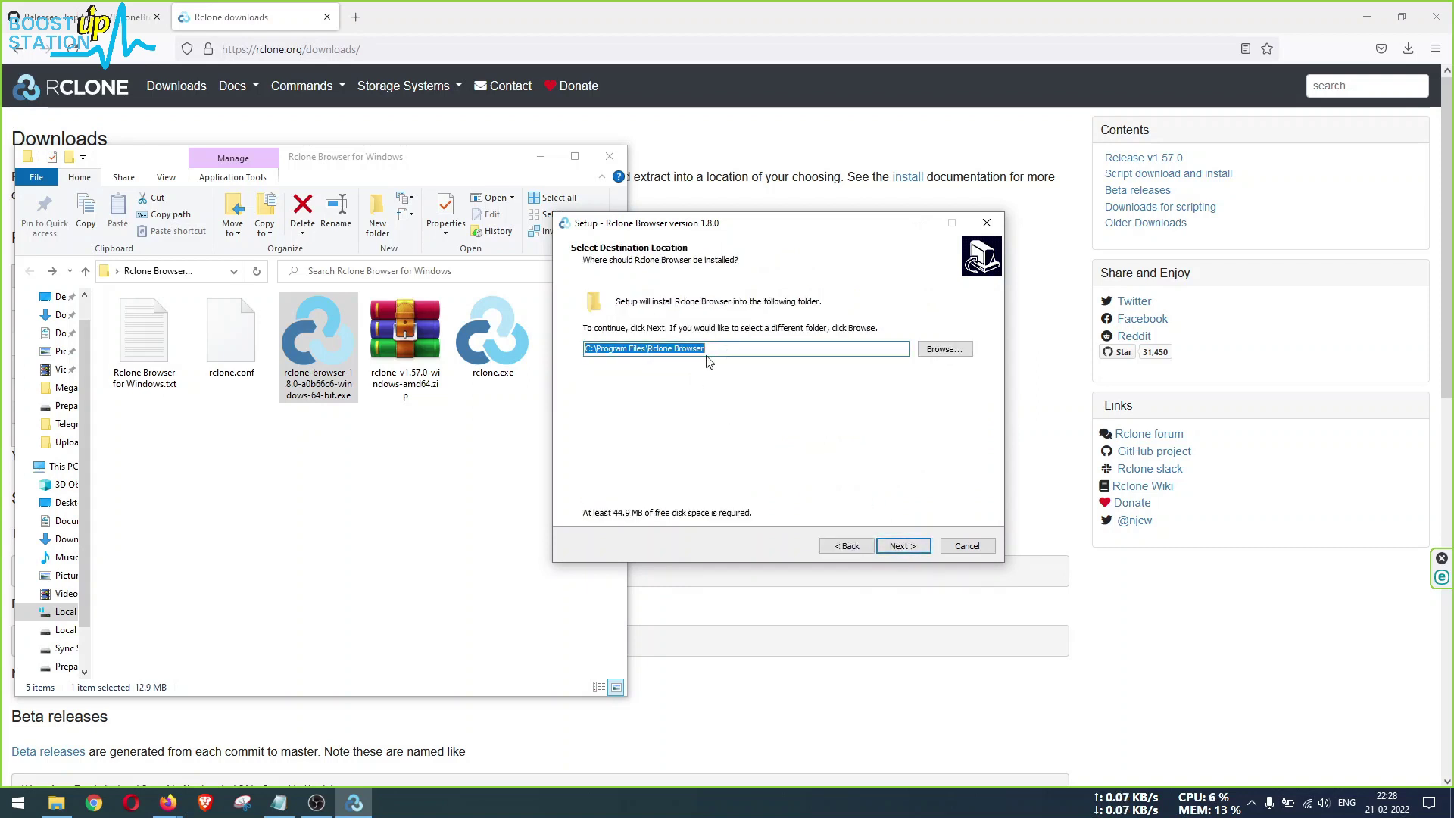
{"action": "left_click", "coordinate": [895, 547]}
{"action": "left_click", "coordinate": [895, 547]}
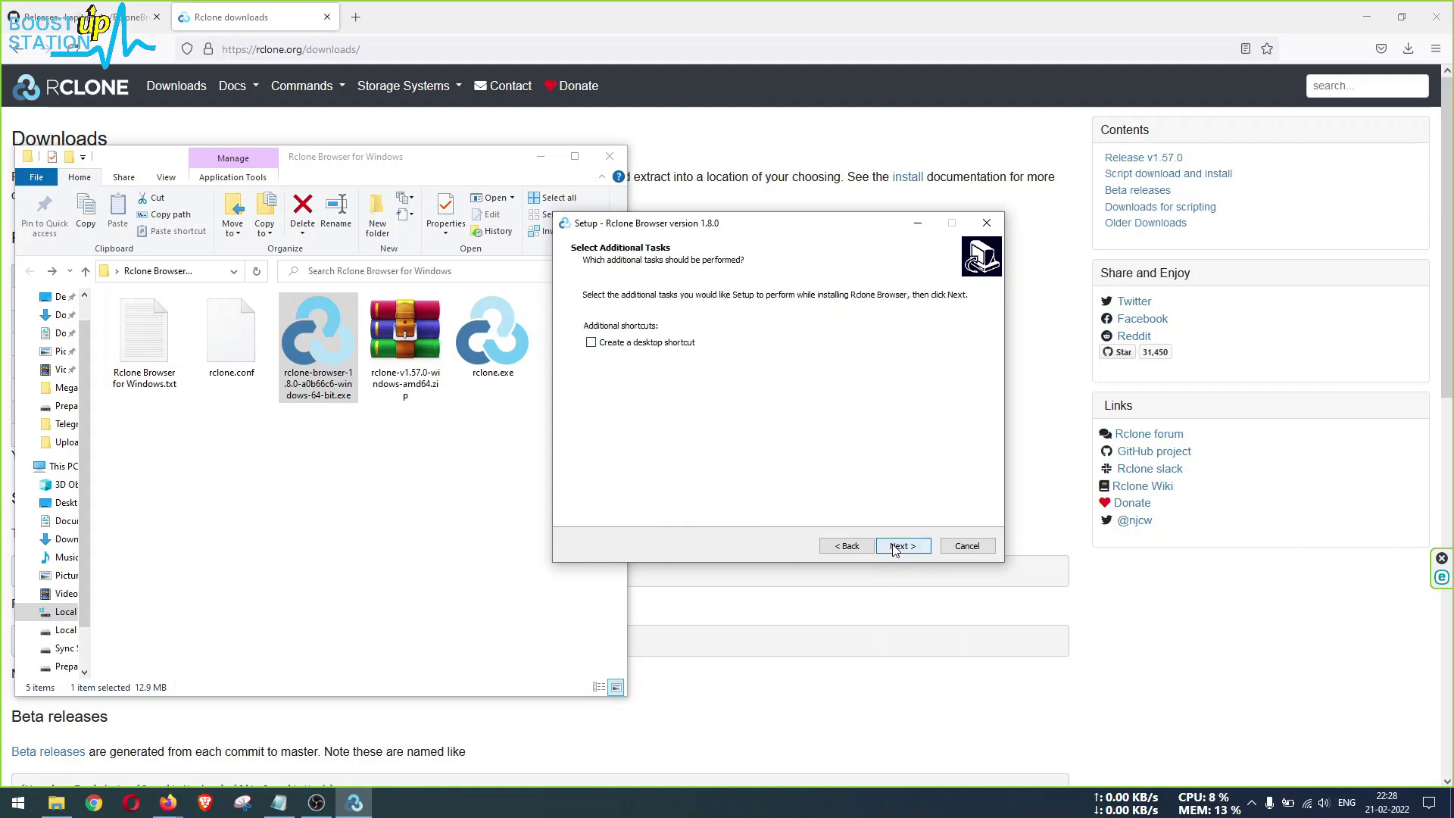
{"action": "left_click", "coordinate": [630, 342]}
{"action": "left_click", "coordinate": [892, 546]}
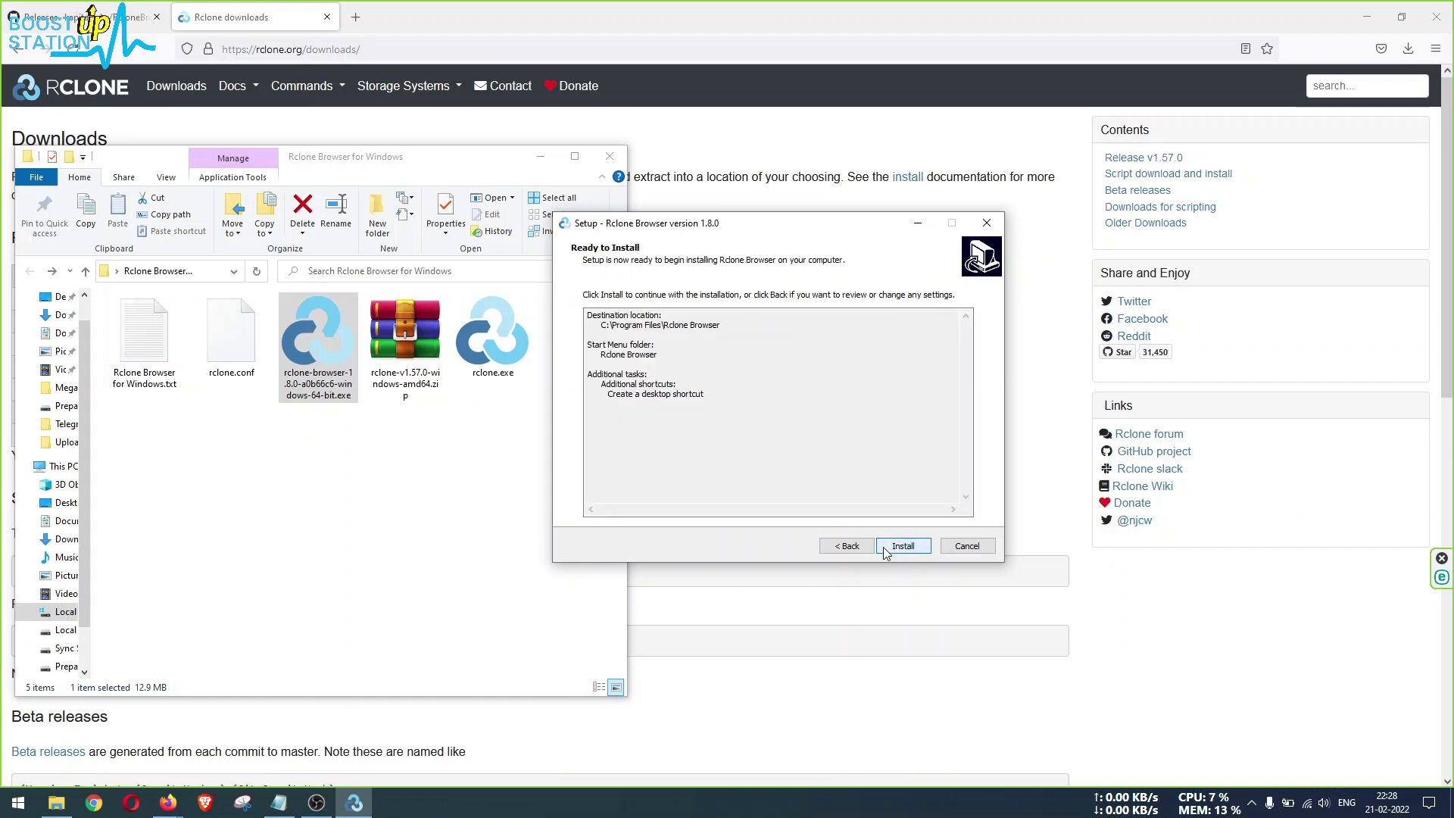
{"action": "left_click", "coordinate": [884, 548]}
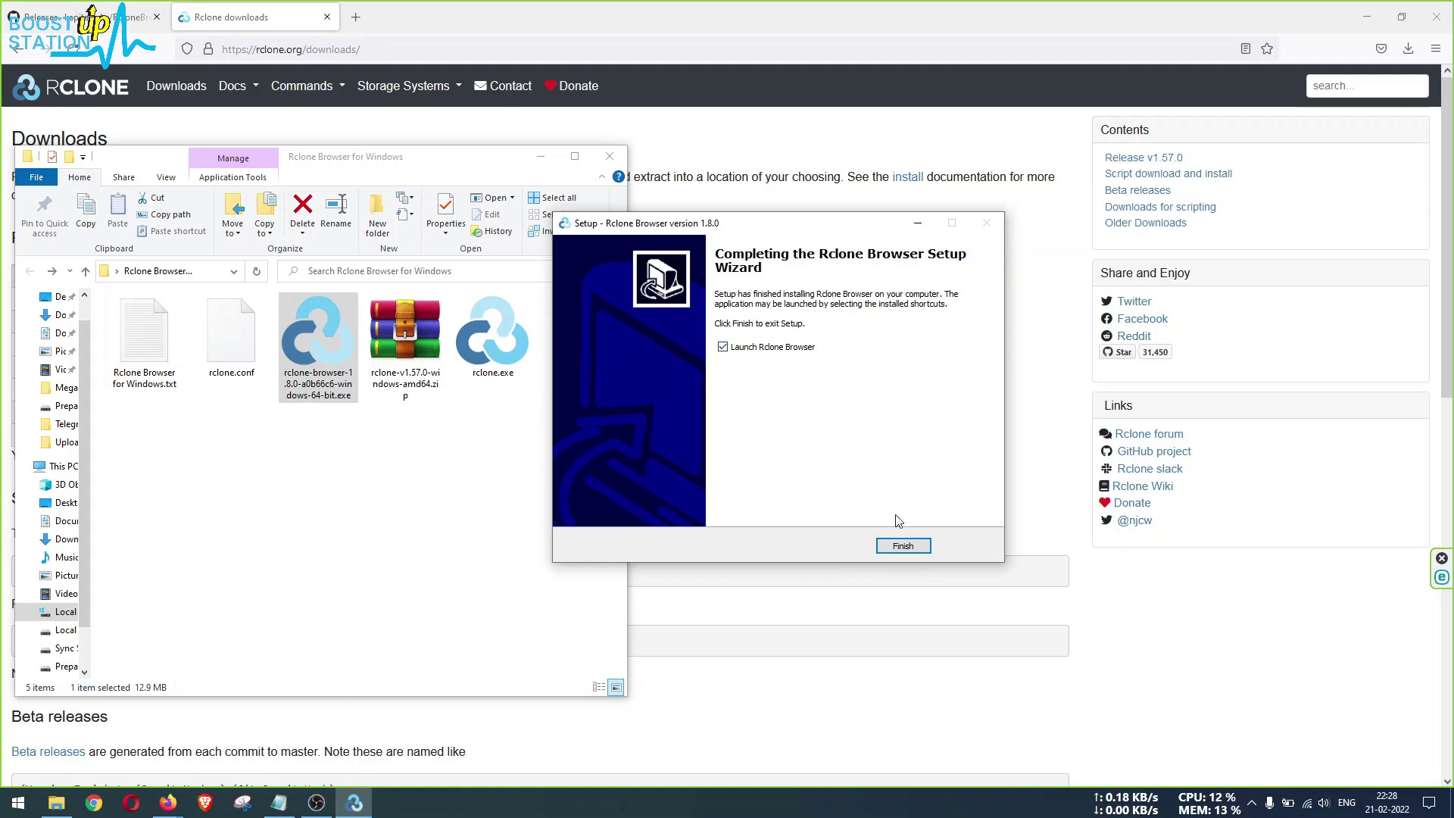
Launch Rclone Browser, dismiss the rclone version error, and focus the Preferences rclone location field
{"action": "left_click", "coordinate": [899, 545]}
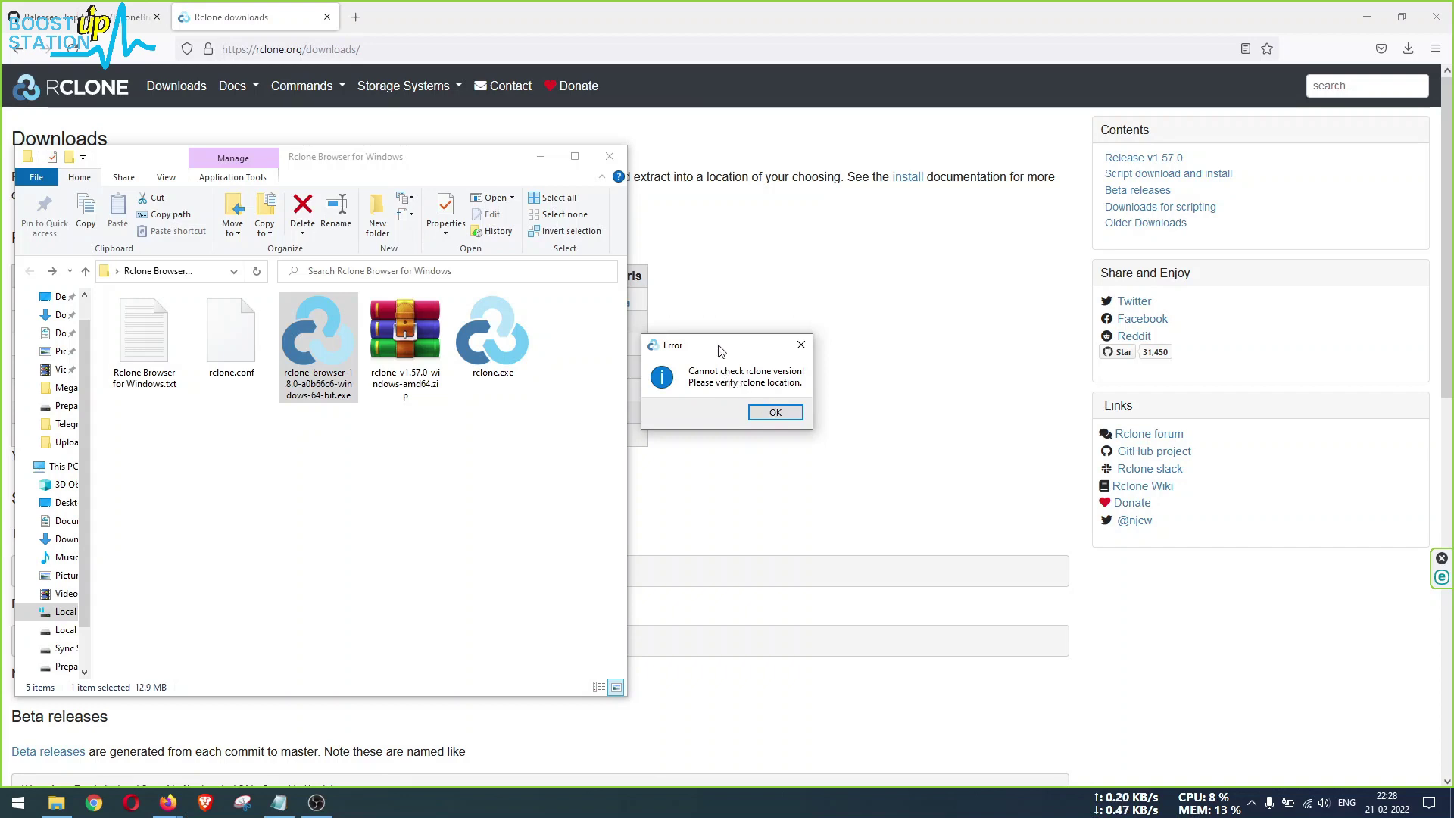
{"action": "left_click_drag", "start_coordinate": [720, 350], "coordinate": [748, 356]}
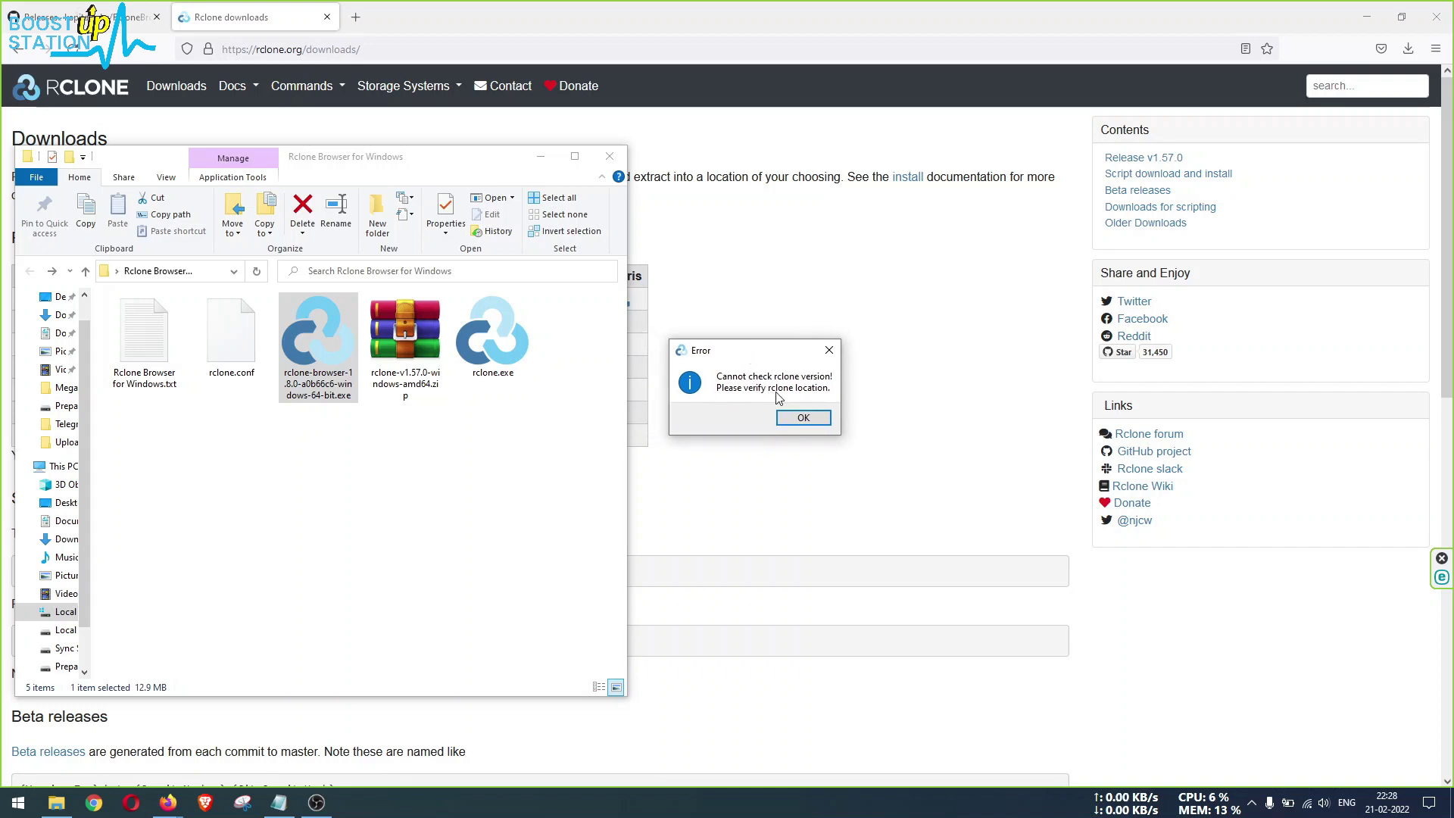
{"action": "left_click", "coordinate": [801, 418]}
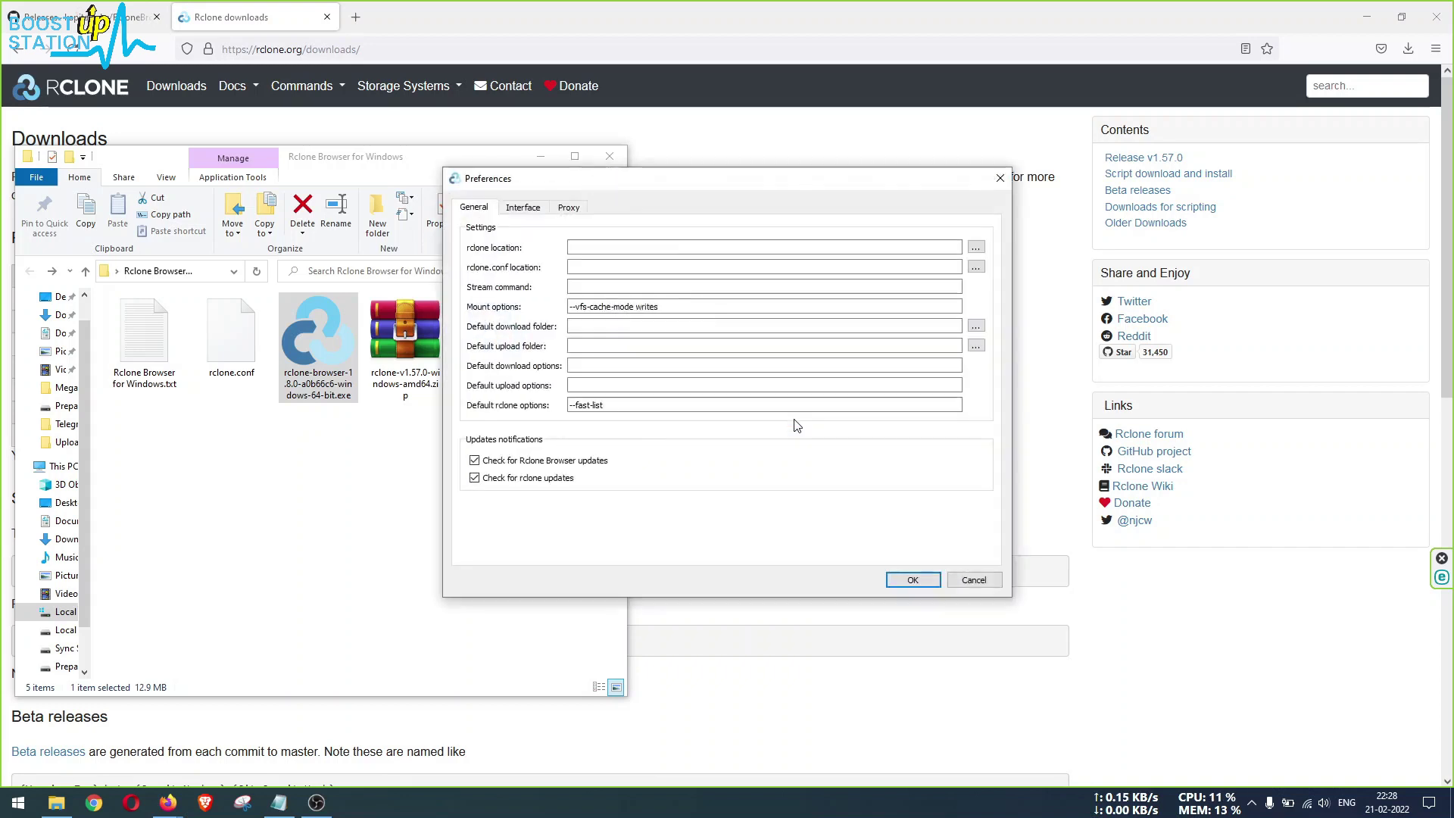
{"action": "left_click_drag", "start_coordinate": [672, 185], "coordinate": [876, 205]}
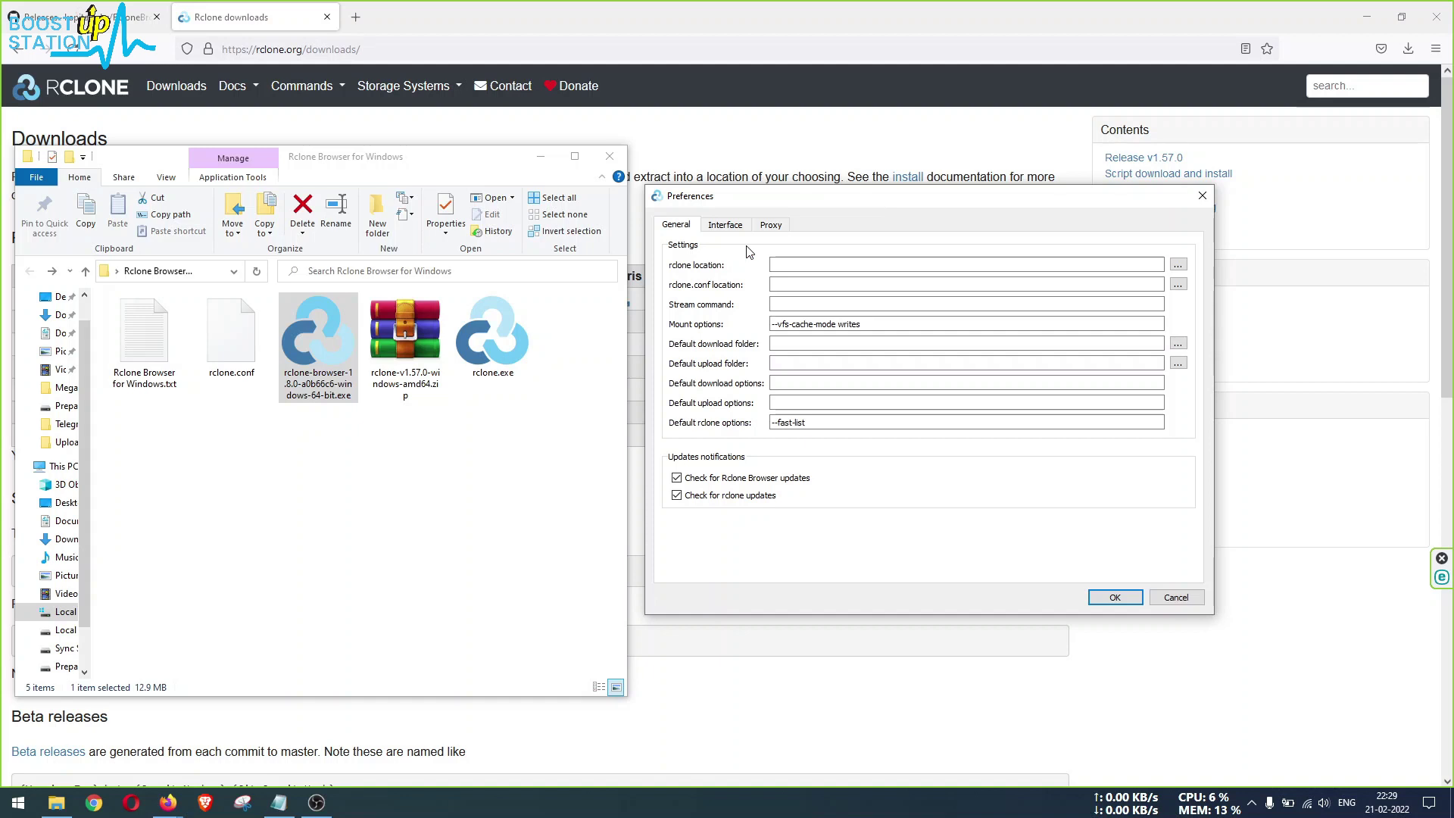
{"action": "left_click", "coordinate": [799, 267]}
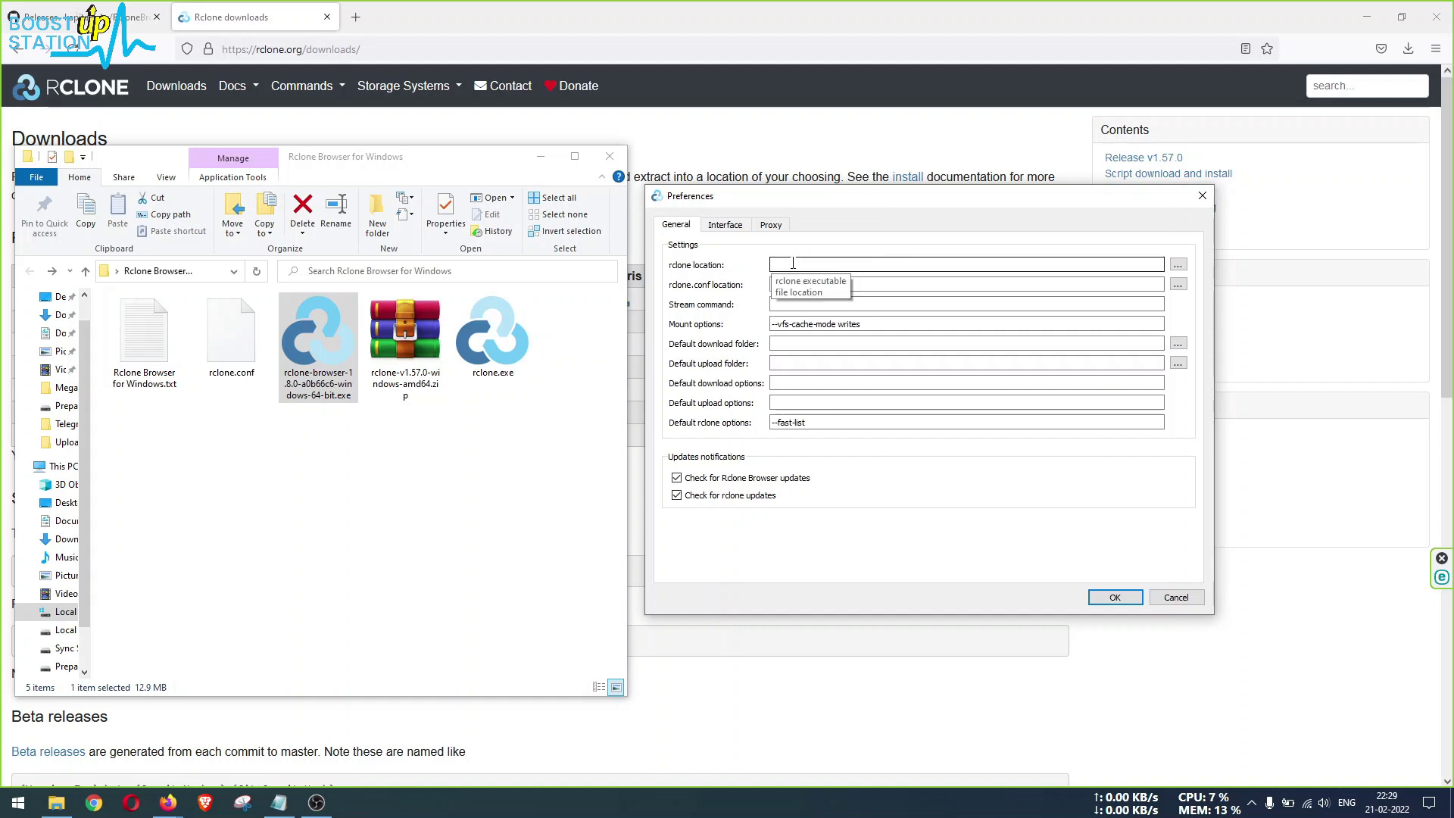
{"action": "left_click", "coordinate": [409, 445]}
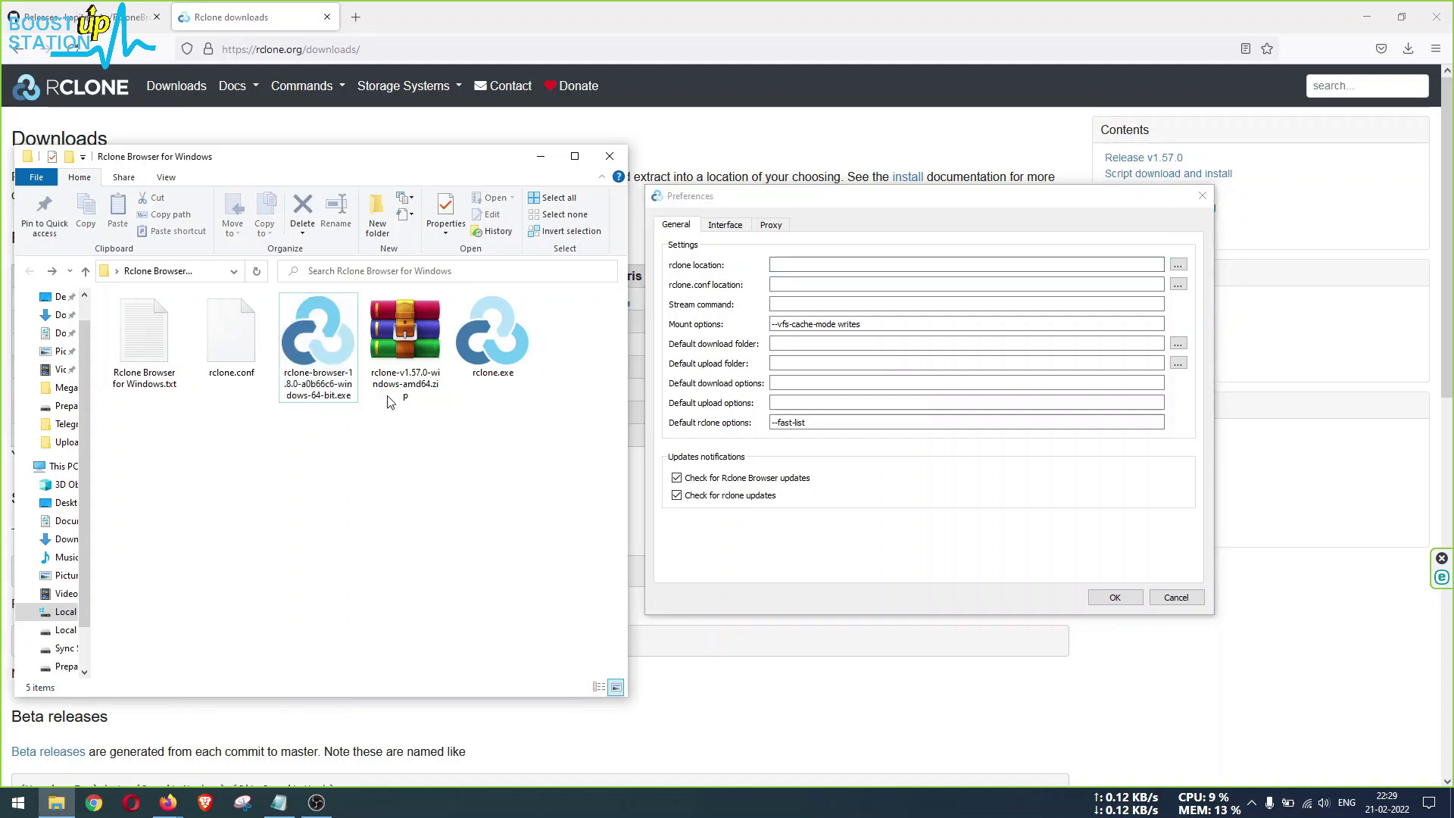
Copy the Rclone Browser for Windows folder path and paste it into rclone location
{"action": "left_click", "coordinate": [274, 273]}
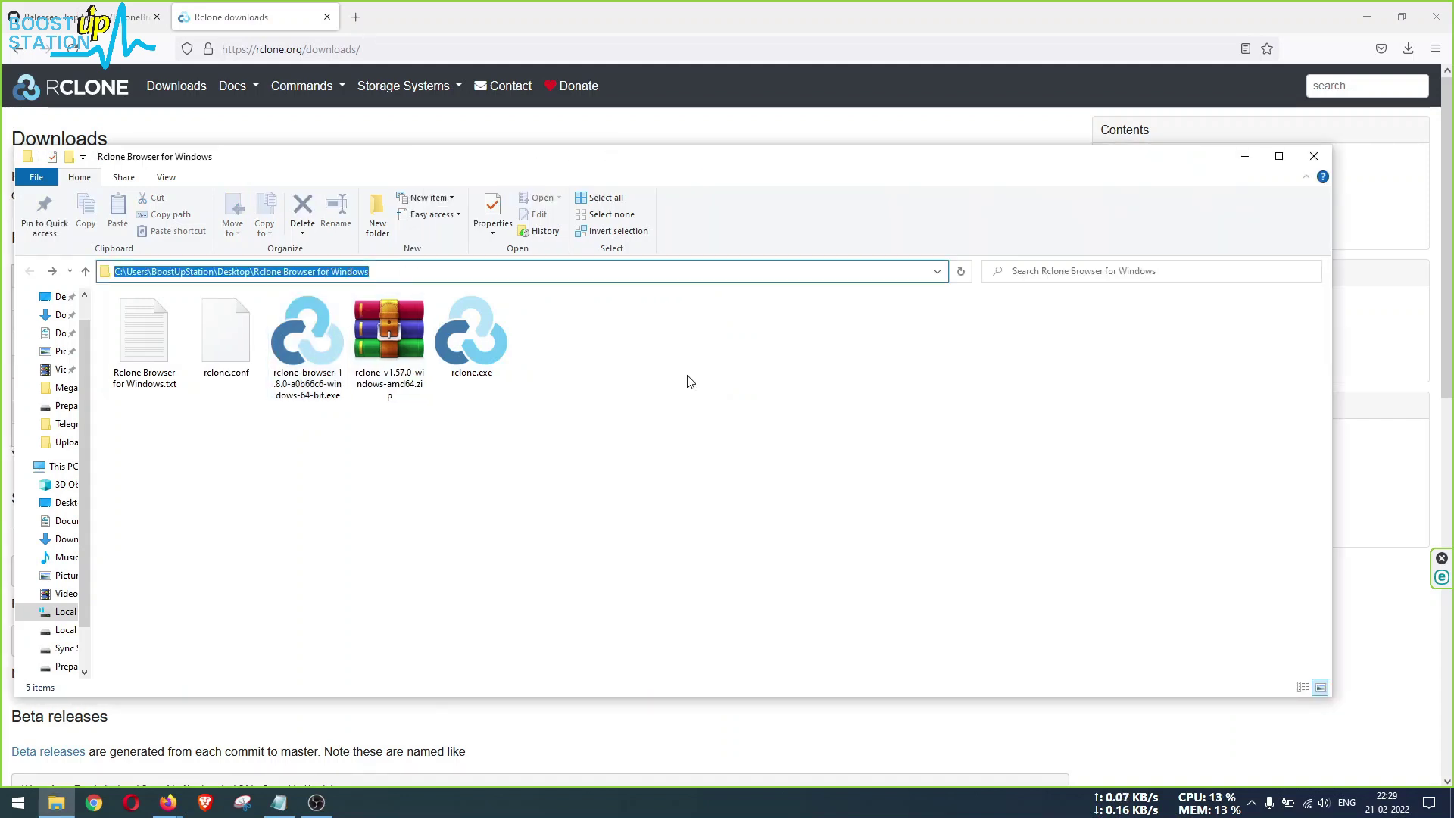
{"action": "left_click", "coordinate": [733, 404]}
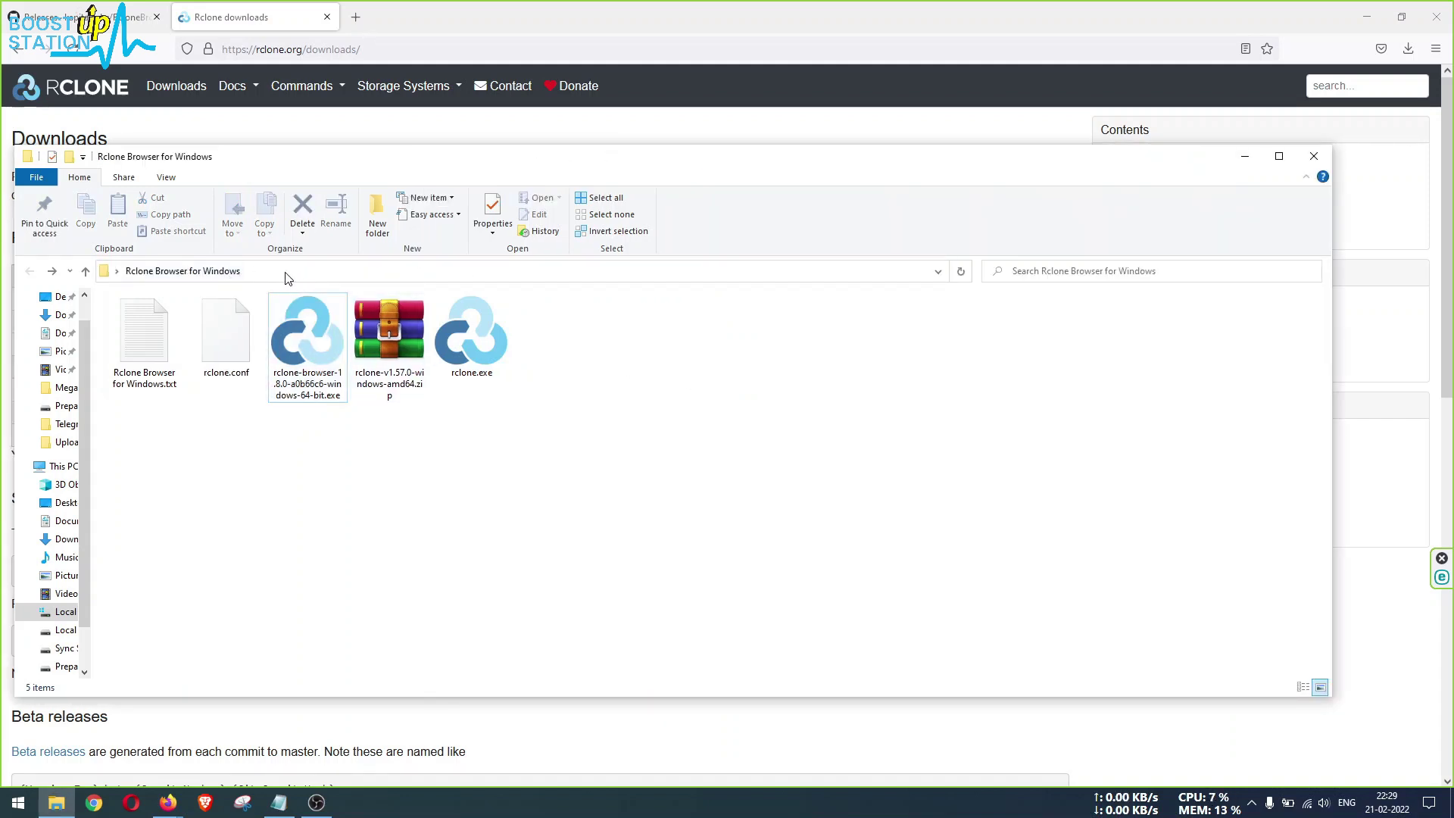
{"action": "left_click", "coordinate": [439, 273]}
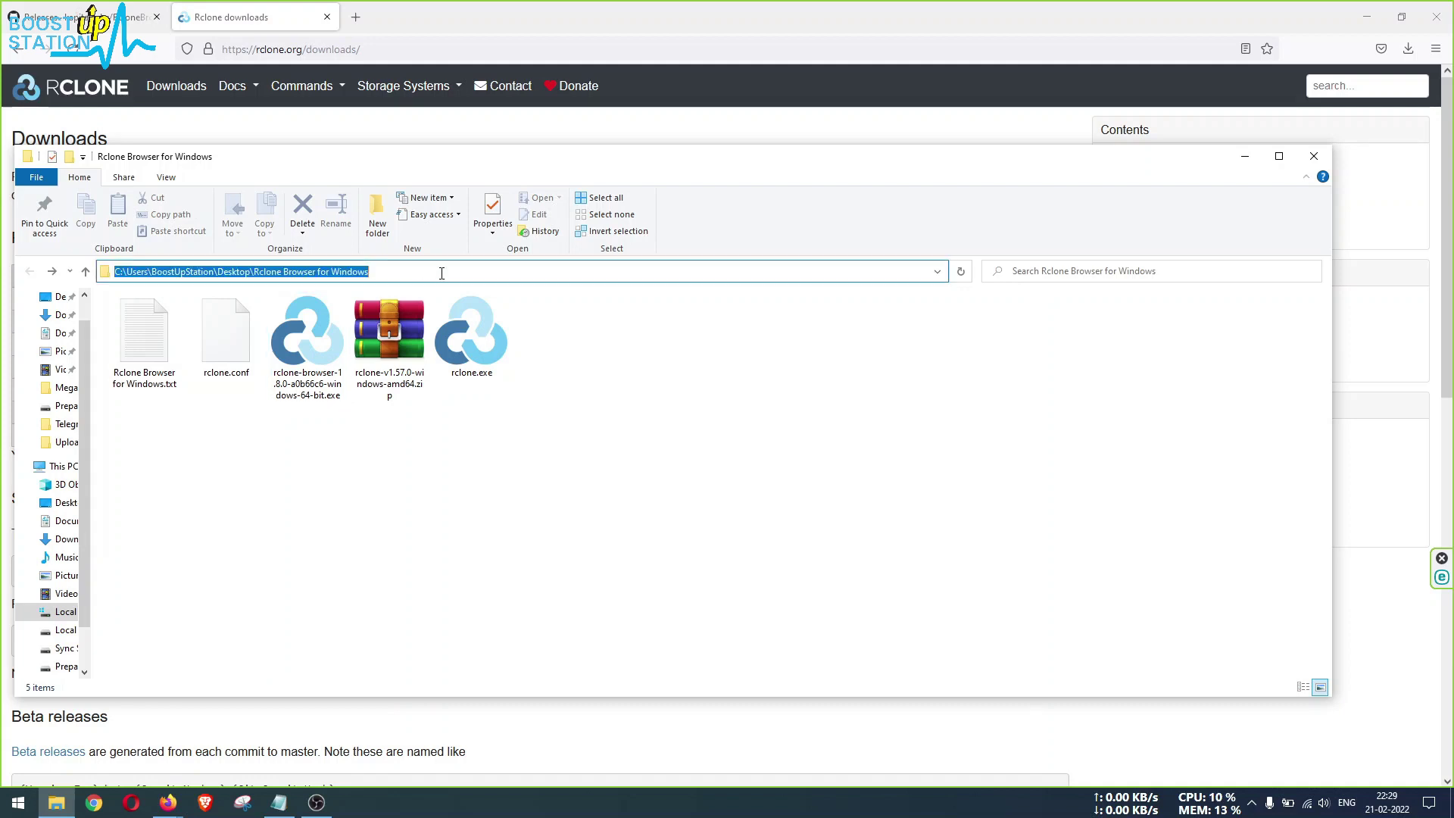
{"action": "right_click", "coordinate": [313, 277]}
{"action": "left_click", "coordinate": [333, 323]}
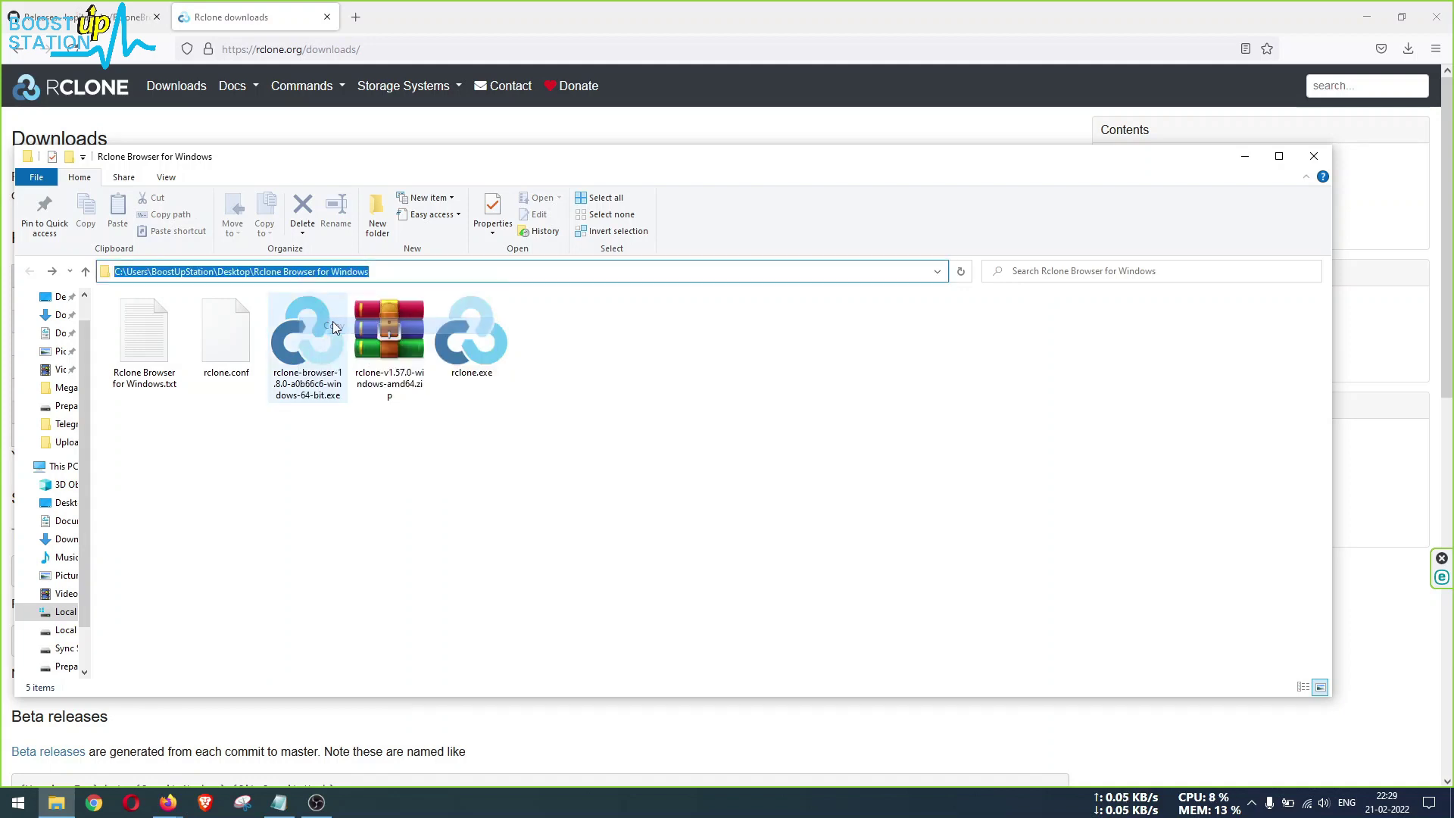
{"action": "mouse_move", "coordinate": [1032, 151]}
{"action": "left_mouse_down"}
{"action": "mouse_move", "coordinate": [1029, 198]}
{"action": "mouse_move", "coordinate": [1028, 151]}
{"action": "left_mouse_up"}
{"action": "left_click", "coordinate": [811, 216]}
{"action": "right_click", "coordinate": [832, 218]}
{"action": "left_click", "coordinate": [868, 299]}
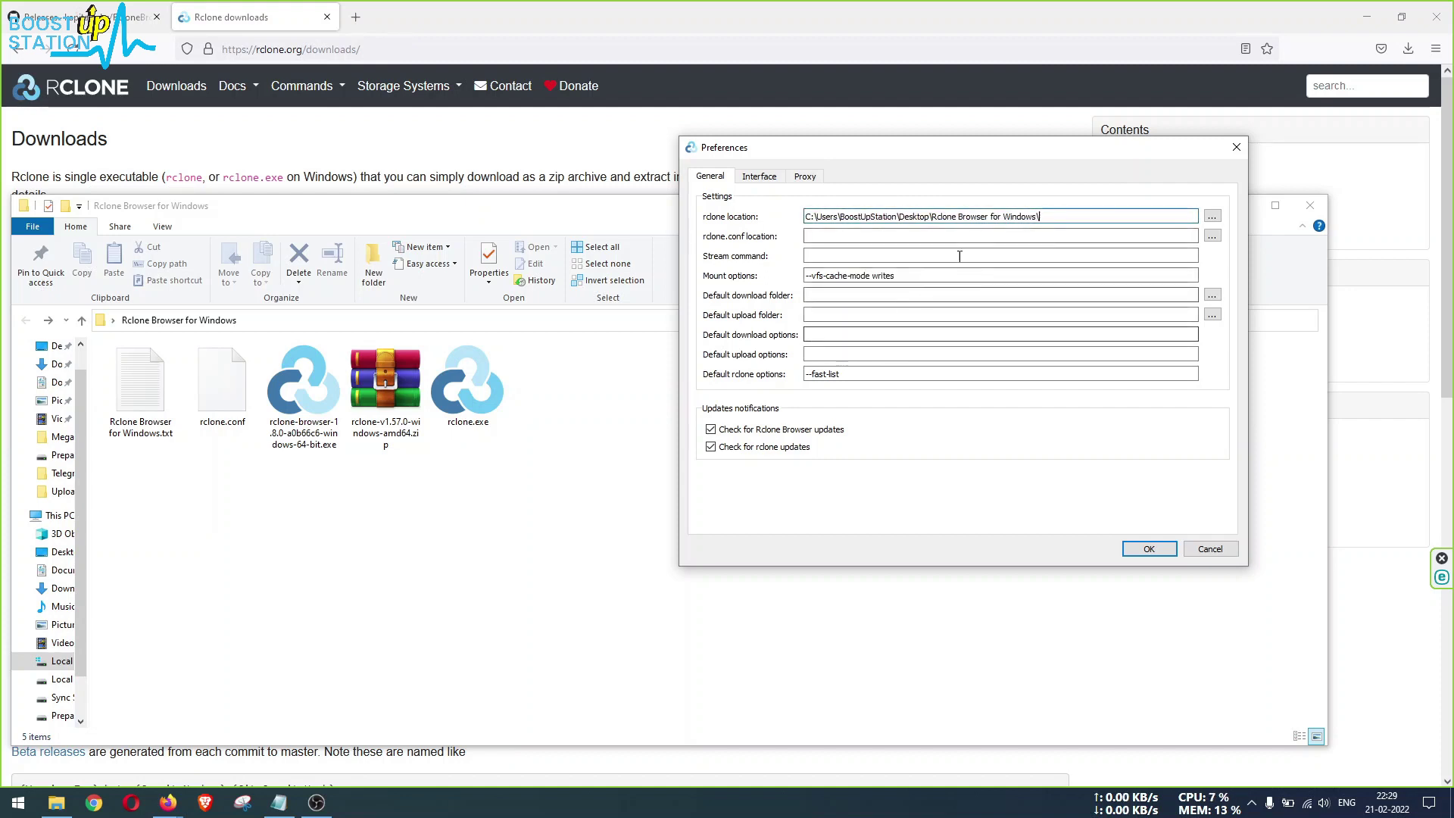
Append rclone.exe to the rclone location and show file name extensions in Explorer
{"action": "left_click_drag", "start_coordinate": [932, 217], "coordinate": [848, 217]}
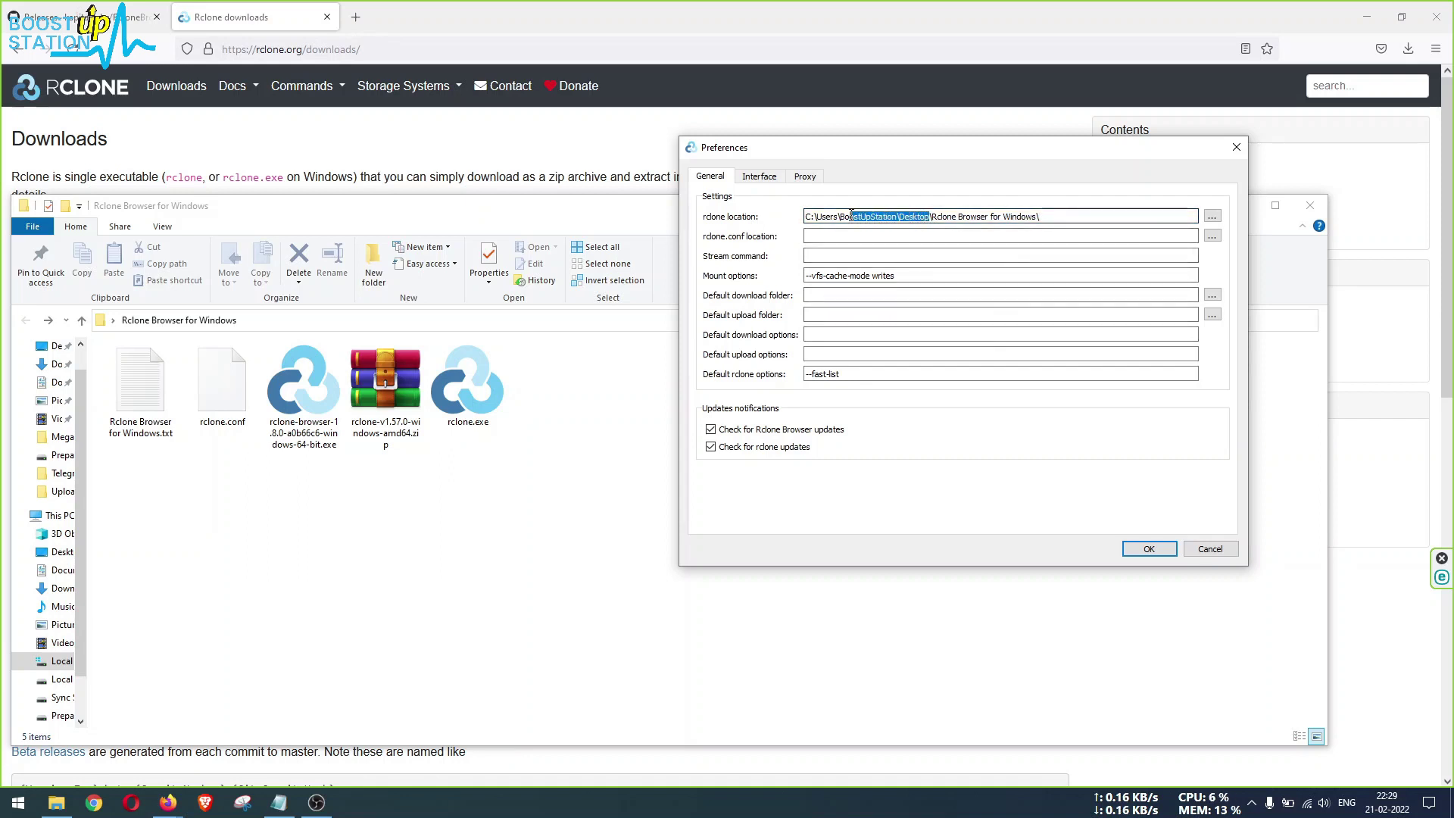
{"action": "left_click", "coordinate": [1064, 214]}
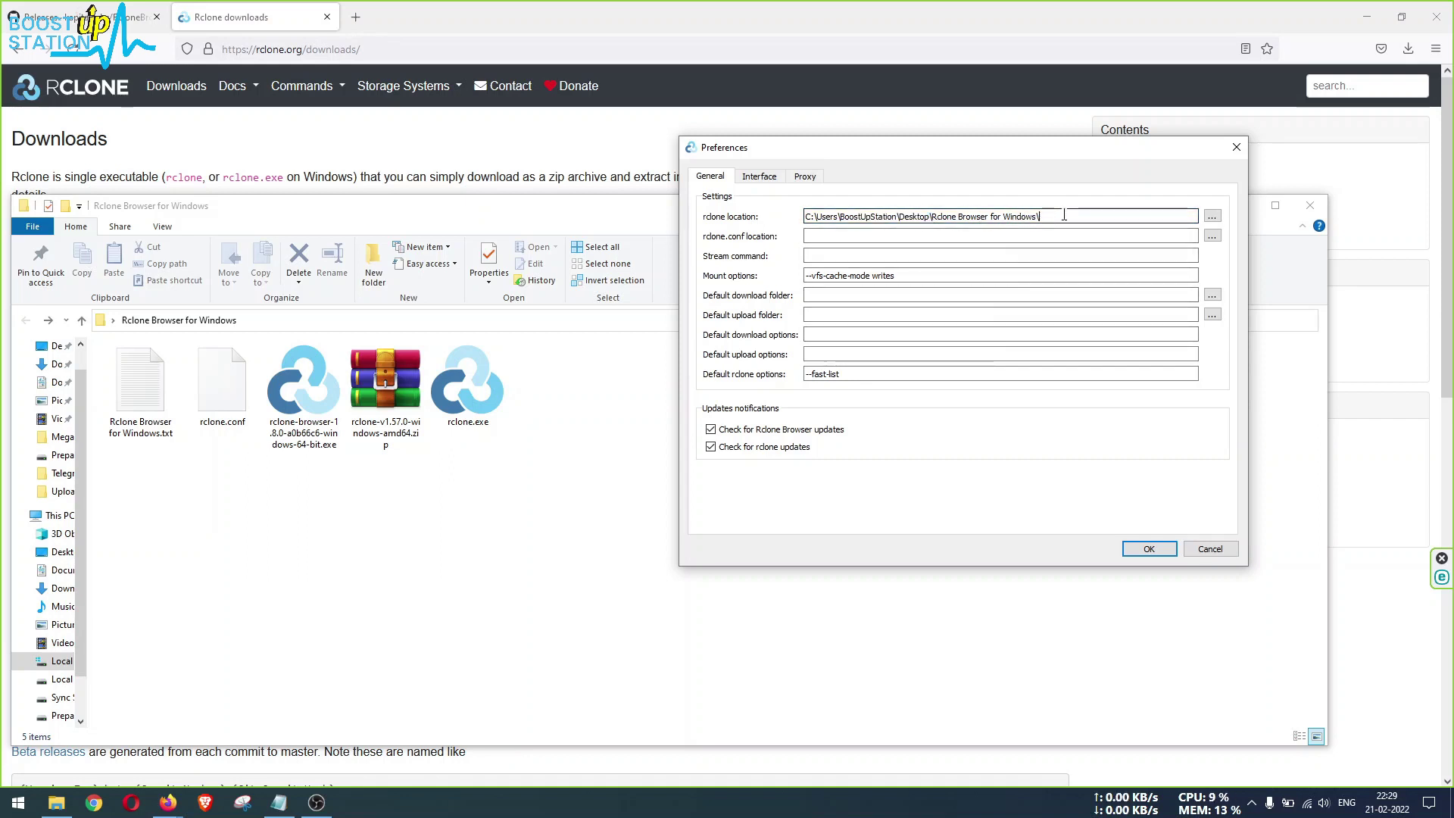
{"action": "left_click", "coordinate": [503, 418]}
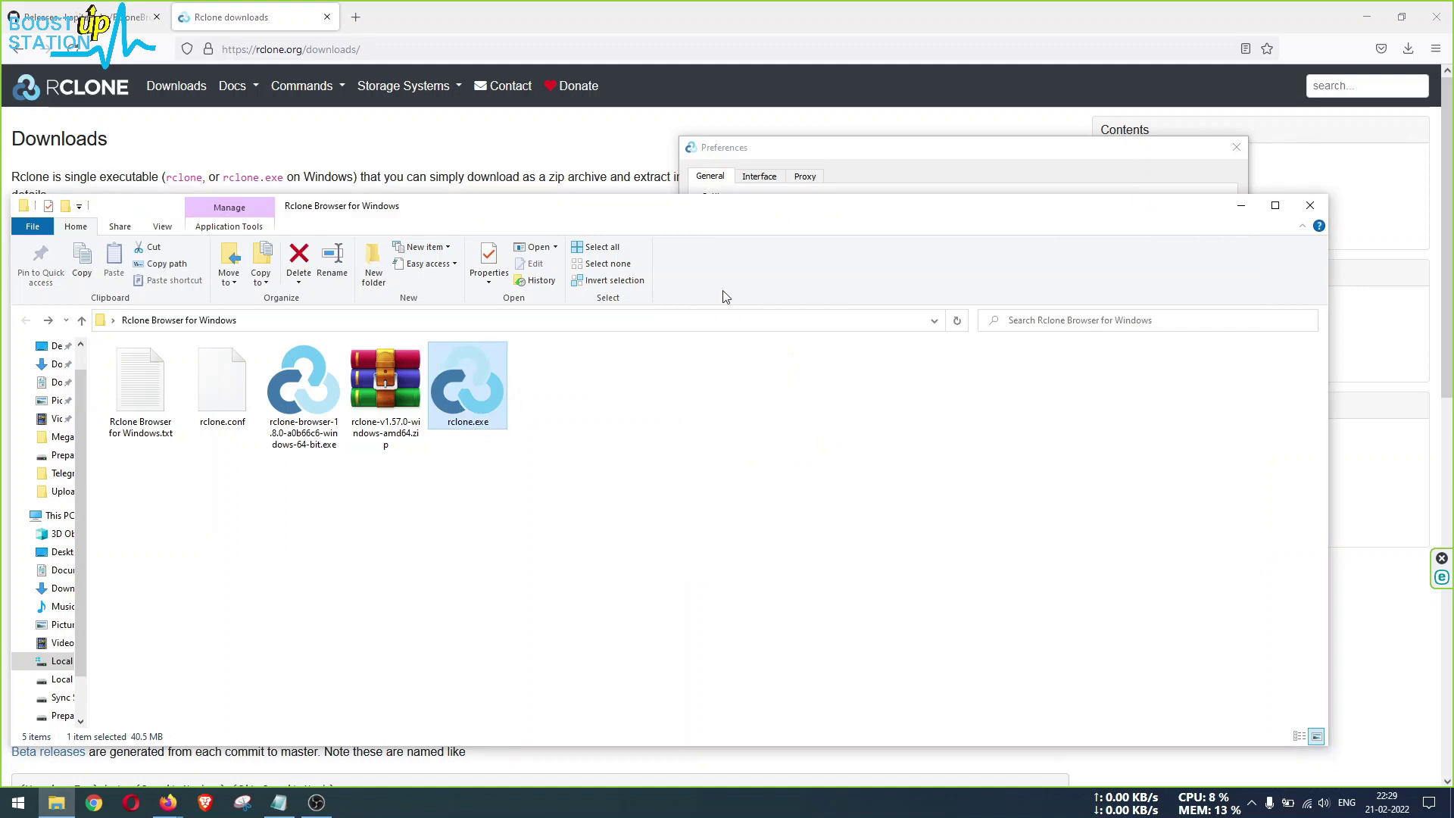
{"action": "left_click", "coordinate": [916, 160]}
{"action": "left_click", "coordinate": [1043, 218]}
{"action": "type", "text": "rclone.exe"}
{"action": "left_click", "coordinate": [492, 432]}
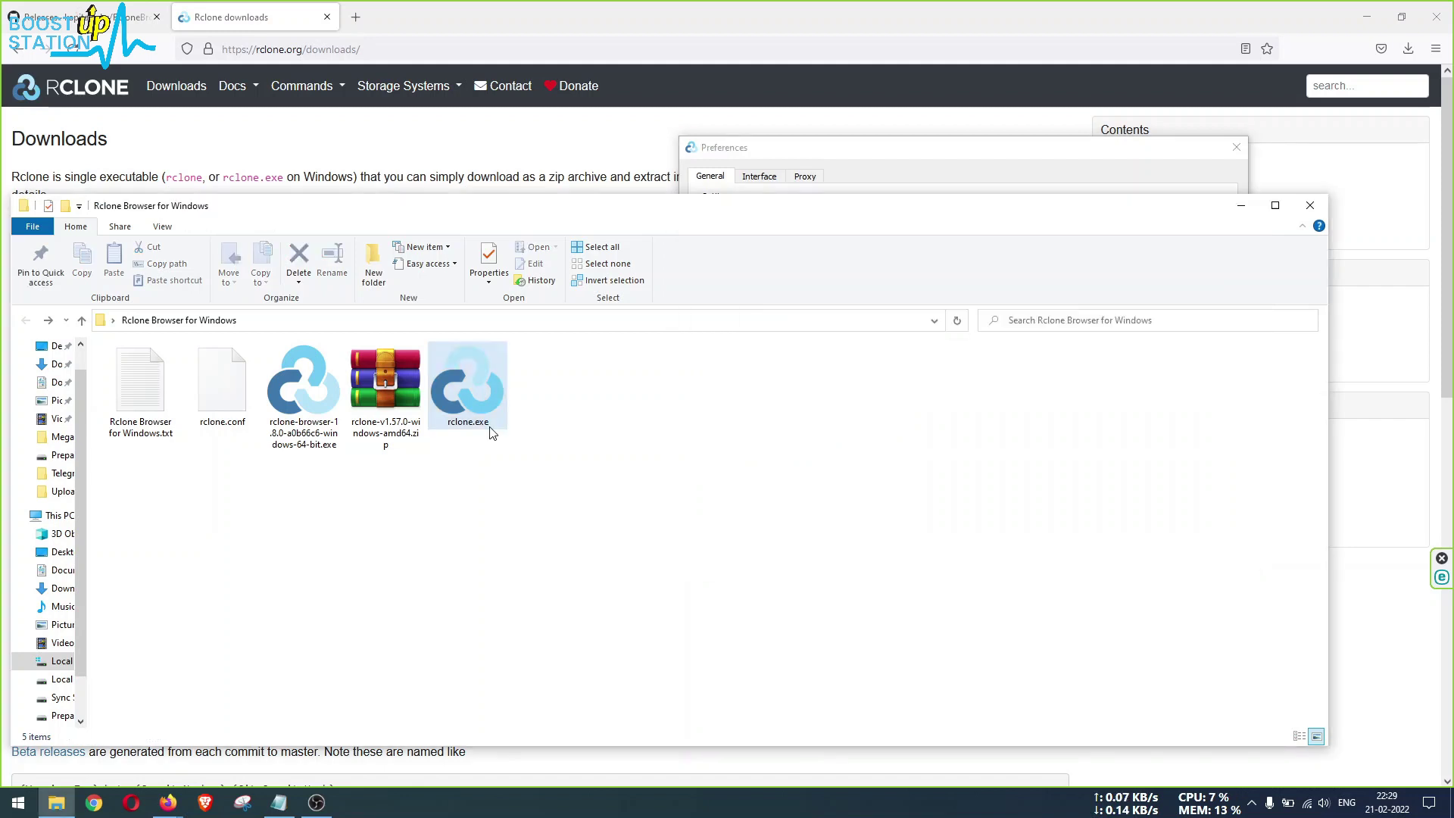
{"action": "left_click", "coordinate": [491, 431]}
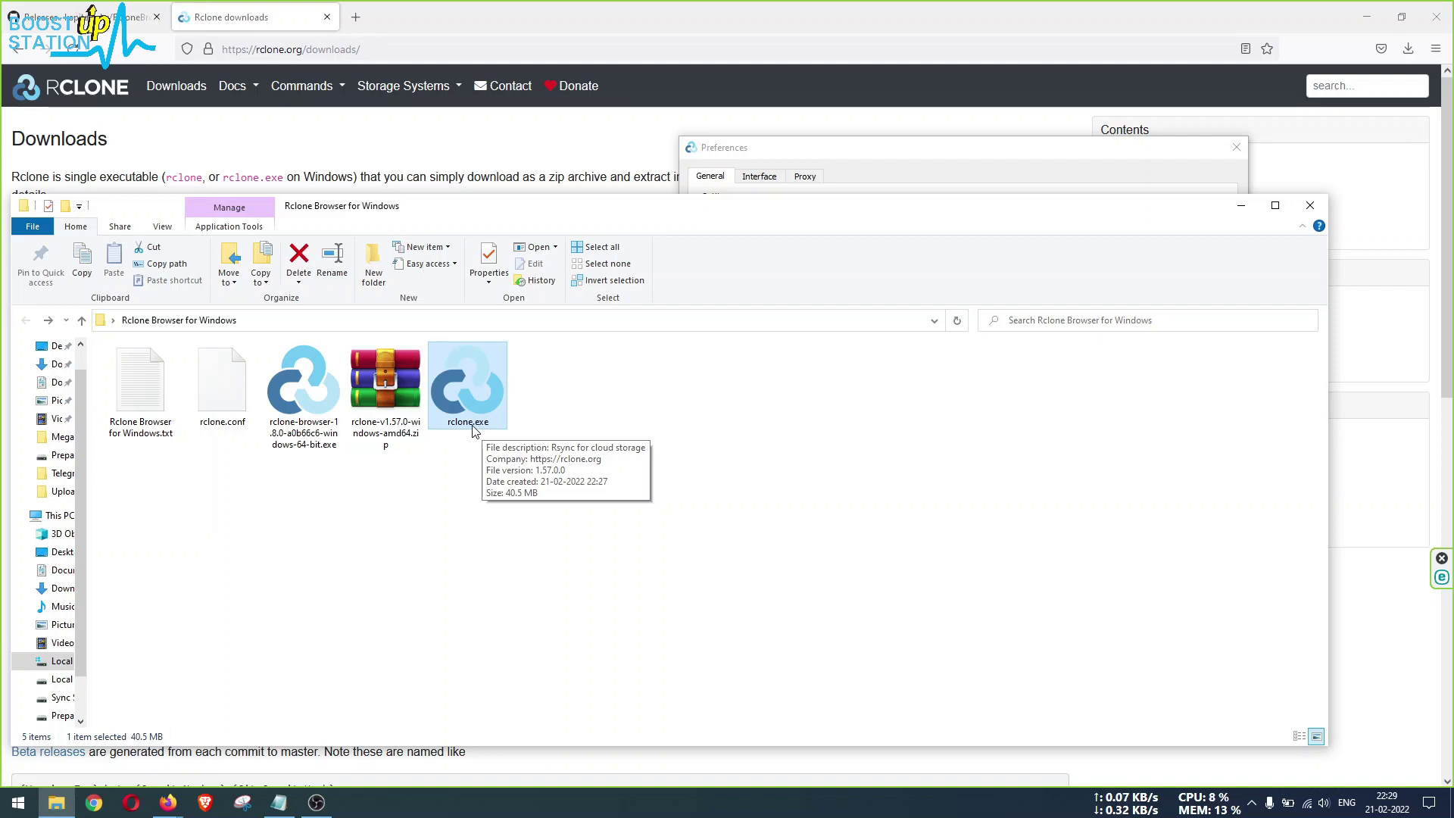
{"action": "left_click", "coordinate": [163, 227]}
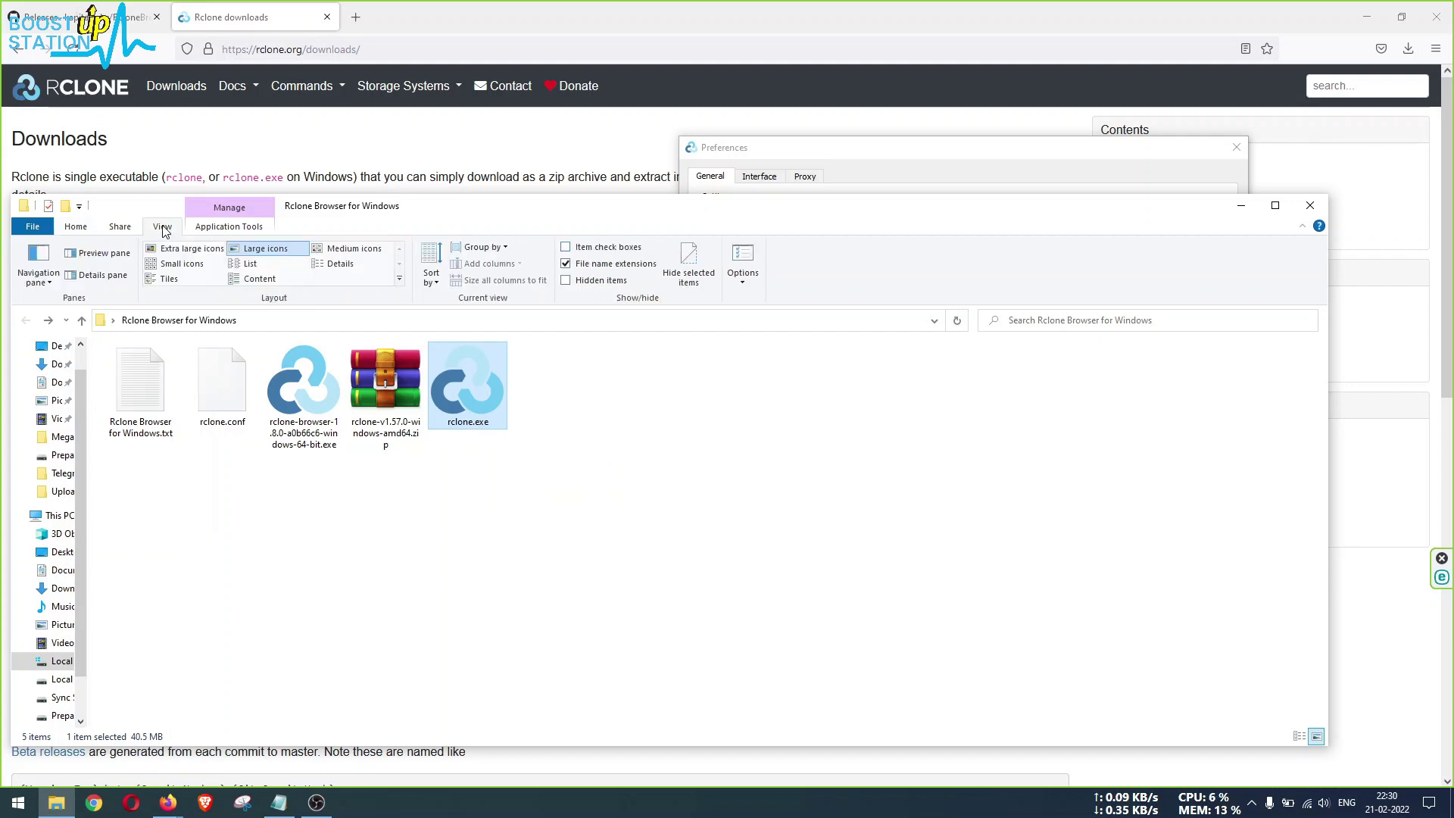
{"action": "left_click", "coordinate": [580, 267]}
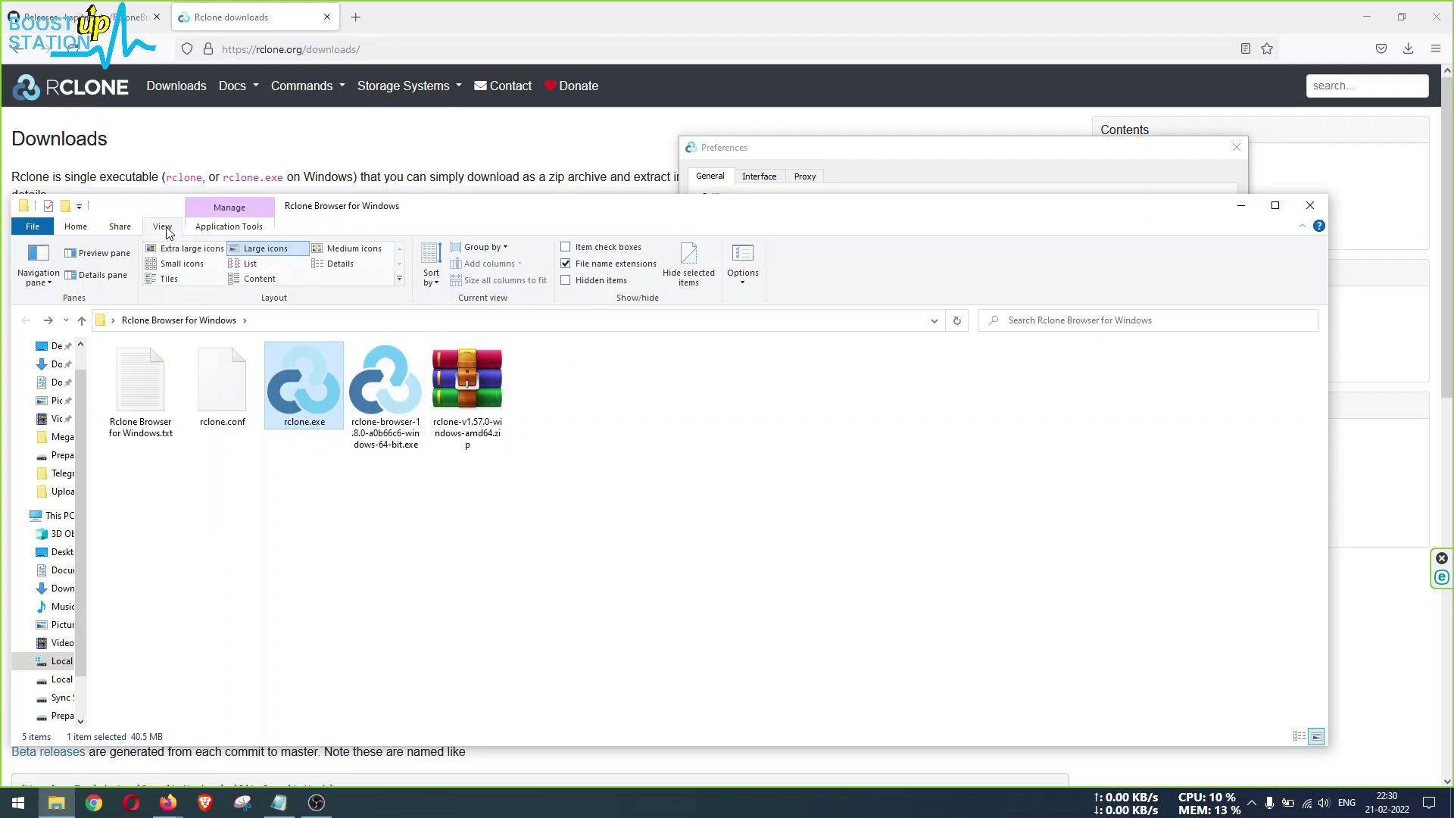
Set the rclone.conf location to the folder path plus \rclone.conf
{"action": "left_click", "coordinate": [76, 226]}
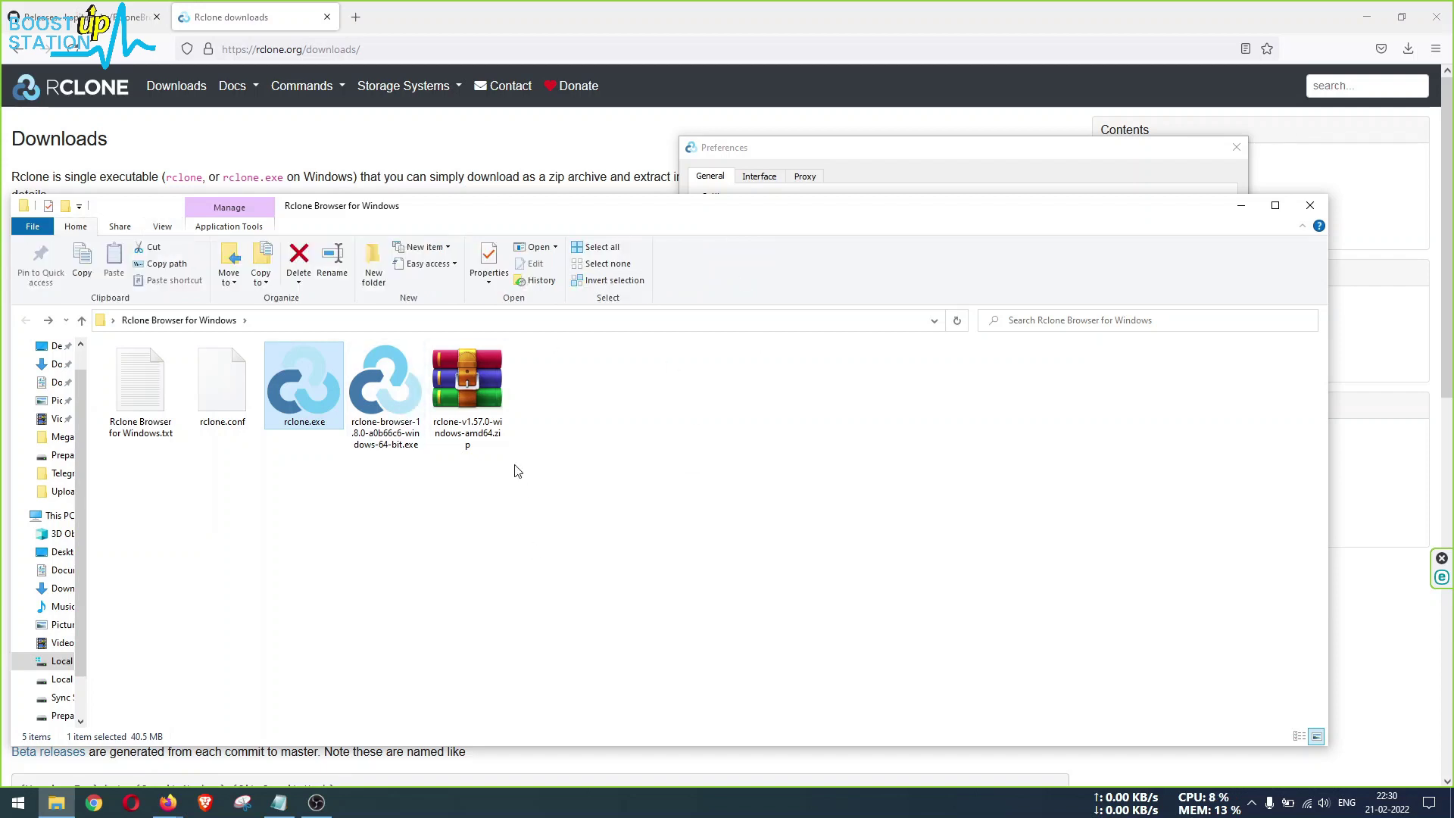
{"action": "left_click", "coordinate": [952, 147]}
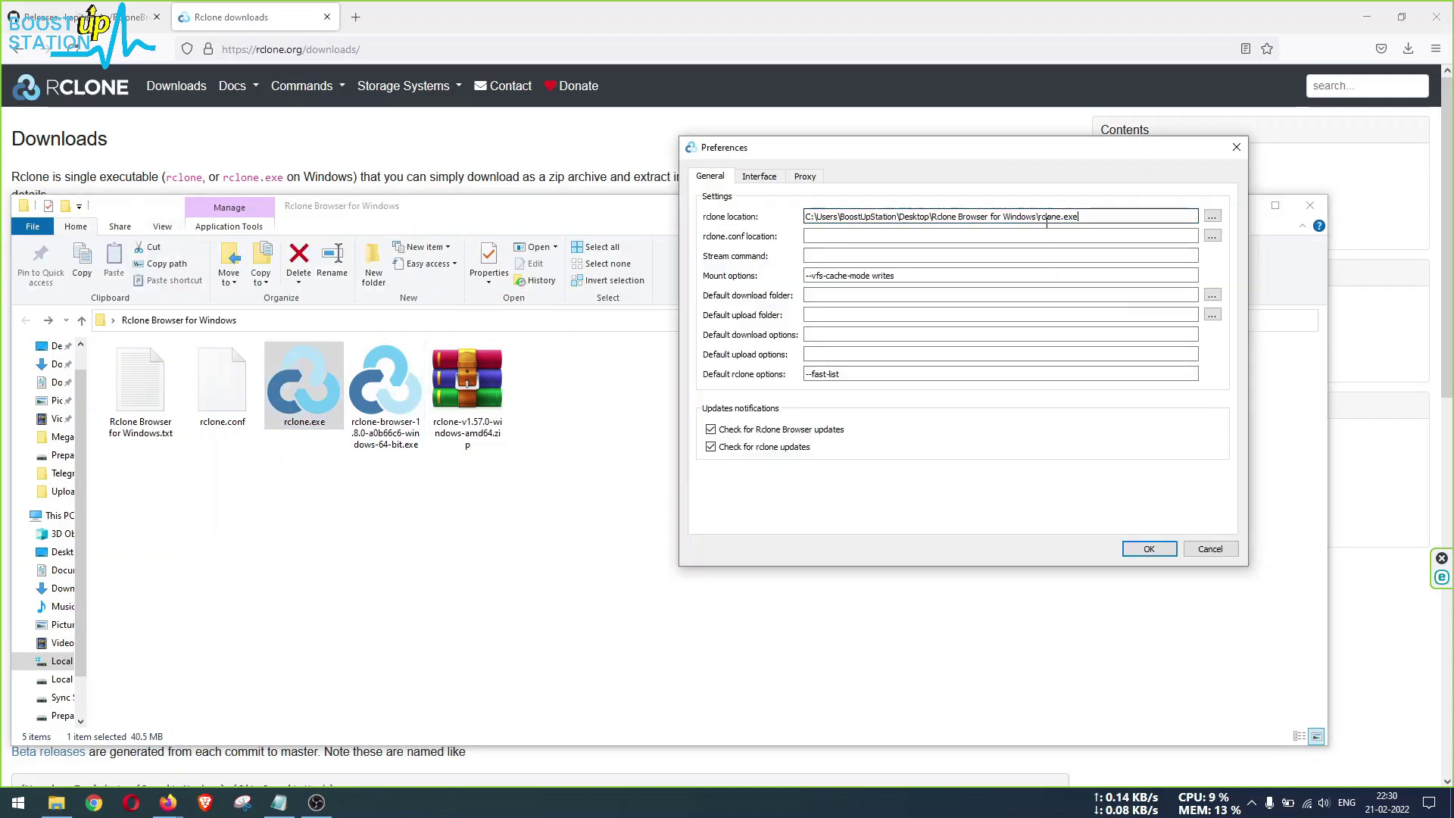
{"action": "left_click_drag", "start_coordinate": [1040, 218], "coordinate": [1079, 218]}
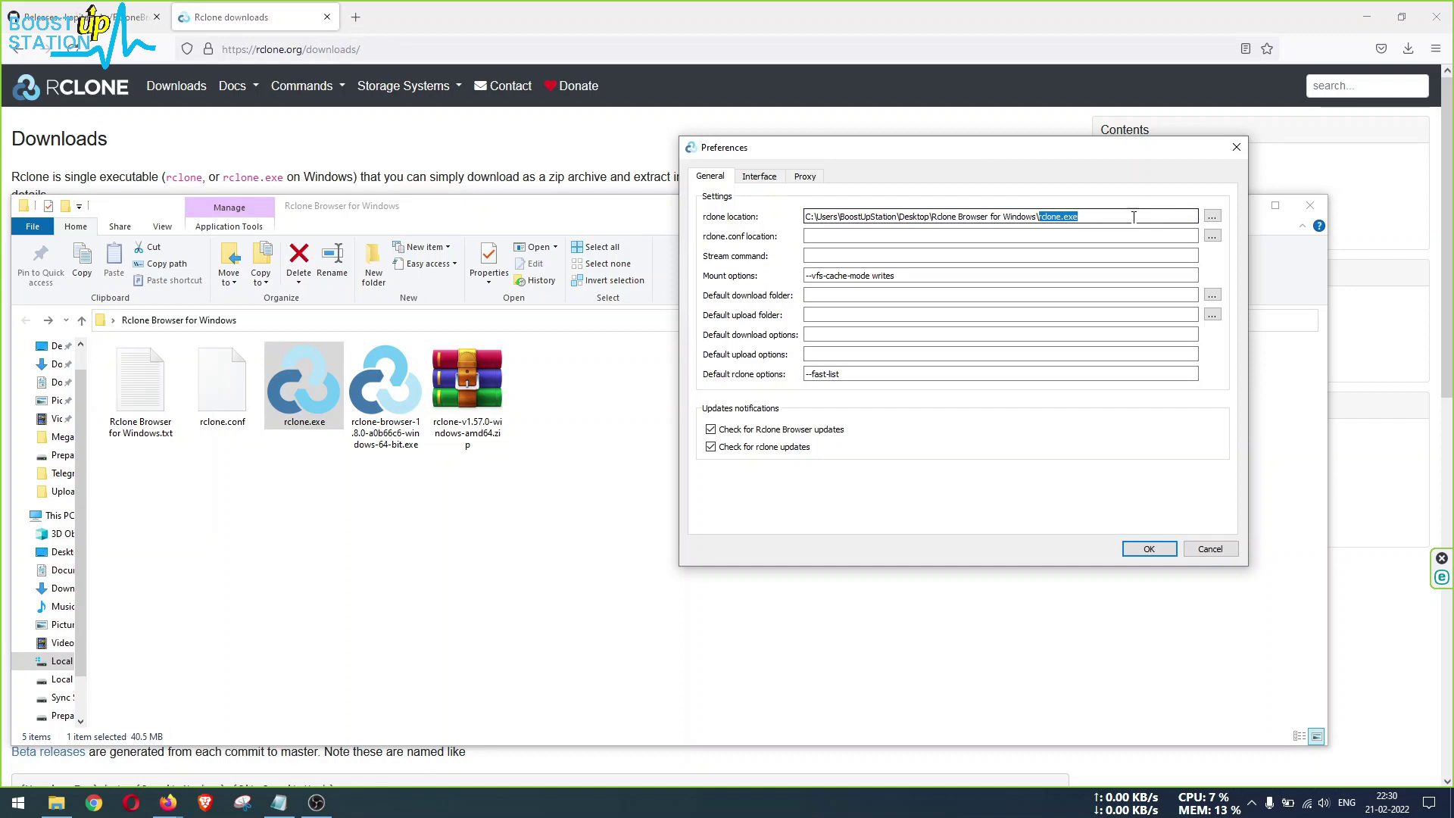
{"action": "left_click", "coordinate": [1081, 217]}
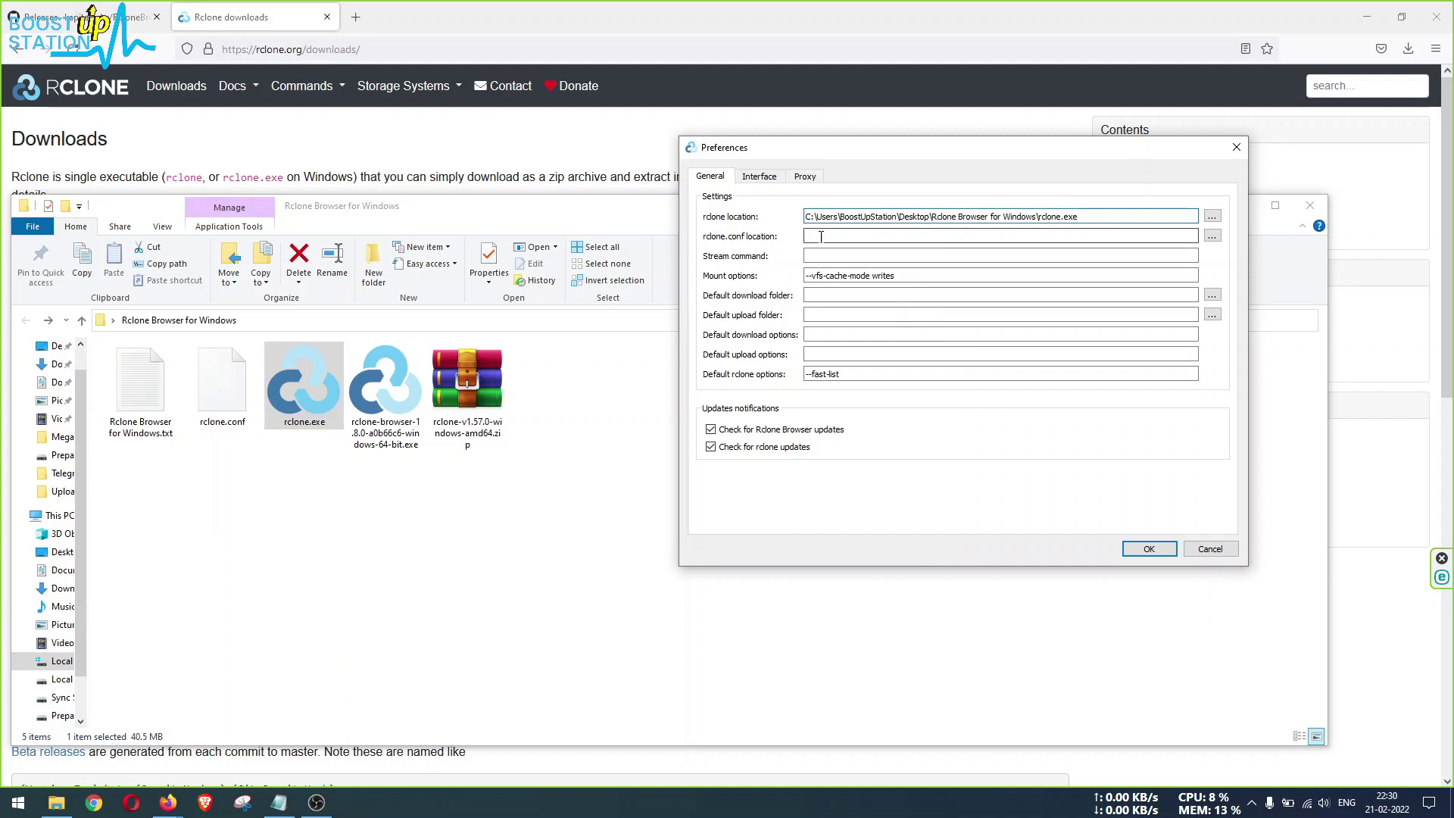
{"action": "left_click", "coordinate": [758, 175]}
{"action": "left_click", "coordinate": [711, 175]}
{"action": "left_click", "coordinate": [219, 416]}
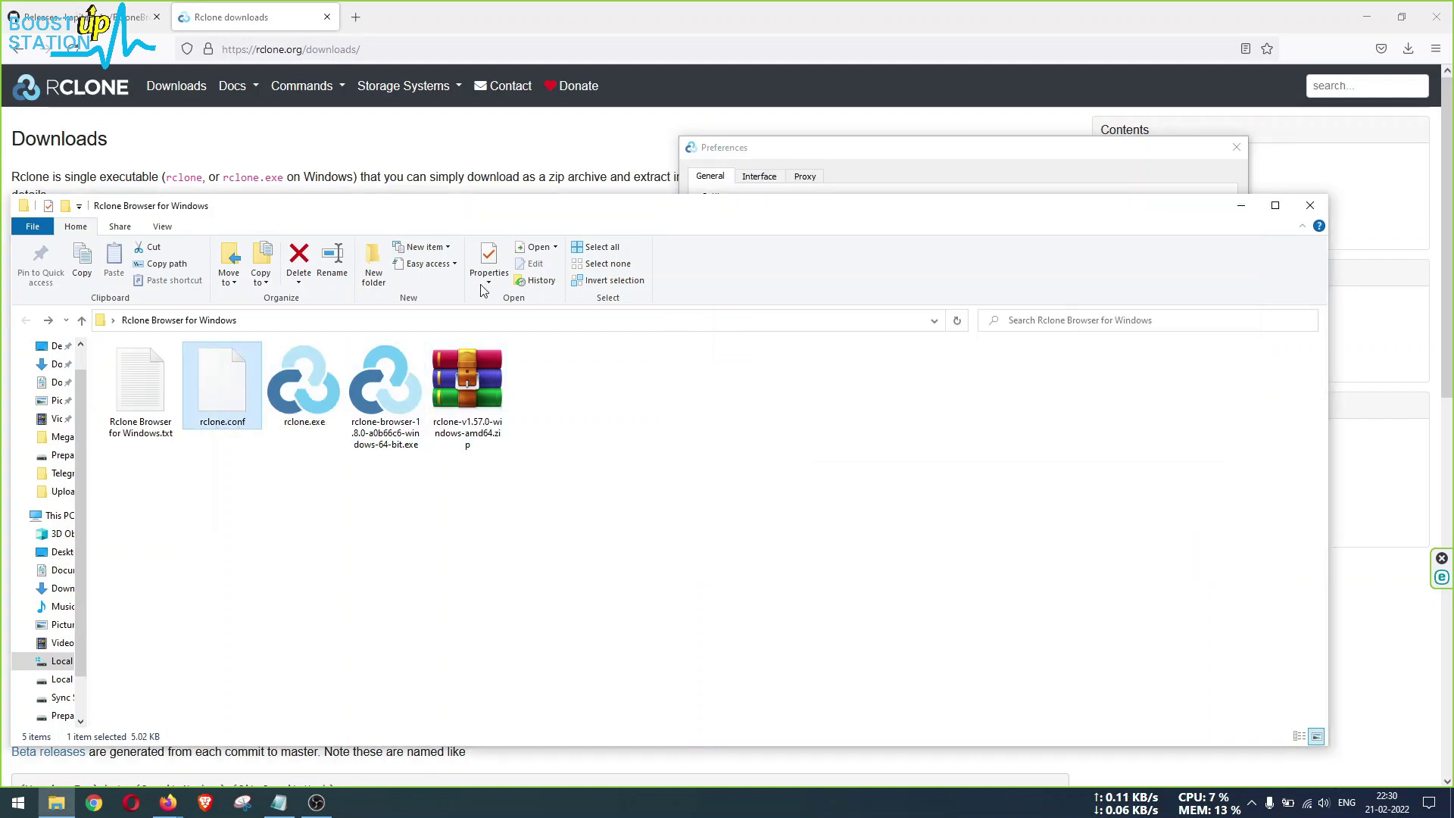
{"action": "left_click", "coordinate": [794, 165]}
{"action": "left_click", "coordinate": [833, 235]}
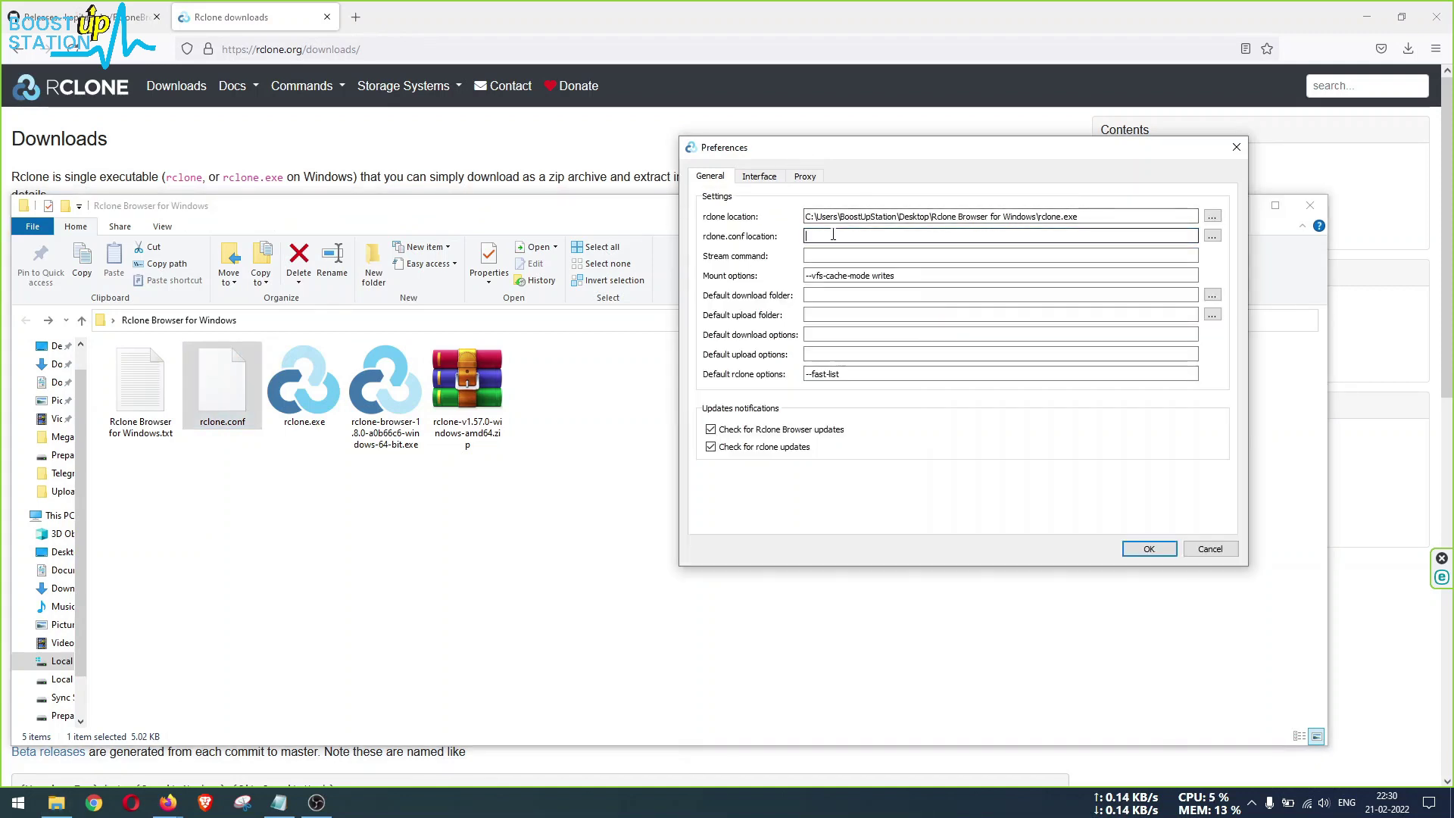
{"action": "type", "text": "C:\\Users\\BoostUpStation\\Desktop\\Rclone Browser for Windows"}
{"action": "type", "text": "\\"}
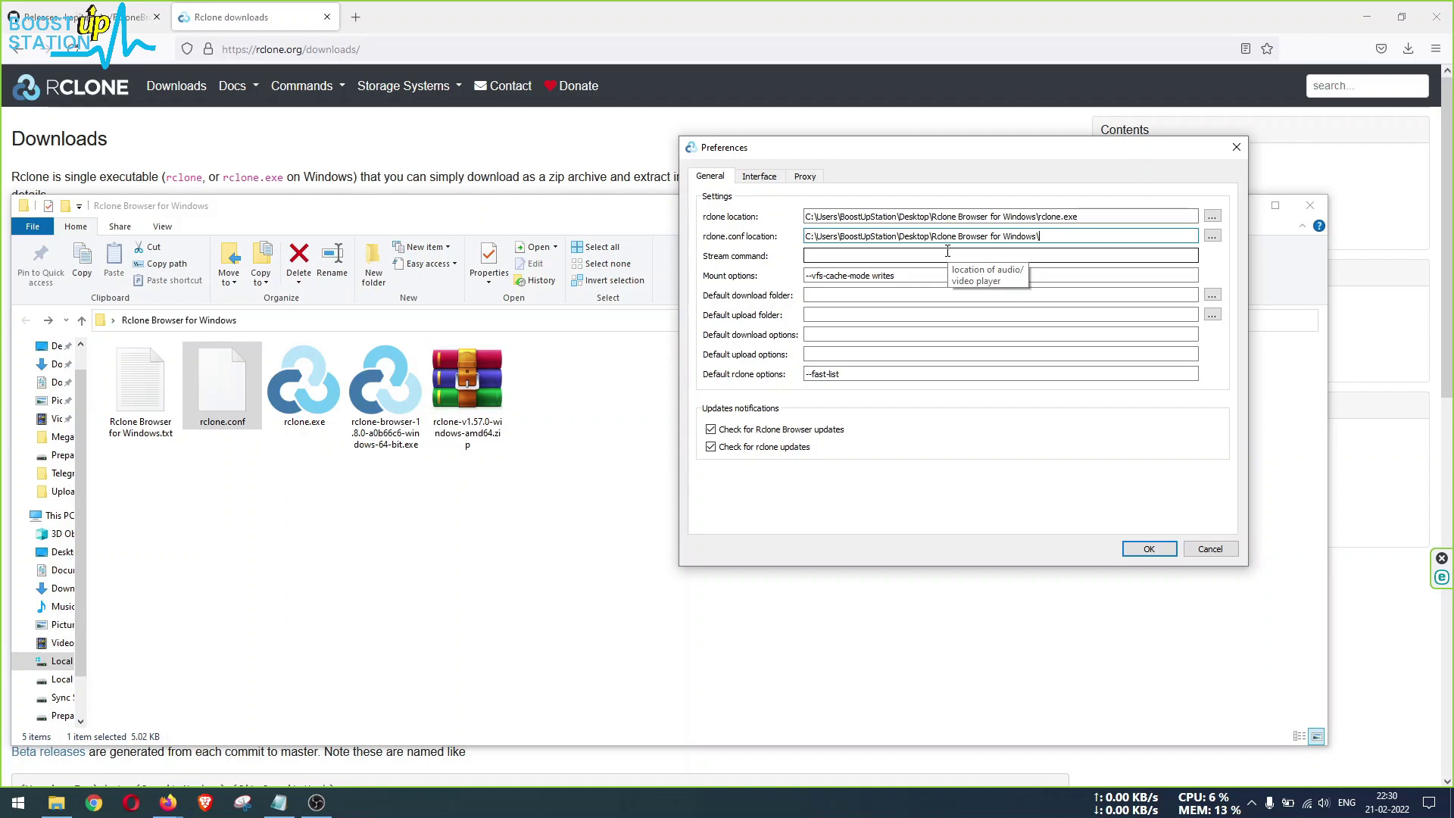
{"action": "type", "text": "rclone.conf"}
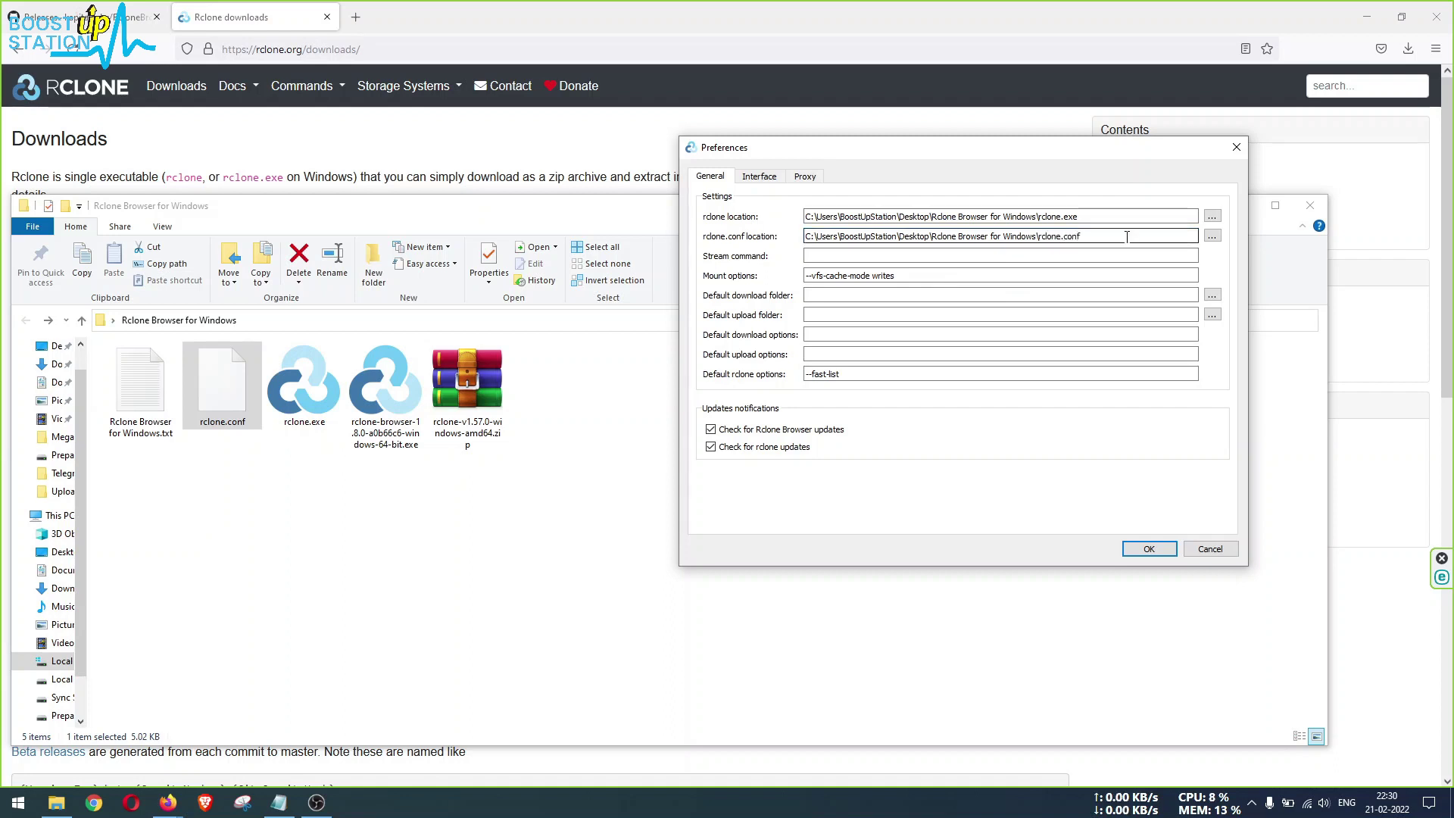
{"action": "left_click_drag", "start_coordinate": [1079, 216], "coordinate": [855, 208]}
{"action": "key", "text": "ctrl+c"}
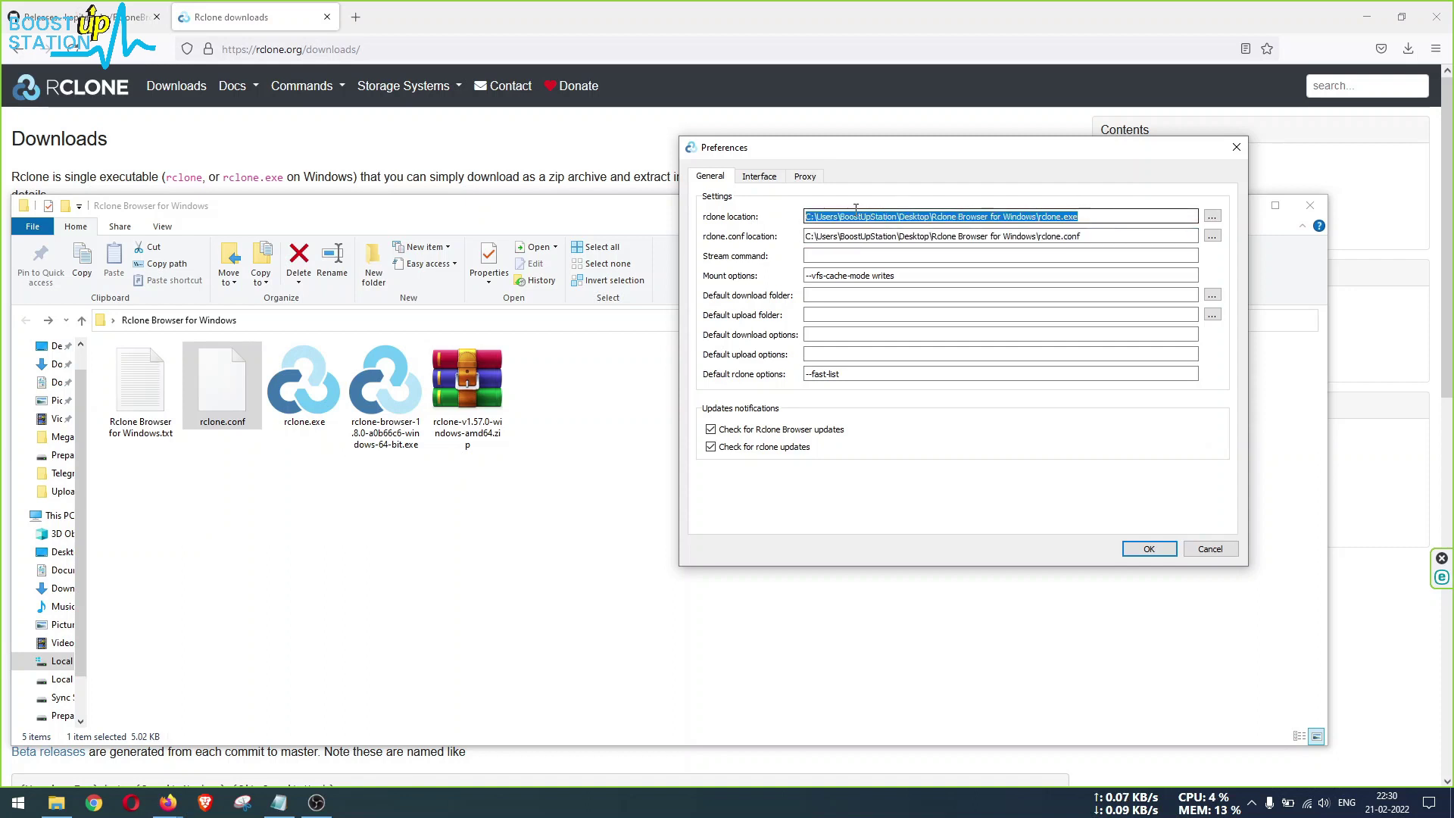
Set the default download folder to the Rclone Browser for Windows folder path
{"action": "left_click", "coordinate": [830, 294]}
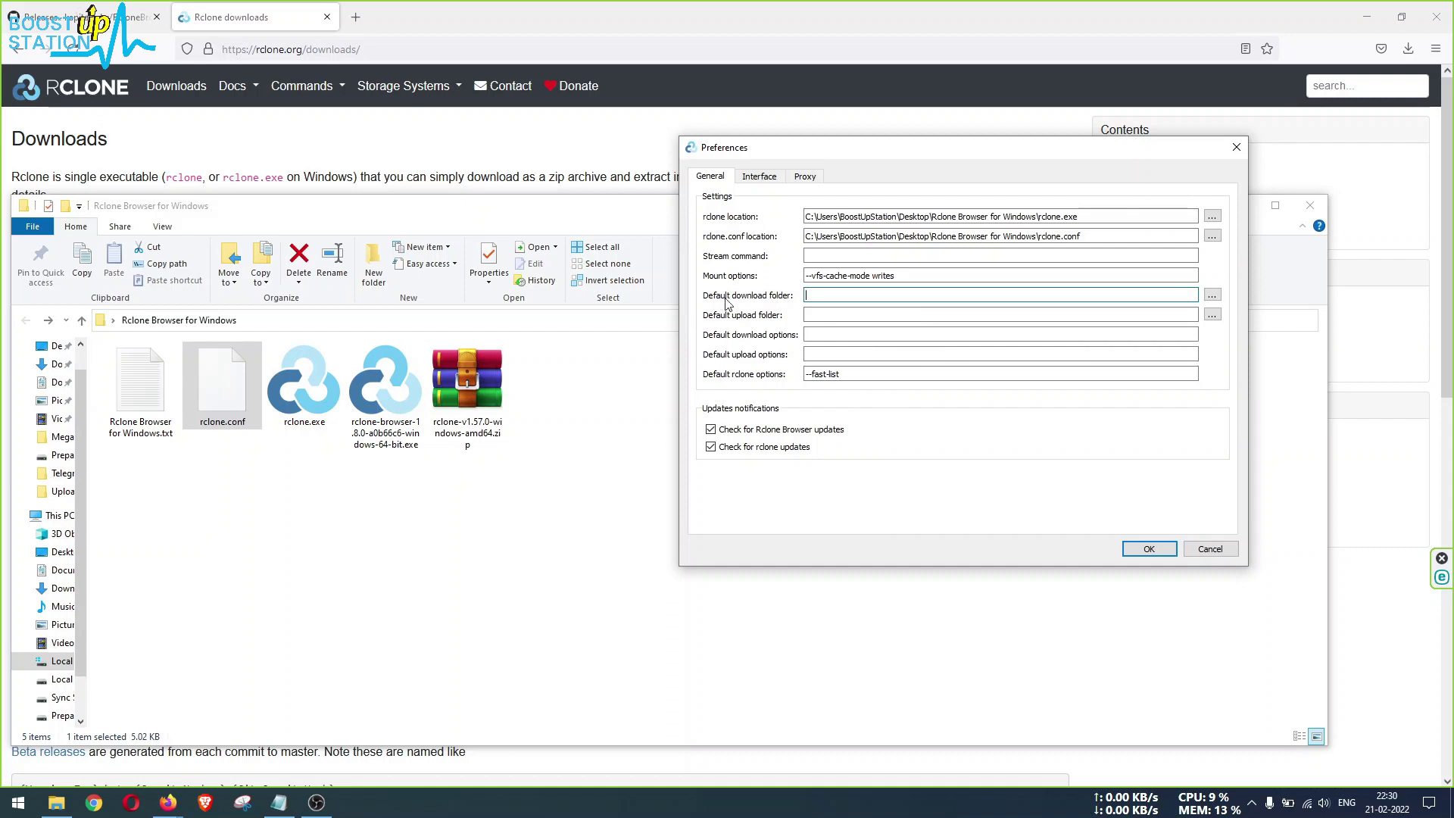
{"action": "key", "text": "ctrl+v"}
{"action": "left_click", "coordinate": [470, 503]}
{"action": "left_click_drag", "start_coordinate": [262, 571], "coordinate": [485, 491]}
{"action": "left_click", "coordinate": [874, 151]}
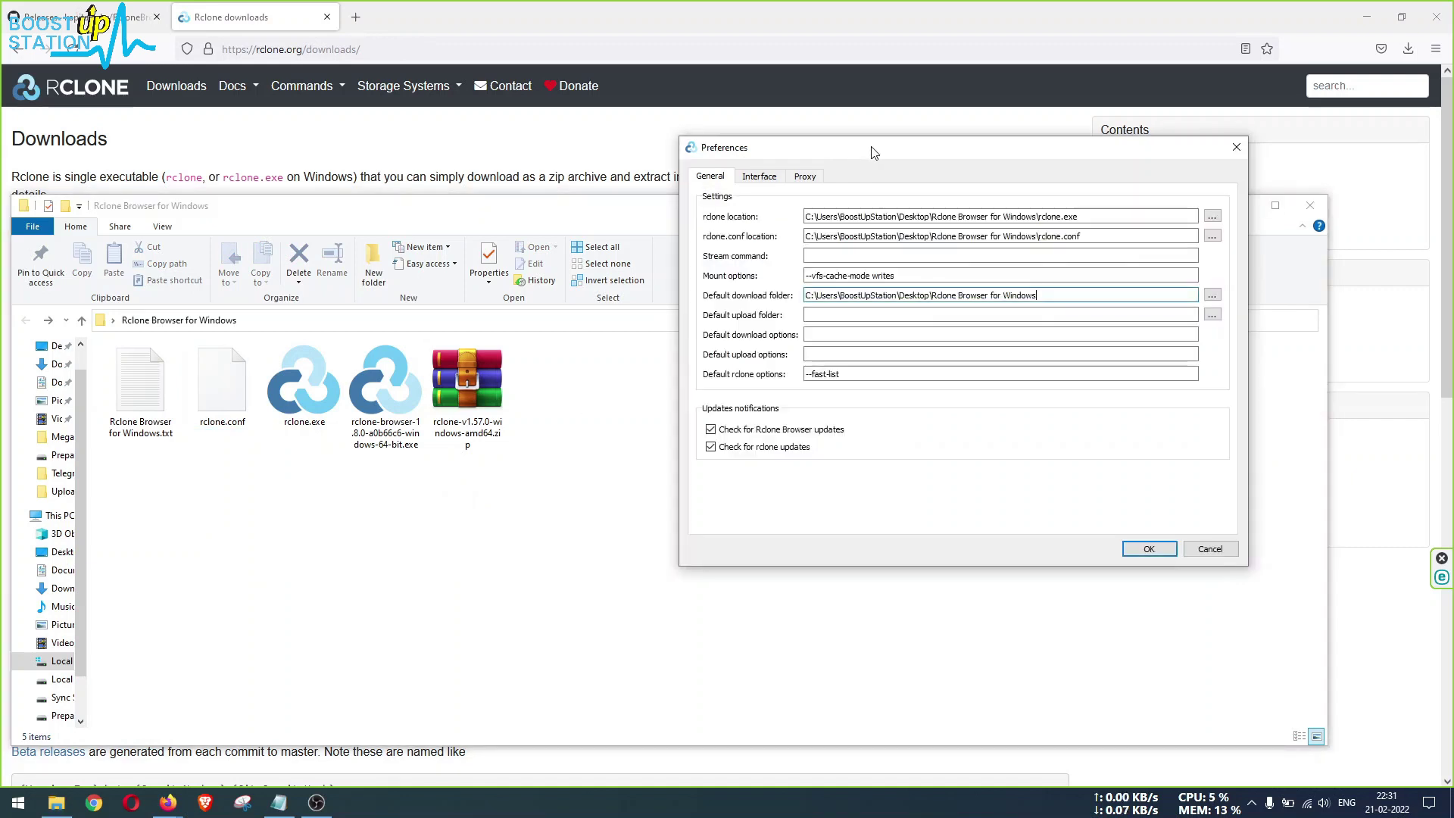
{"action": "left_click", "coordinate": [845, 314]}
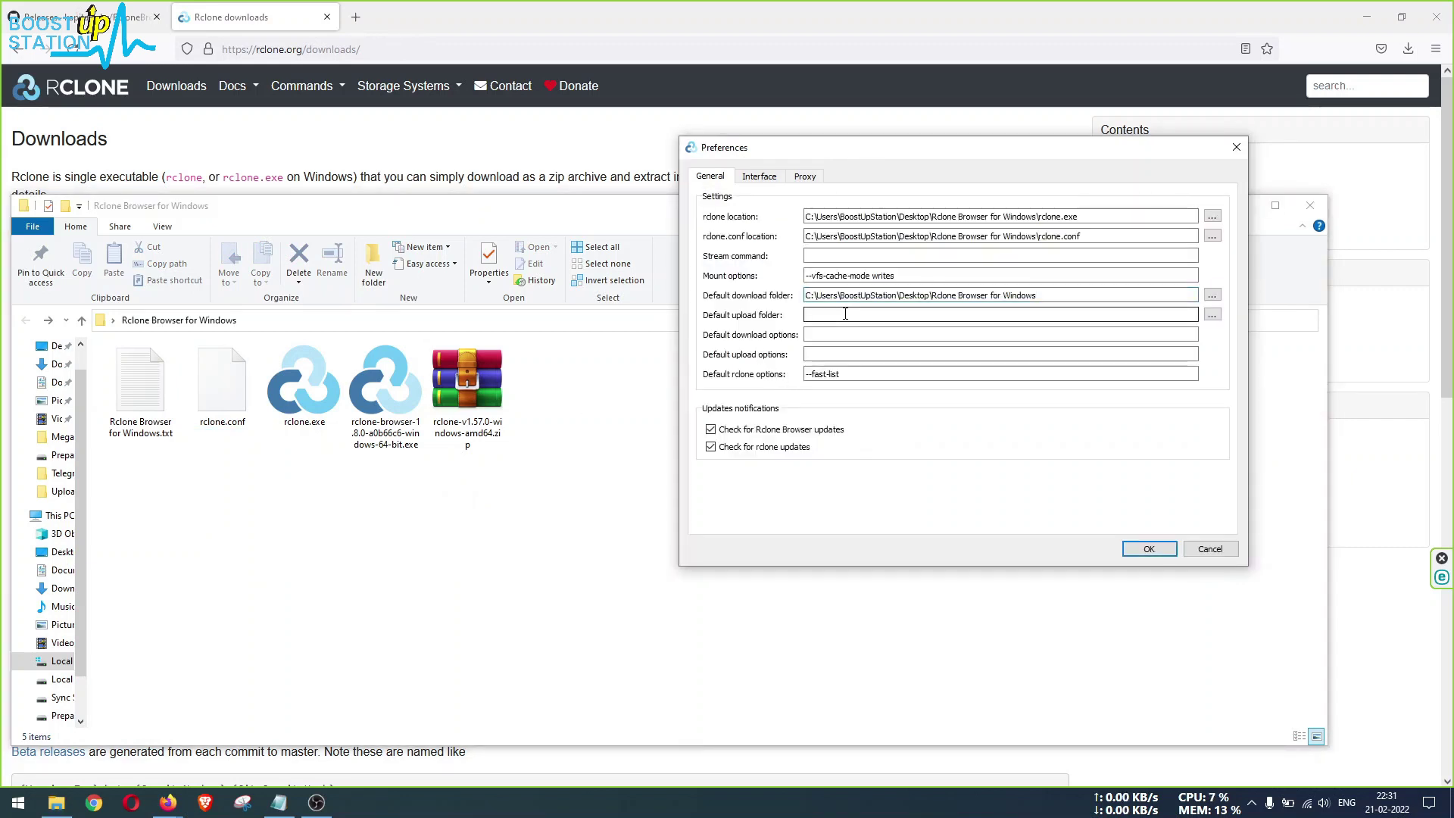
Enable dark mode on the Interface page and check the Proxy settings
{"action": "left_click", "coordinate": [759, 180]}
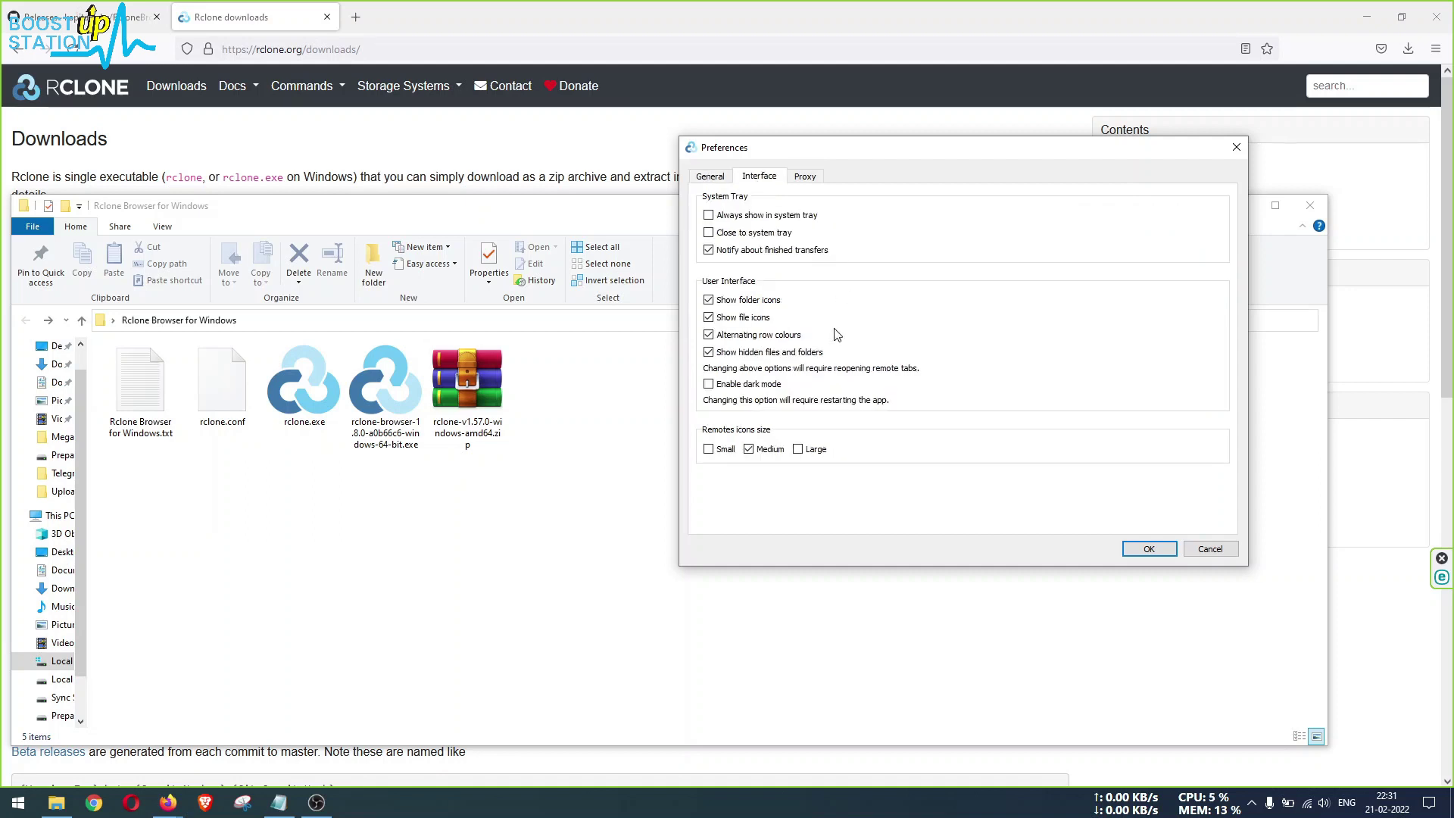
{"action": "left_click", "coordinate": [711, 387]}
{"action": "left_click", "coordinate": [810, 177]}
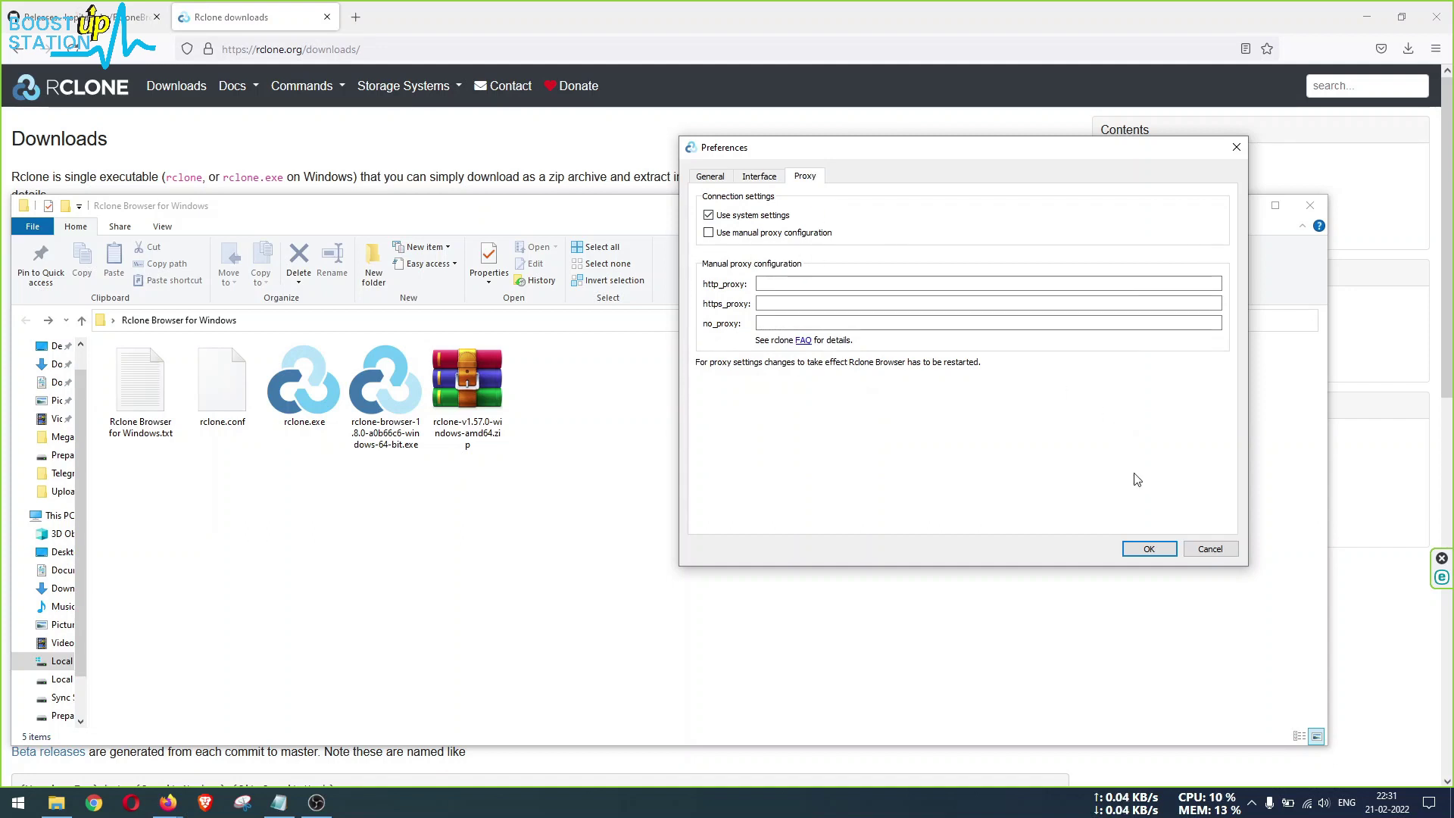
Save the preferences and centre the Rclone Browser window listing the six remotes
{"action": "left_click", "coordinate": [1149, 548]}
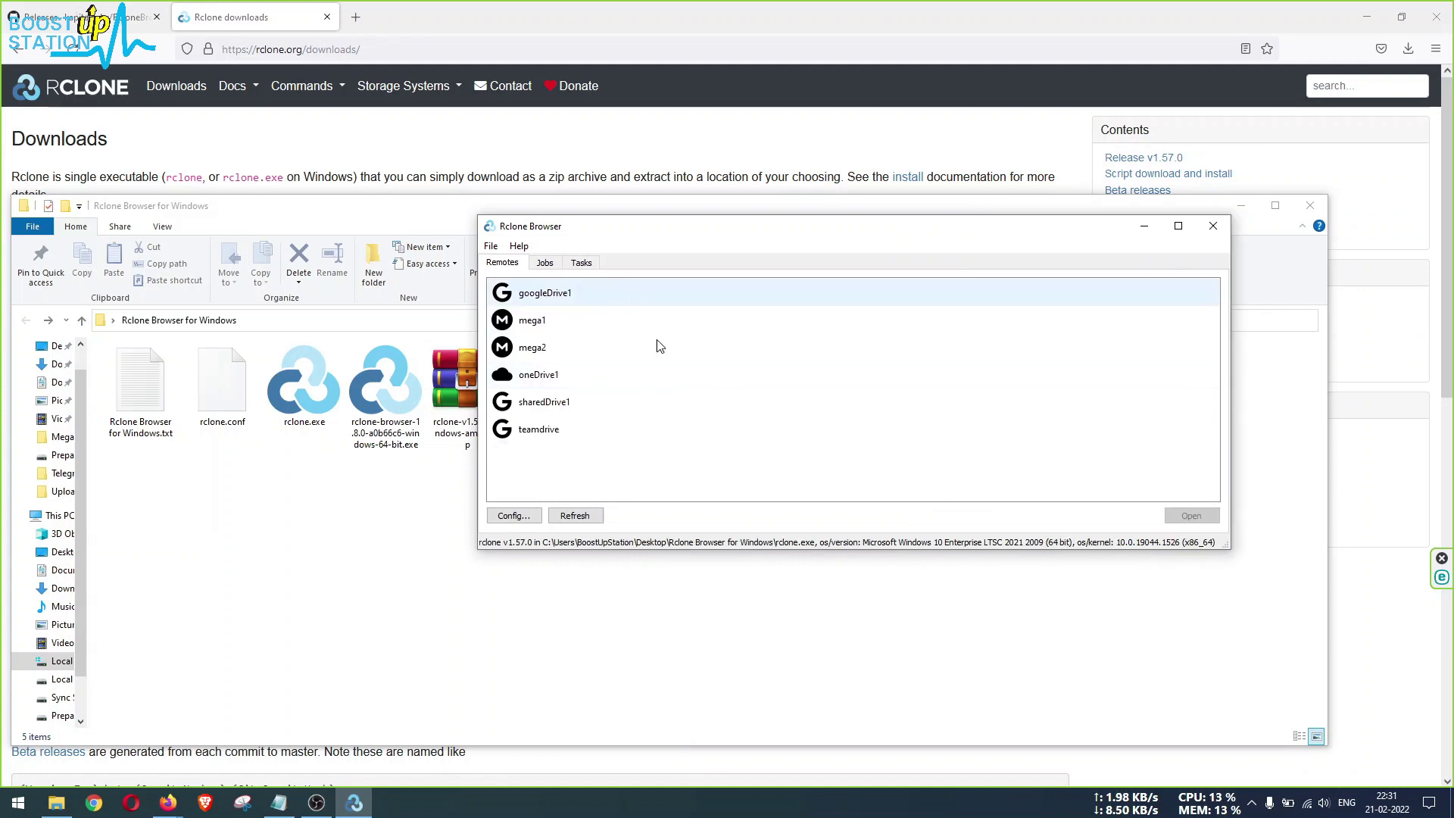
{"action": "left_click_drag", "start_coordinate": [615, 226], "coordinate": [808, 156]}
{"action": "left_click", "coordinate": [241, 407]}
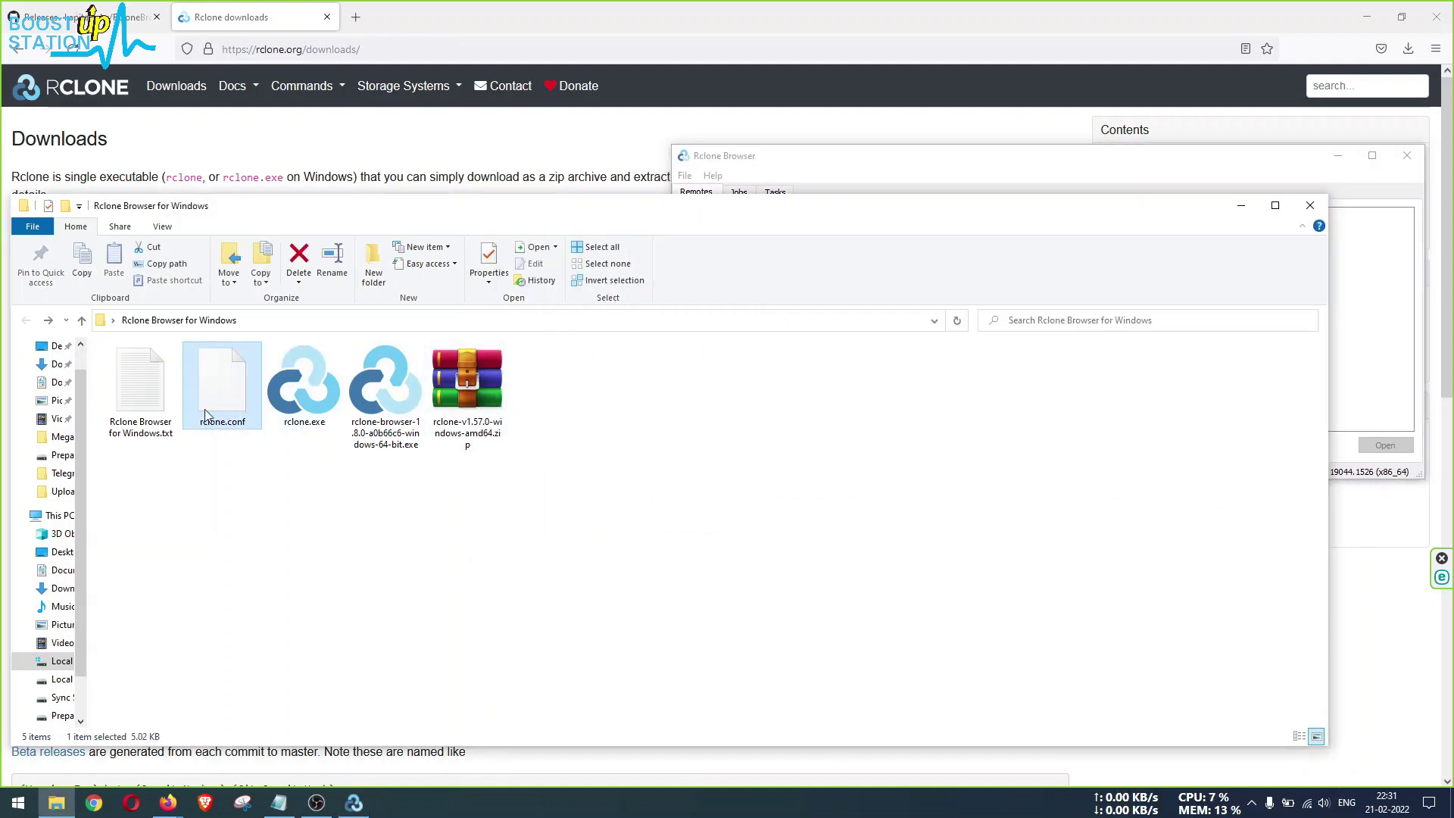
{"action": "left_click", "coordinate": [791, 160]}
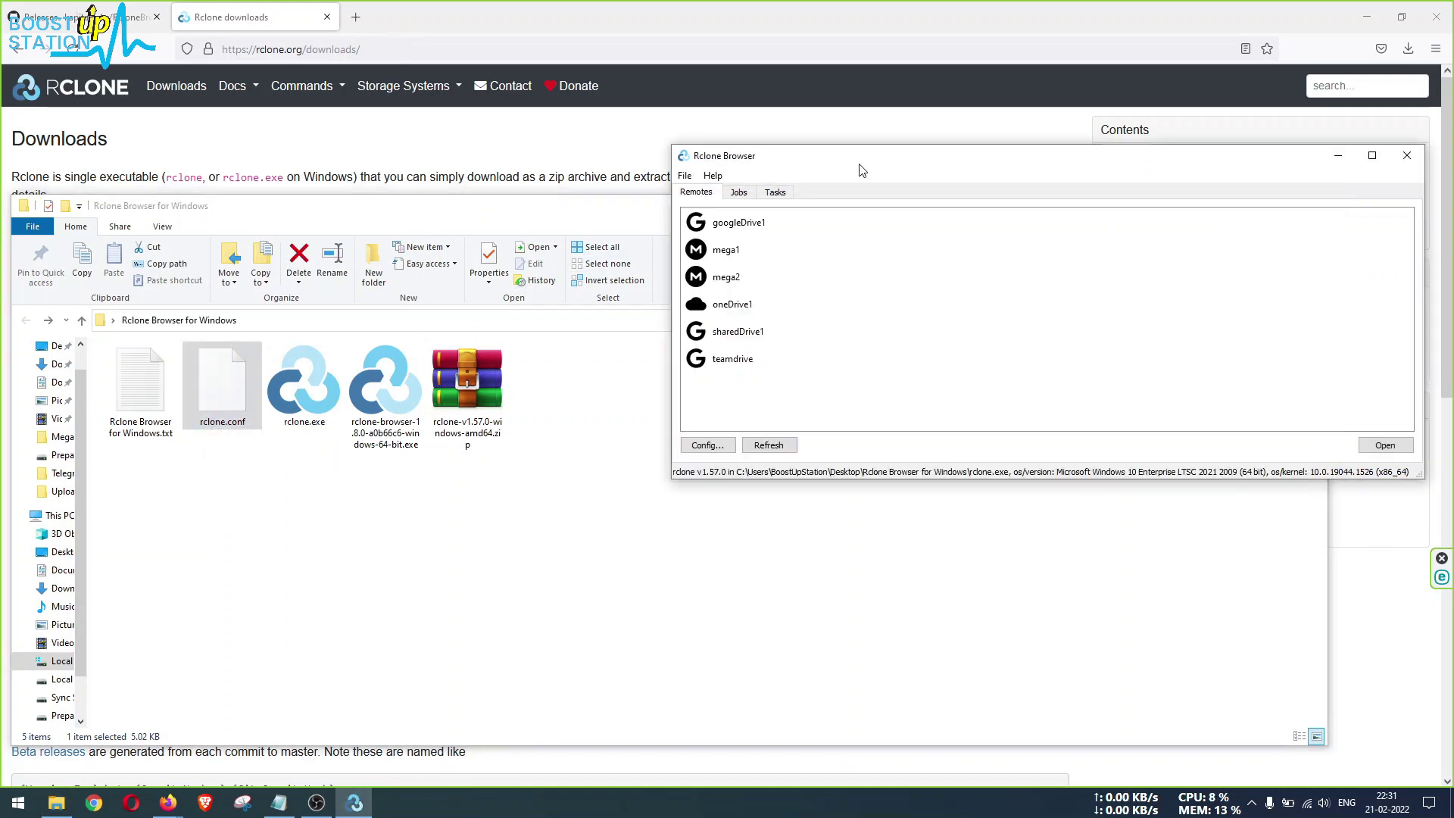
{"action": "left_click_drag", "start_coordinate": [868, 168], "coordinate": [669, 246]}
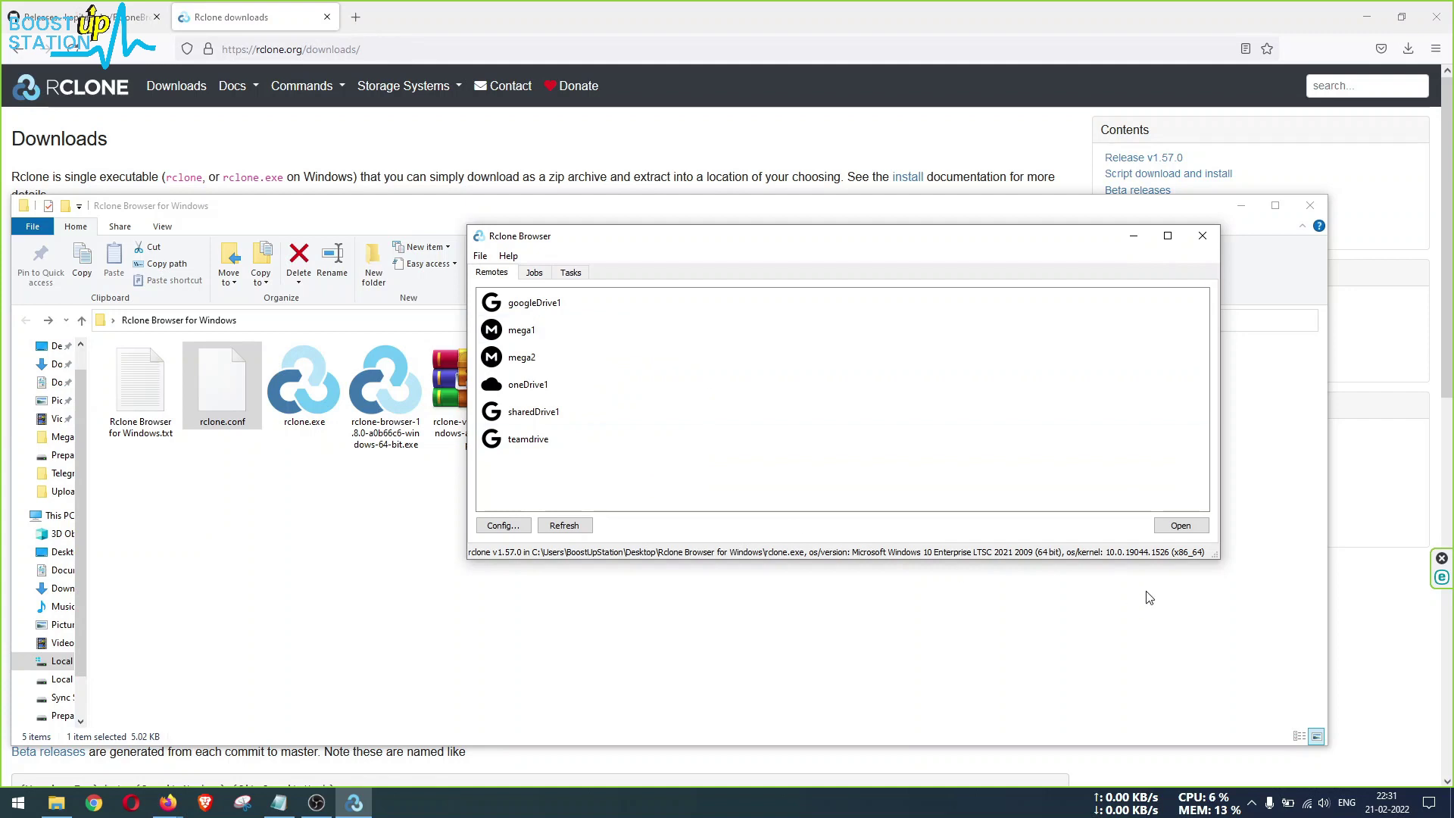
{"action": "left_click_drag", "start_coordinate": [1221, 560], "coordinate": [1255, 661]}
{"action": "left_click_drag", "start_coordinate": [561, 244], "coordinate": [592, 242]}
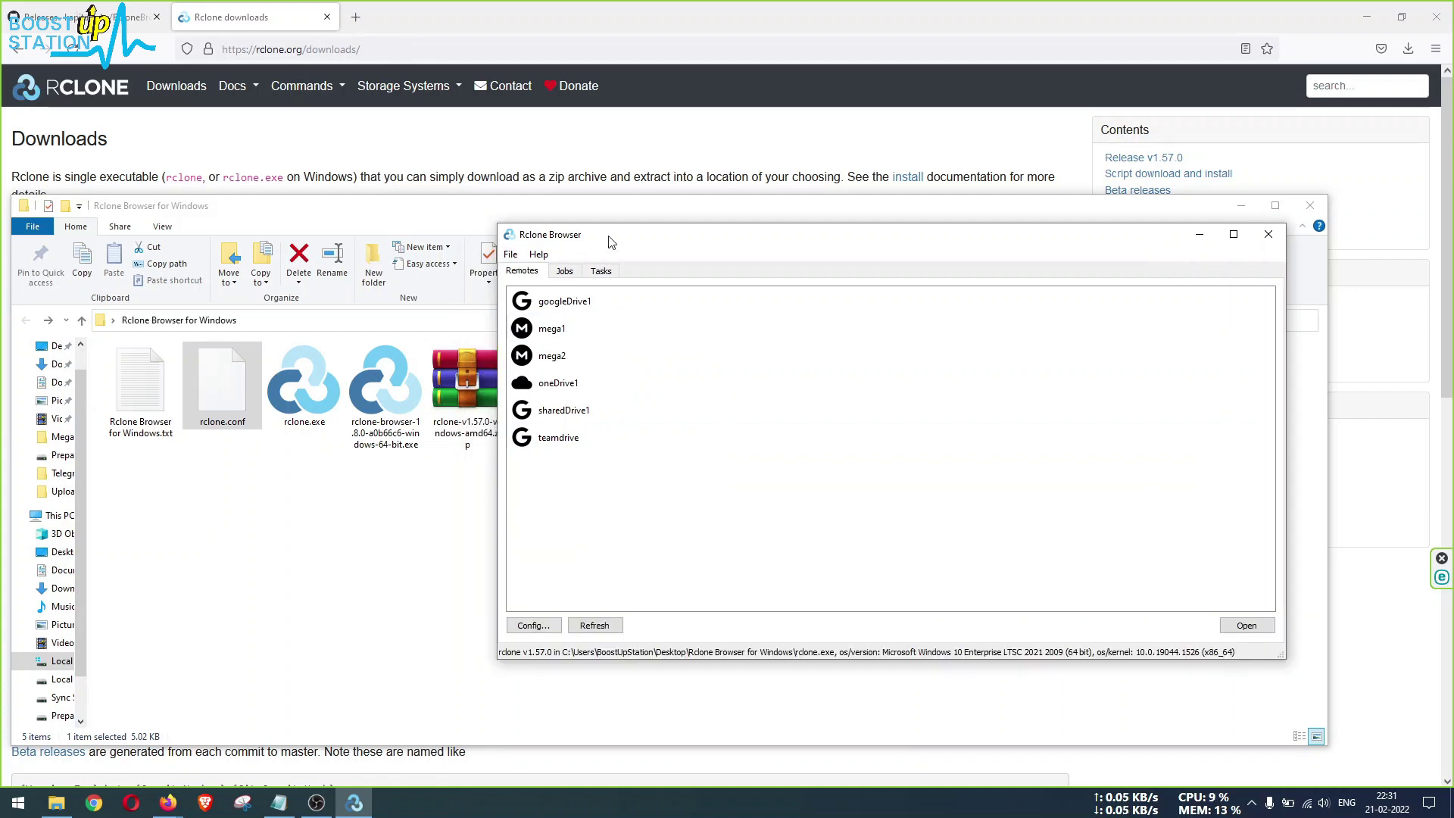
{"action": "left_click", "coordinate": [510, 255]}
{"action": "left_click", "coordinate": [551, 273]}
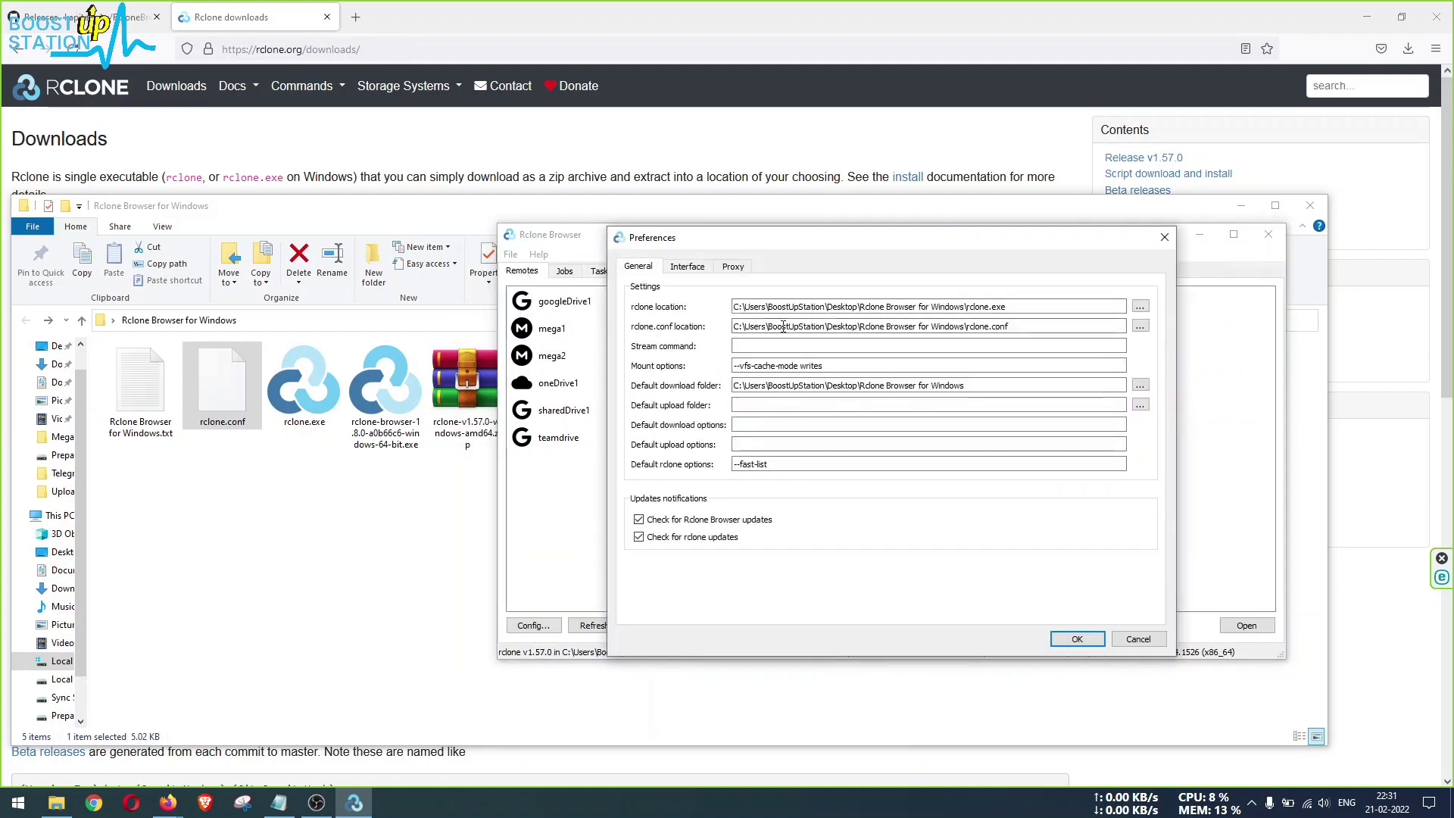
{"action": "left_click_drag", "start_coordinate": [1034, 327], "coordinate": [713, 309]}
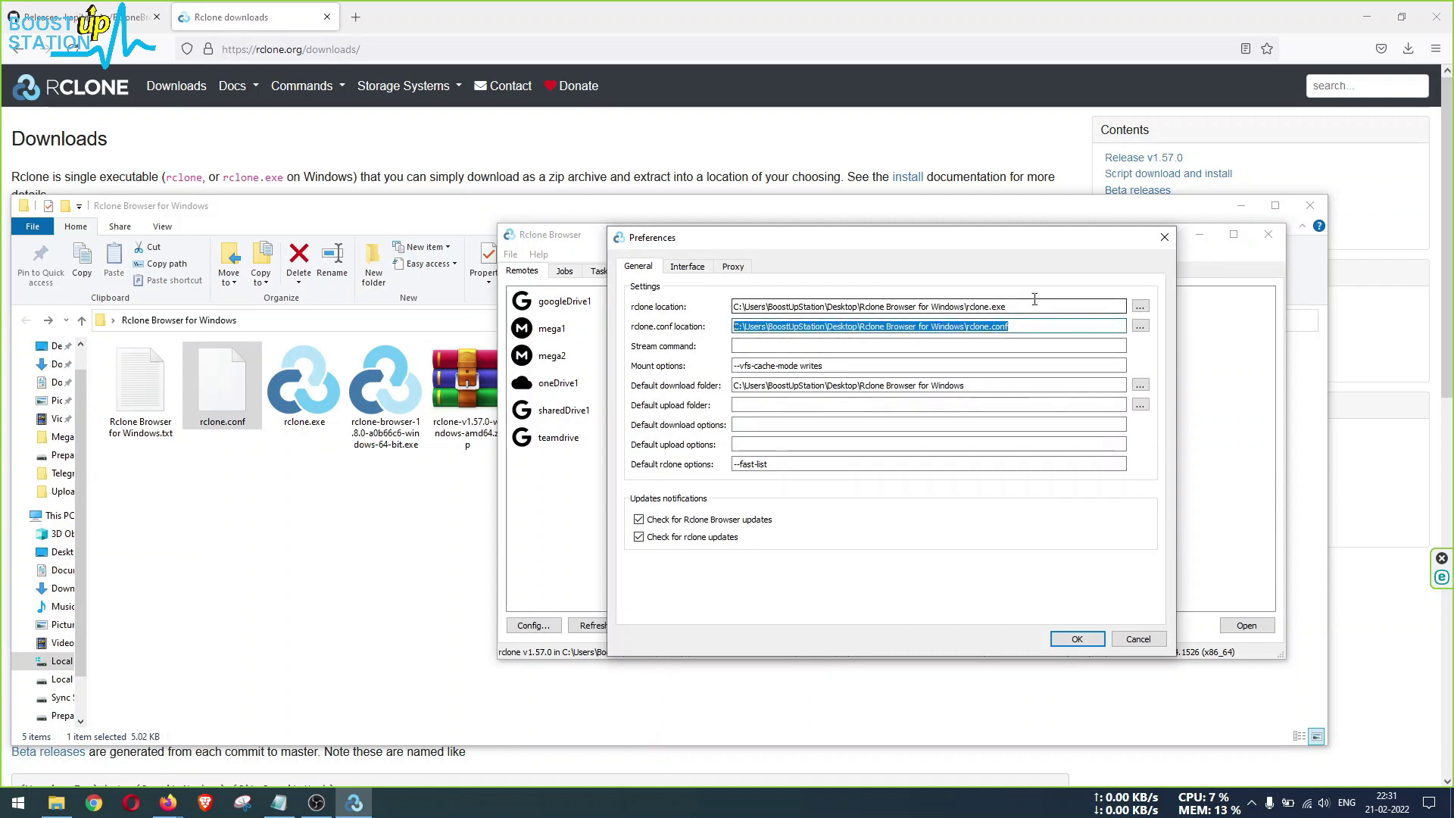
{"action": "left_click_drag", "start_coordinate": [1008, 307], "coordinate": [728, 307]}
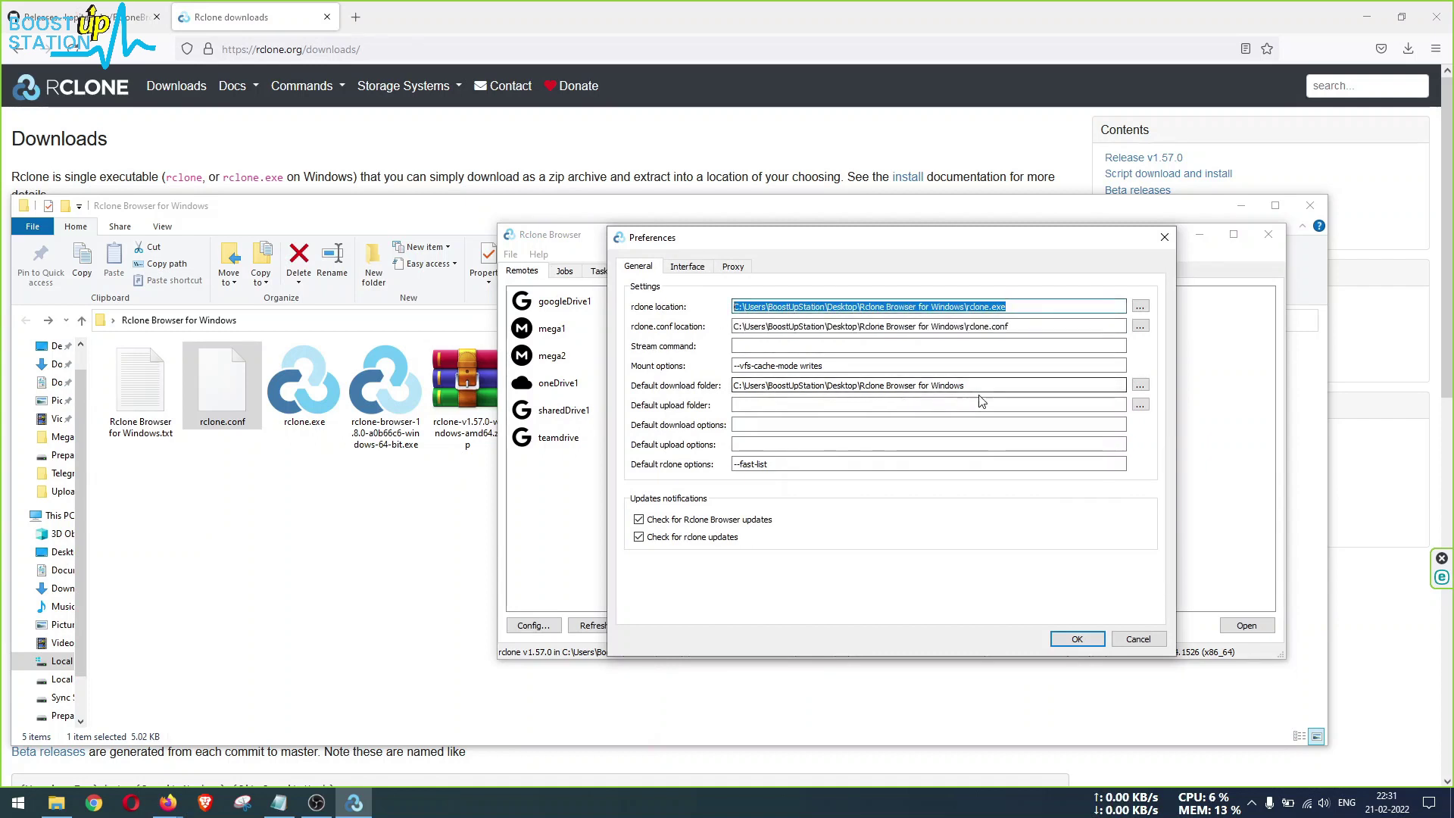
{"action": "left_click_drag", "start_coordinate": [986, 386], "coordinate": [575, 383]}
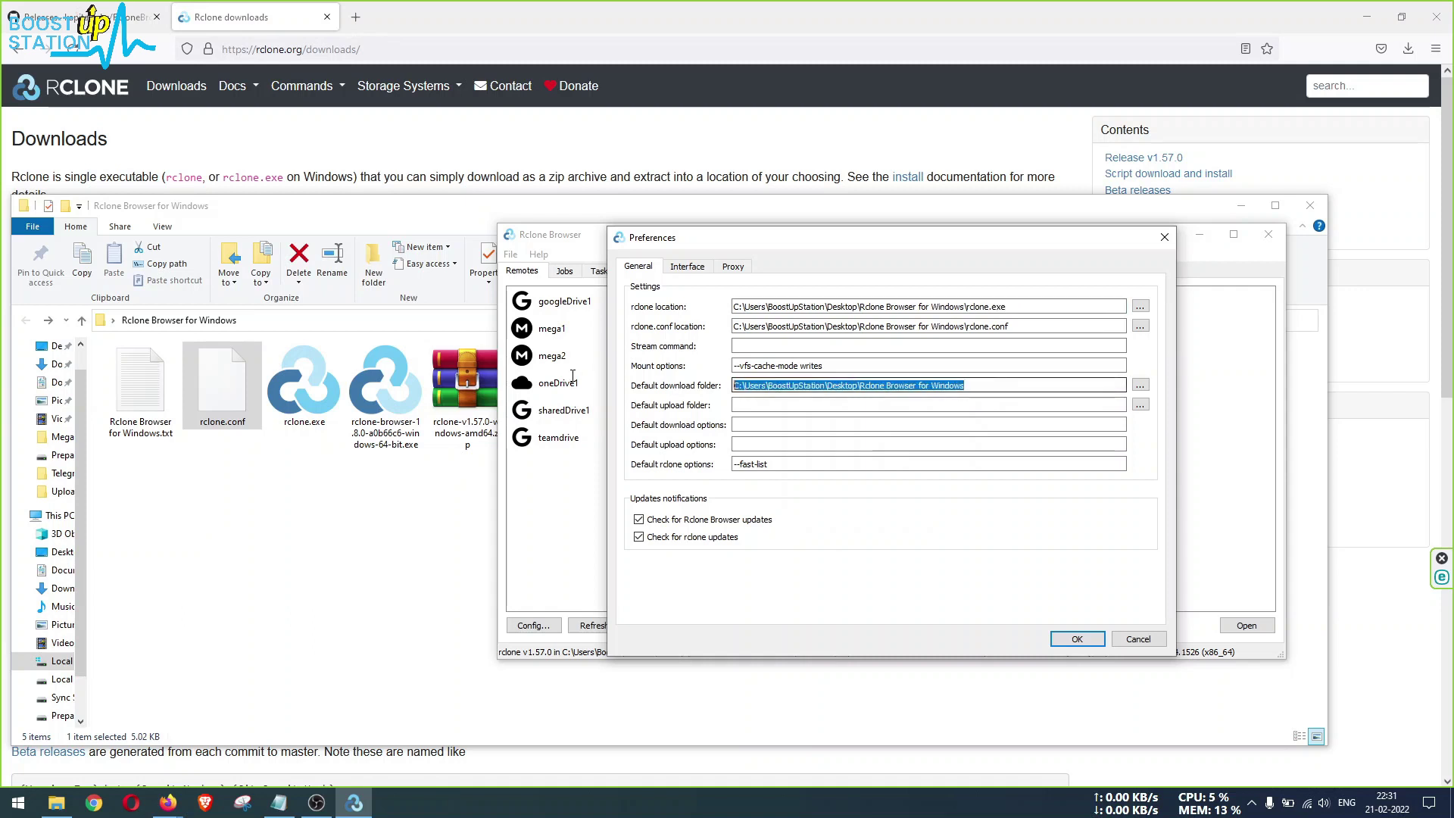
{"action": "left_click", "coordinate": [1090, 641]}
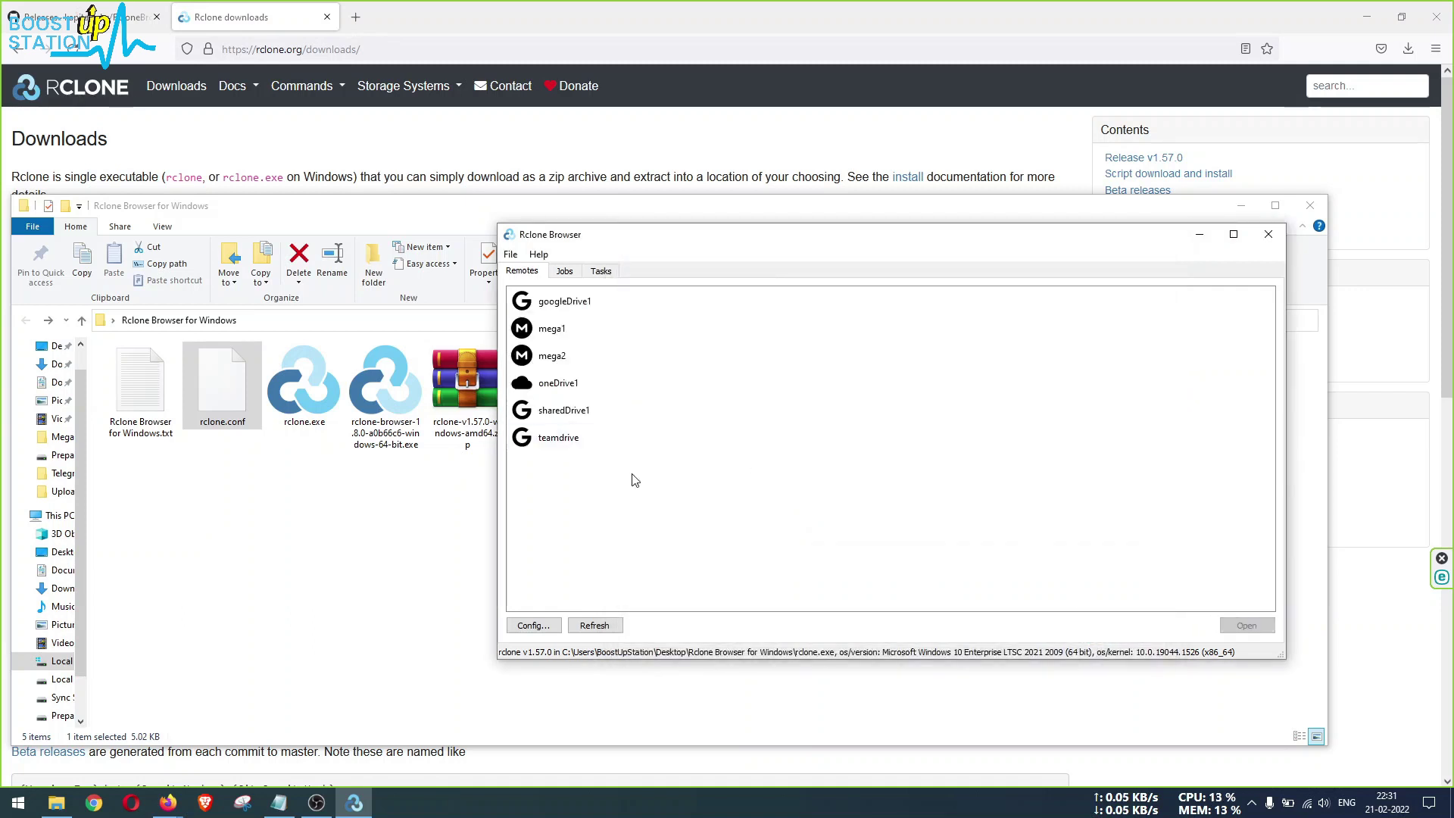
Open the teamdrive remote to list its root folders and stretch the window taller
{"action": "left_click", "coordinate": [574, 440]}
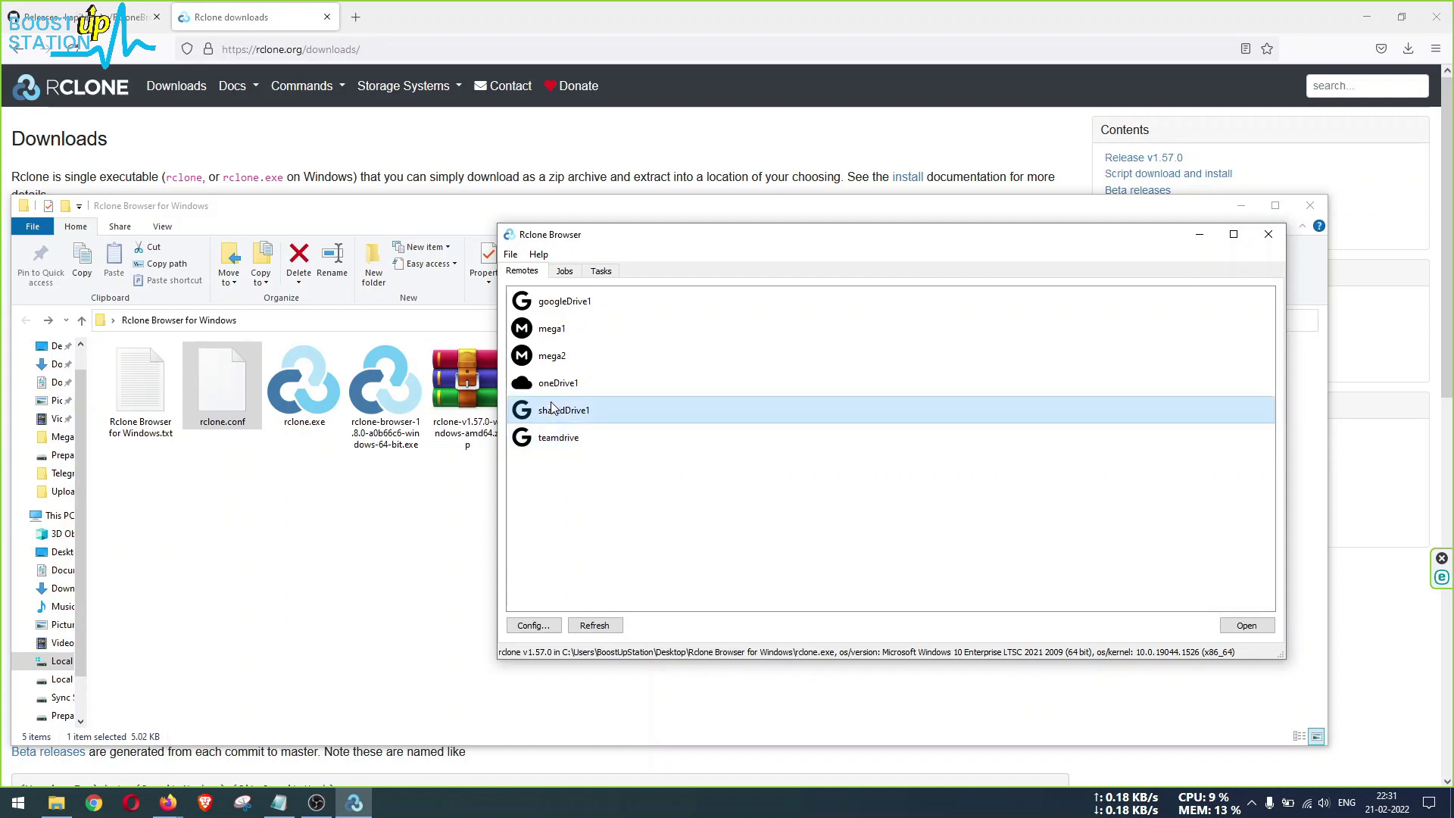
{"action": "left_click", "coordinate": [579, 302]}
{"action": "left_click", "coordinate": [580, 353]}
{"action": "left_click", "coordinate": [564, 410]}
{"action": "left_click", "coordinate": [576, 439]}
{"action": "double_click", "coordinate": [564, 440]}
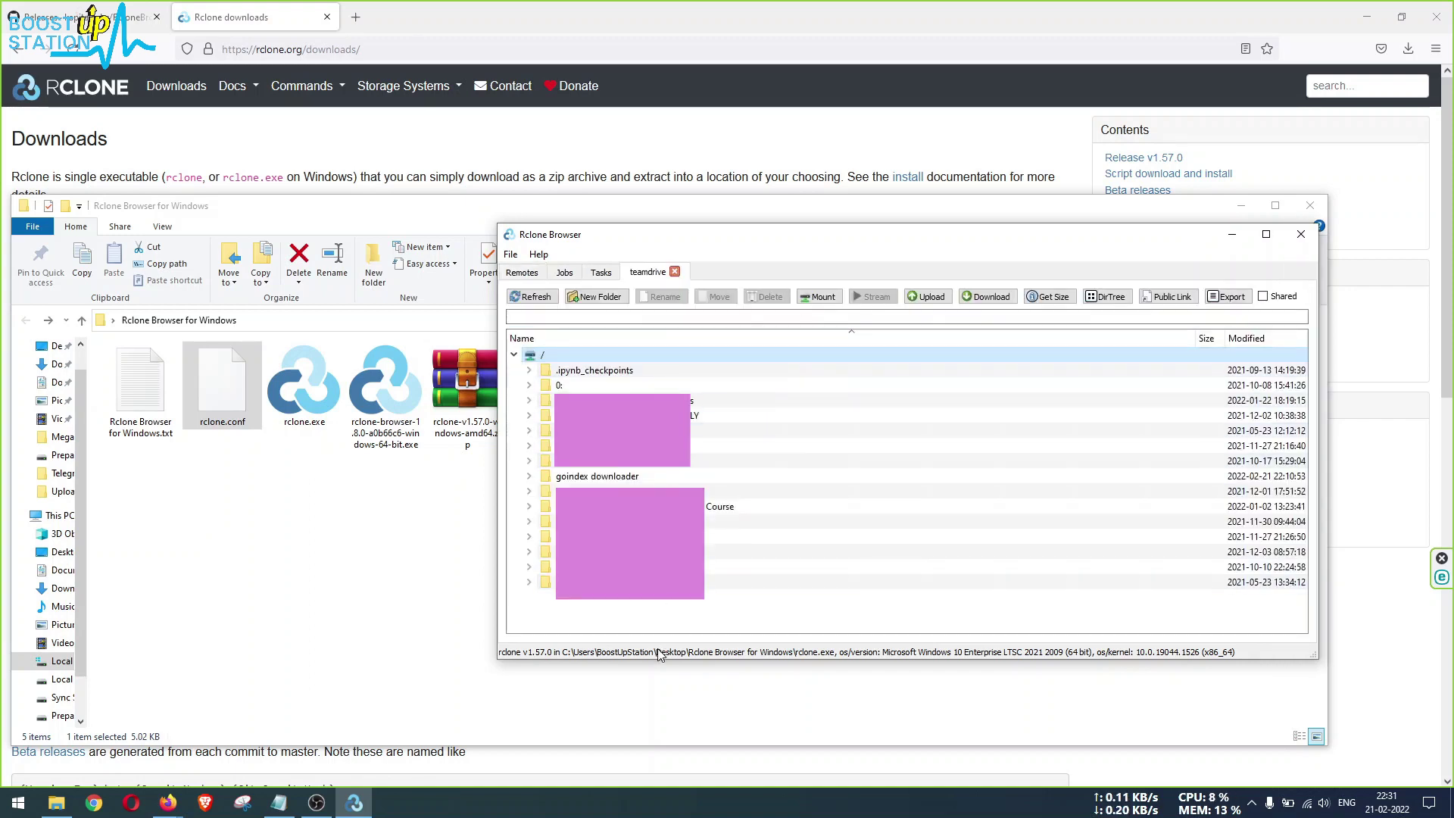
{"action": "left_click_drag", "start_coordinate": [657, 657], "coordinate": [652, 757]}
{"action": "left_click_drag", "start_coordinate": [770, 224], "coordinate": [789, 60]}
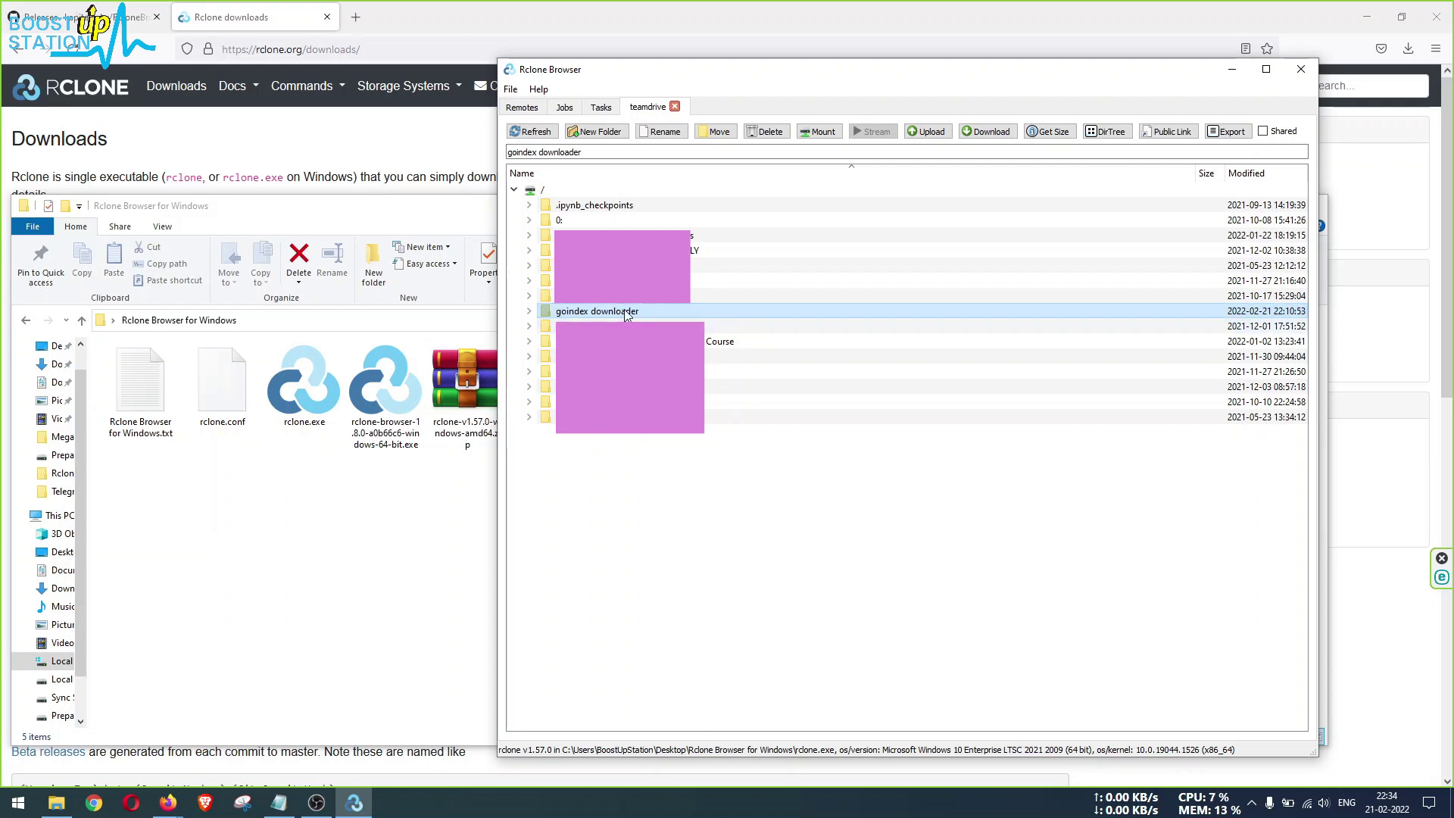
Generate a public link for the goindex downloader folder and copy it
{"action": "right_click", "coordinate": [625, 315]}
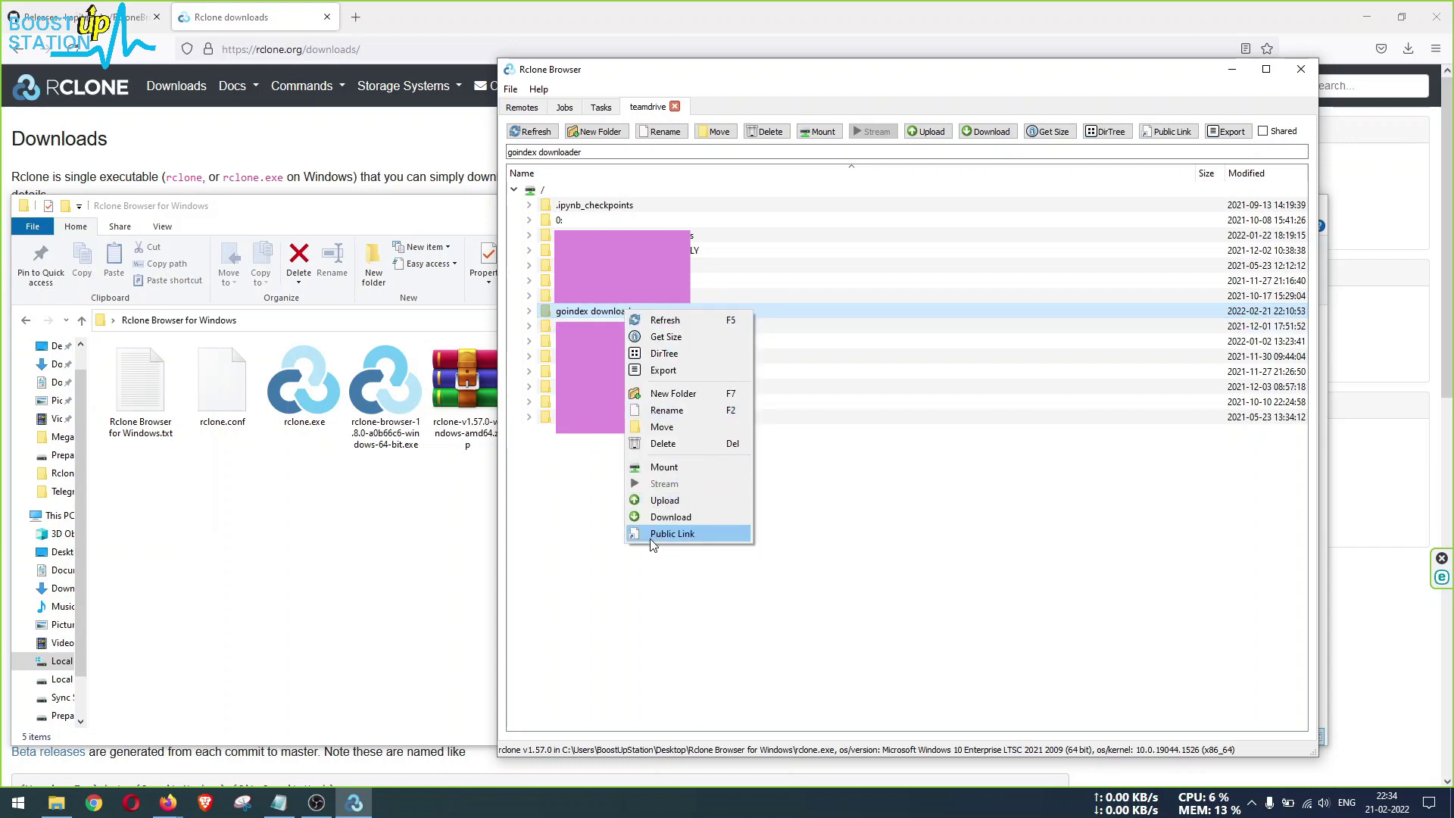
{"action": "left_click", "coordinate": [698, 539]}
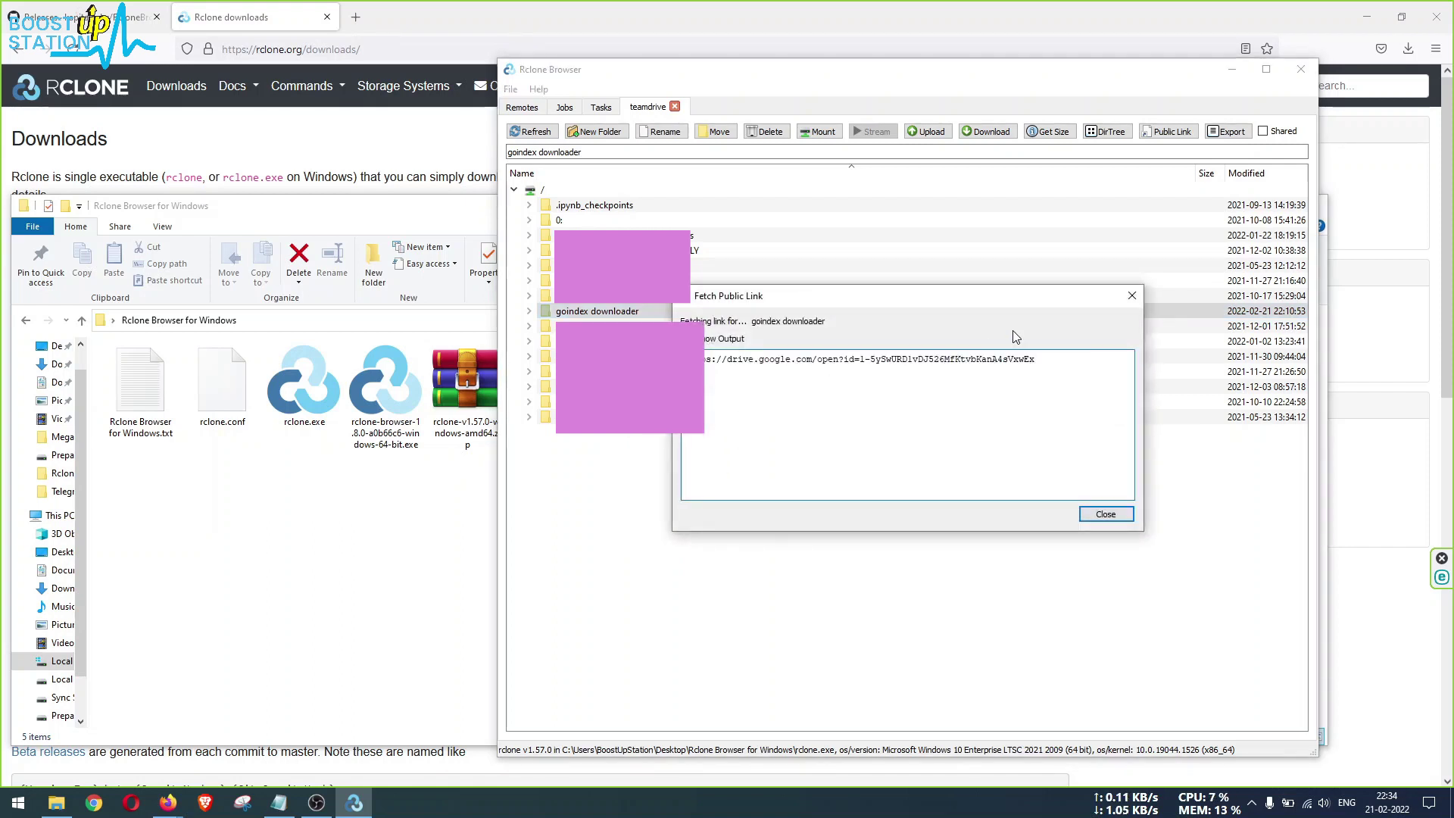
{"action": "key", "text": "ctrl+a"}
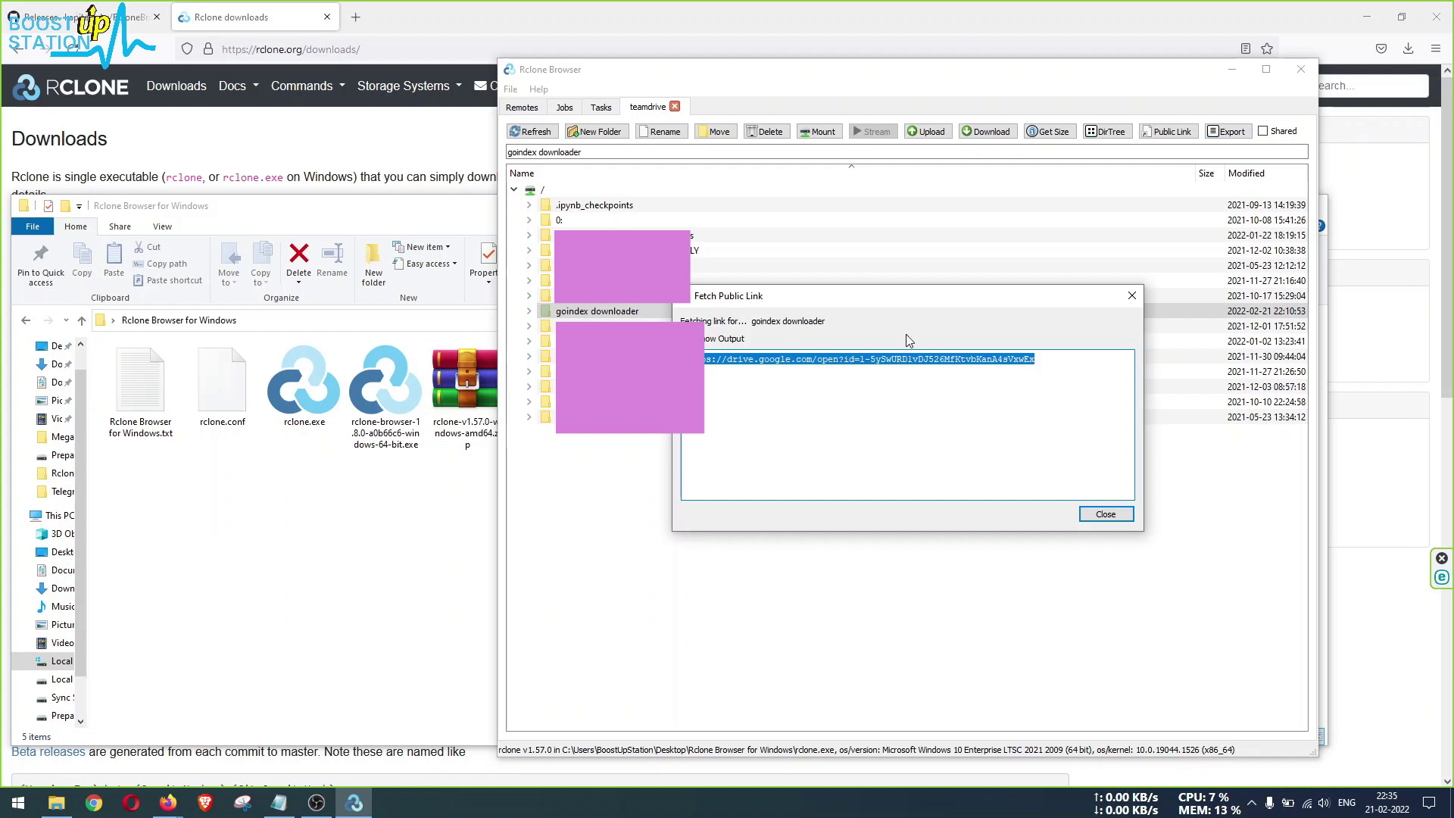
{"action": "left_click", "coordinate": [1102, 513]}
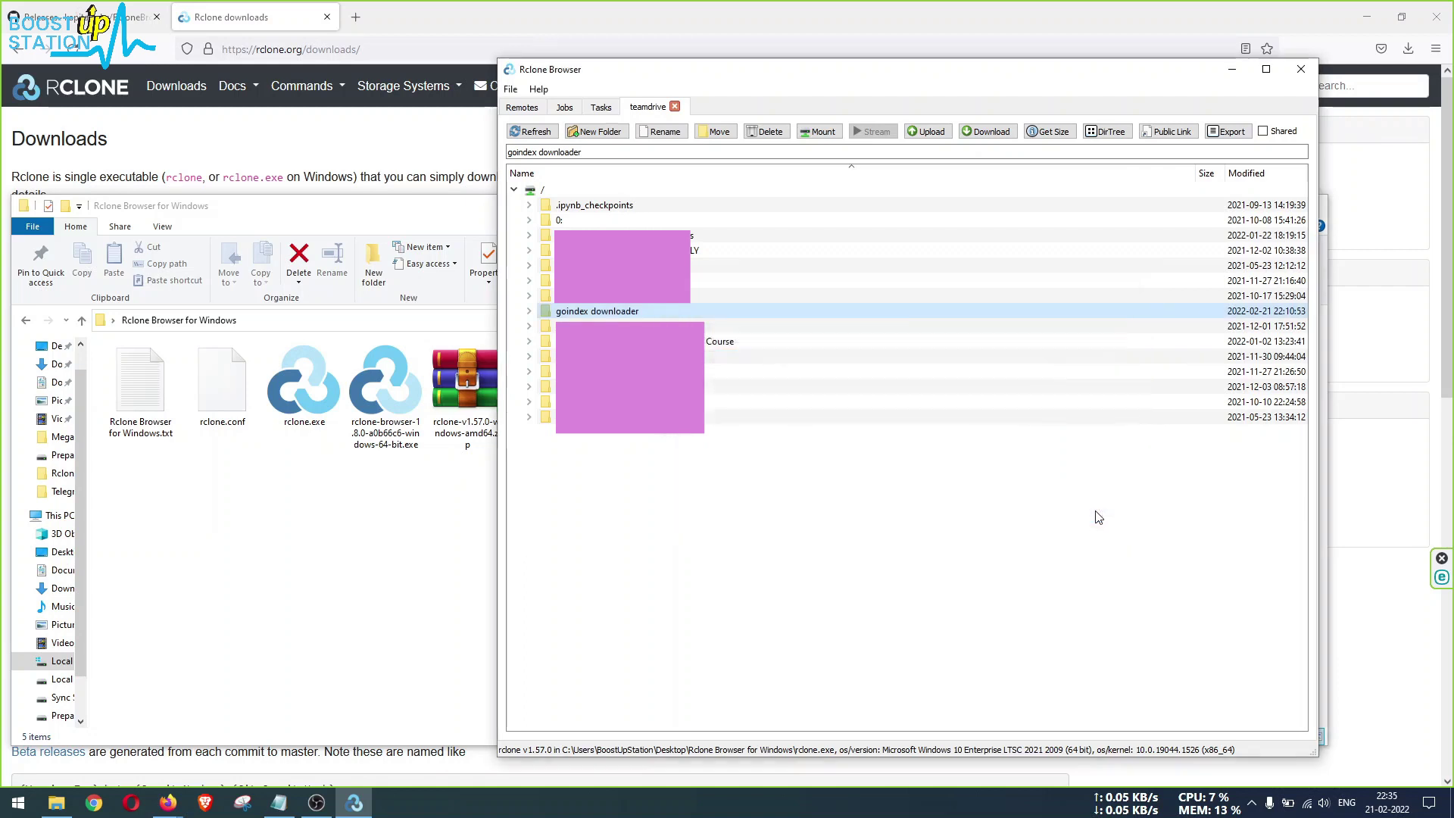
Get the size of goindex downloader, confirming 5.028 KiB total
{"action": "right_click", "coordinate": [568, 312]}
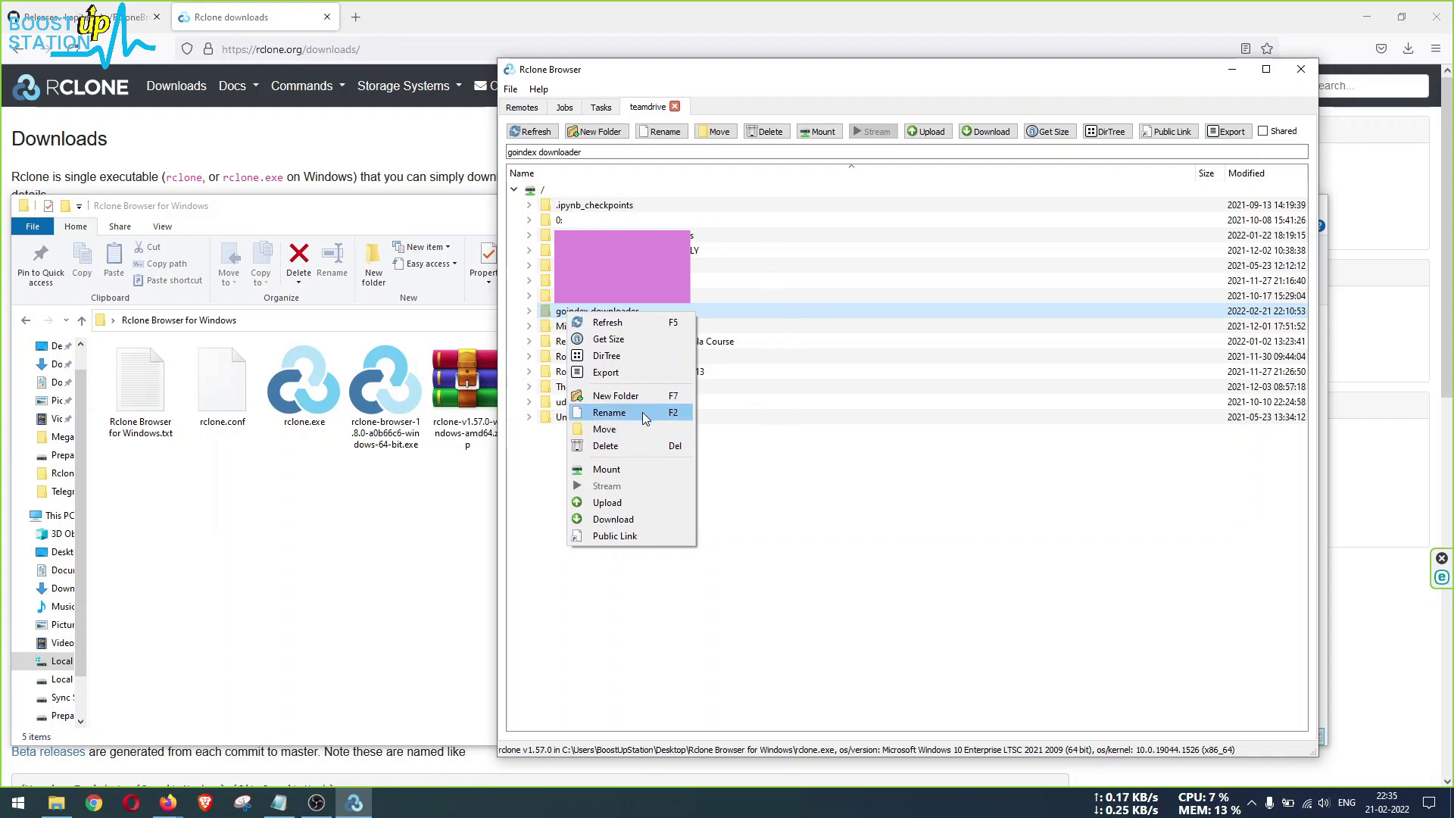
{"action": "left_click", "coordinate": [608, 339]}
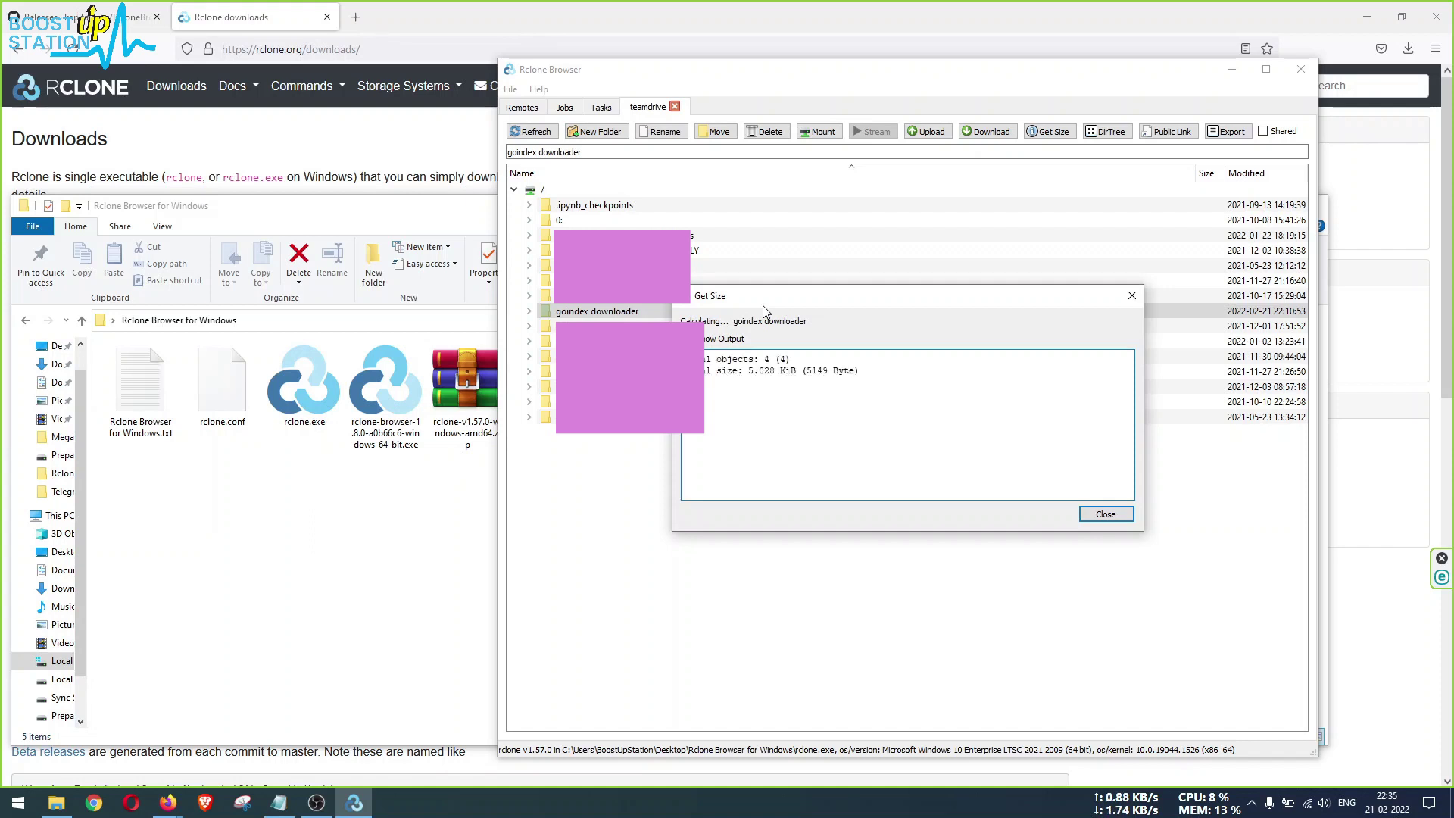
{"action": "left_click_drag", "start_coordinate": [748, 370], "coordinate": [808, 371]}
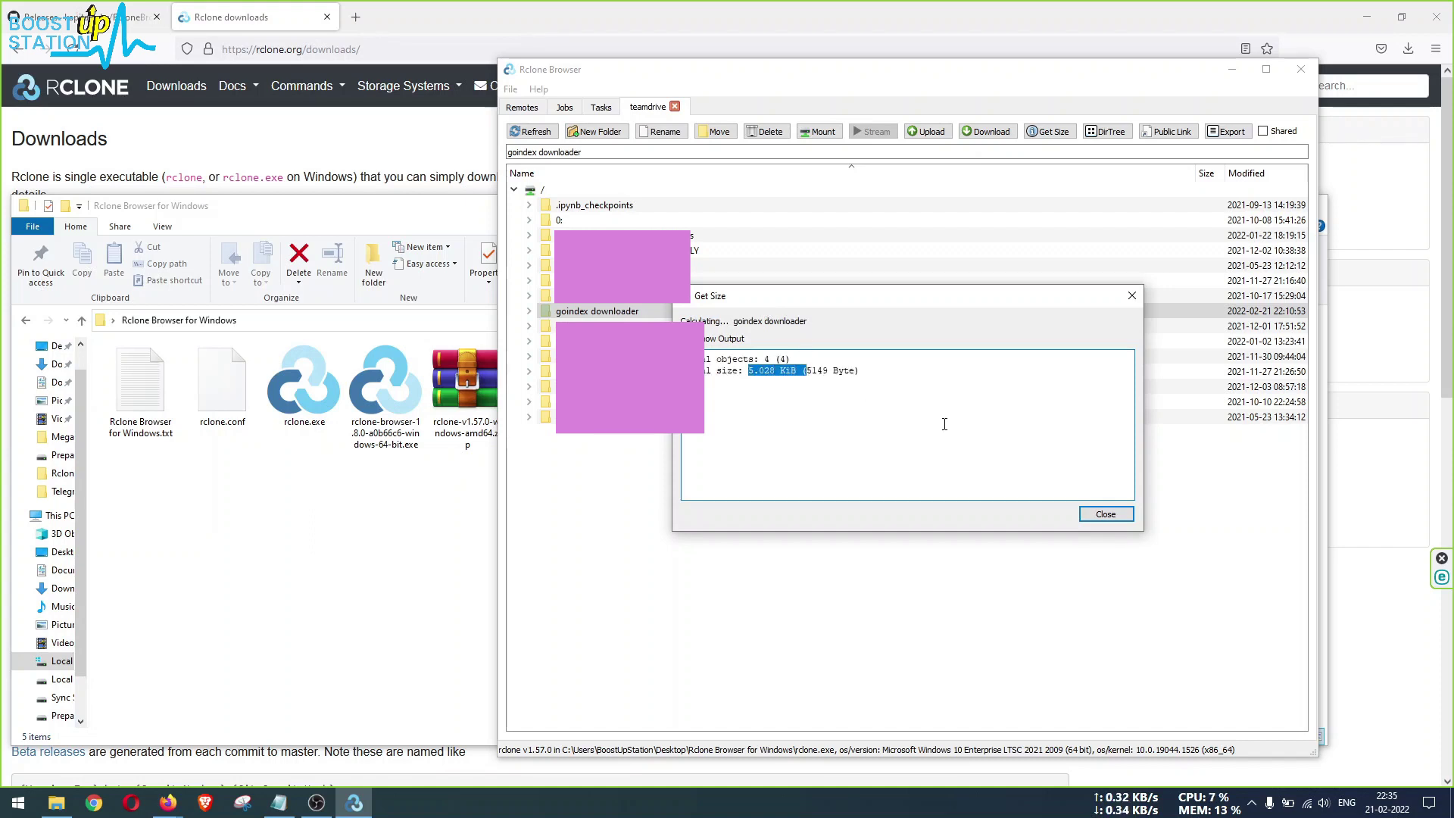
{"action": "left_click", "coordinate": [1105, 514]}
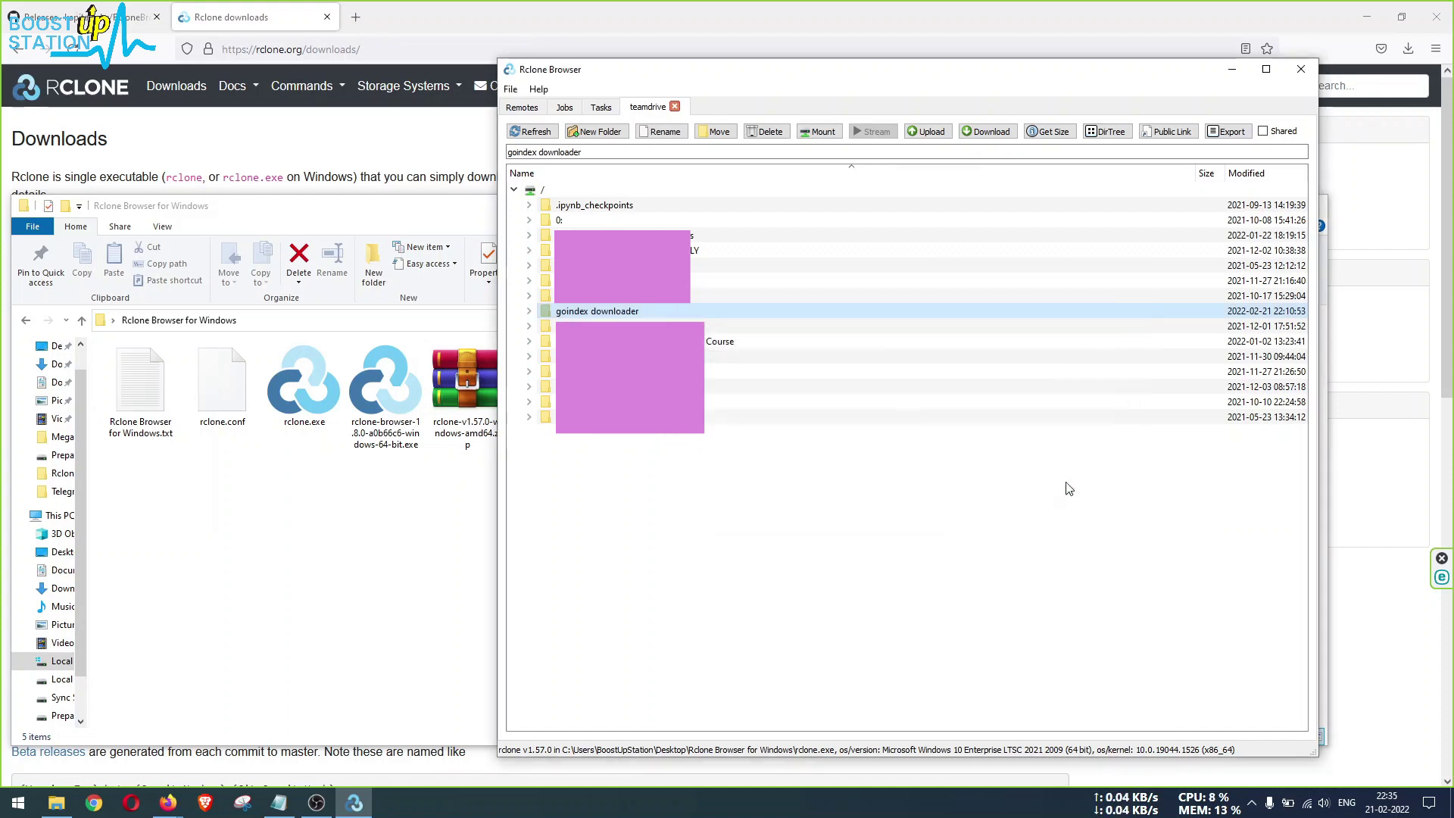
Set up a download of goindex downloader in Copy mode, comparing by Size & mod-time
{"action": "right_click", "coordinate": [606, 316]}
{"action": "left_click", "coordinate": [638, 521]}
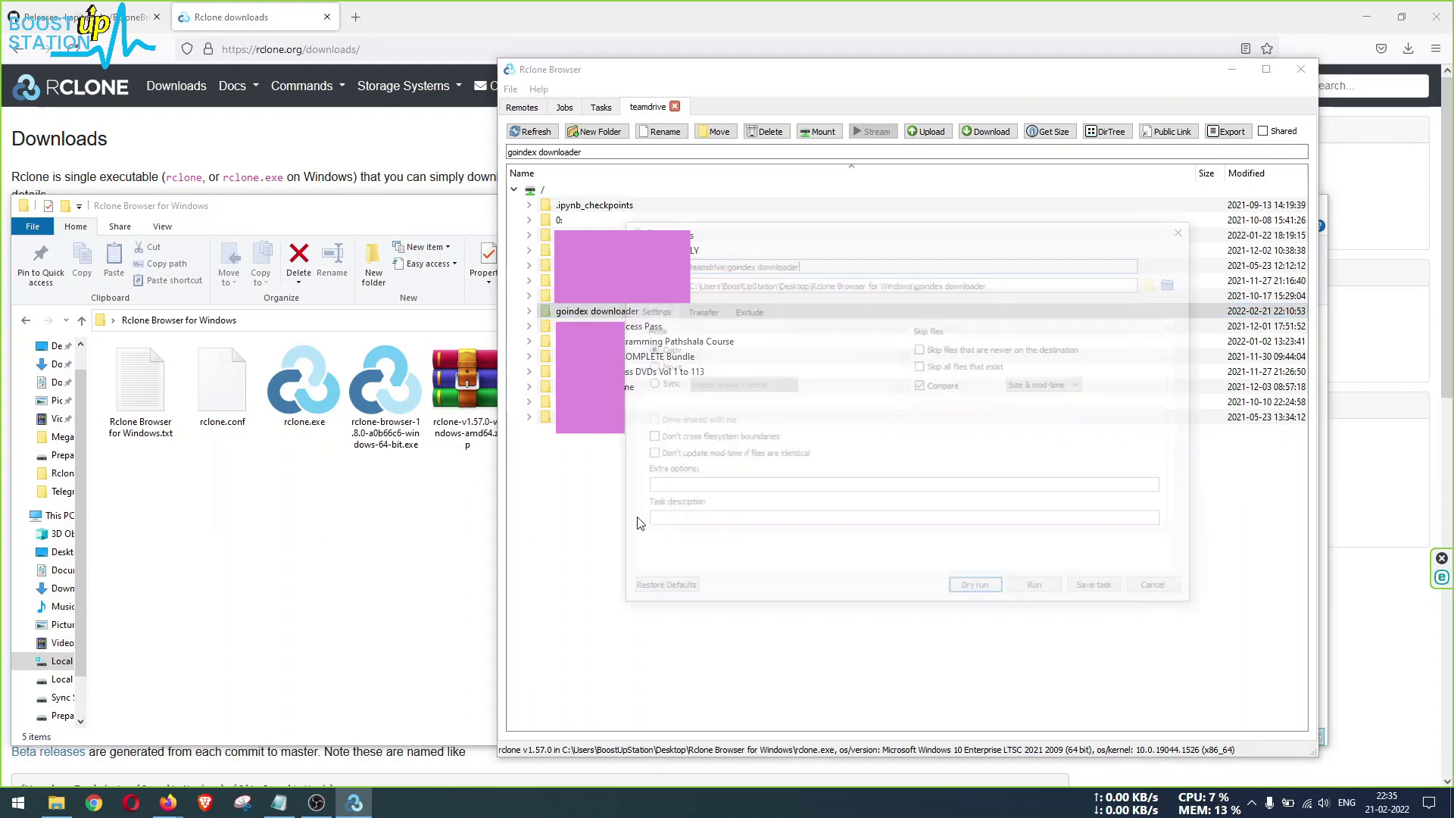
{"action": "key", "text": "Tab"}
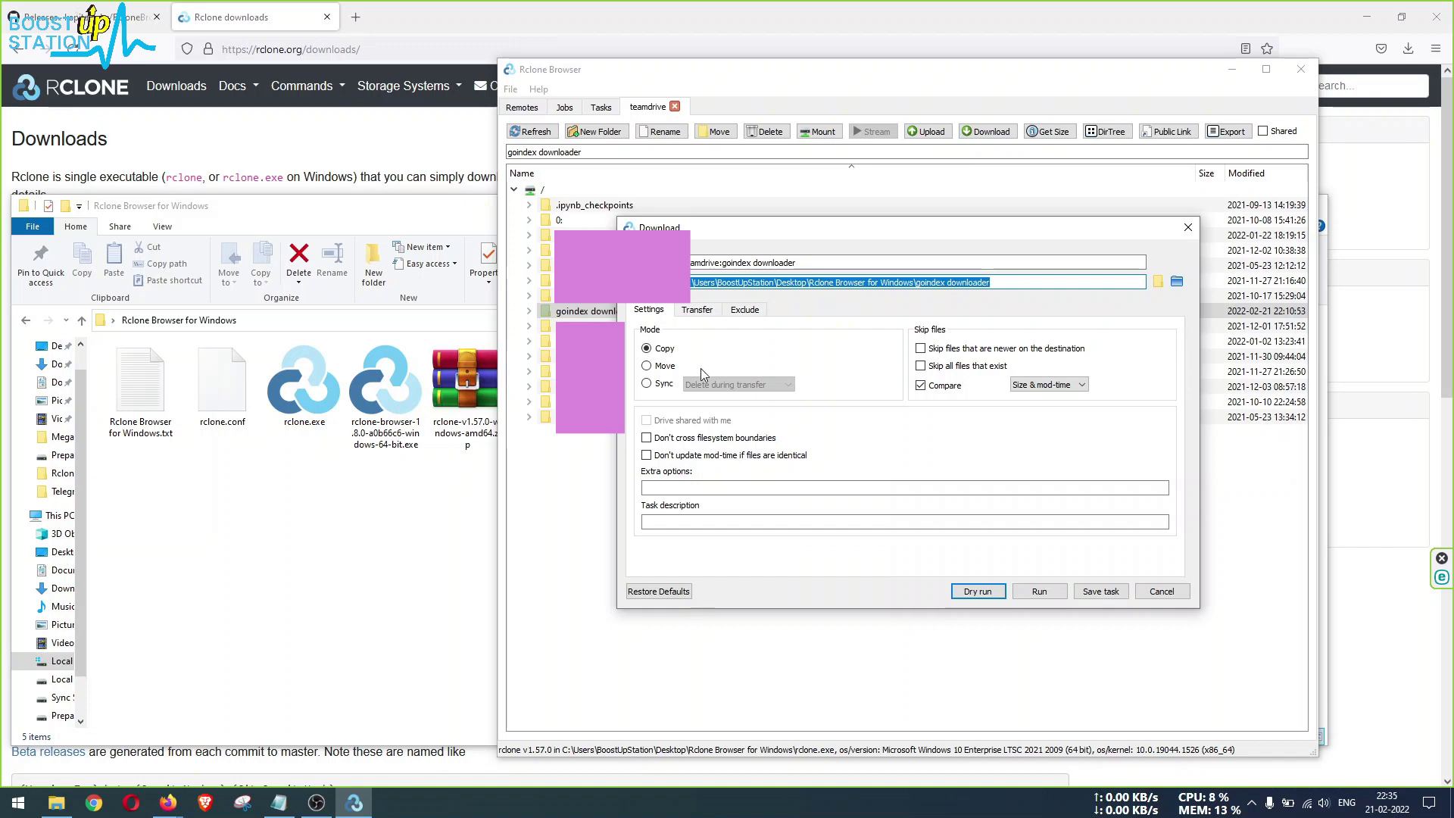
{"action": "left_click", "coordinate": [664, 385]}
{"action": "left_click", "coordinate": [733, 387]}
{"action": "left_click", "coordinate": [663, 350]}
{"action": "left_click", "coordinate": [1024, 385]}
{"action": "left_click", "coordinate": [1037, 395]}
Review the parallel transfer settings and run the download
{"action": "left_click", "coordinate": [696, 309]}
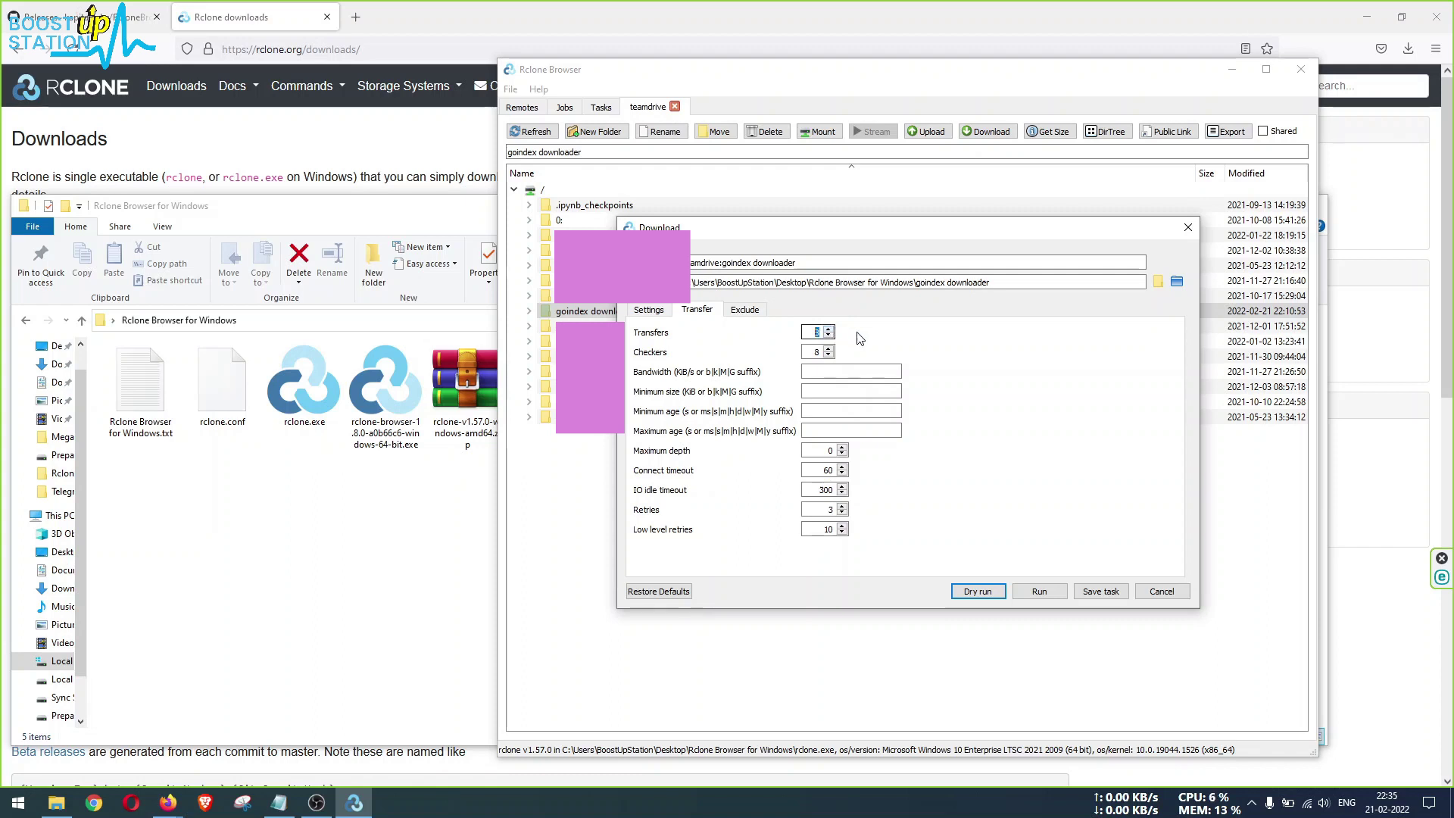
{"action": "left_click", "coordinate": [809, 331]}
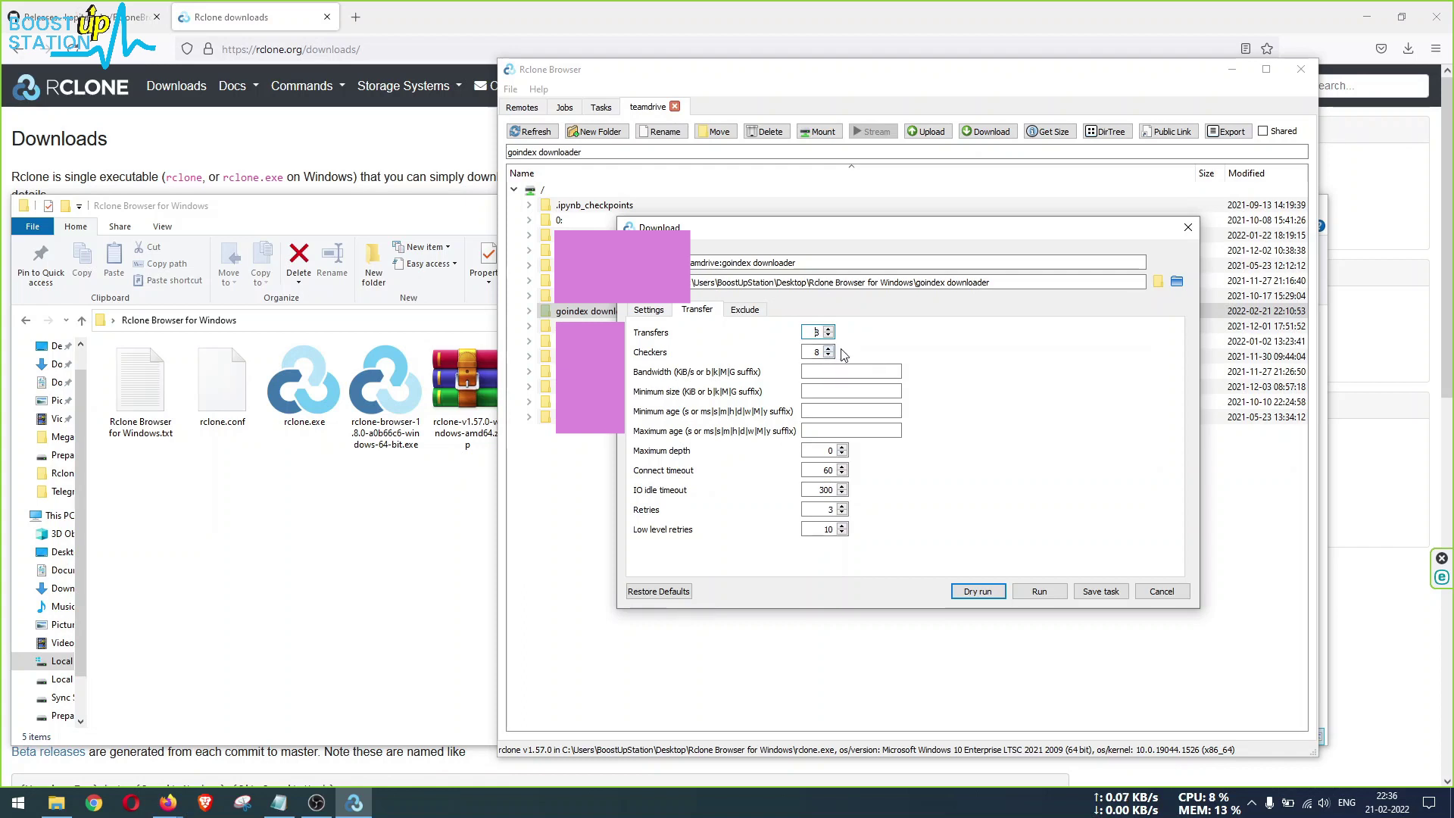
{"action": "left_click", "coordinate": [660, 312]}
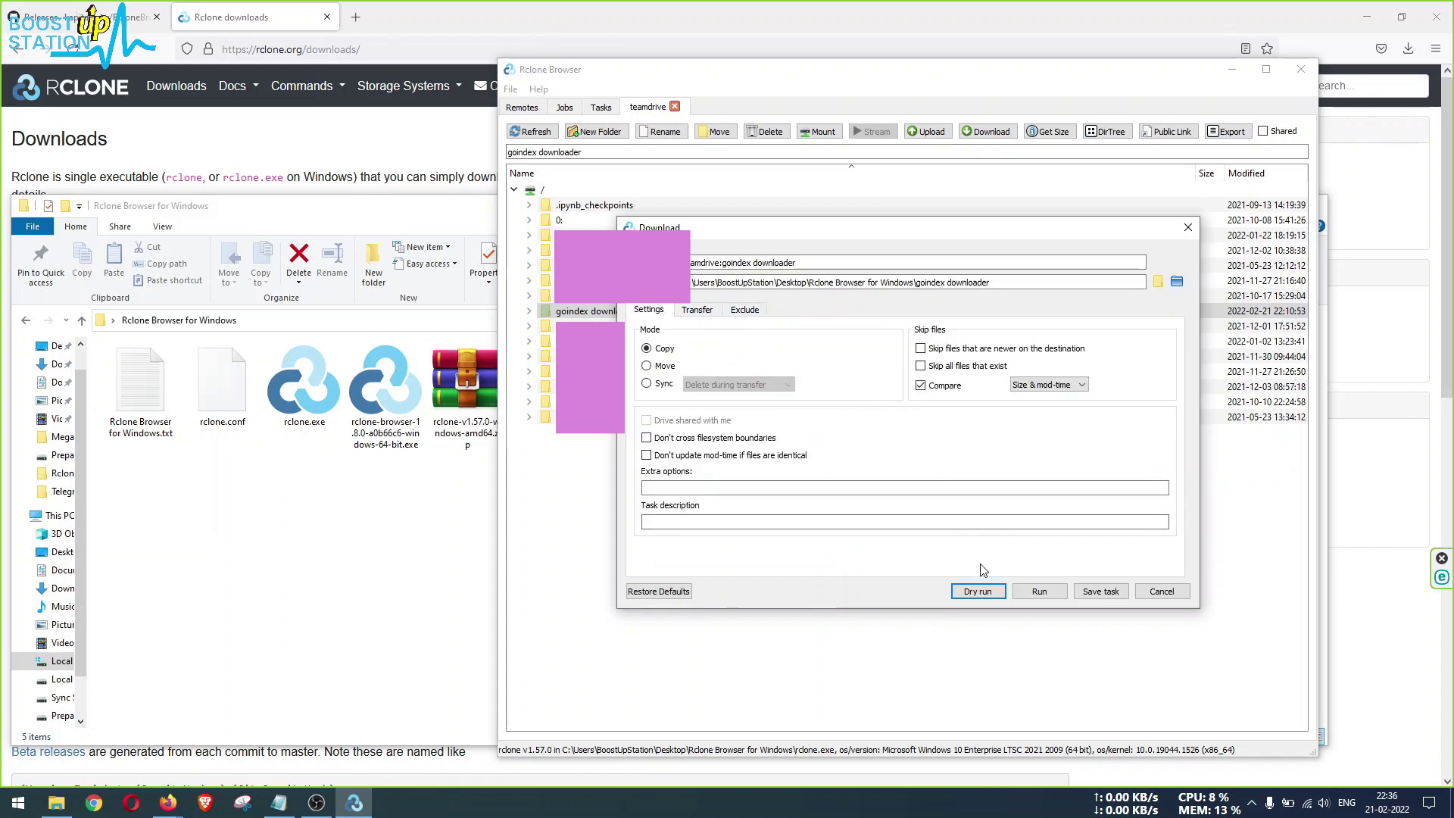
{"action": "left_click", "coordinate": [1040, 595]}
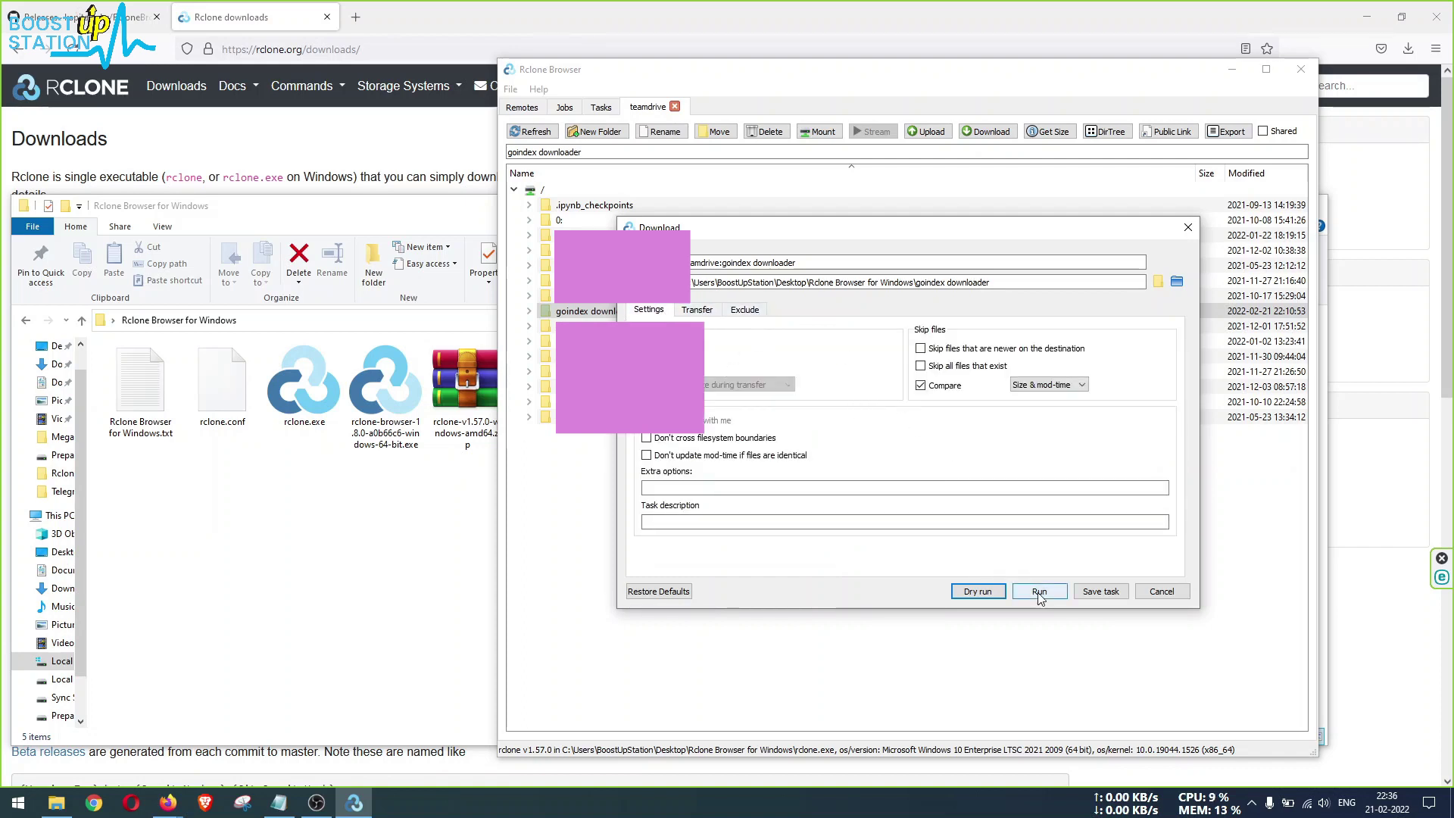
In Explorer, open the downloaded goindex downloader folder to check its files, then go back up
{"action": "left_click", "coordinate": [406, 479]}
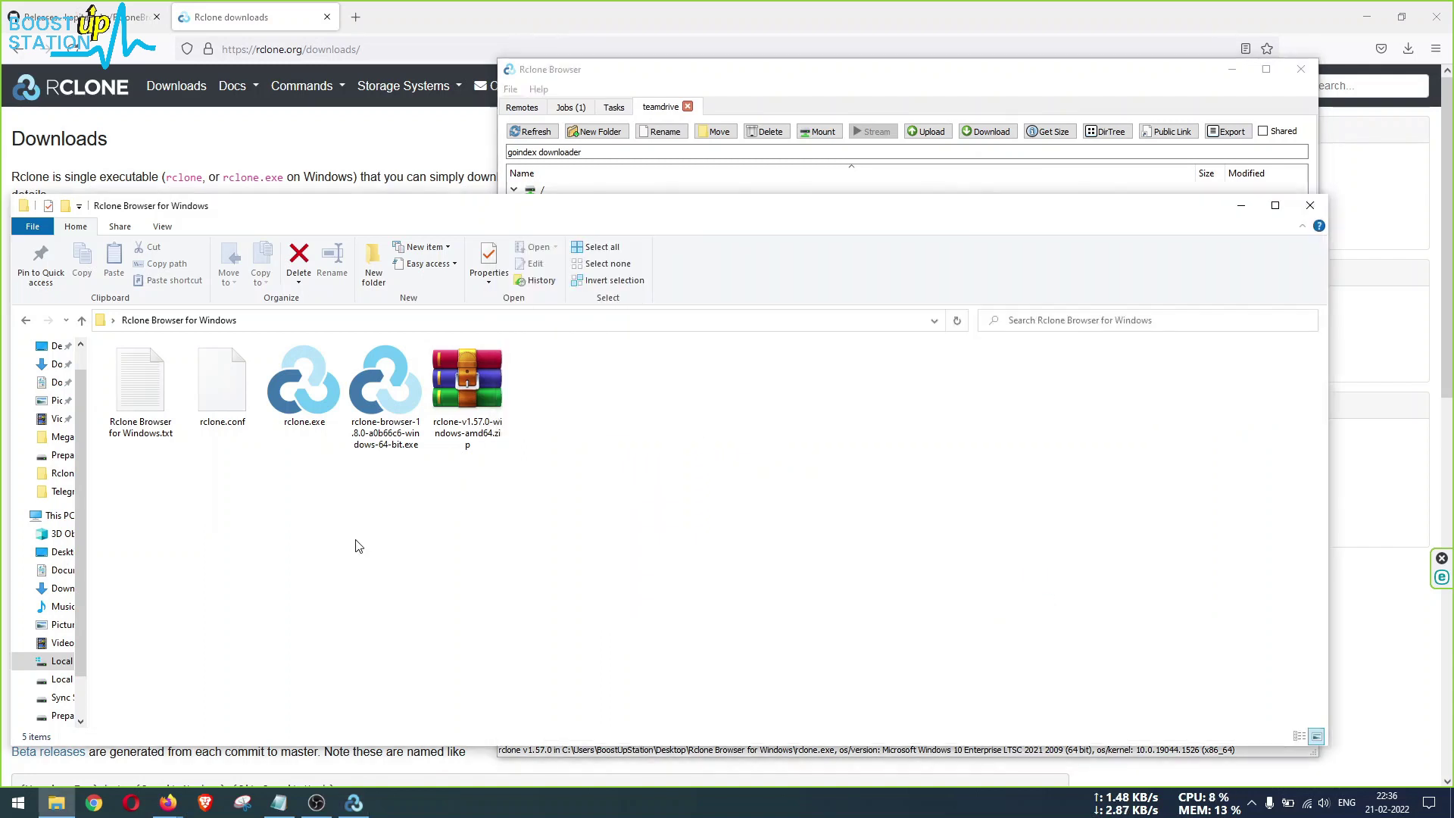
{"action": "left_click_drag", "start_coordinate": [336, 538], "coordinate": [365, 551]}
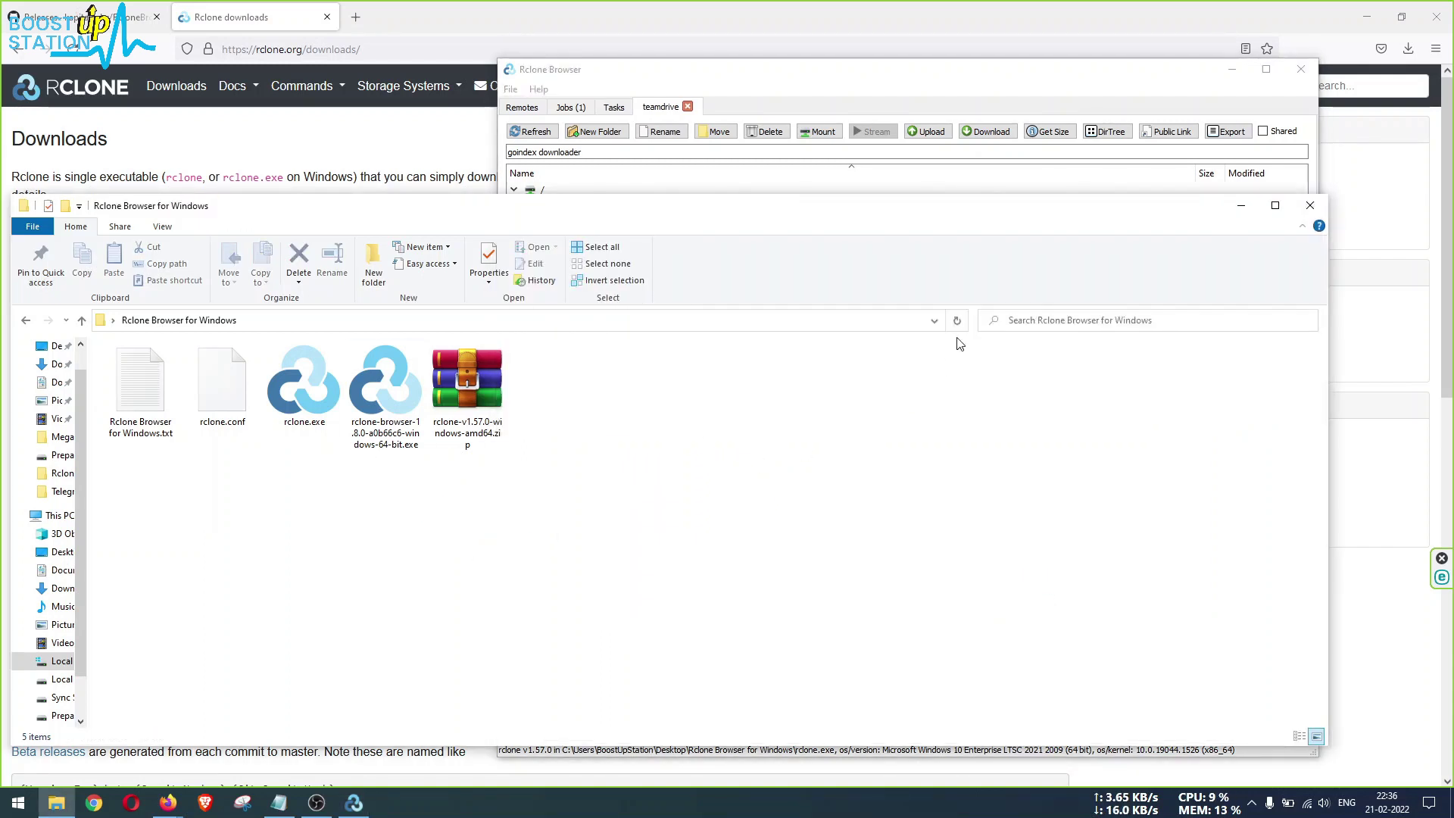
{"action": "left_click", "coordinate": [163, 424]}
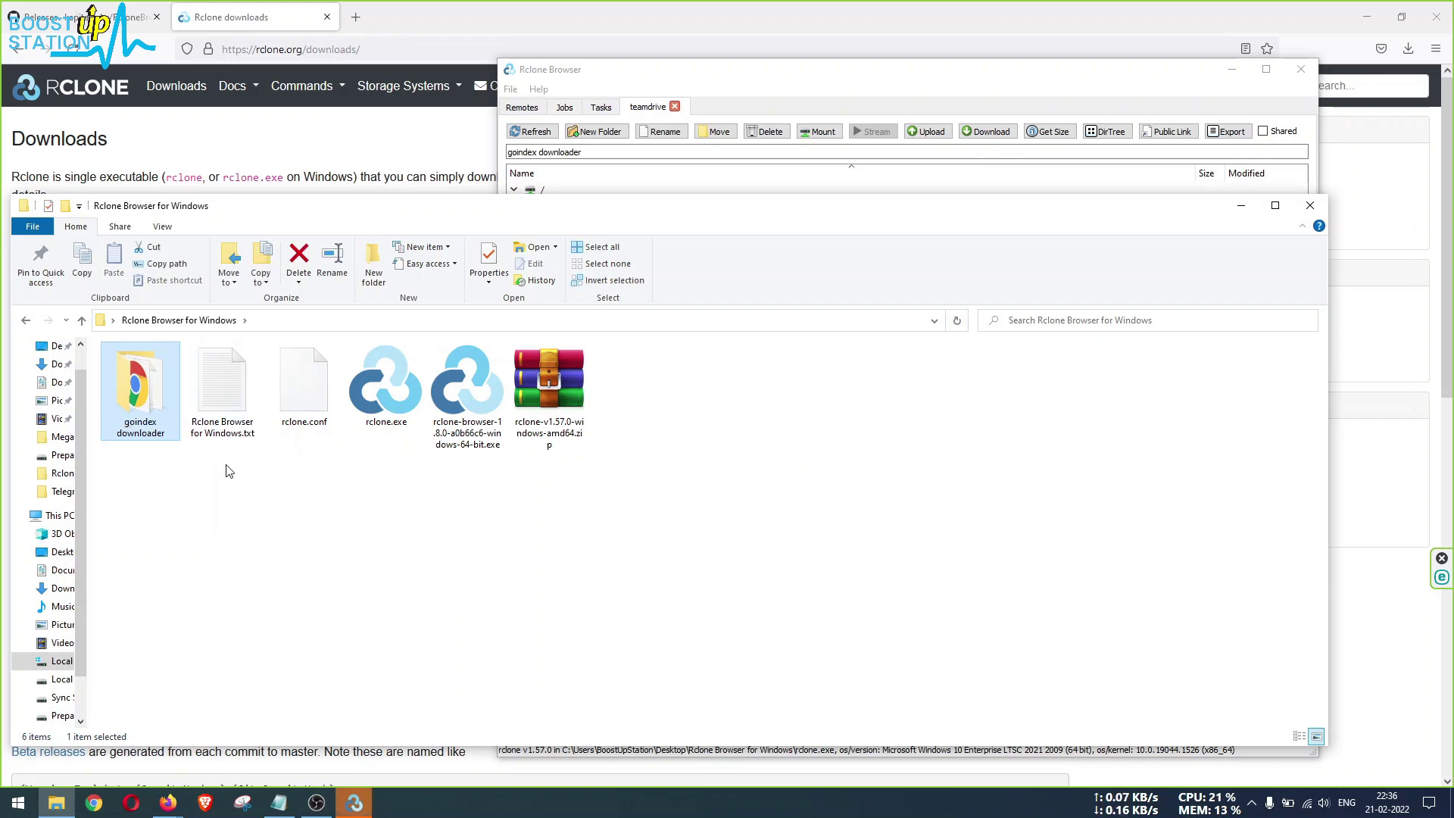
{"action": "double_click", "coordinate": [157, 433]}
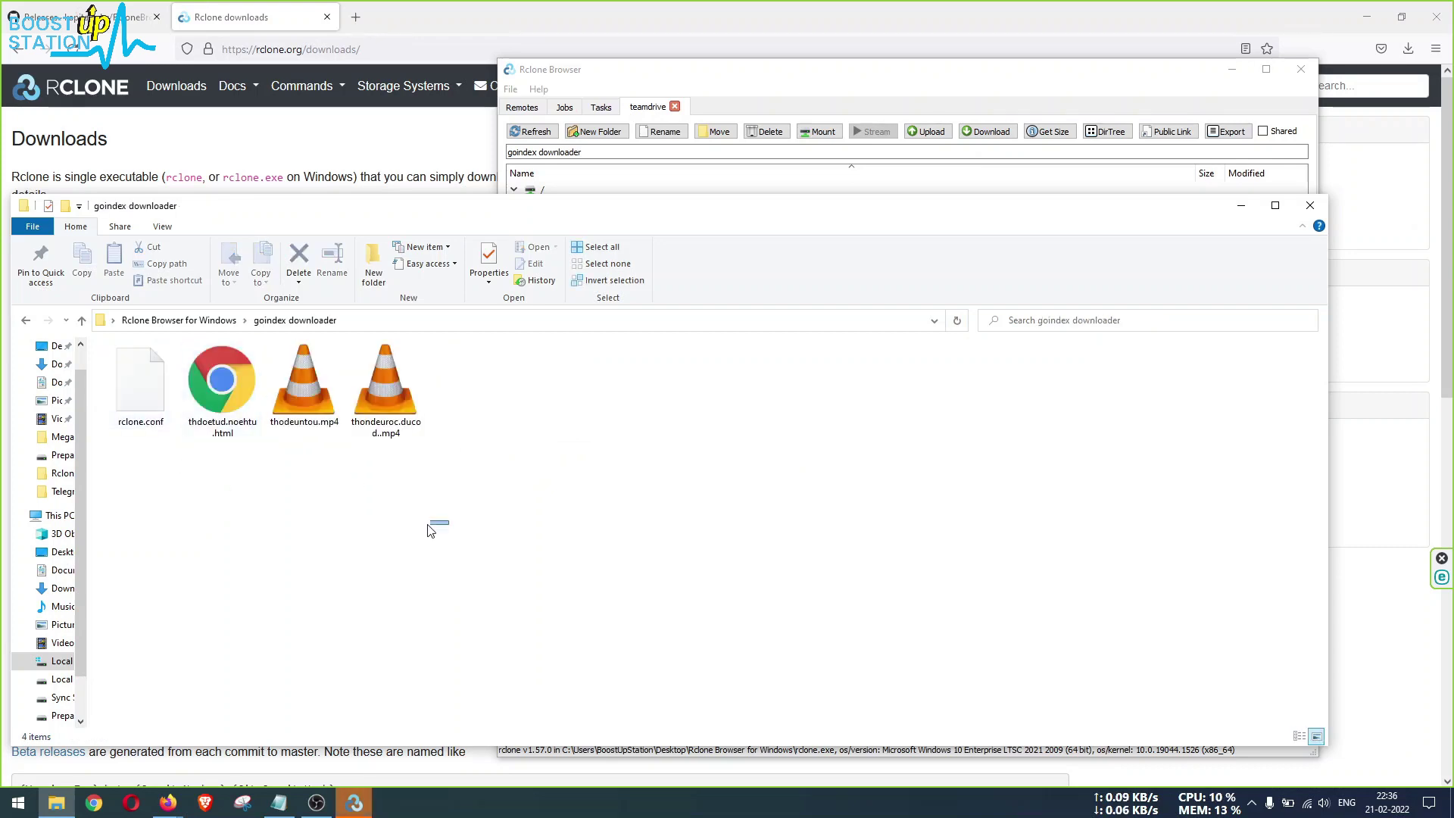
{"action": "left_click", "coordinate": [82, 320]}
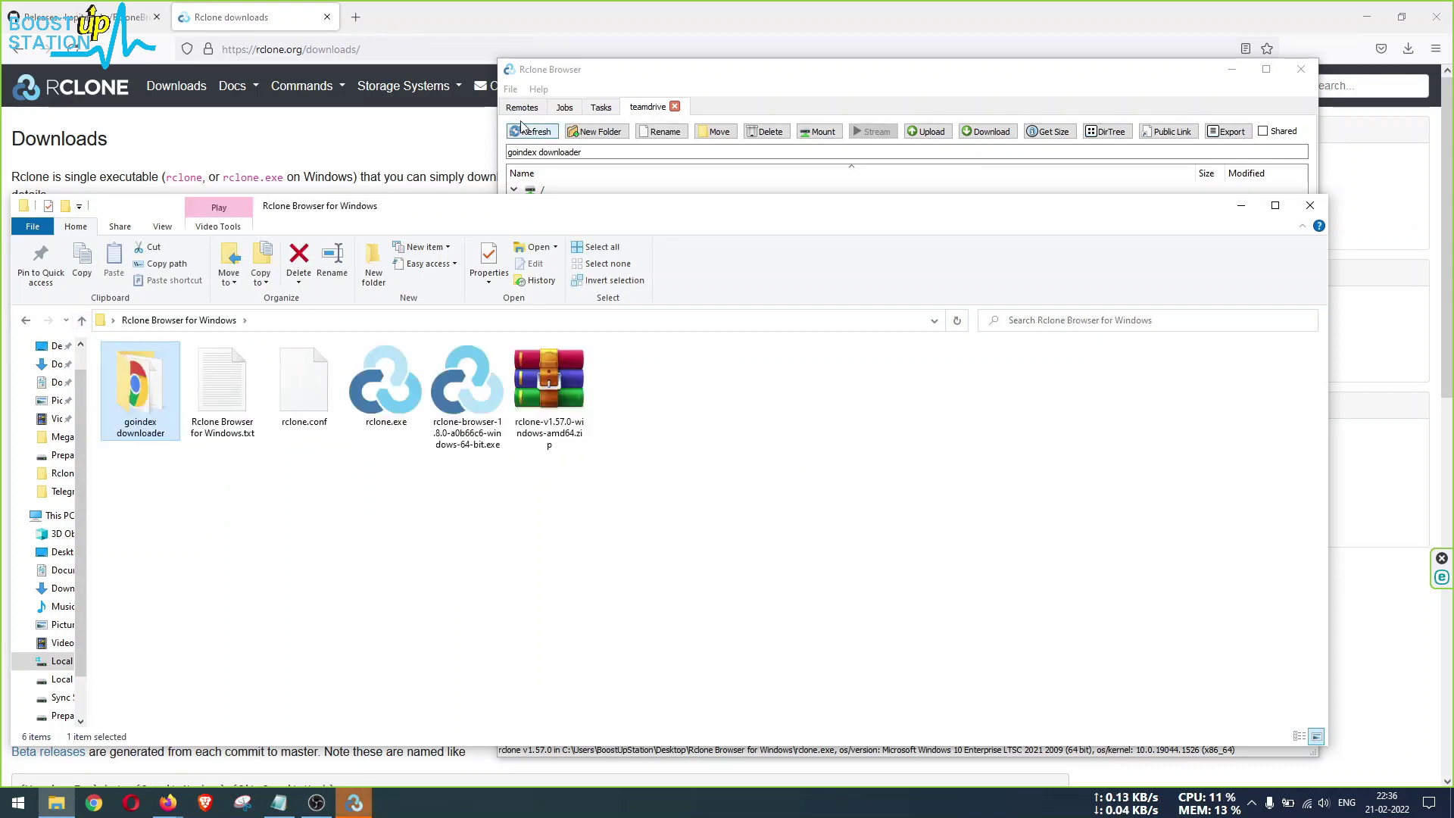
Check the finished copy job's details in Jobs, then return to the teamdrive listing
{"action": "left_click", "coordinate": [562, 108]}
{"action": "left_click", "coordinate": [519, 138]}
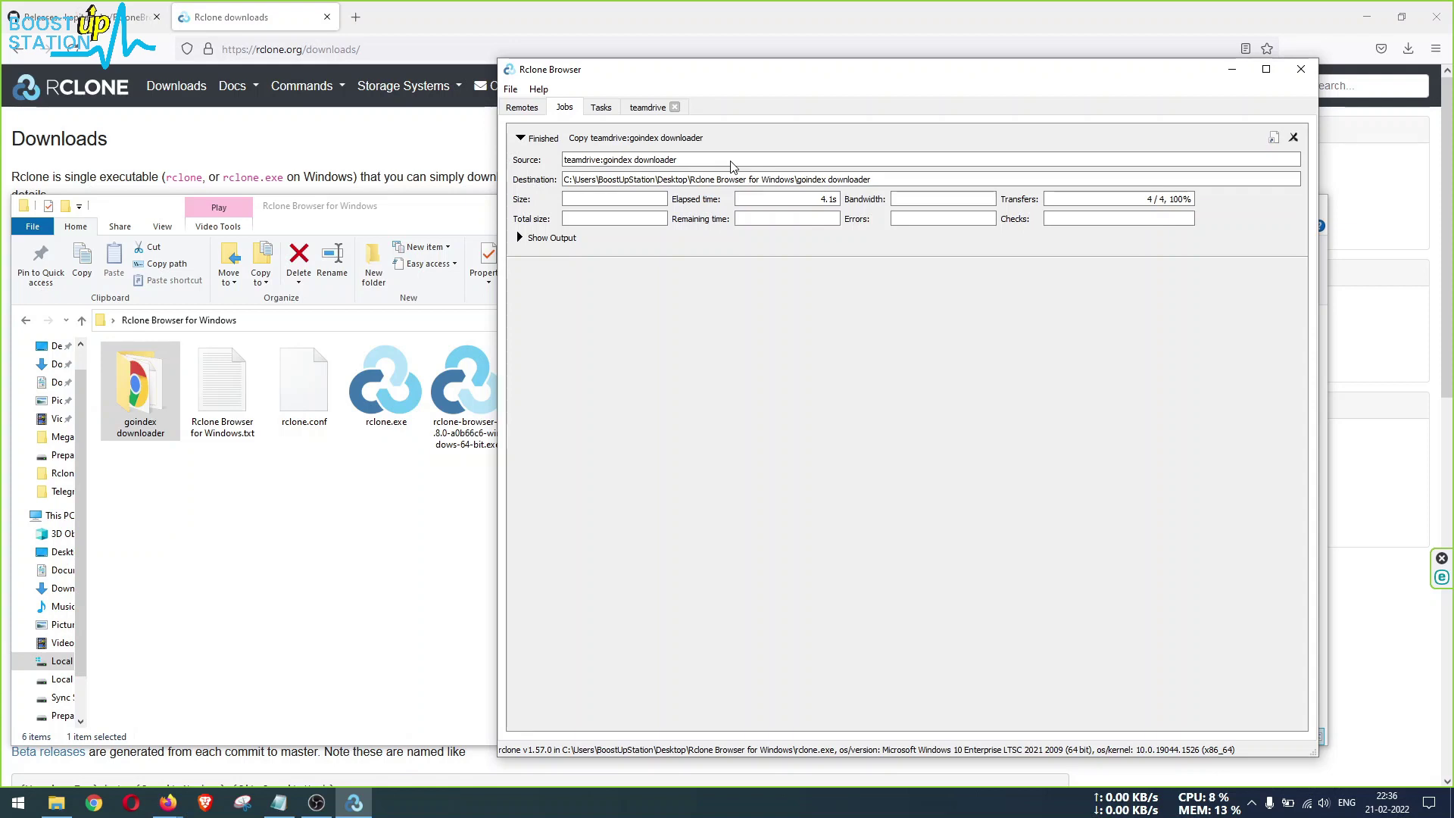
{"action": "left_click", "coordinate": [647, 107]}
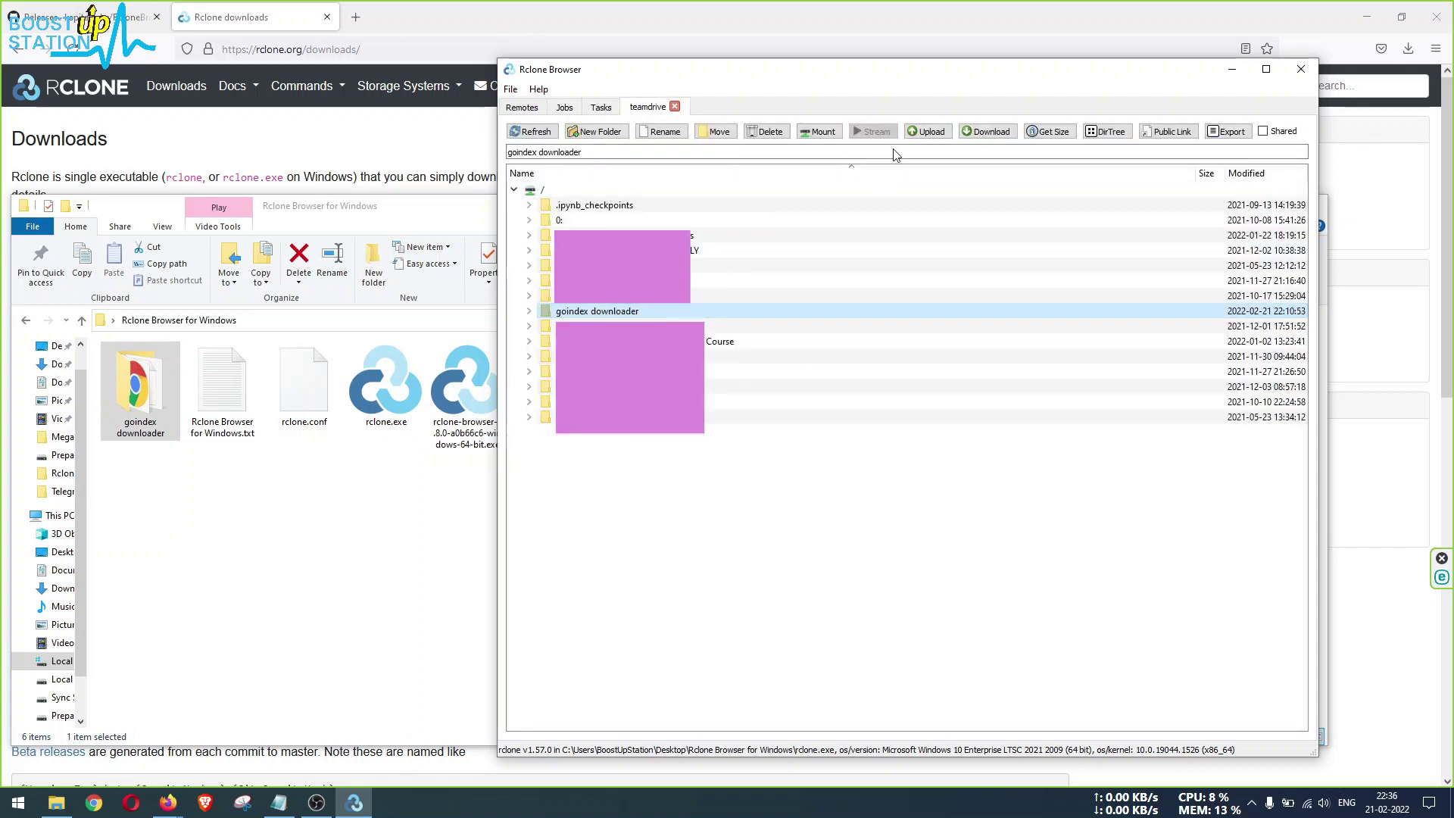
Create a new folder 'uploadedi data' inside goindex downloader
{"action": "left_click", "coordinate": [379, 545]}
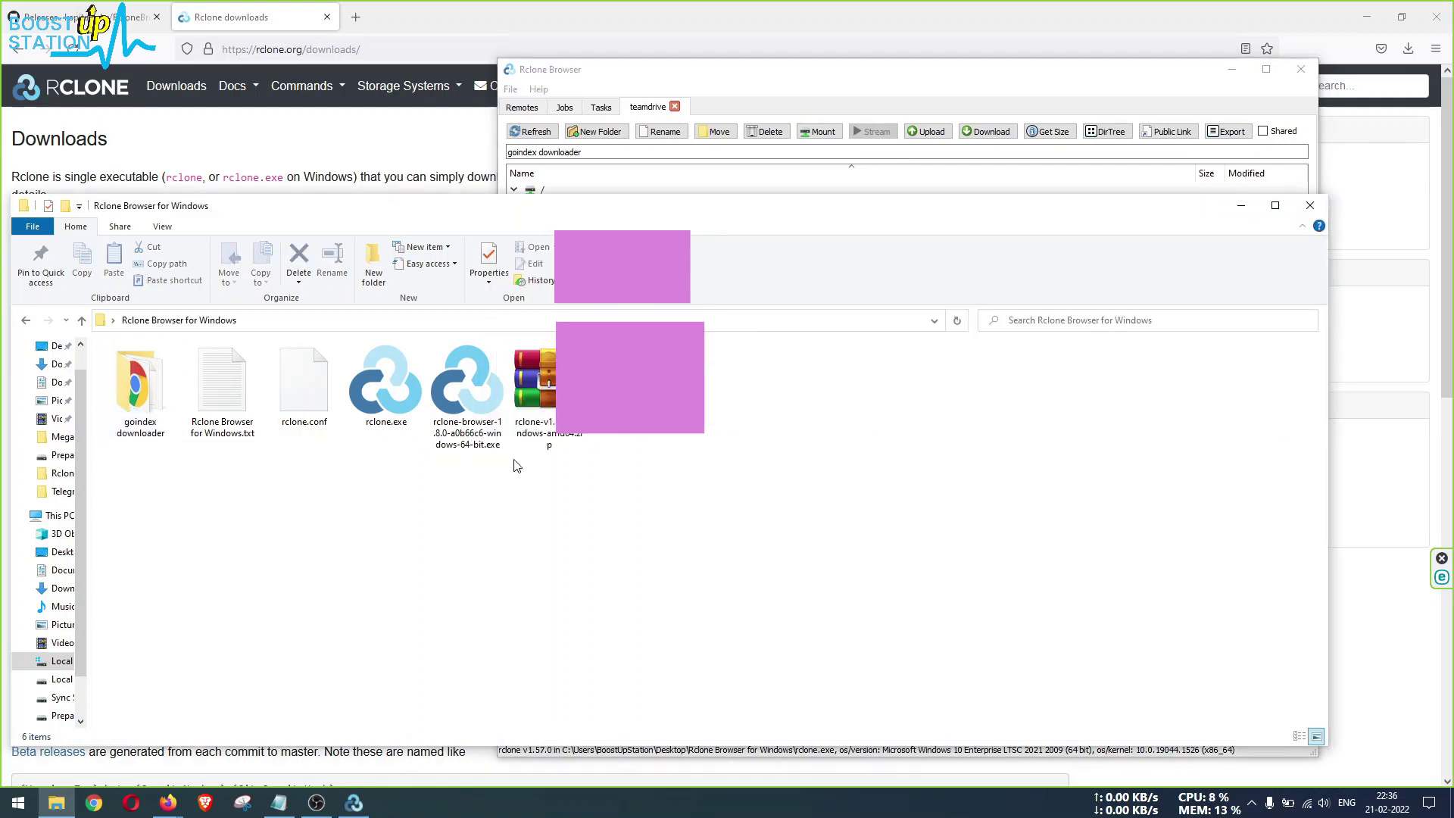
{"action": "left_click", "coordinate": [649, 89]}
{"action": "right_click", "coordinate": [590, 452]}
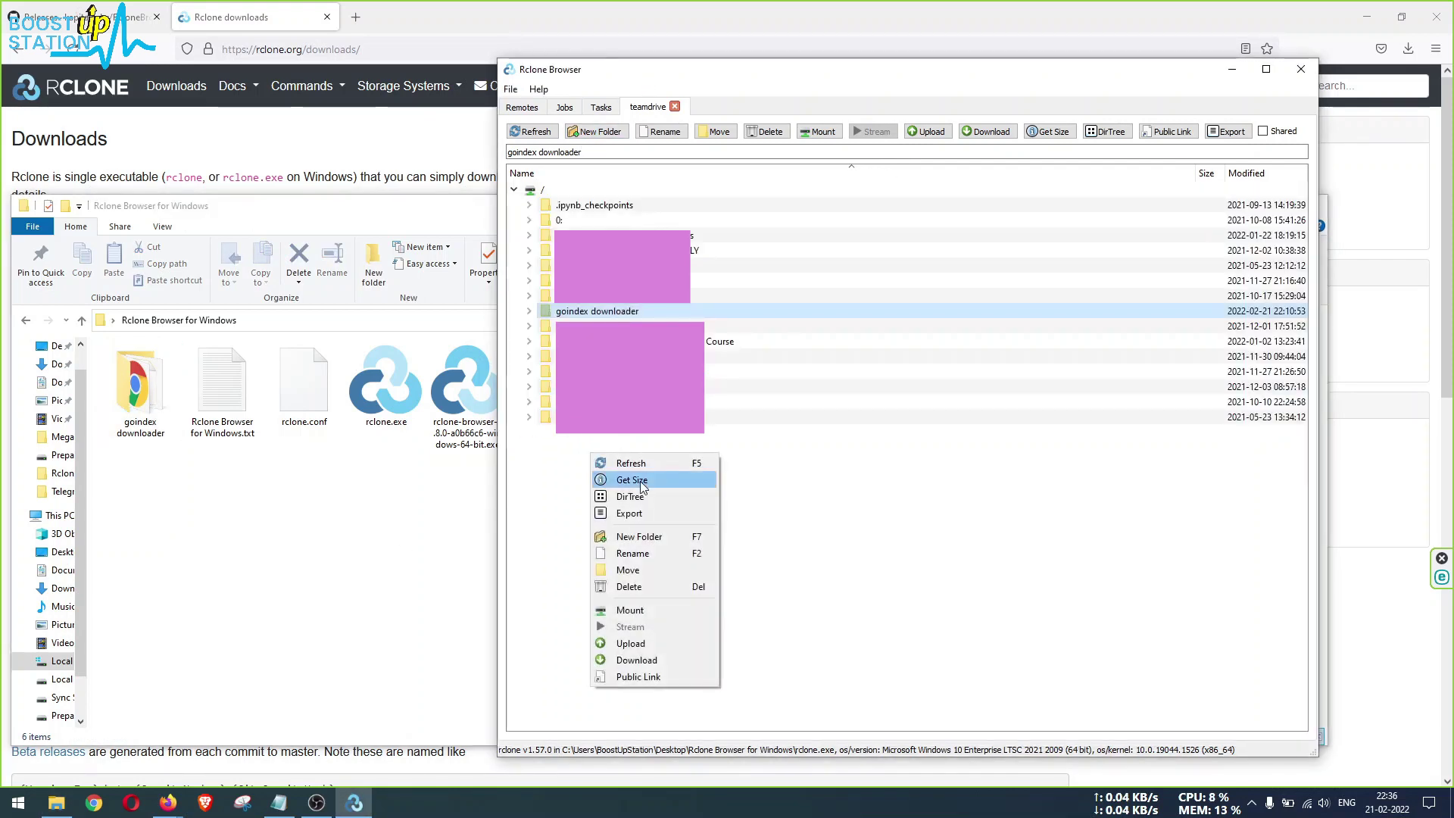
{"action": "left_click", "coordinate": [632, 538]}
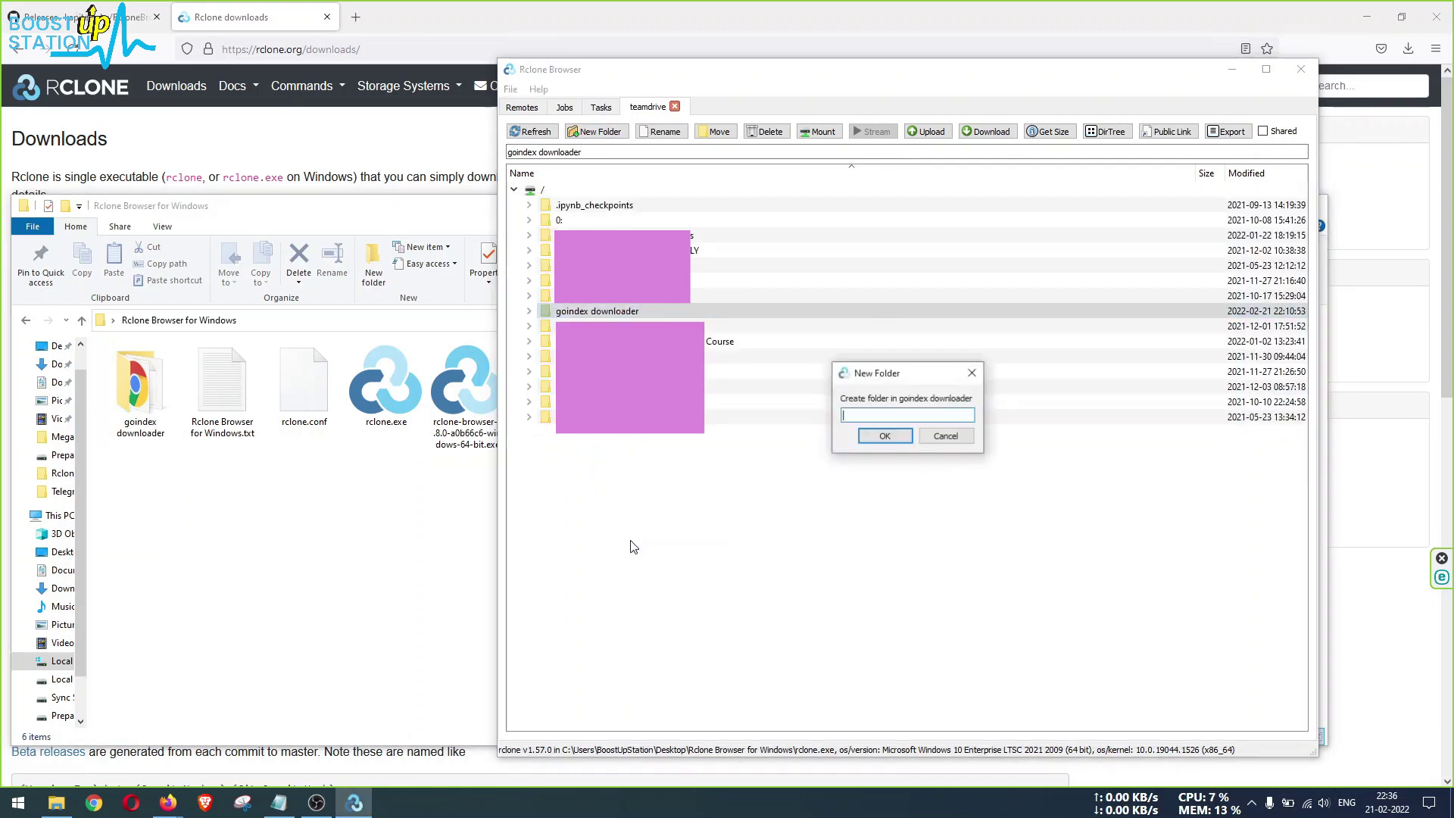
{"action": "type", "text": "upload"}
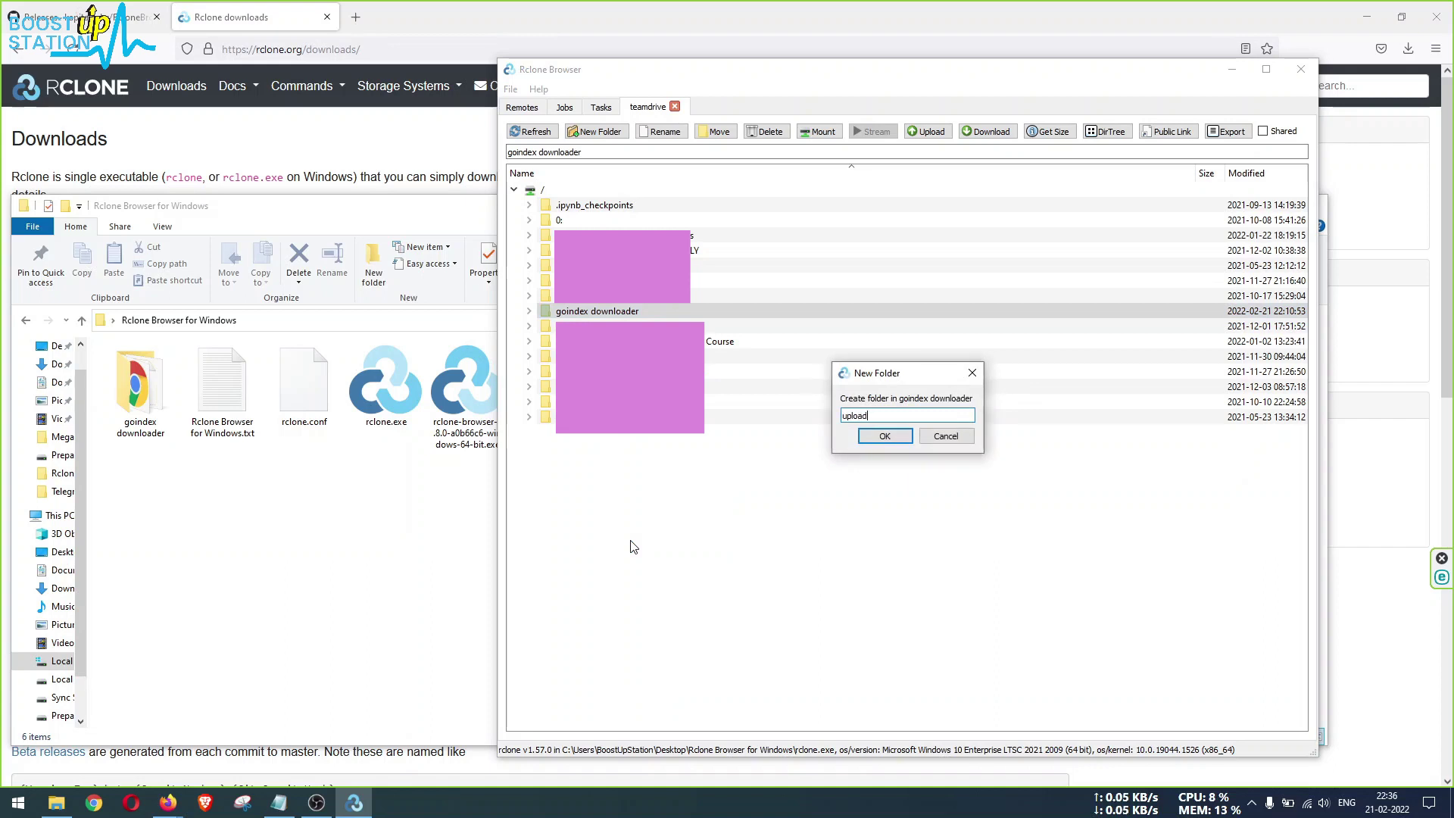
{"action": "type", "text": "dei data"}
{"action": "key", "text": "Return"}
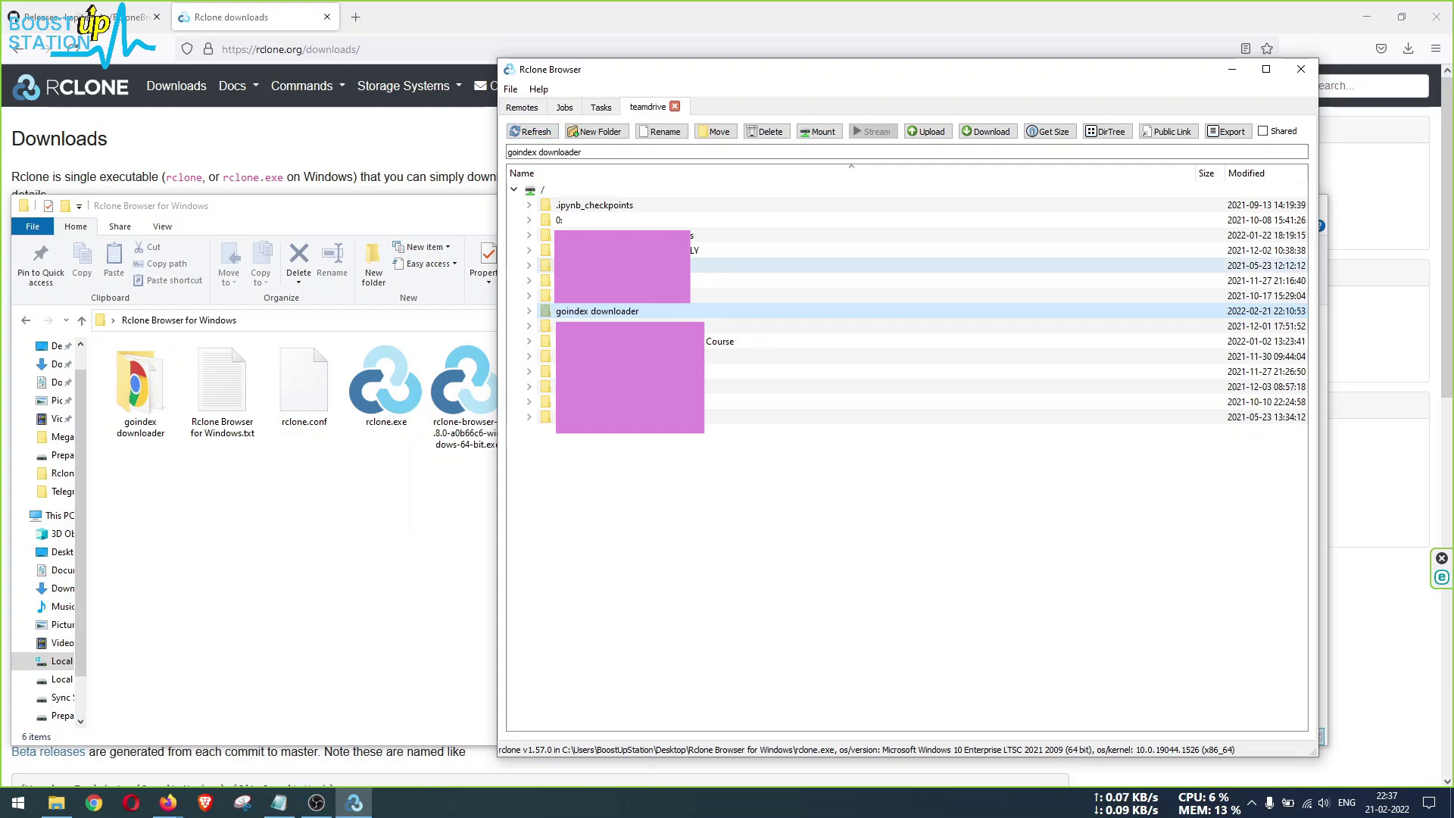
Expand goindex downloader and select the new uploadedi data folder
{"action": "left_click", "coordinate": [528, 311]}
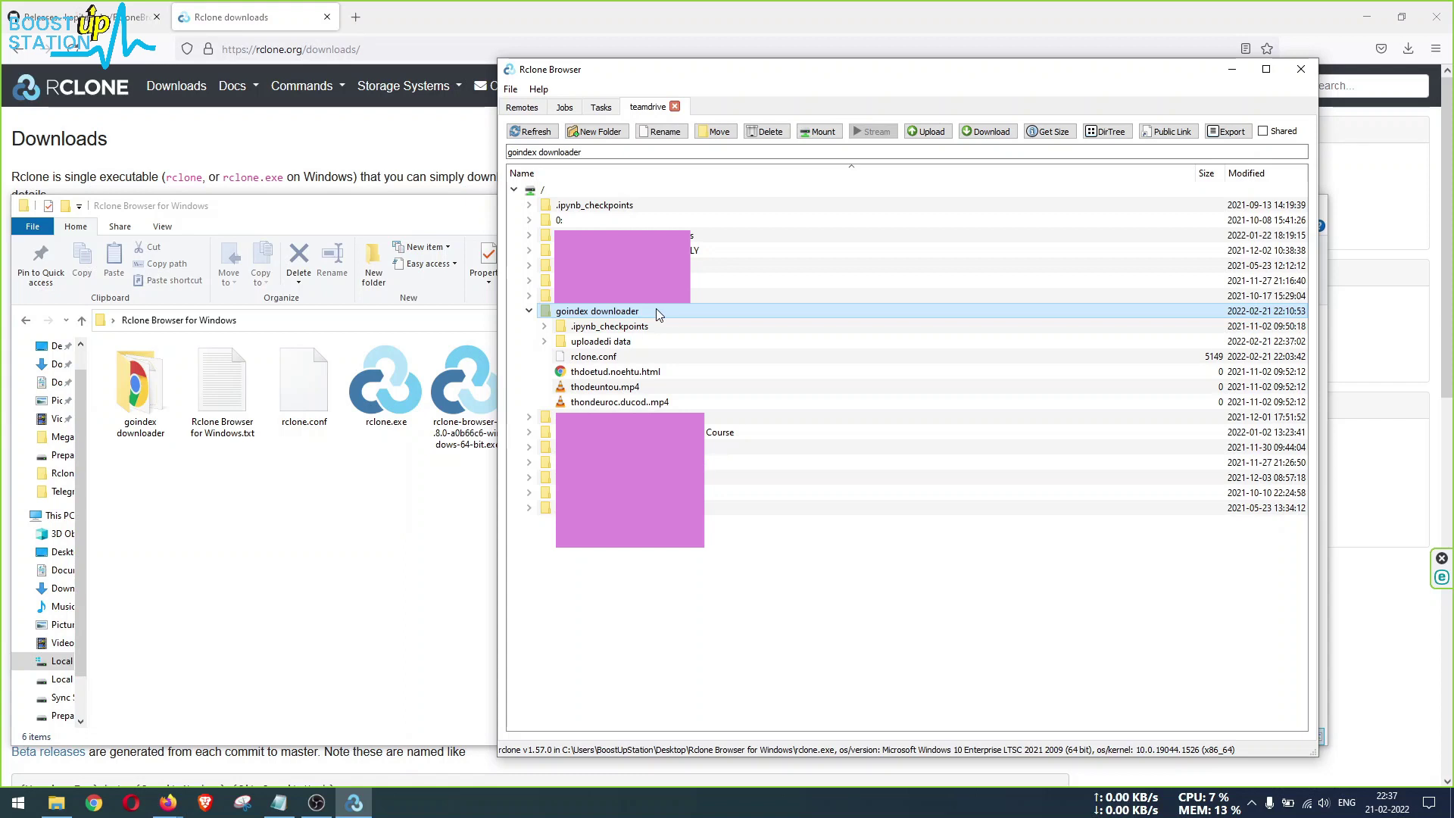
{"action": "left_click", "coordinate": [619, 342]}
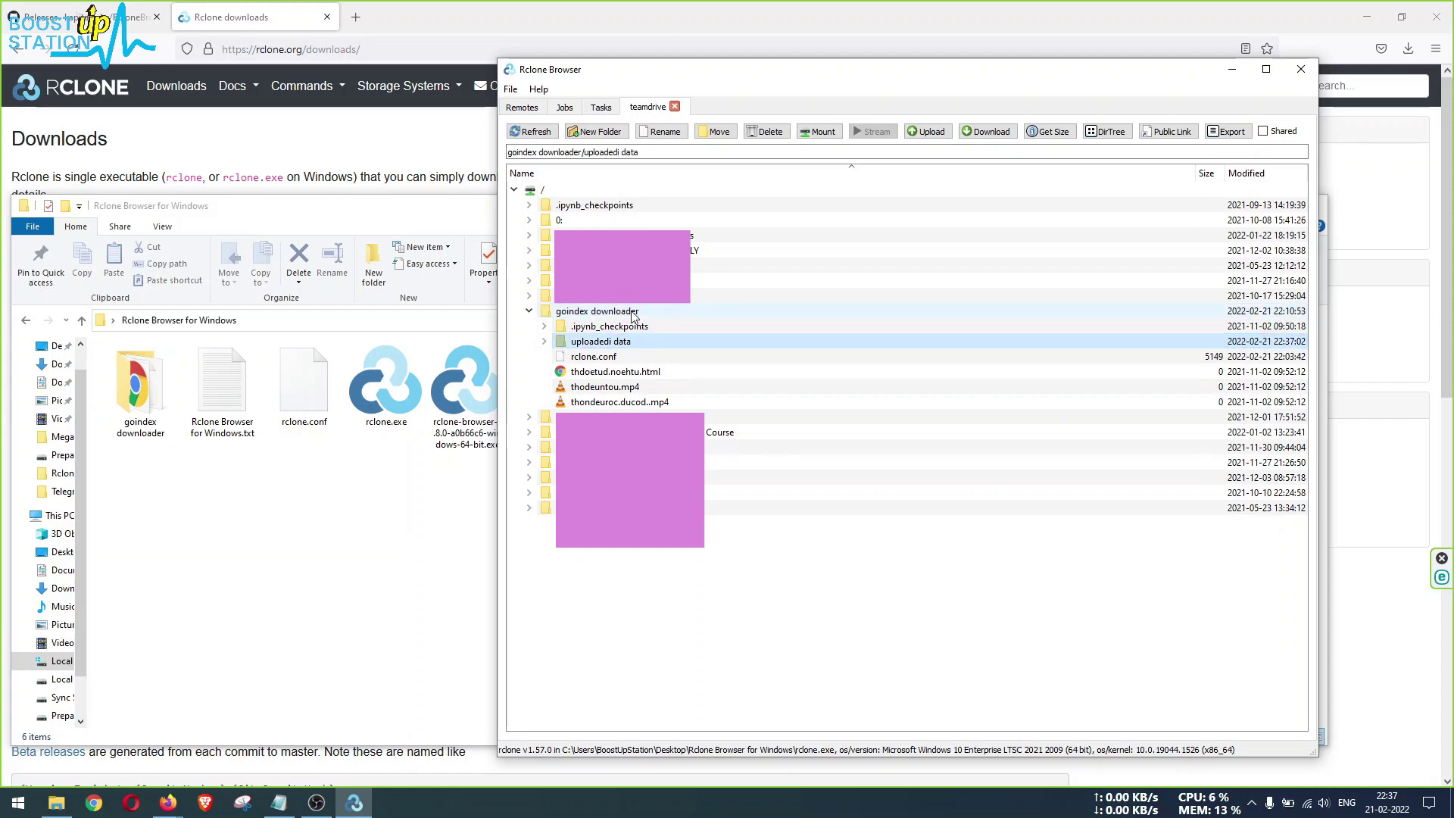
{"action": "left_click", "coordinate": [674, 312]}
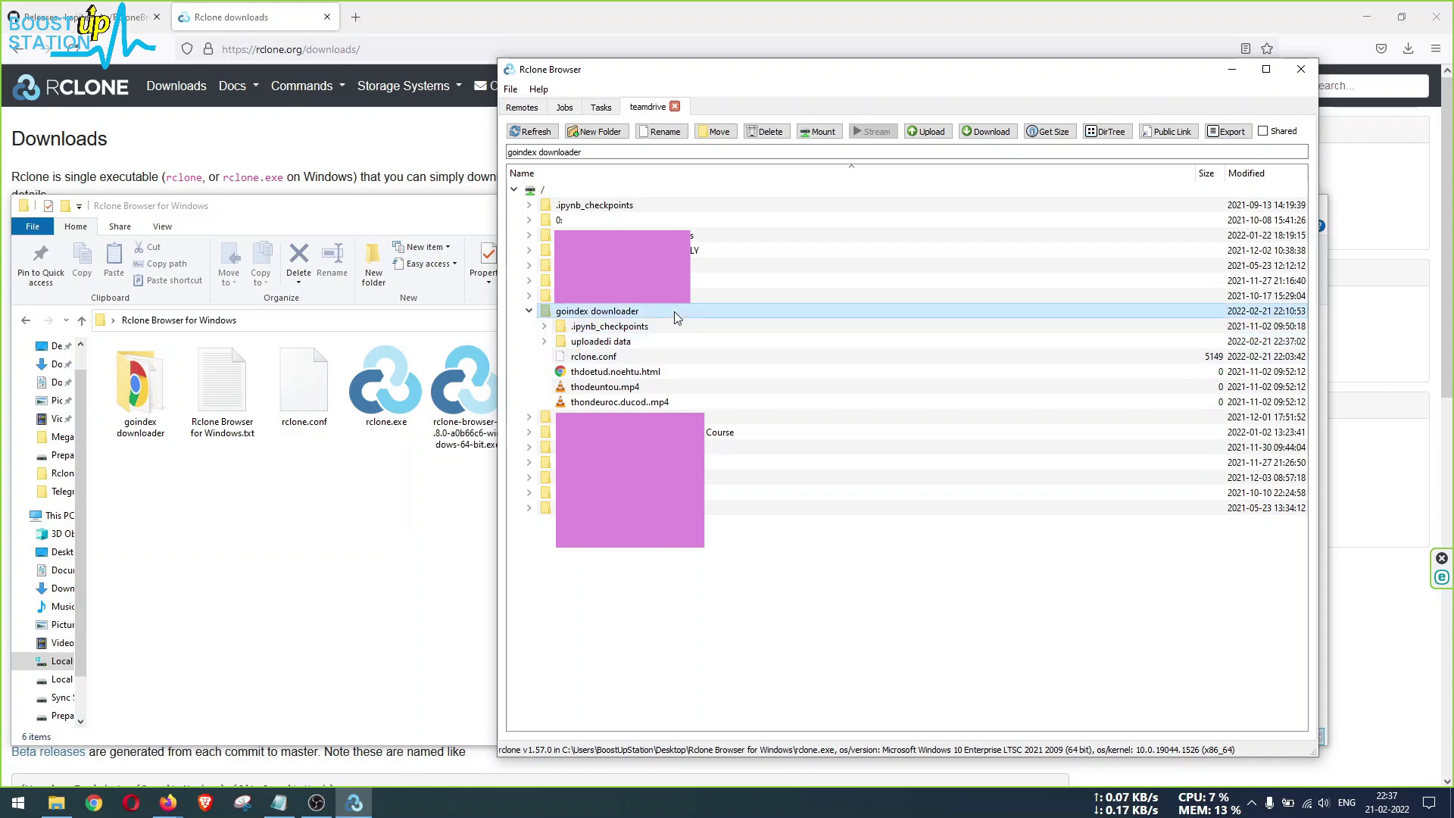
{"action": "left_click", "coordinate": [626, 343]}
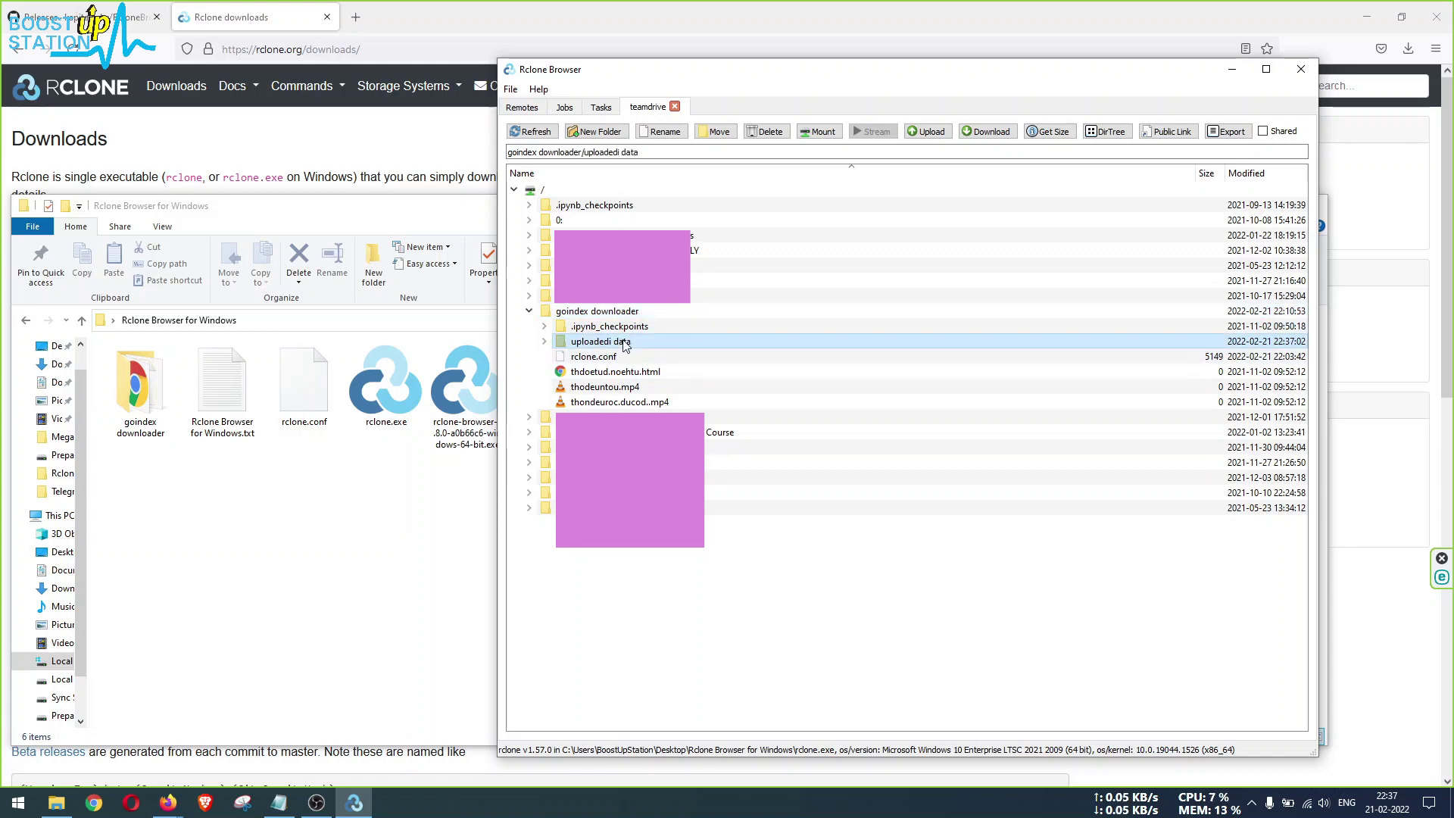
Start an upload into uploadedi data, pasting the local goindex downloader path as source
{"action": "left_click", "coordinate": [930, 132]}
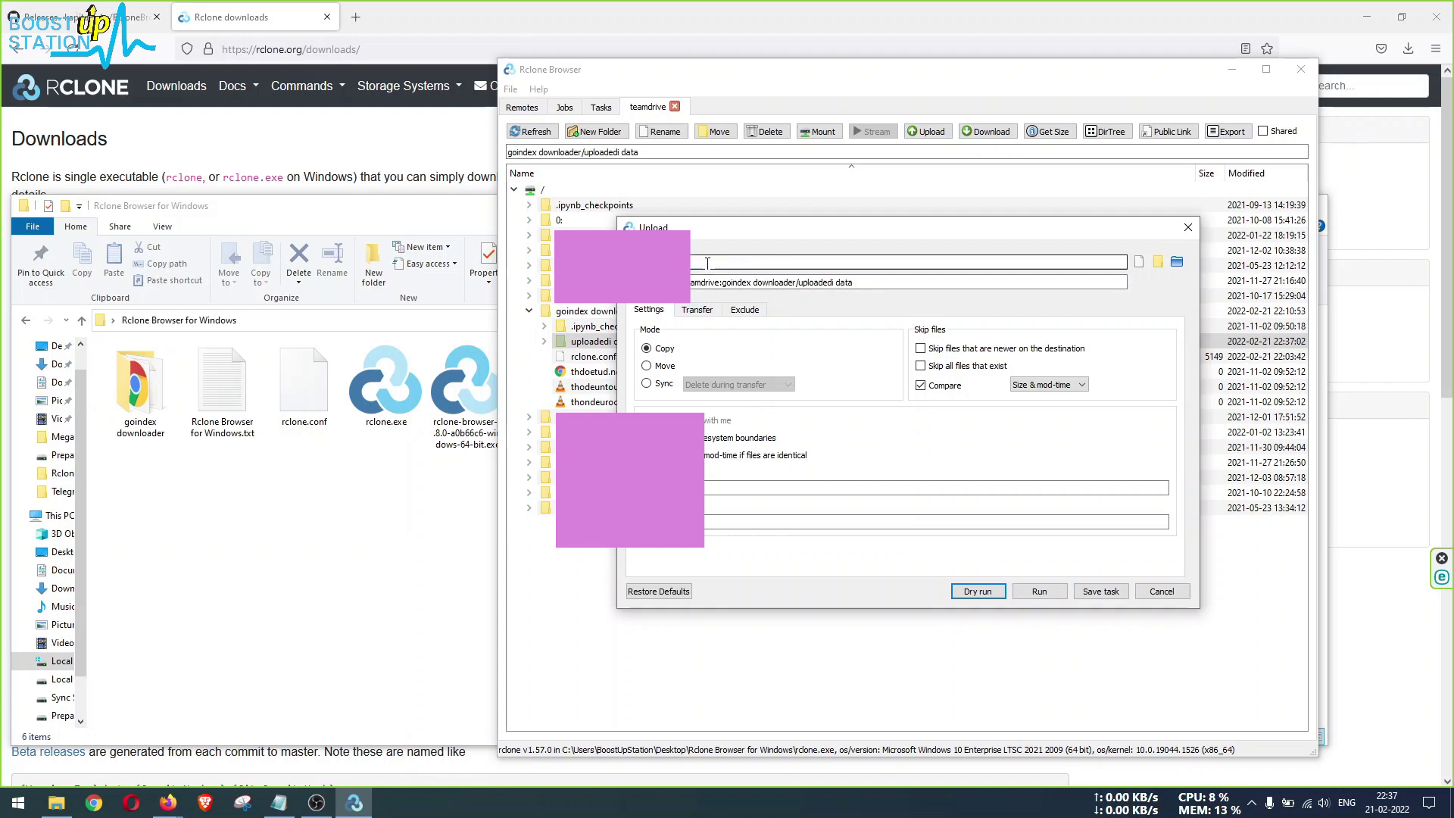
{"action": "left_click", "coordinate": [350, 467]}
{"action": "left_click", "coordinate": [132, 415]}
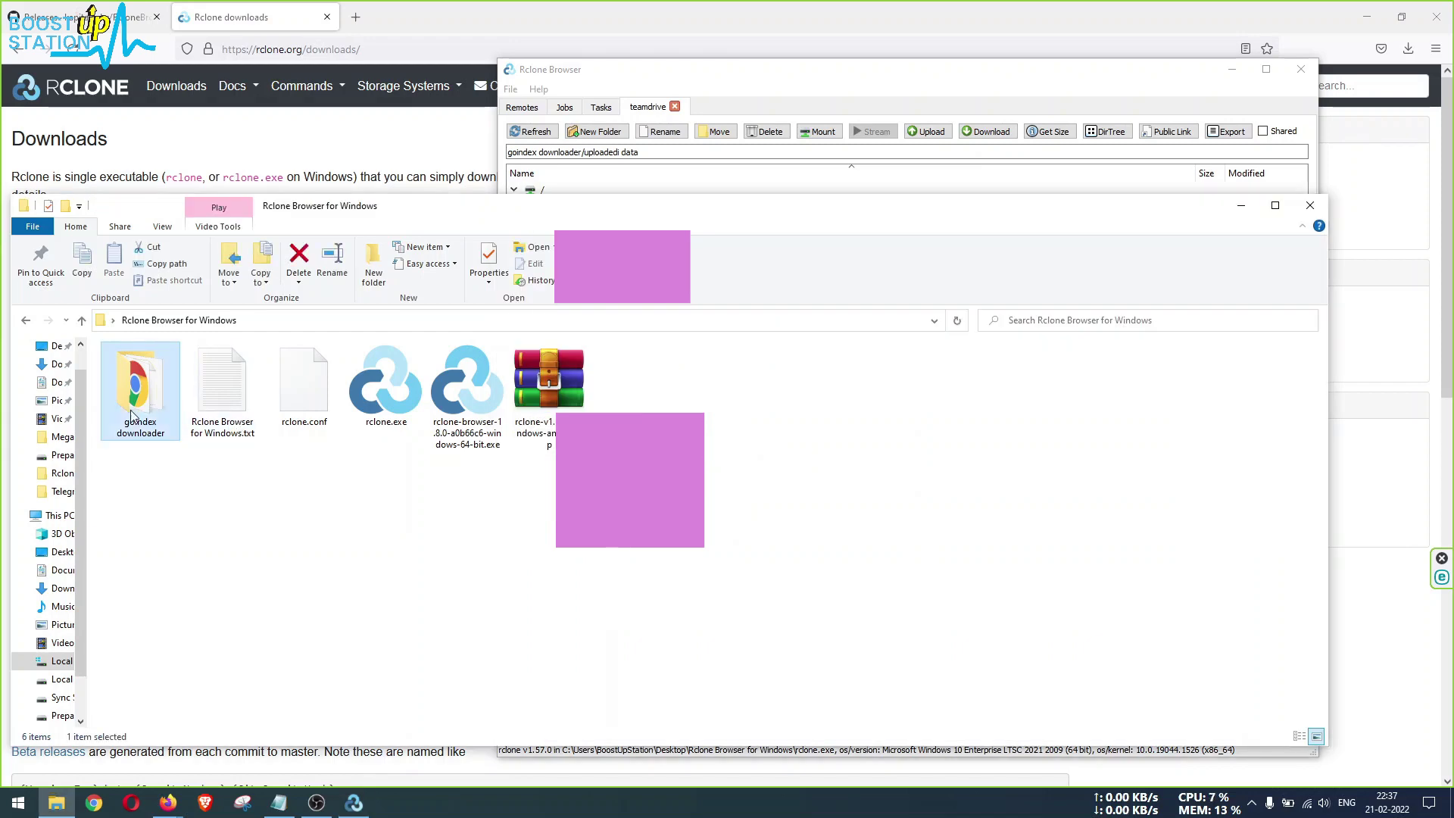
{"action": "left_click", "coordinate": [769, 108]}
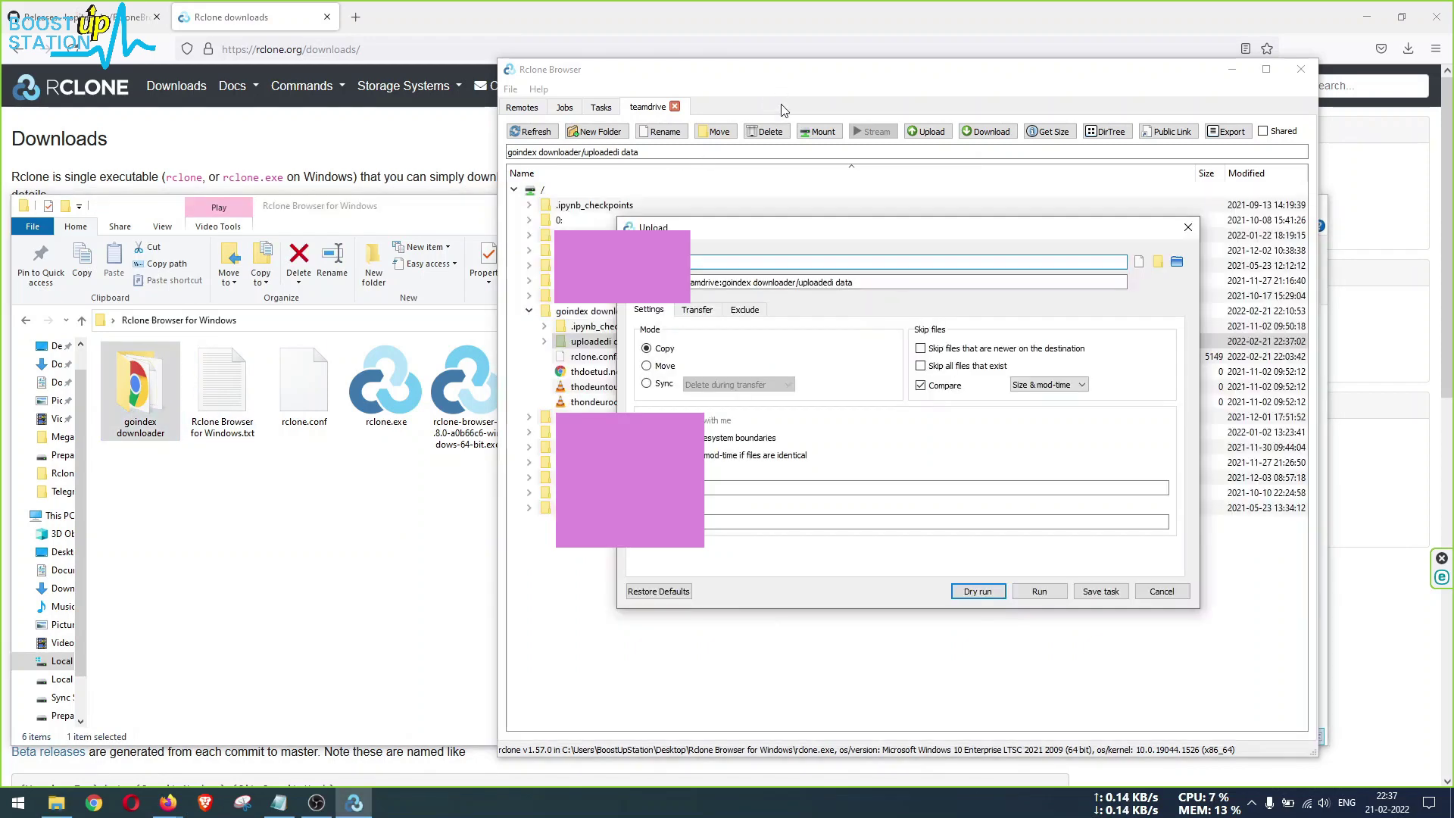
{"action": "double_click", "coordinate": [146, 389]}
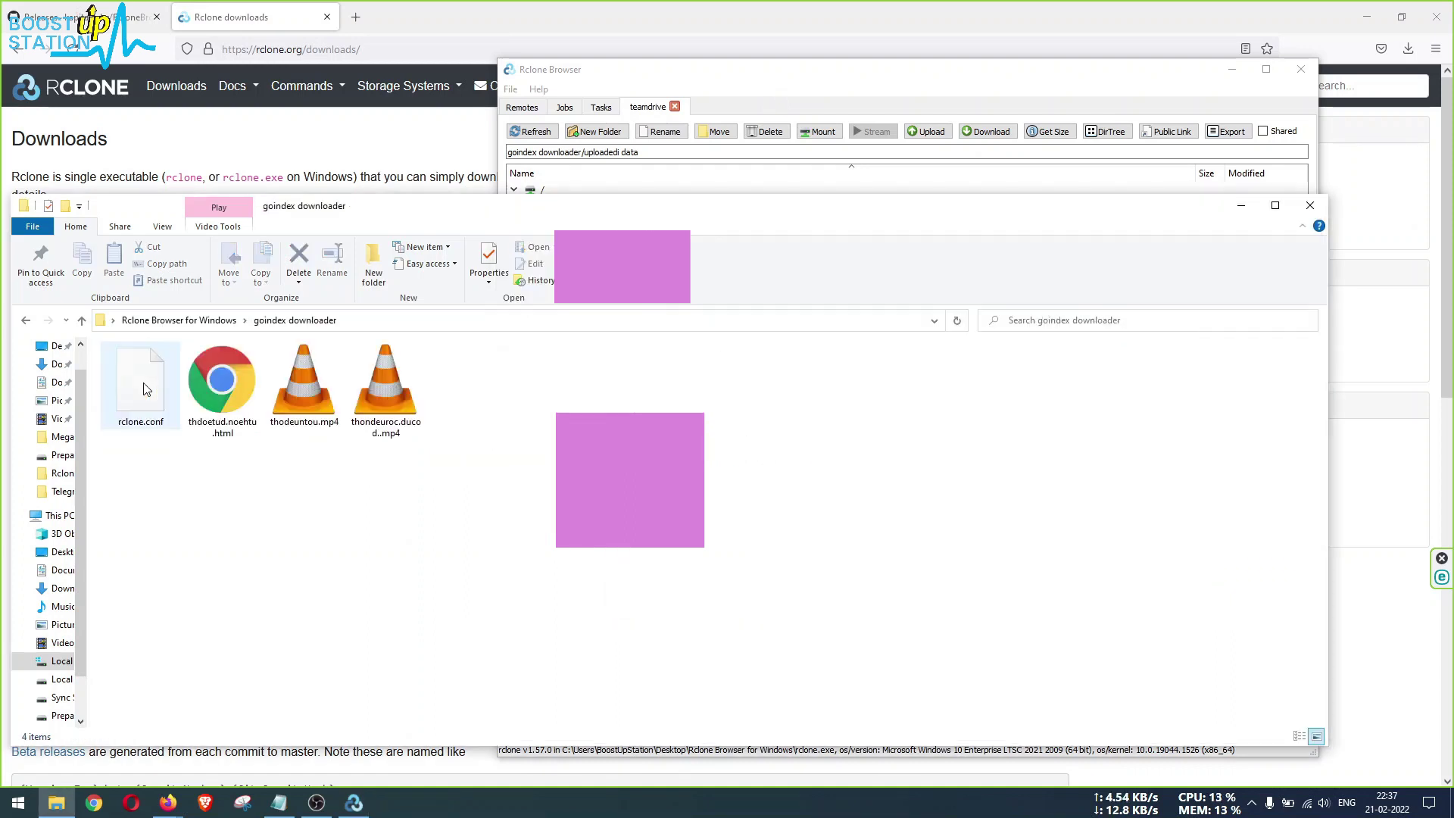
{"action": "left_click", "coordinate": [369, 315]}
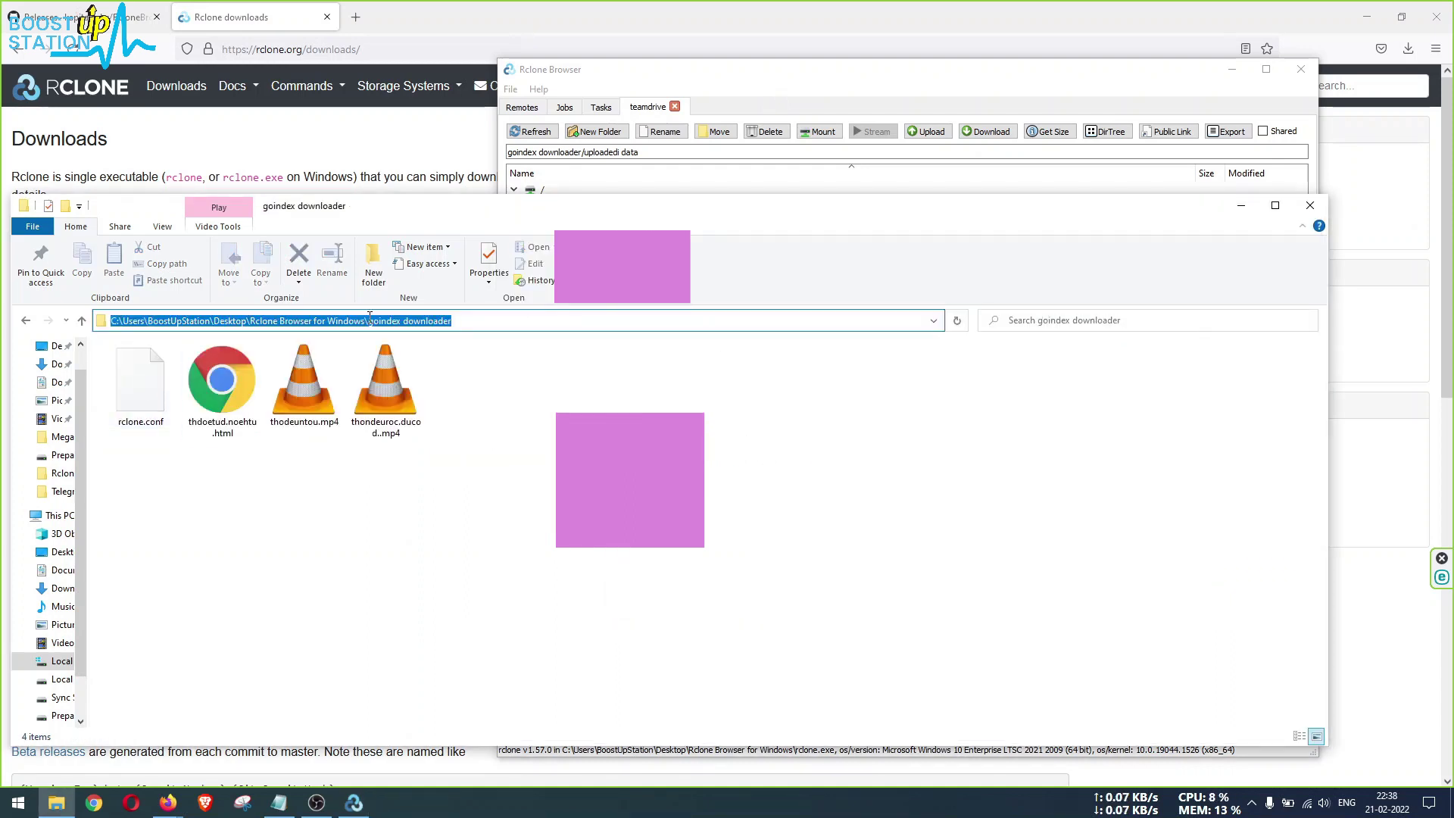
{"action": "right_click", "coordinate": [369, 316]}
{"action": "left_click", "coordinate": [412, 367]}
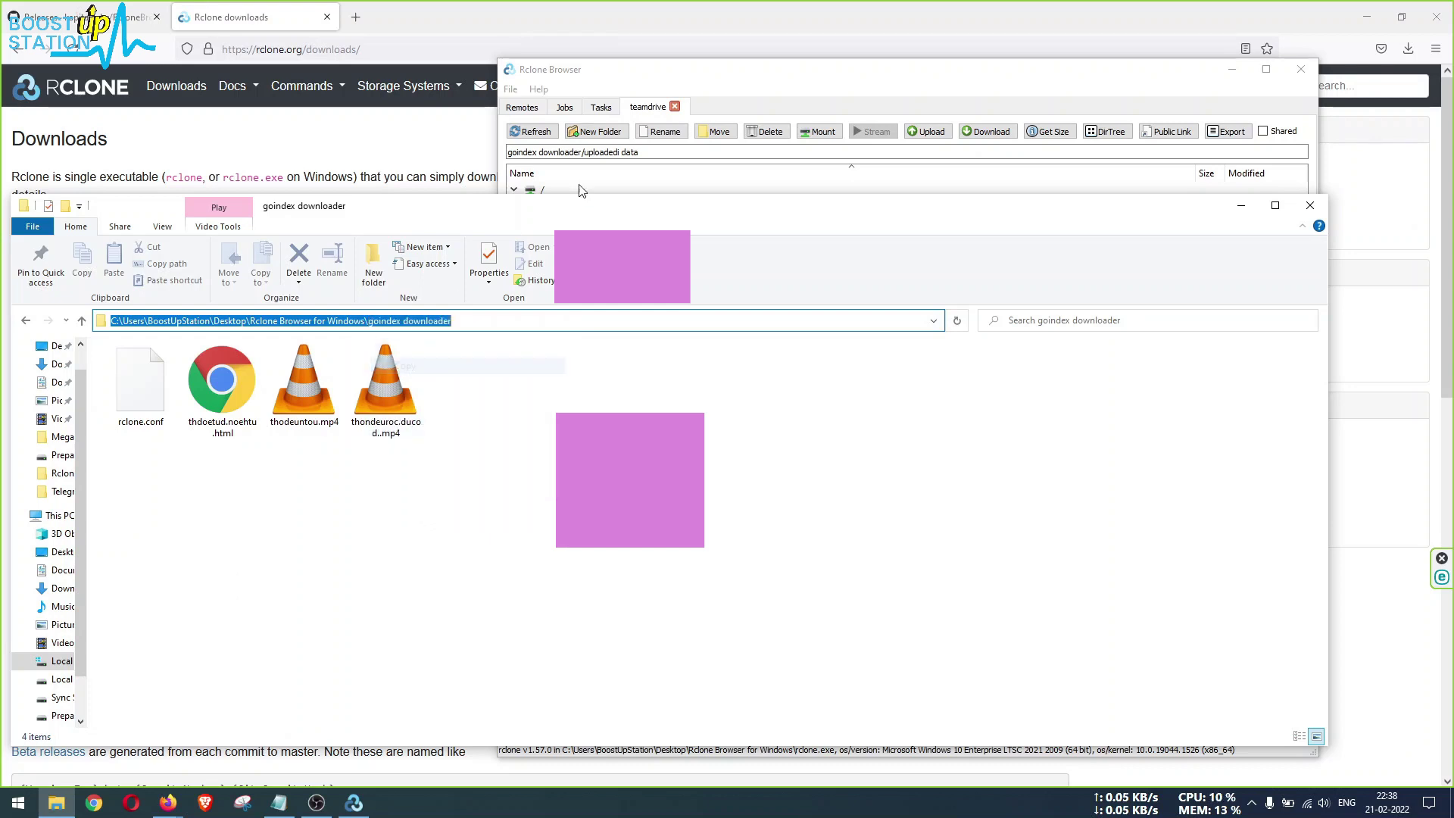
{"action": "left_click", "coordinate": [719, 263]}
{"action": "right_click", "coordinate": [719, 263]}
{"action": "left_click", "coordinate": [746, 349]}
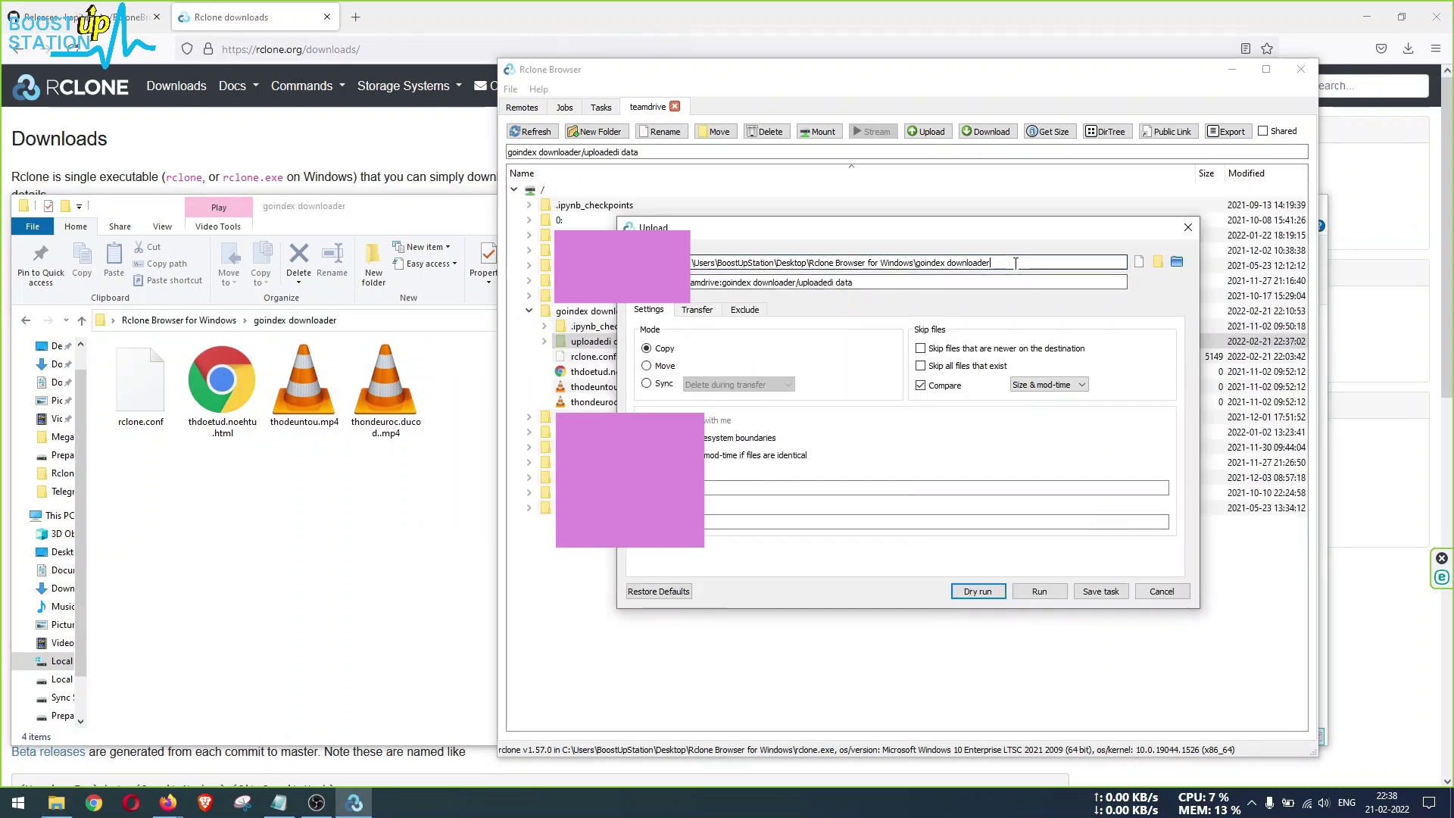
{"action": "left_click_drag", "start_coordinate": [1015, 263], "coordinate": [691, 263]}
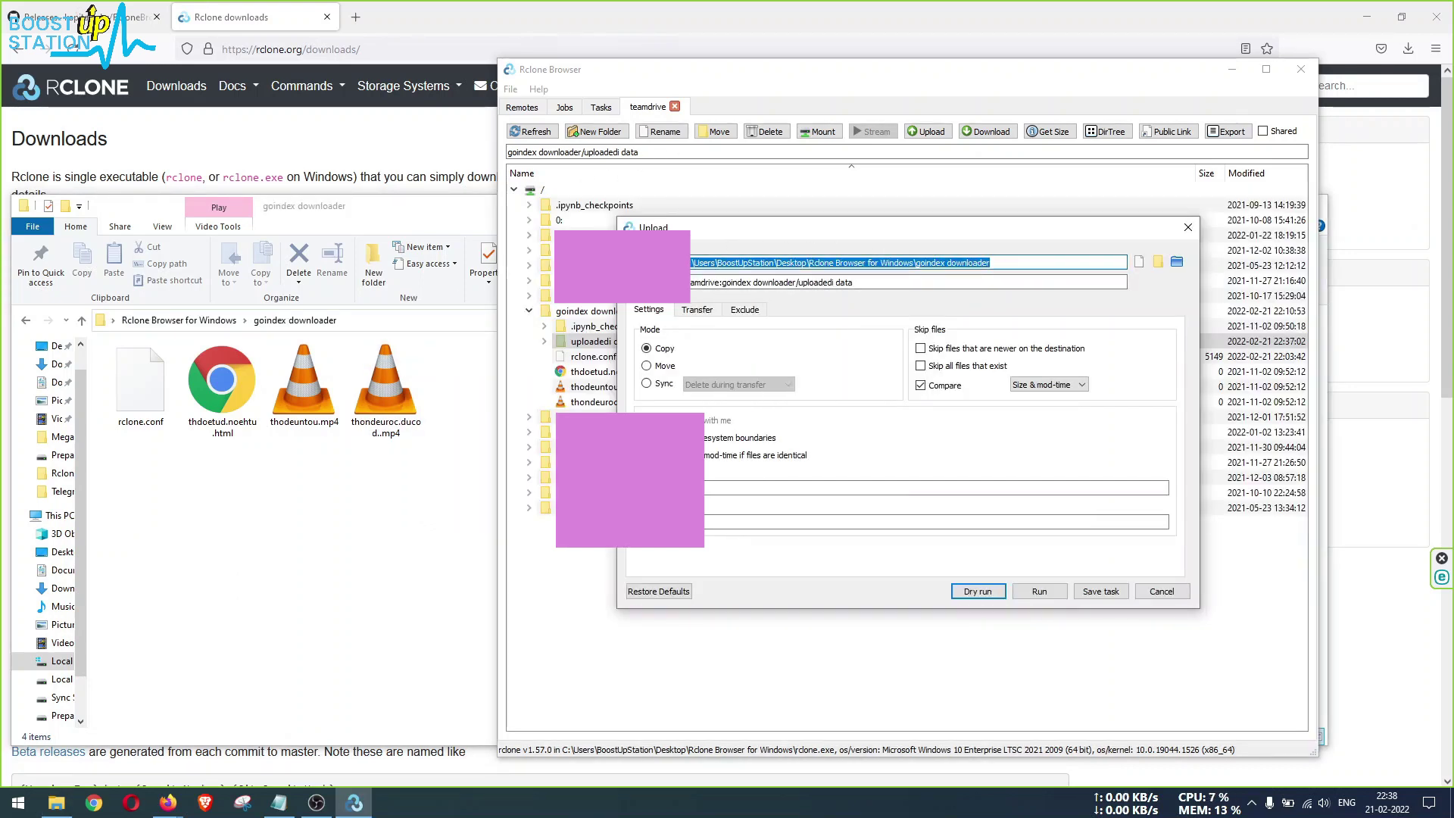
Append \rclone.conf to the source path so the upload copies that file
{"action": "left_click", "coordinate": [405, 596]}
{"action": "left_click", "coordinate": [143, 423]}
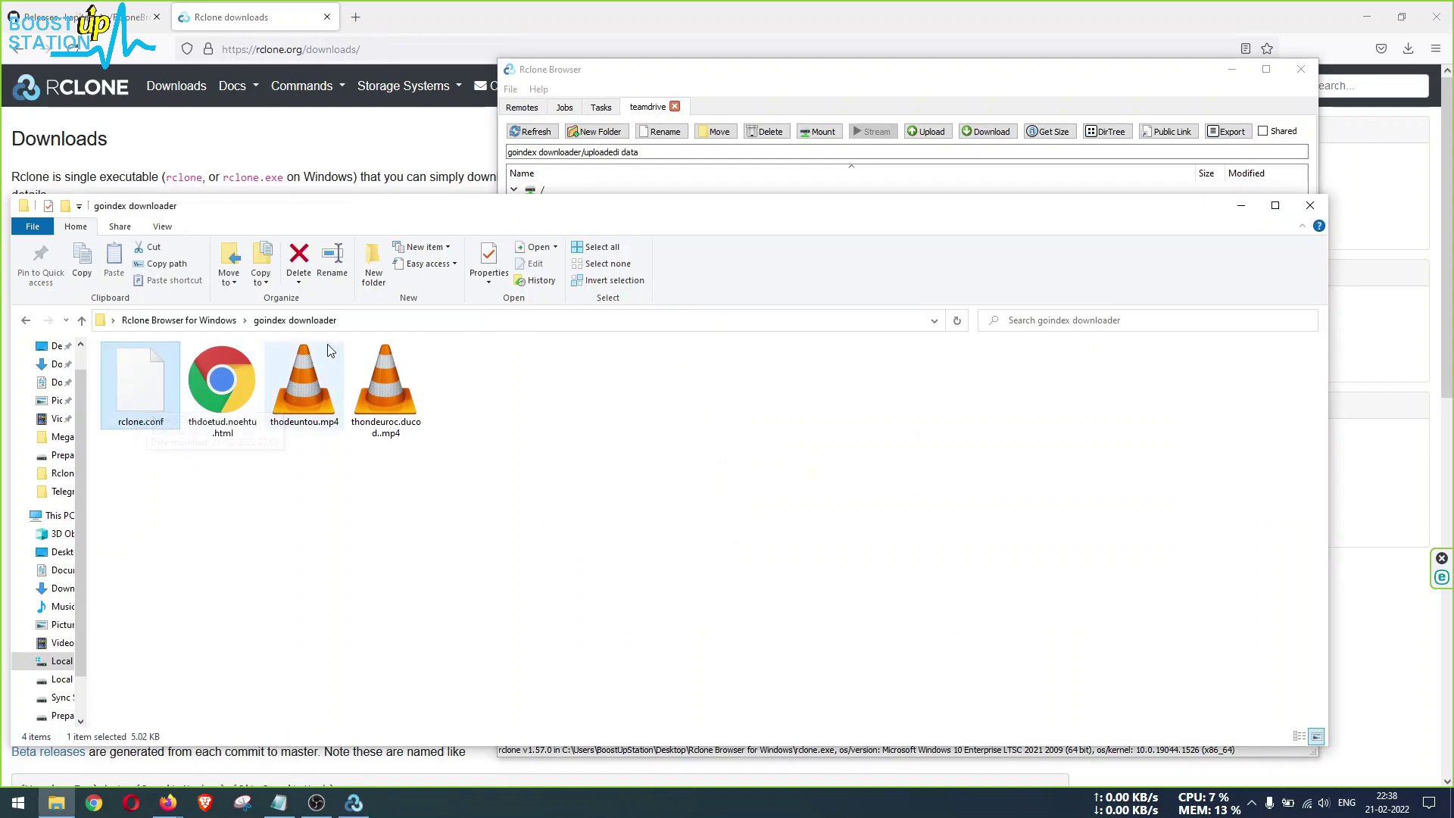
{"action": "left_click", "coordinate": [376, 321]}
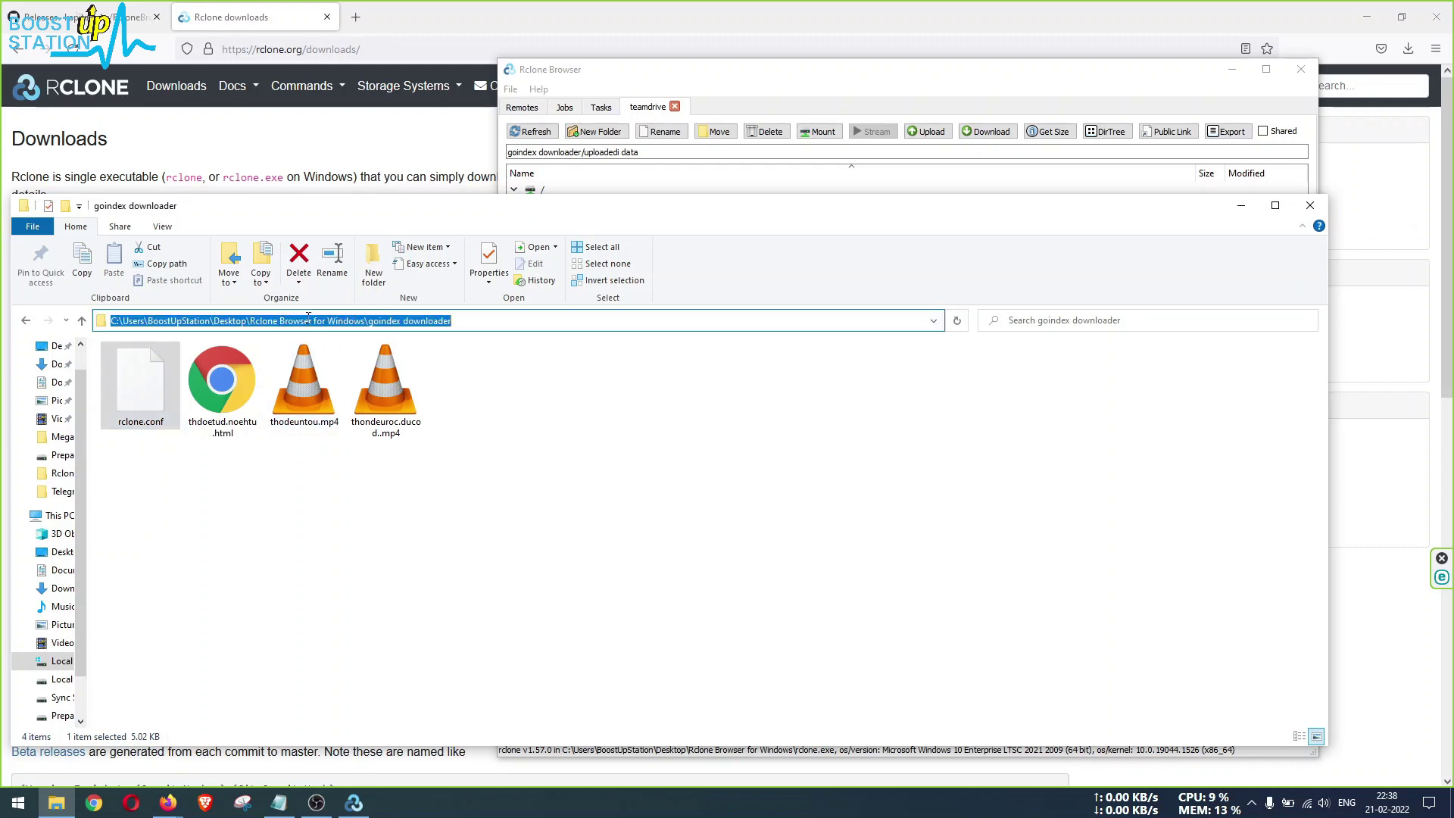
{"action": "left_click", "coordinate": [926, 132]}
{"action": "key", "text": "ctrl+v"}
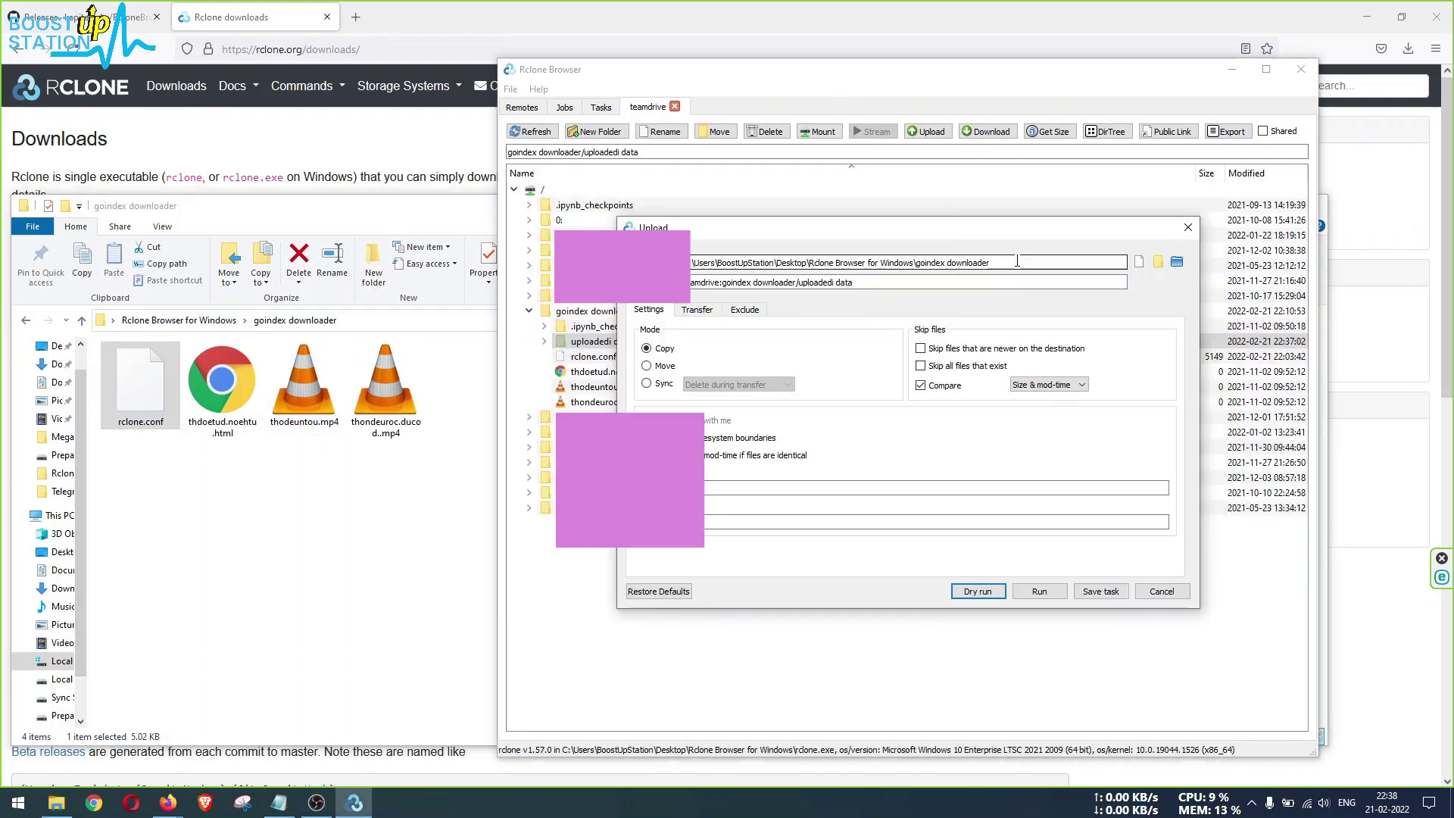
{"action": "type", "text": "\\rclon"}
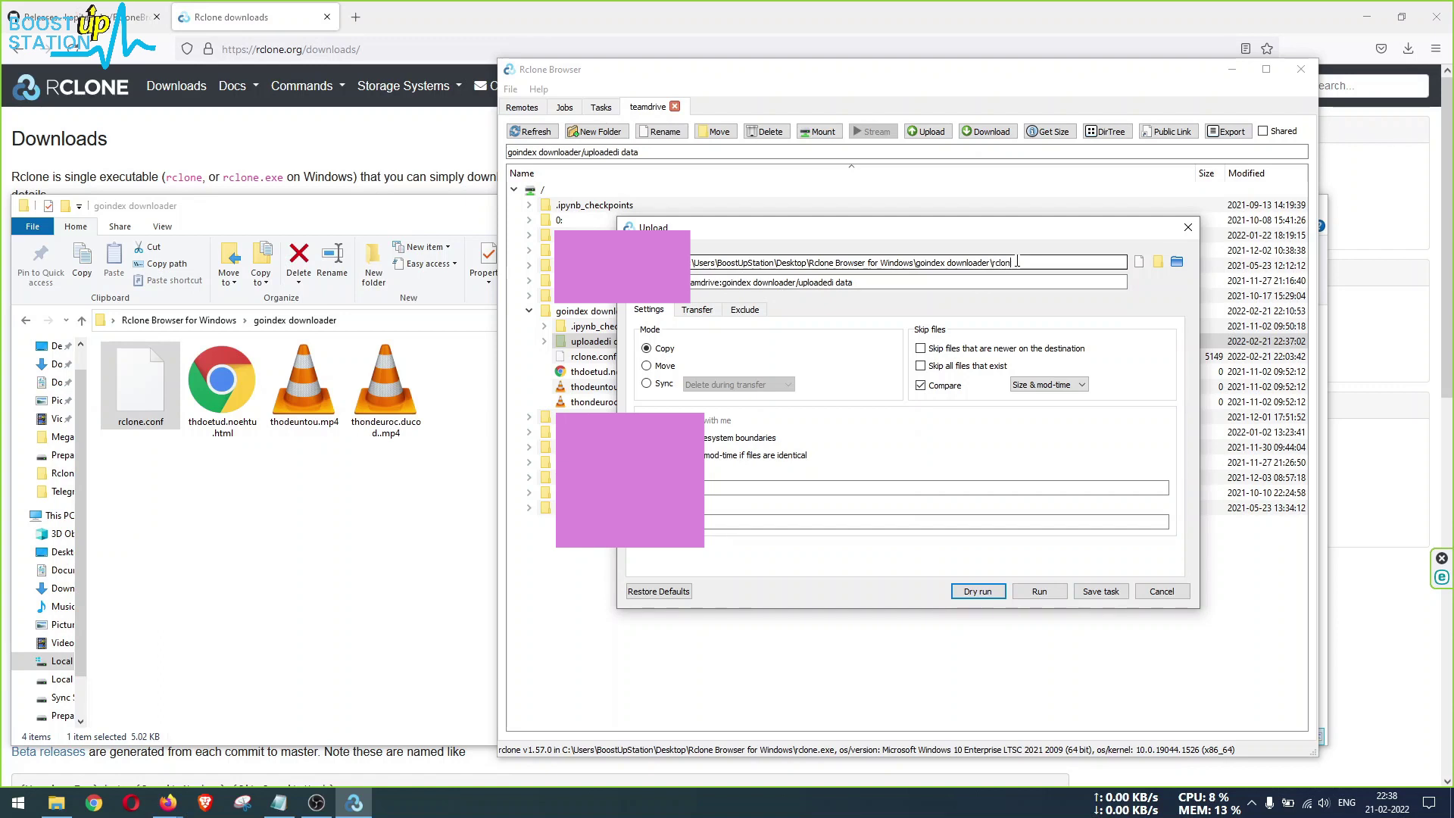
{"action": "type", "text": "f"}
{"action": "left_click", "coordinate": [1017, 262]}
{"action": "key", "text": "BackSpace"}
{"action": "left_click_drag", "start_coordinate": [993, 263], "coordinate": [1081, 264]}
{"action": "left_click", "coordinate": [1083, 264]}
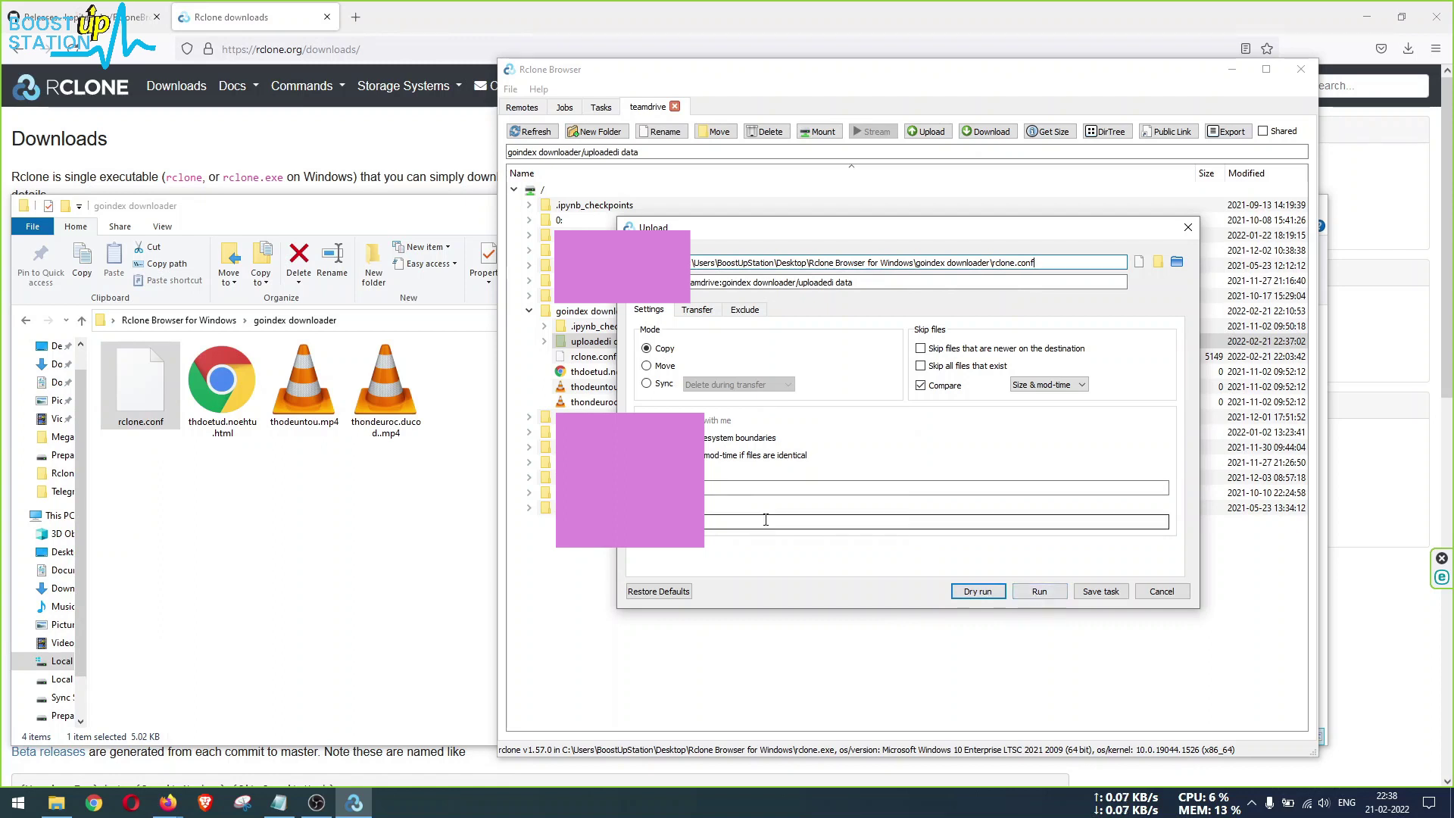
{"action": "left_click", "coordinate": [720, 520]}
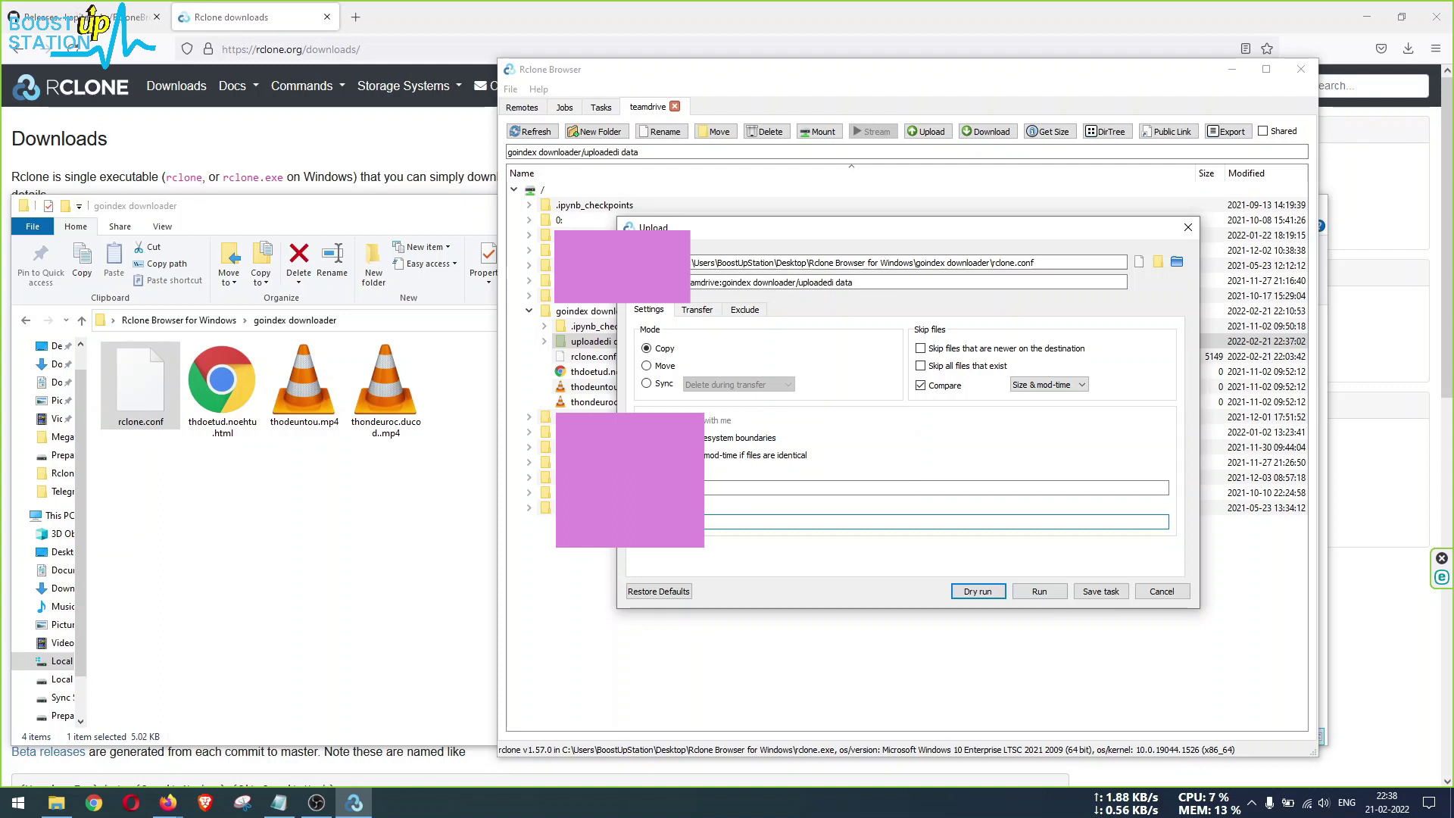
Save the upload as task 'upload 1' and run it from the Tasks tab
{"action": "left_click", "coordinate": [1095, 598]}
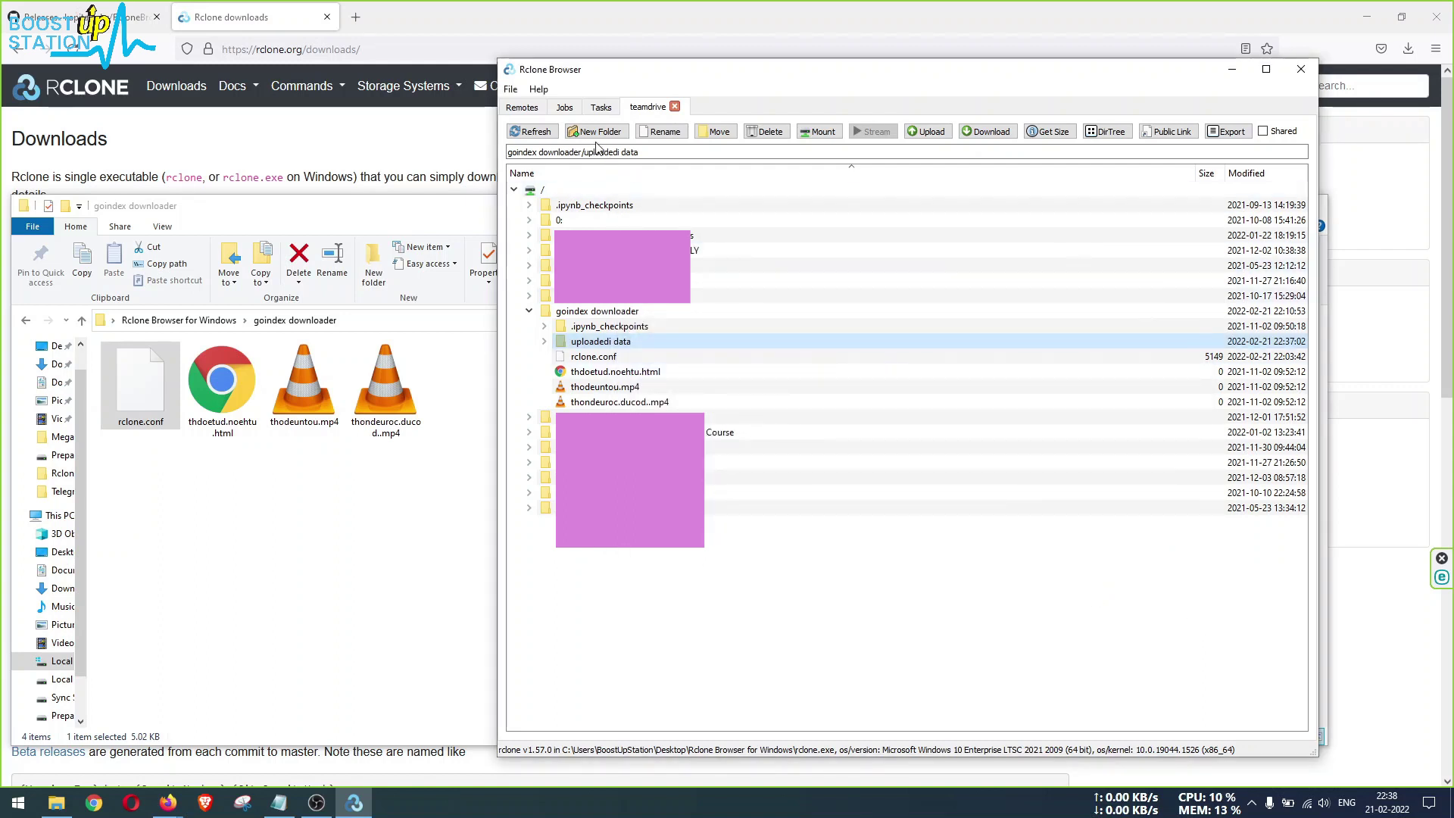
{"action": "left_click", "coordinate": [564, 108]}
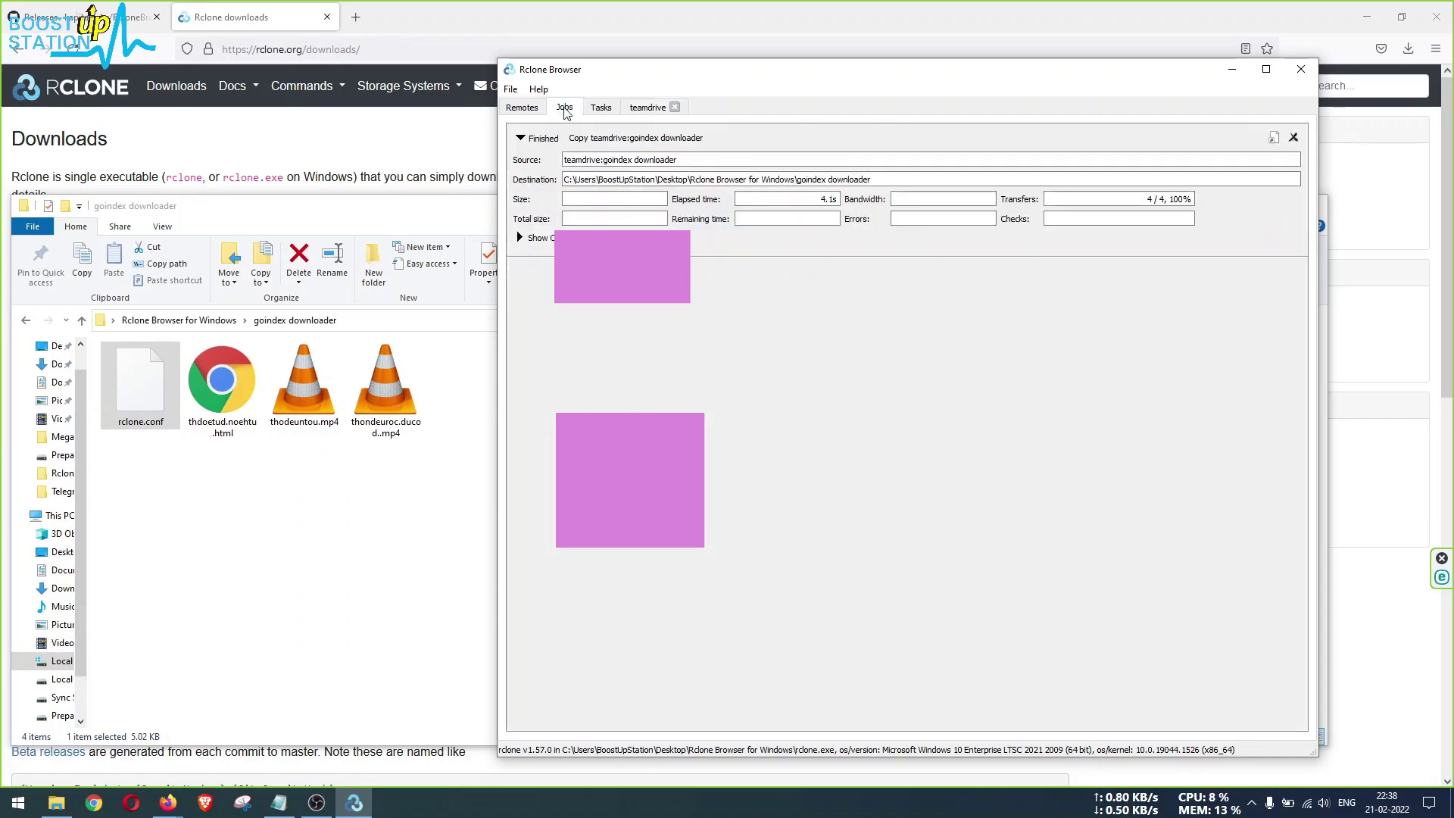
{"action": "left_click", "coordinate": [648, 107]}
{"action": "left_click", "coordinate": [600, 107]}
{"action": "left_click", "coordinate": [555, 144]}
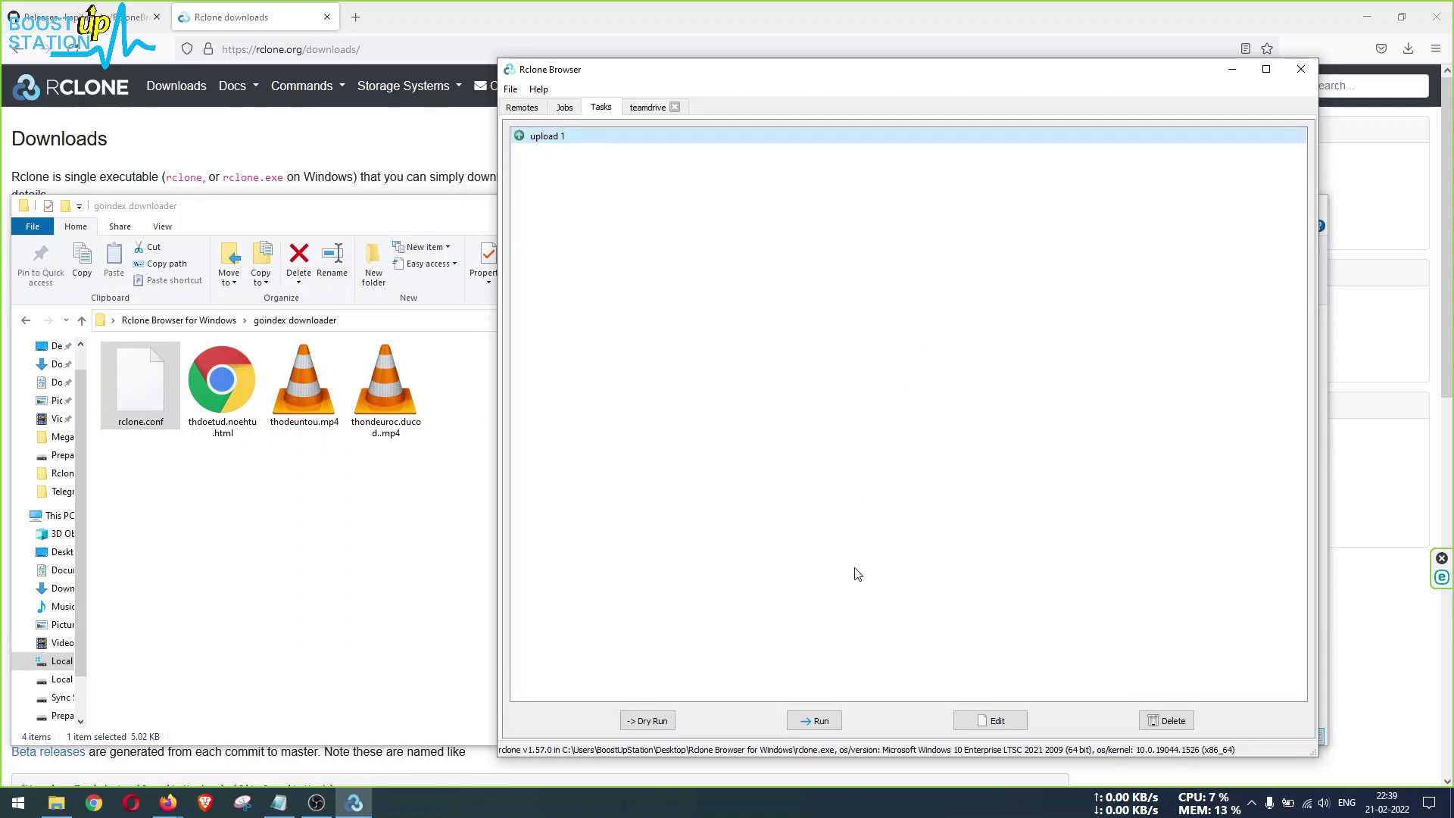
{"action": "left_click", "coordinate": [814, 720]}
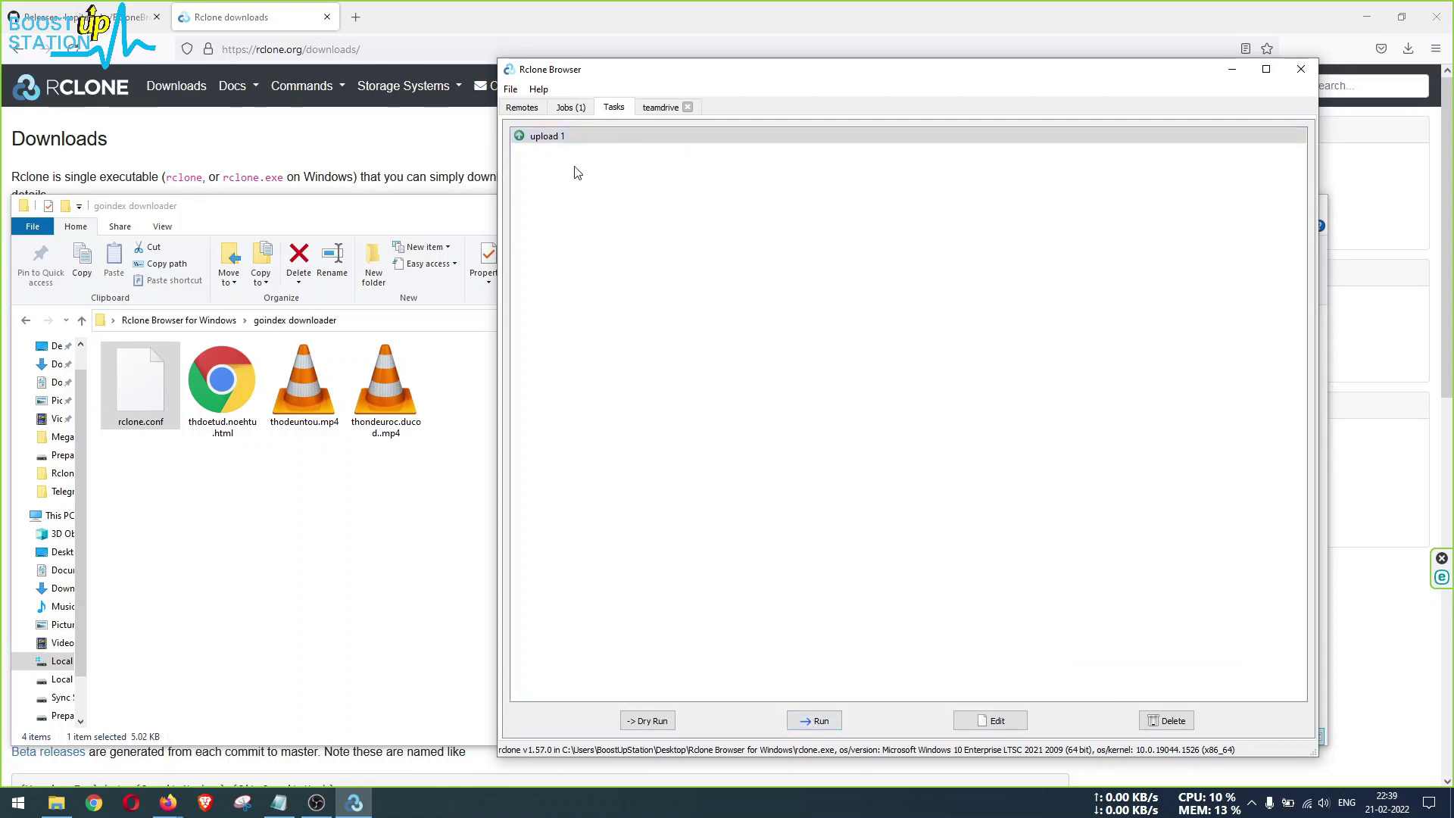
Check the completed upload job, then confirm rclone.conf appears inside uploadedi data
{"action": "left_click", "coordinate": [580, 108]}
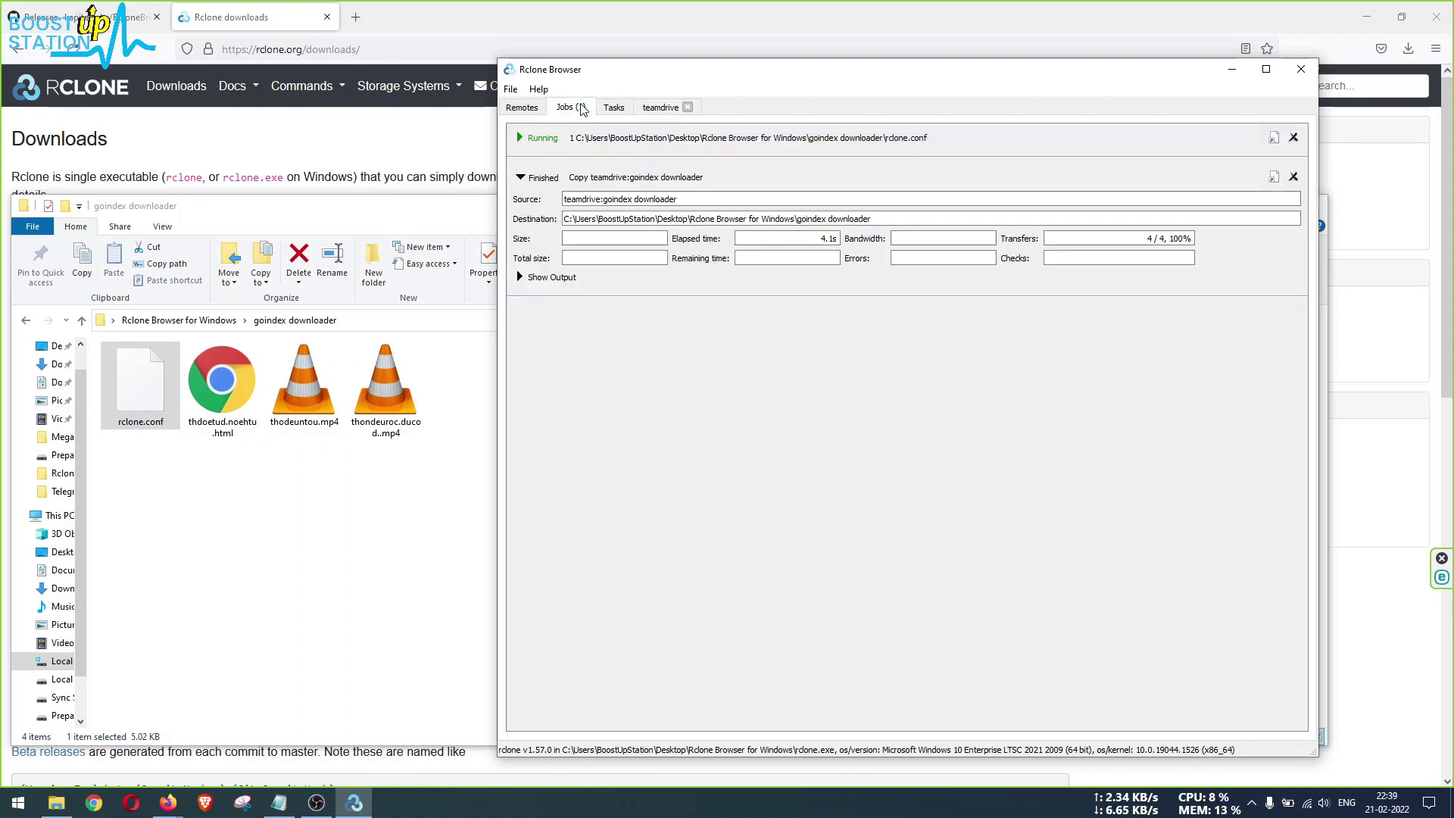
{"action": "left_click", "coordinate": [558, 141]}
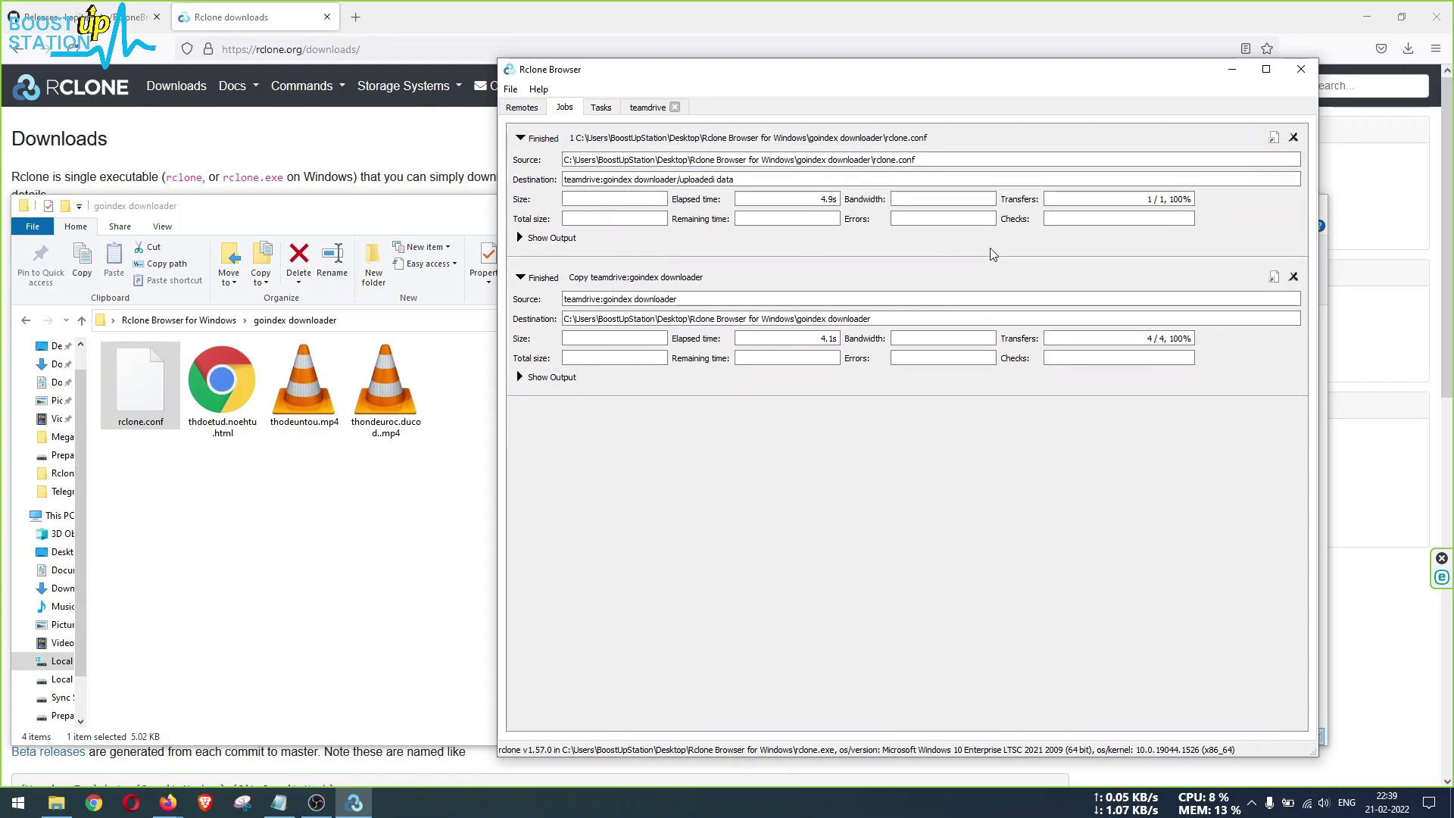
{"action": "left_click", "coordinate": [655, 108]}
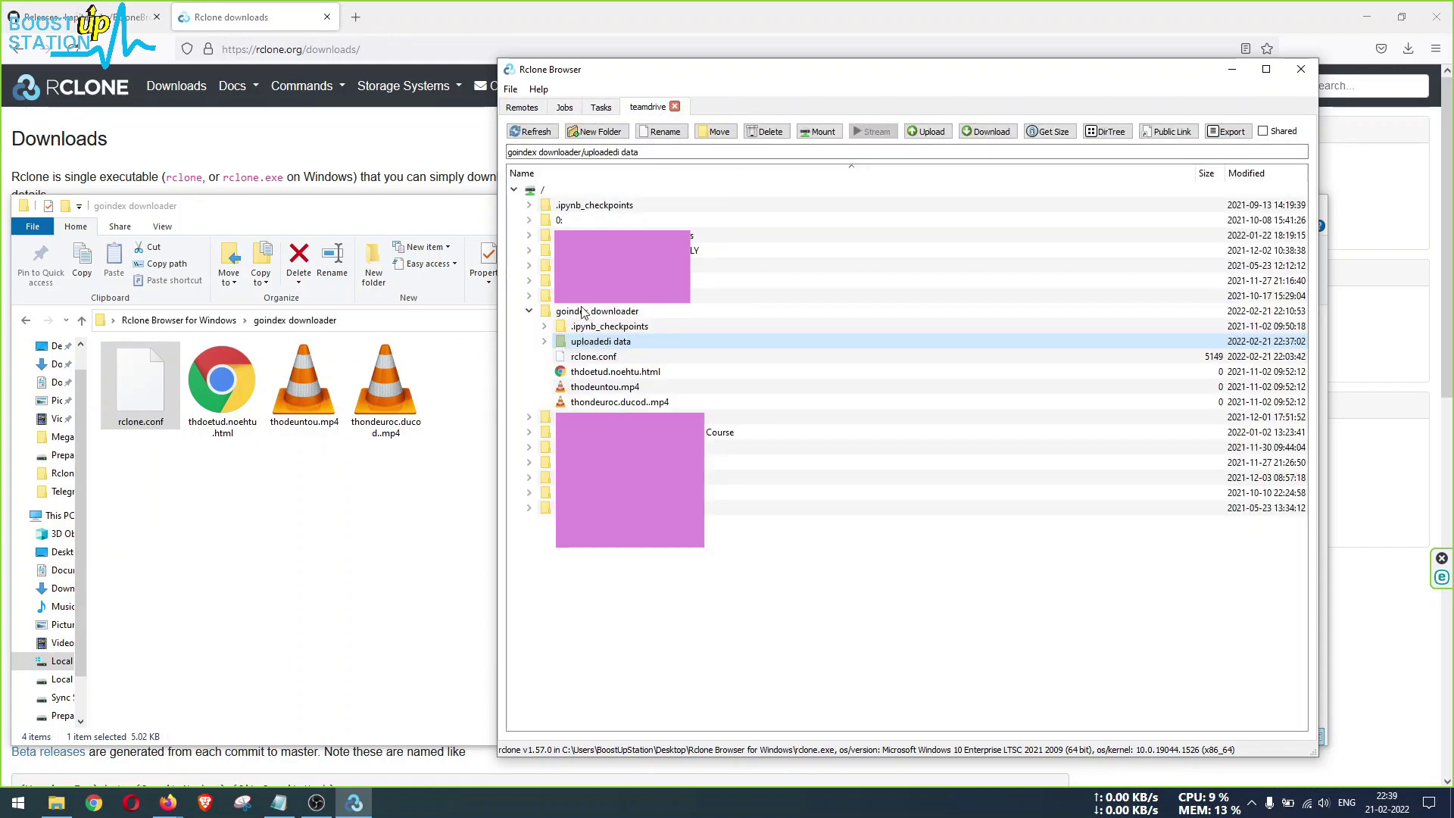
{"action": "left_click", "coordinate": [544, 341]}
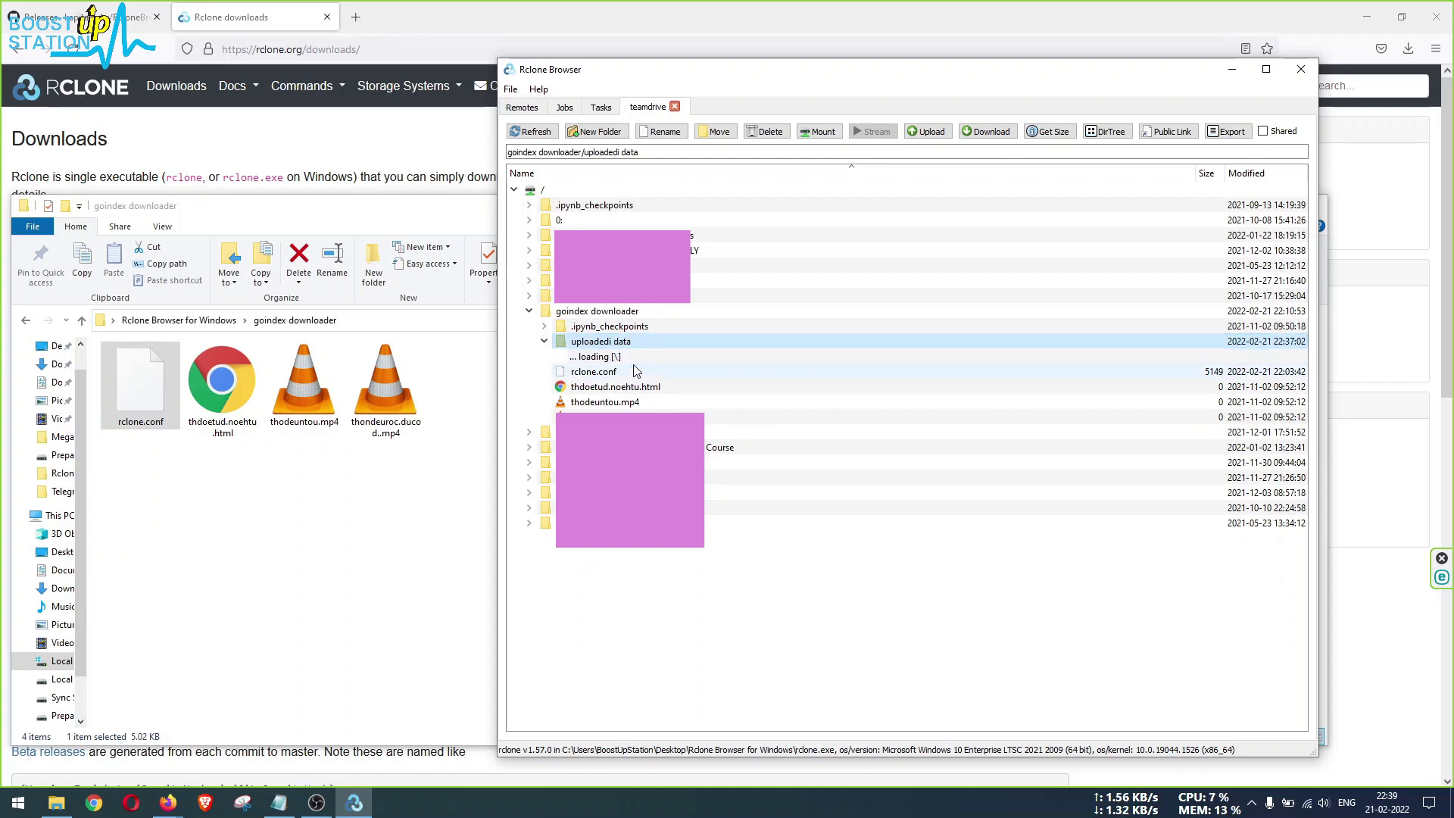
{"action": "left_click", "coordinate": [617, 360]}
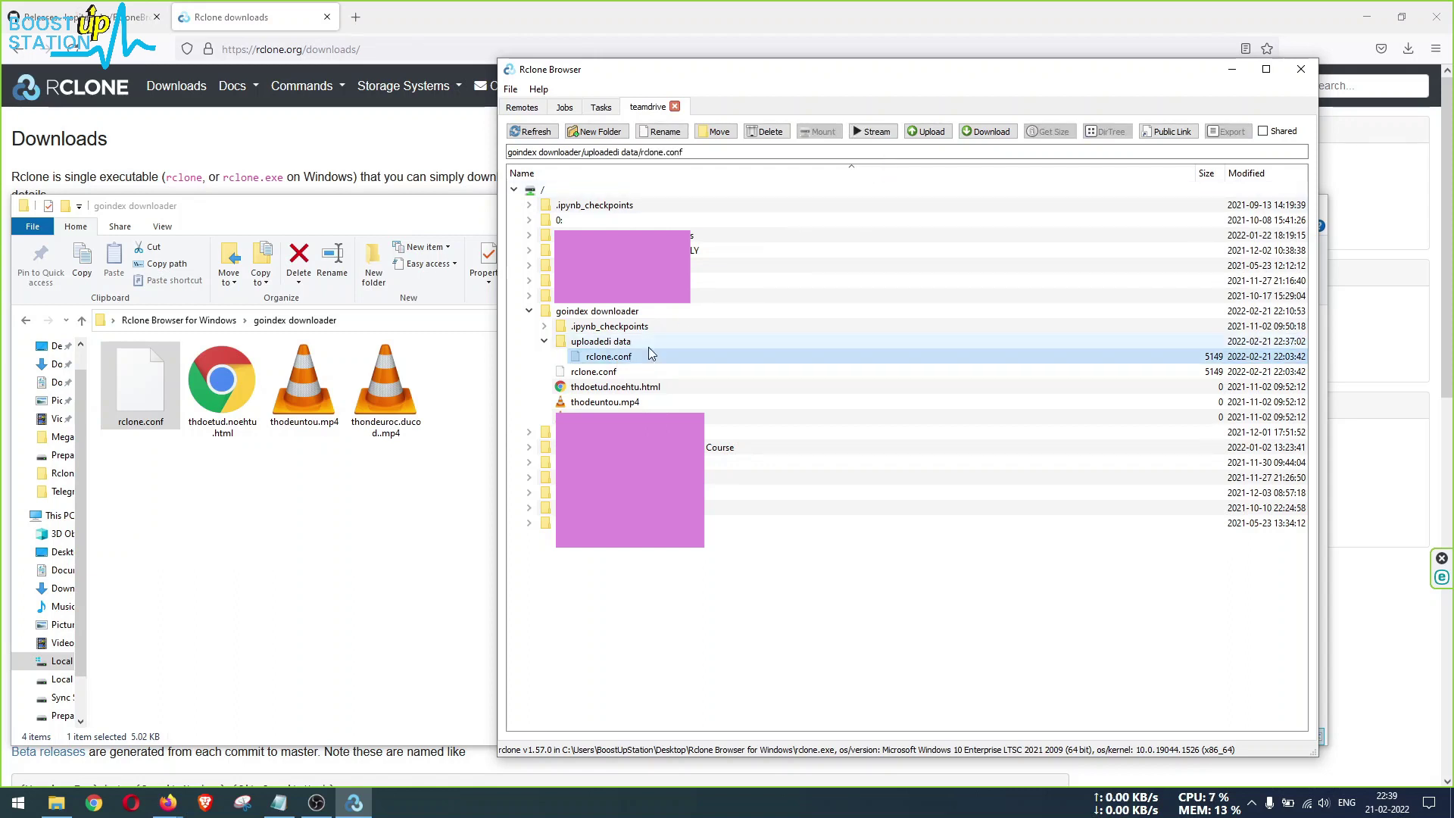
{"action": "left_click", "coordinate": [619, 344]}
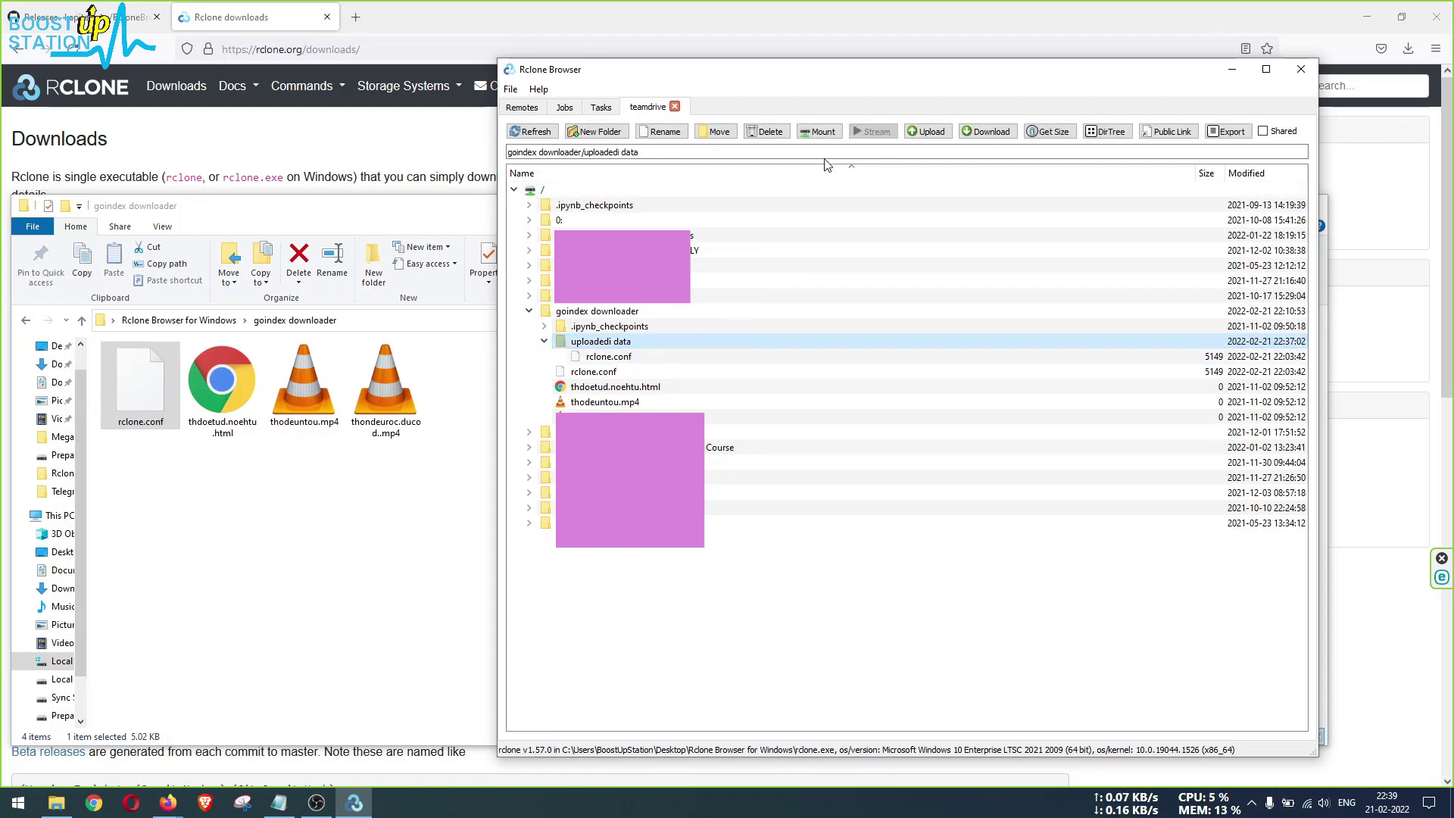
Run an upload into uploadedi data with the local goindex downloader folder as source
{"action": "left_click", "coordinate": [927, 131]}
{"action": "left_click", "coordinate": [920, 261]}
{"action": "type", "text": "C:\\Users\\BoostUpStation\\Desktop\\Rclone Browser for Windows\\goindex downloader"}
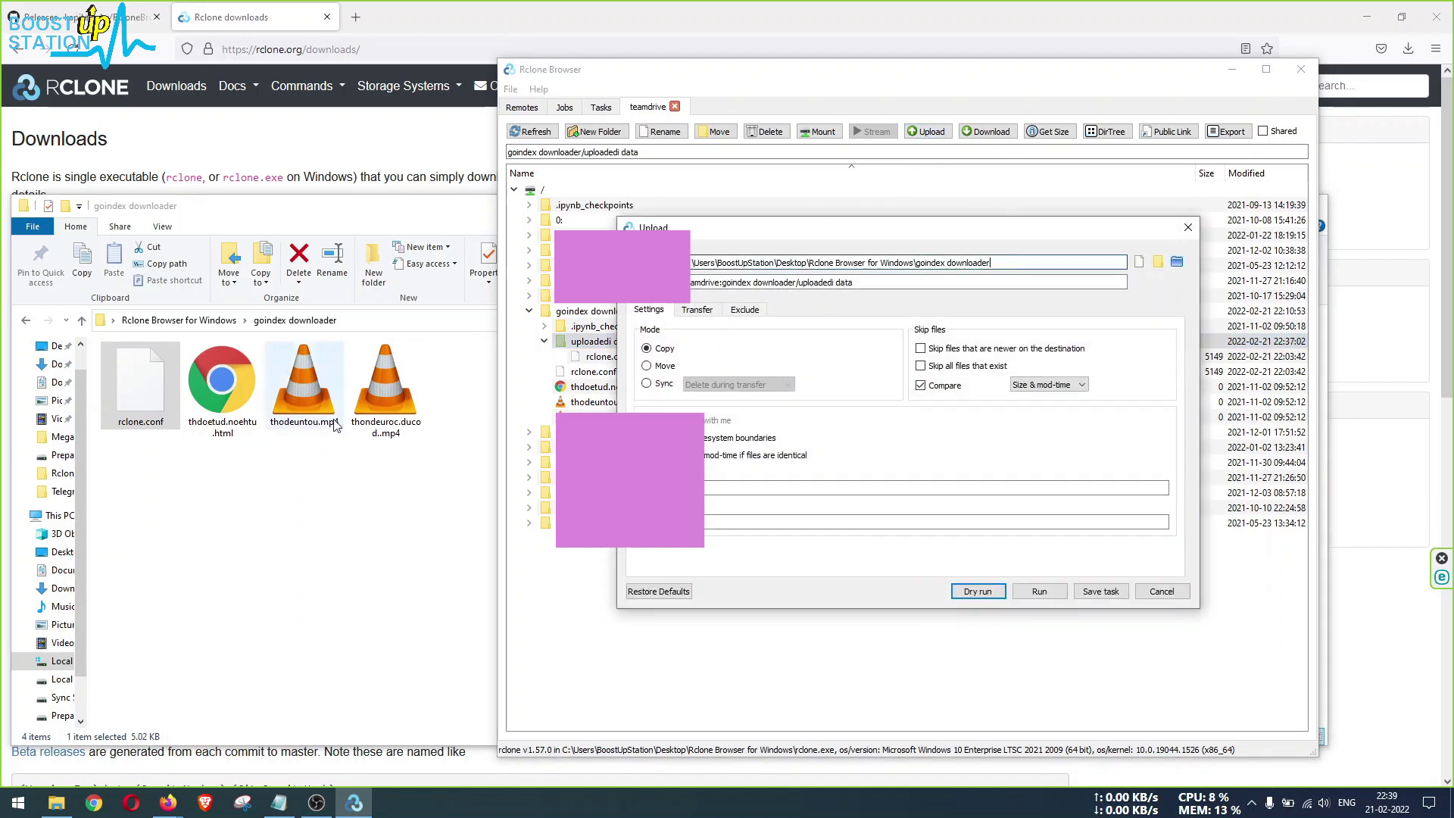
{"action": "left_click", "coordinate": [156, 320]}
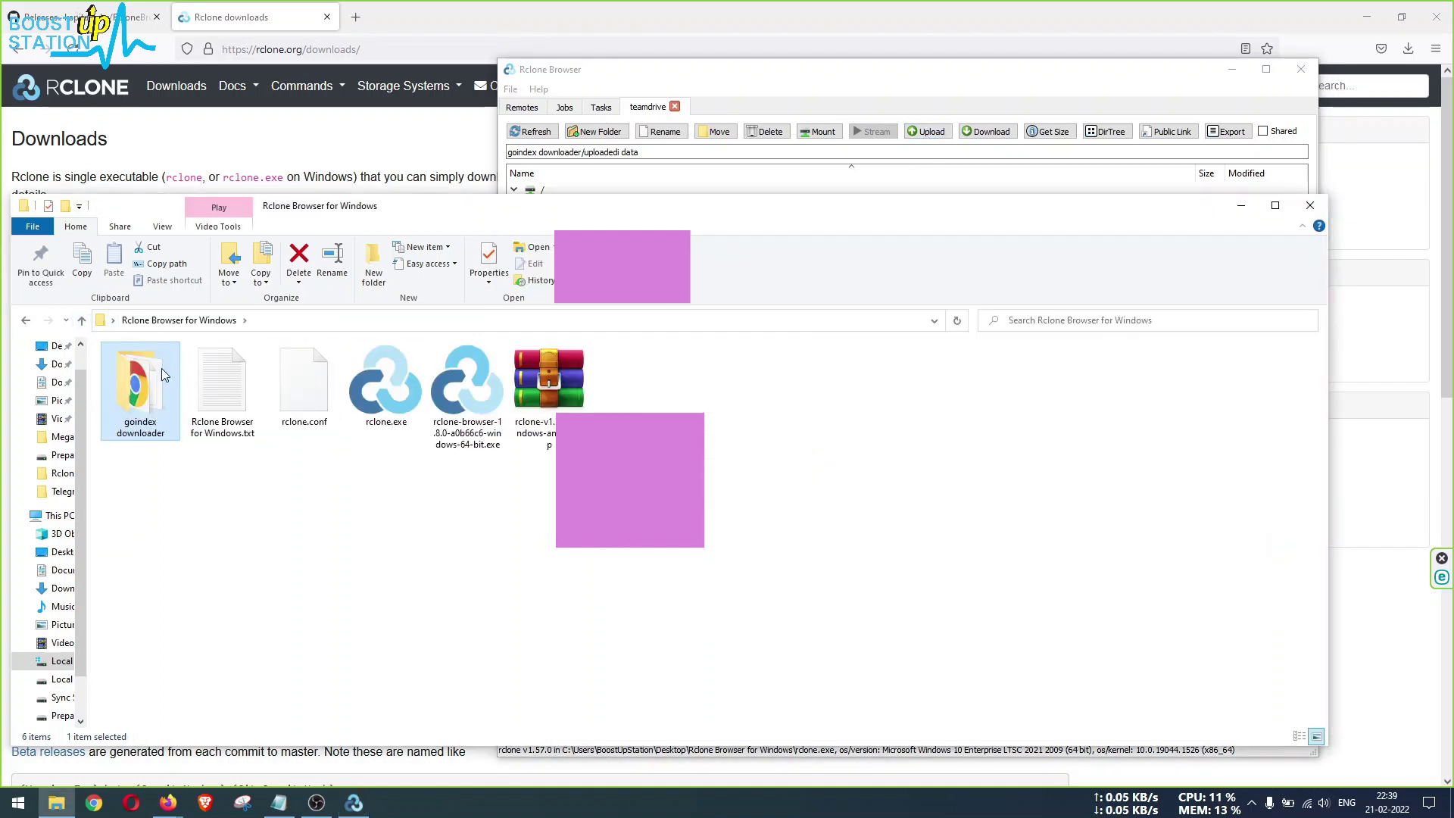
{"action": "left_click", "coordinate": [887, 175]}
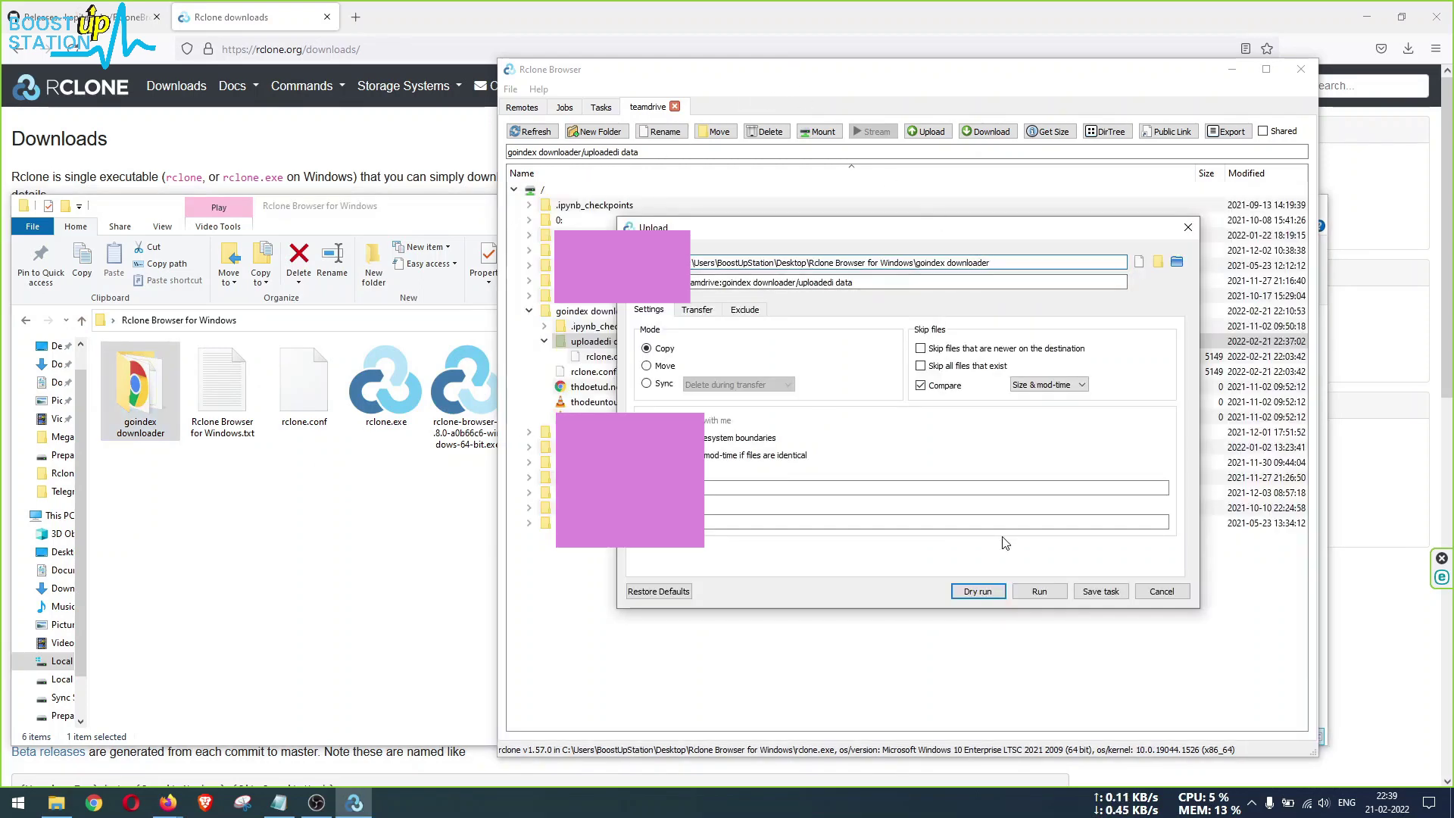
{"action": "left_click", "coordinate": [1039, 591]}
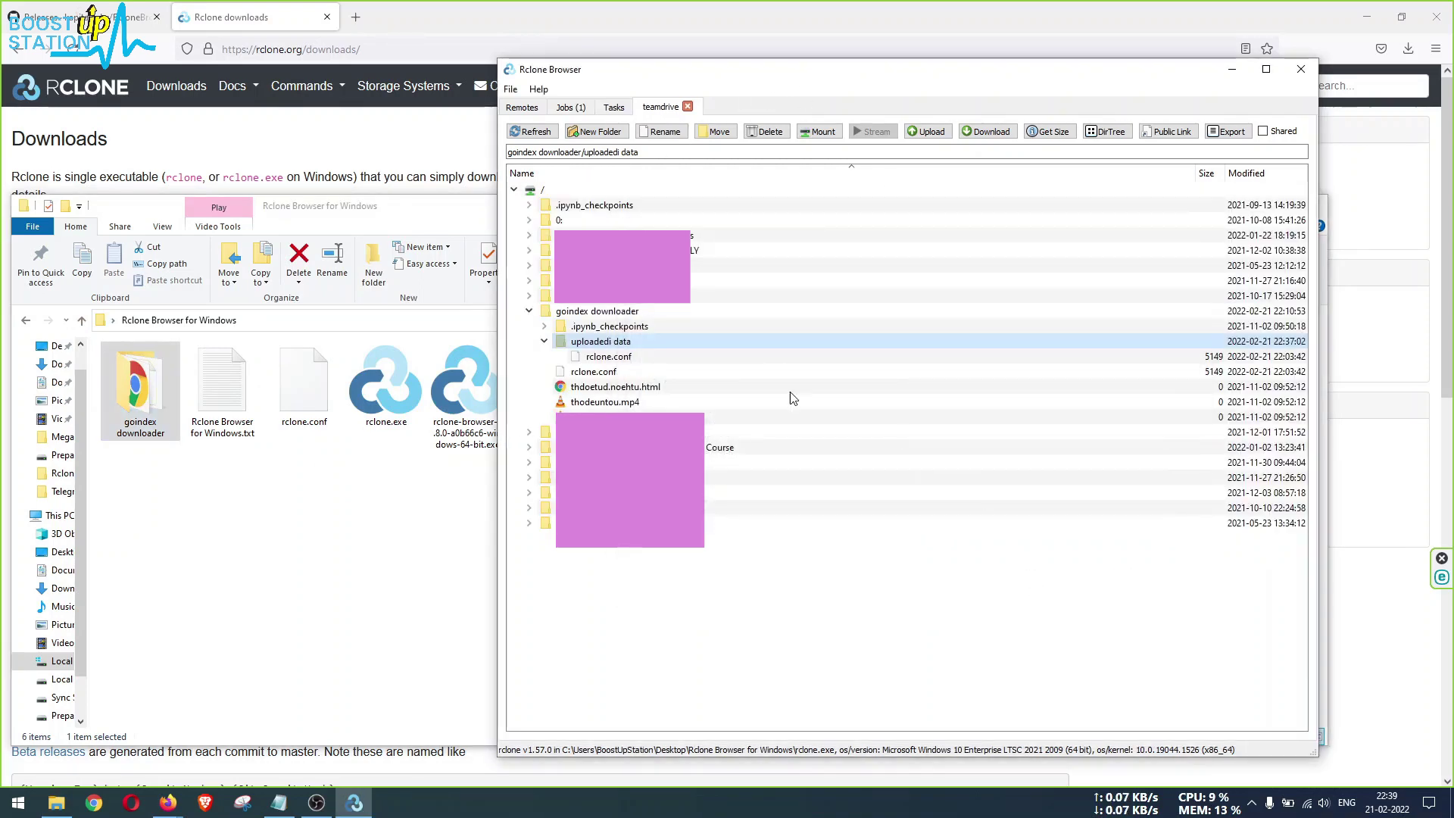
Check the upload's output log in Jobs showing 3/3 transfers, then return to teamdrive
{"action": "left_click", "coordinate": [568, 109]}
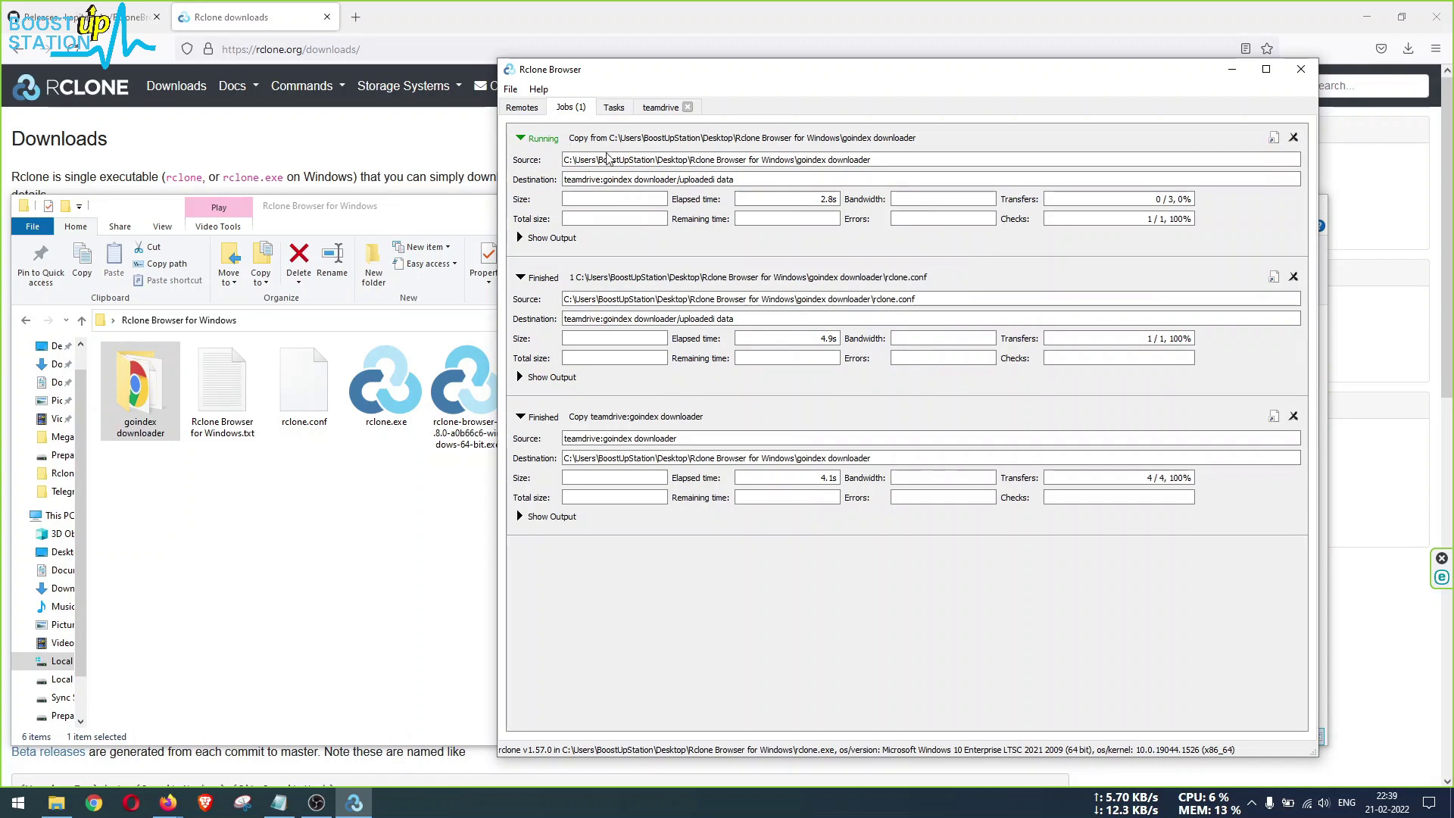
{"action": "left_click", "coordinate": [526, 238]}
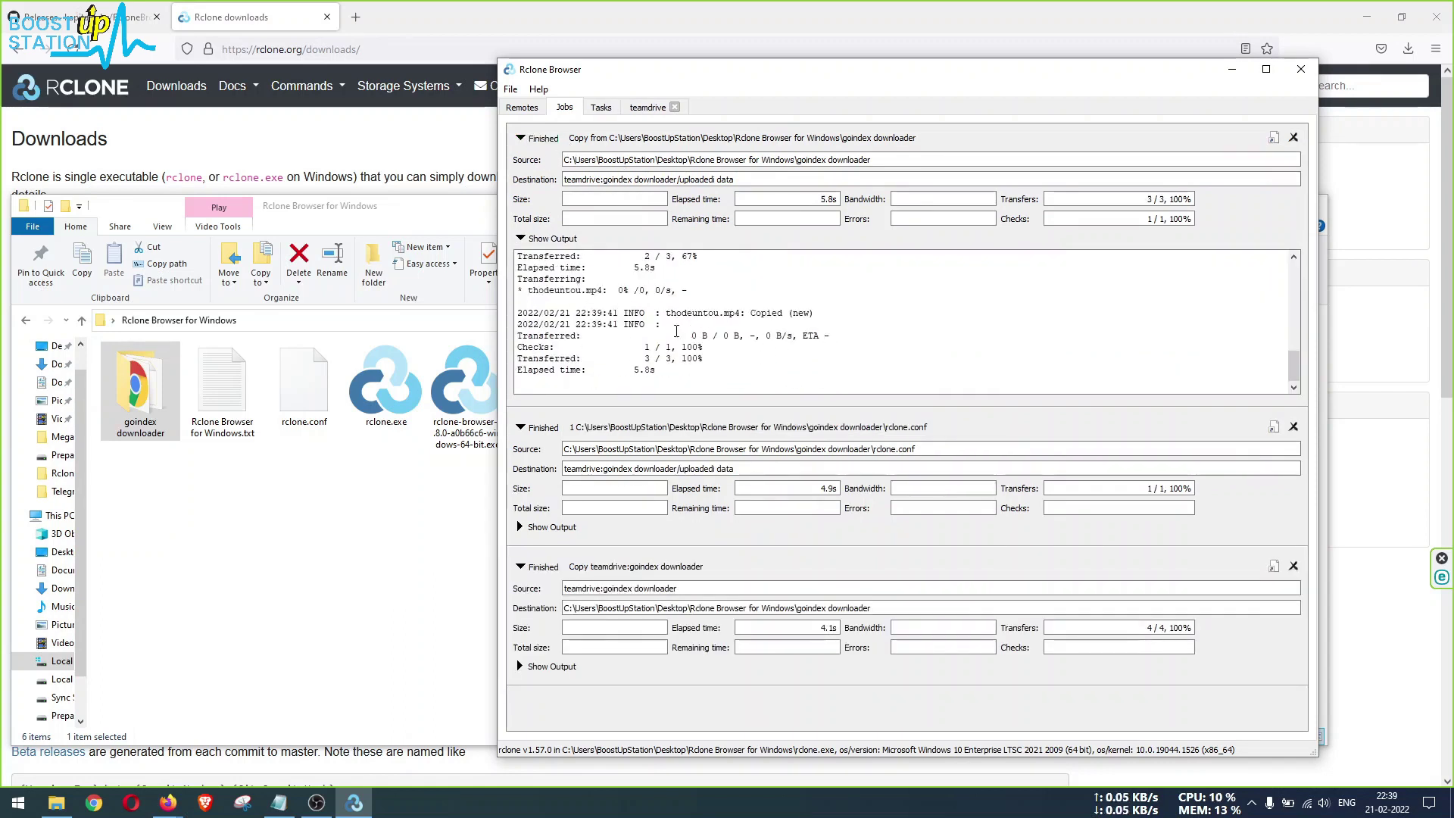
{"action": "left_click_drag", "start_coordinate": [666, 330], "coordinate": [646, 180]}
{"action": "left_click", "coordinate": [647, 107]}
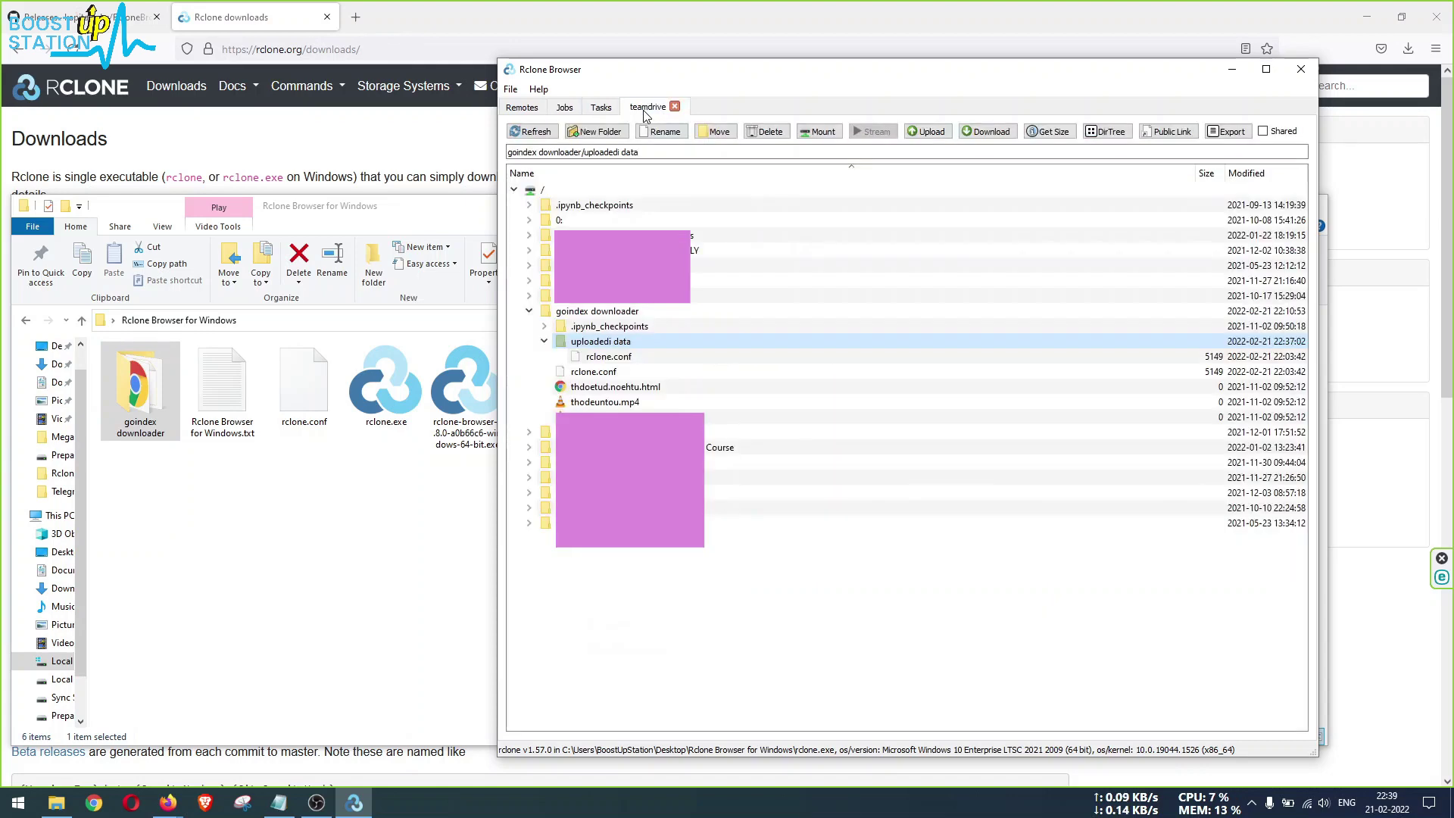
Refresh uploadedi data to list rclone.conf, thdoetud.noehtu.html and the two .mp4 files
{"action": "left_click", "coordinate": [544, 343]}
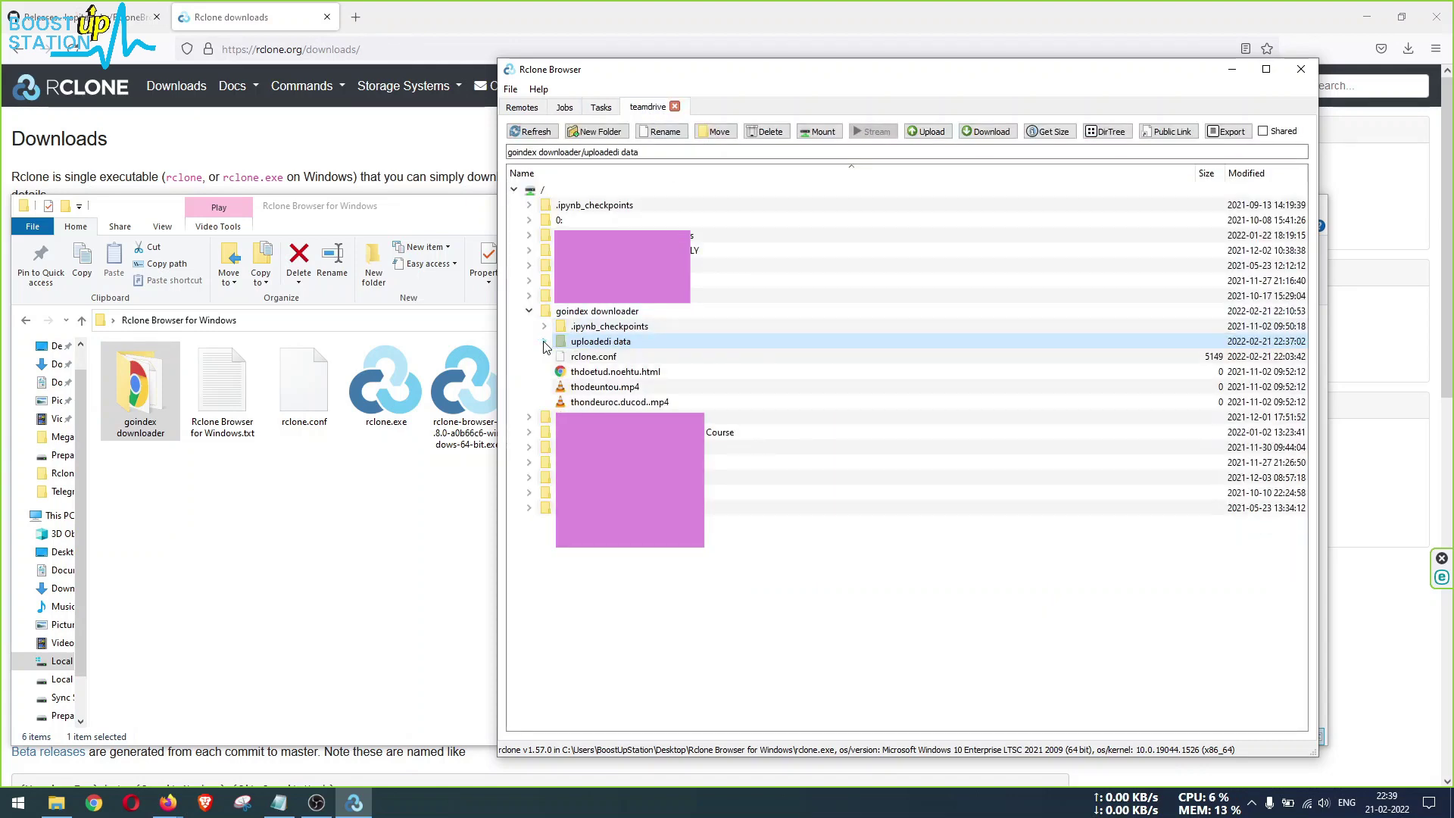
{"action": "left_click", "coordinate": [543, 342]}
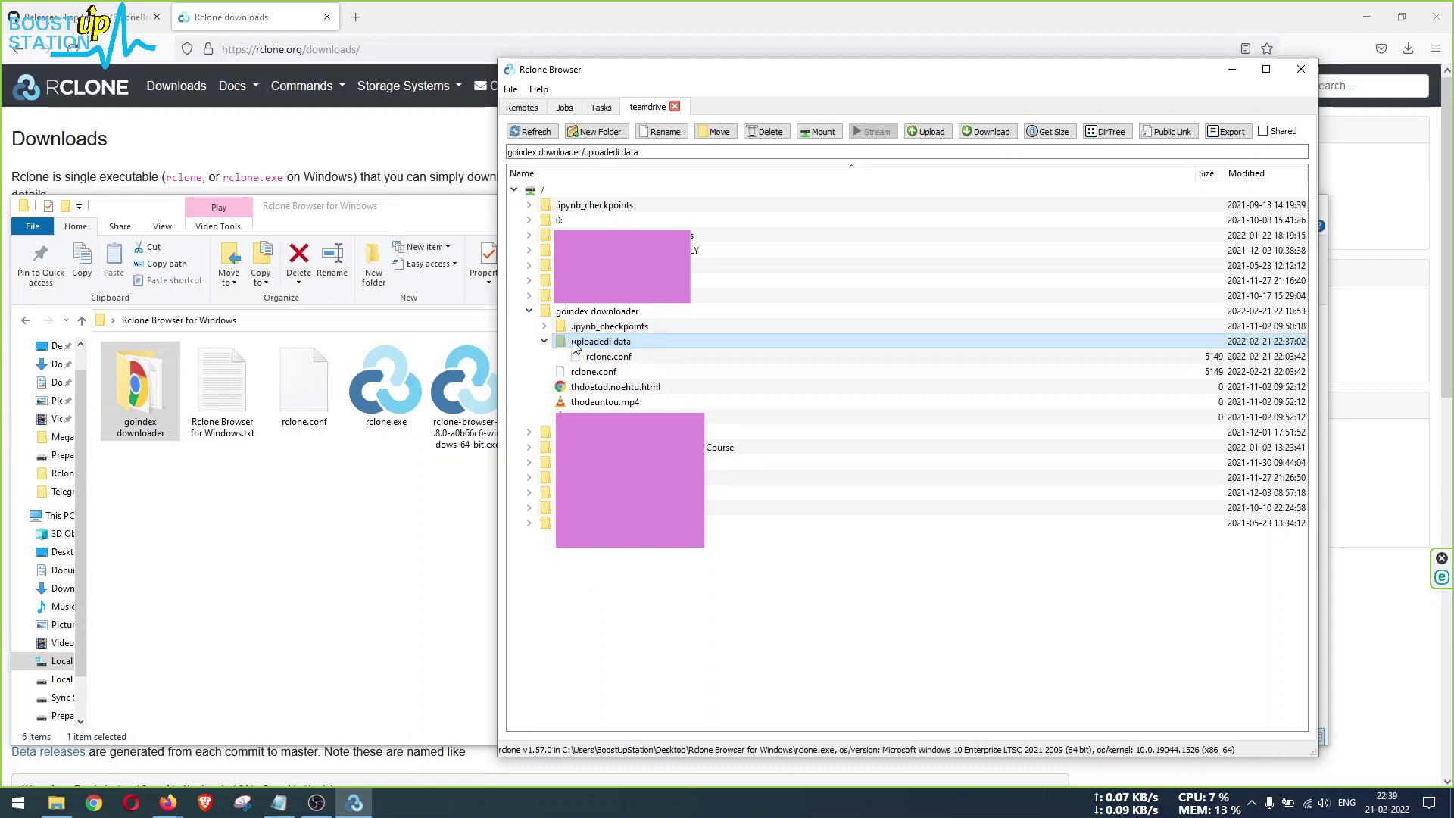
{"action": "left_click", "coordinate": [533, 132]}
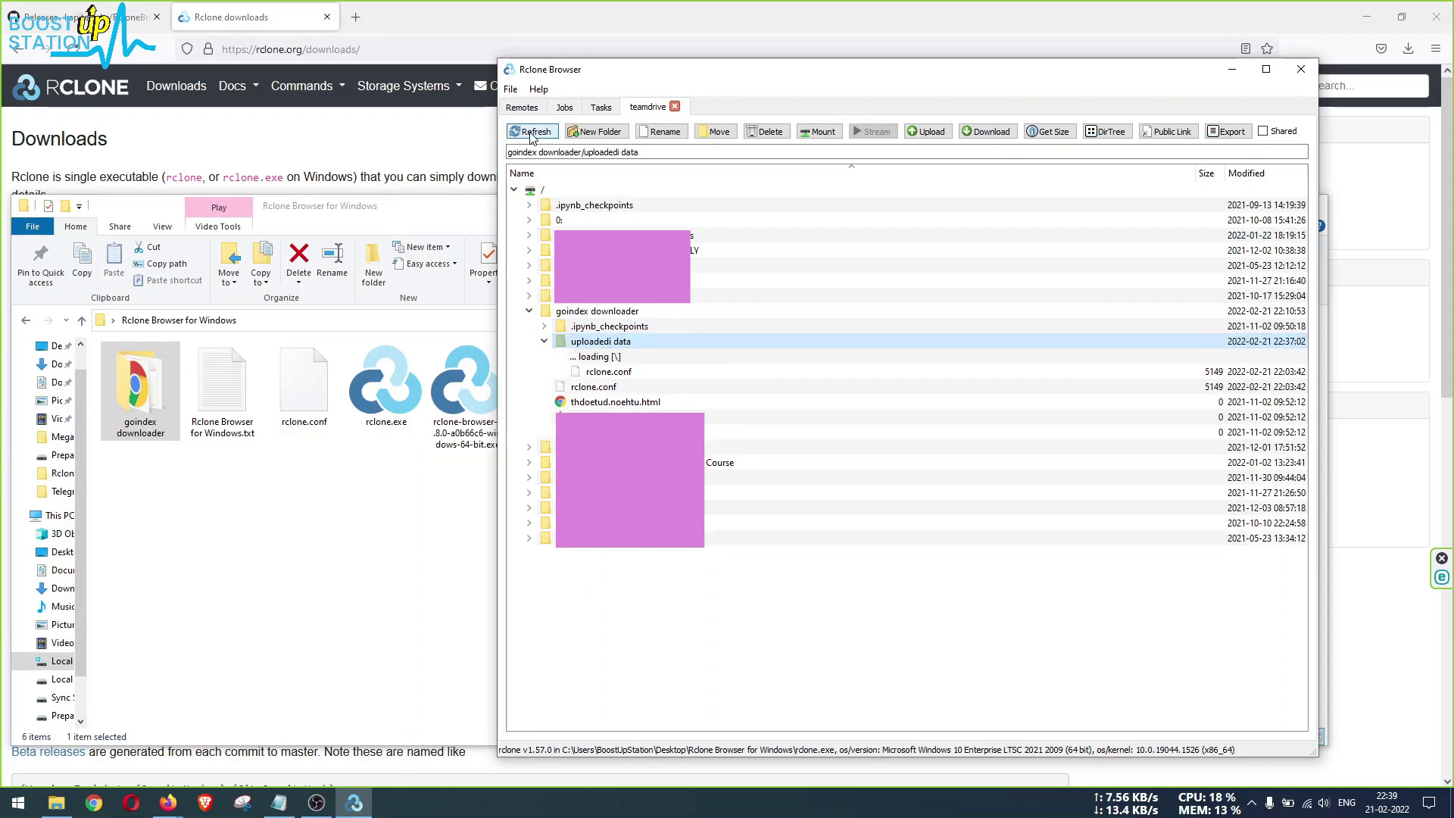
{"action": "left_click", "coordinate": [600, 358]}
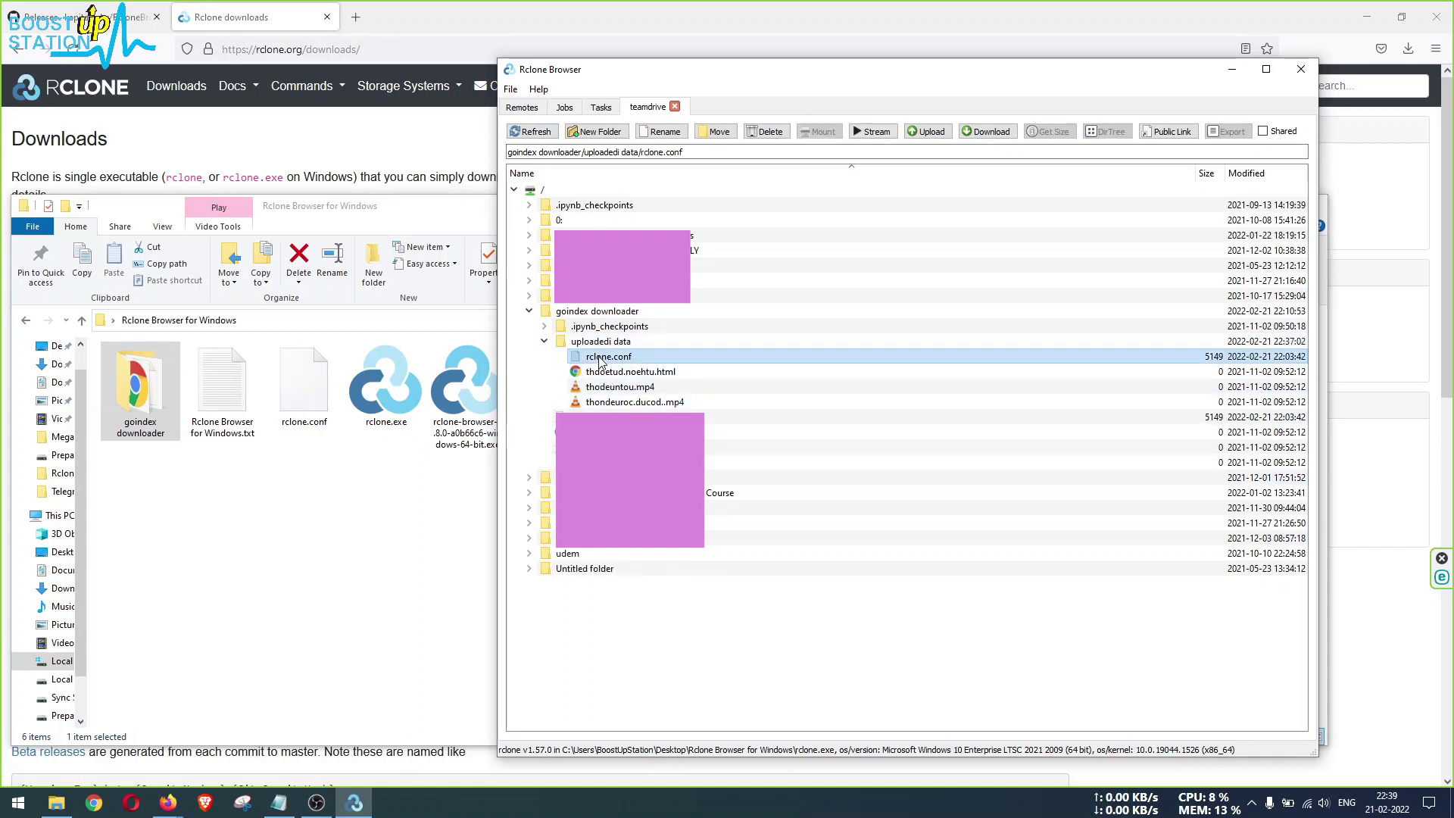
{"action": "left_click", "coordinate": [600, 372]}
{"action": "left_click", "coordinate": [602, 387]}
{"action": "left_click", "coordinate": [603, 403]}
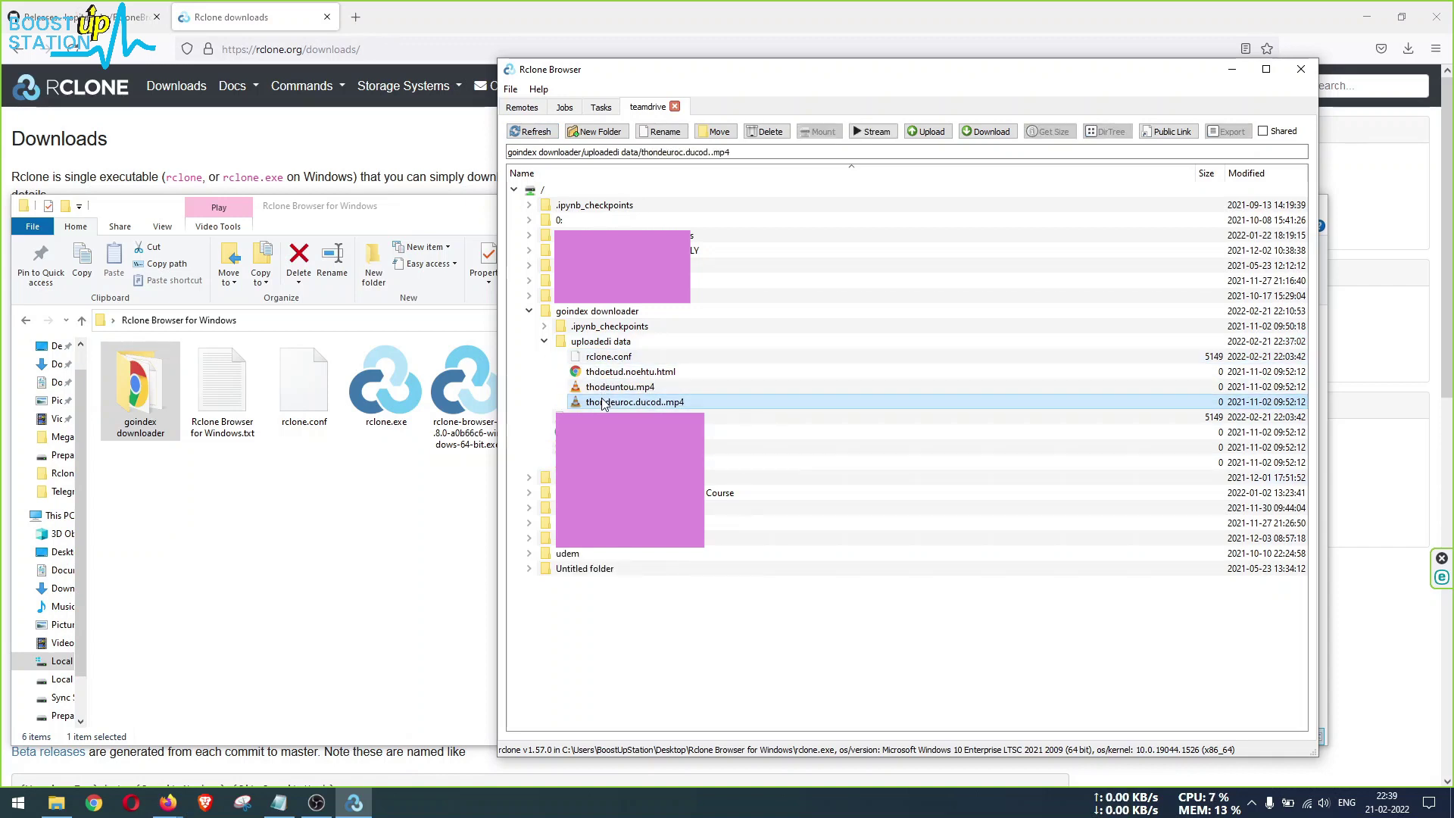
Look over the uploaded files again and bring Rclone Browser back with its remotes list
{"action": "left_click", "coordinate": [625, 357]}
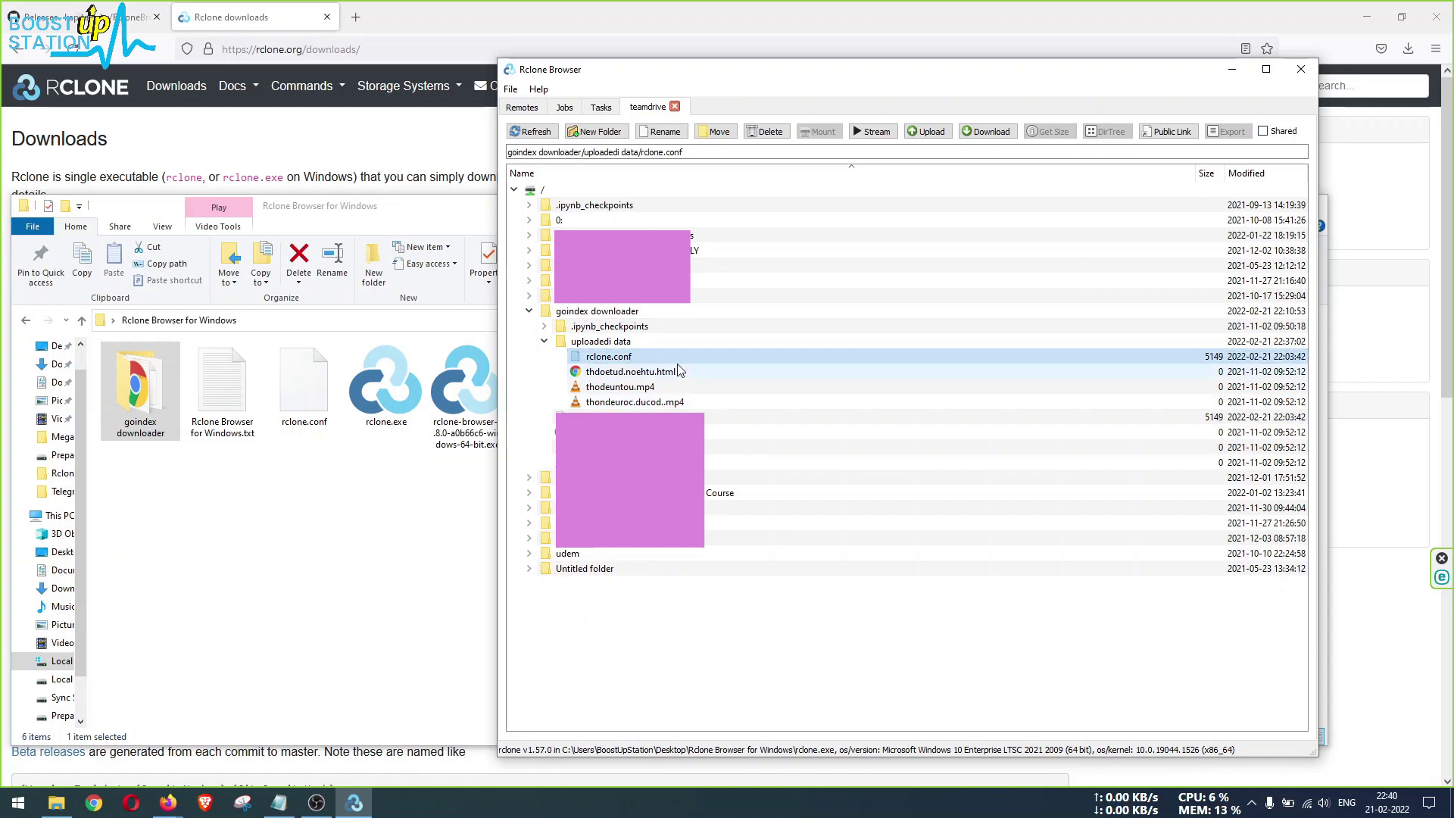
{"action": "left_click", "coordinate": [630, 373]}
{"action": "left_click", "coordinate": [609, 357]}
{"action": "left_click", "coordinate": [629, 373]}
{"action": "left_click", "coordinate": [620, 387]}
{"action": "left_click", "coordinate": [140, 390]}
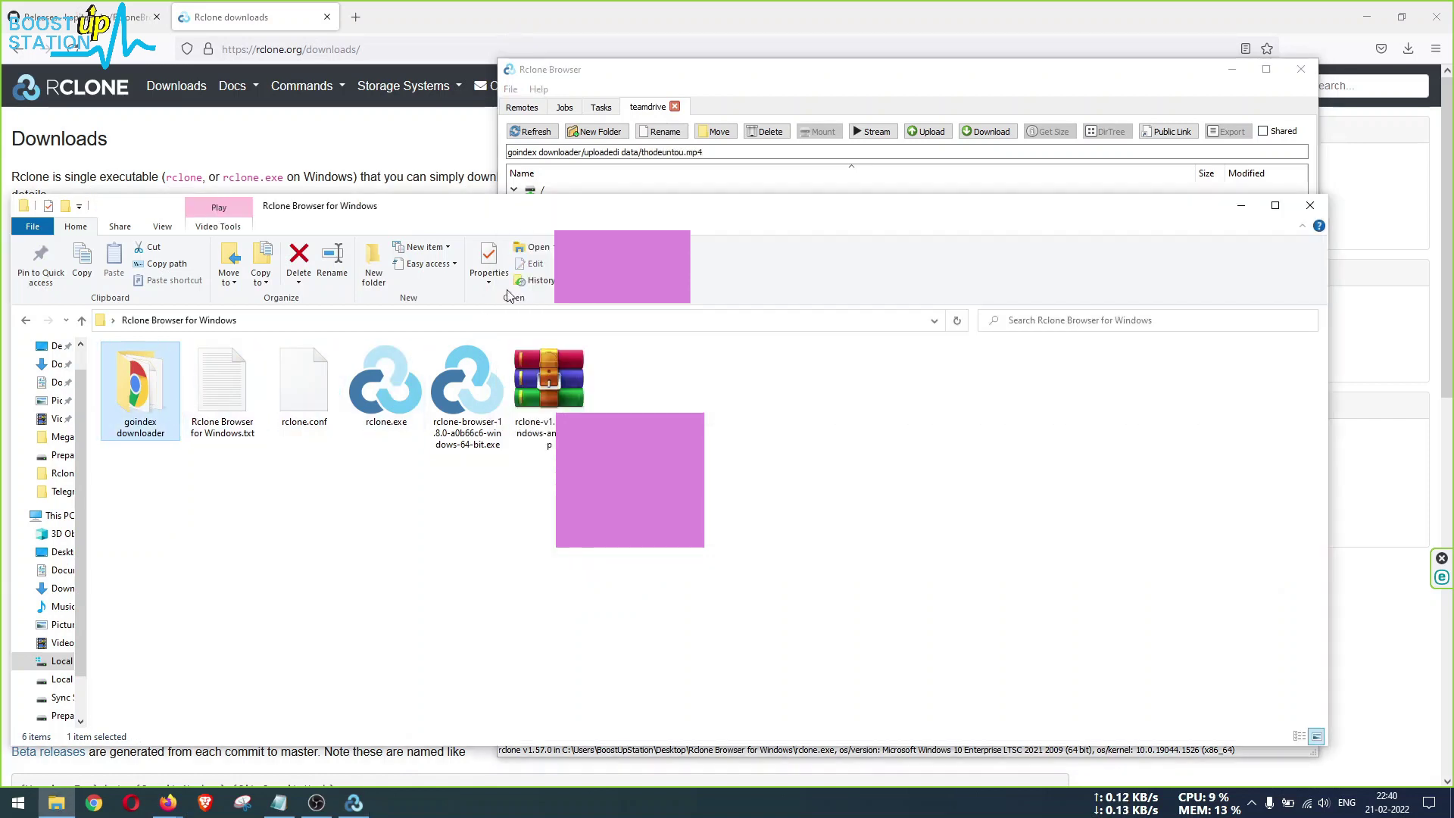
{"action": "left_click", "coordinate": [561, 119]}
Open mega1 in its own tab, showing 5. Patterns 2, Torrents, url to mega and two .mp4 files
{"action": "left_click", "coordinate": [522, 108]}
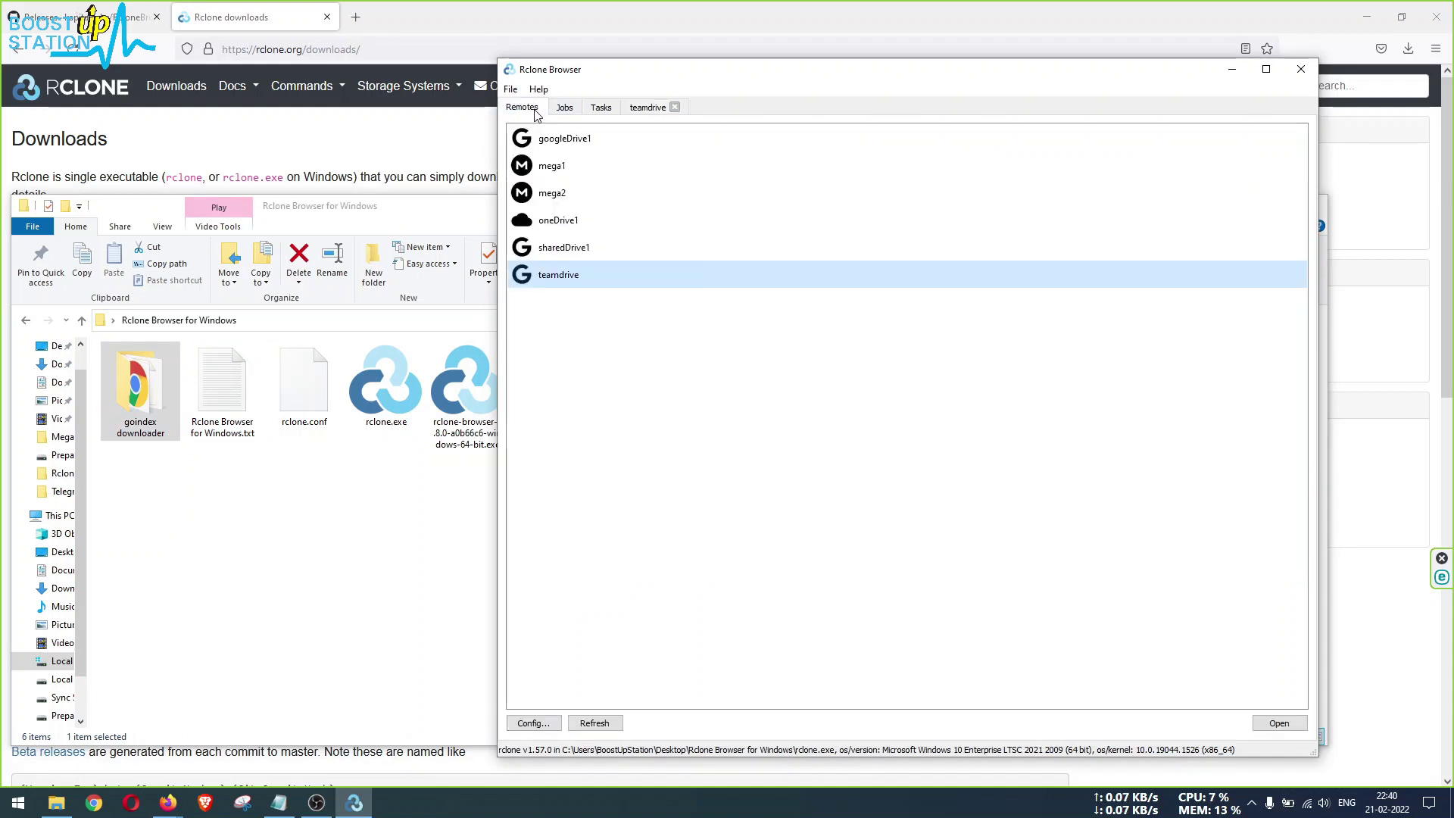
{"action": "left_click", "coordinate": [550, 168]}
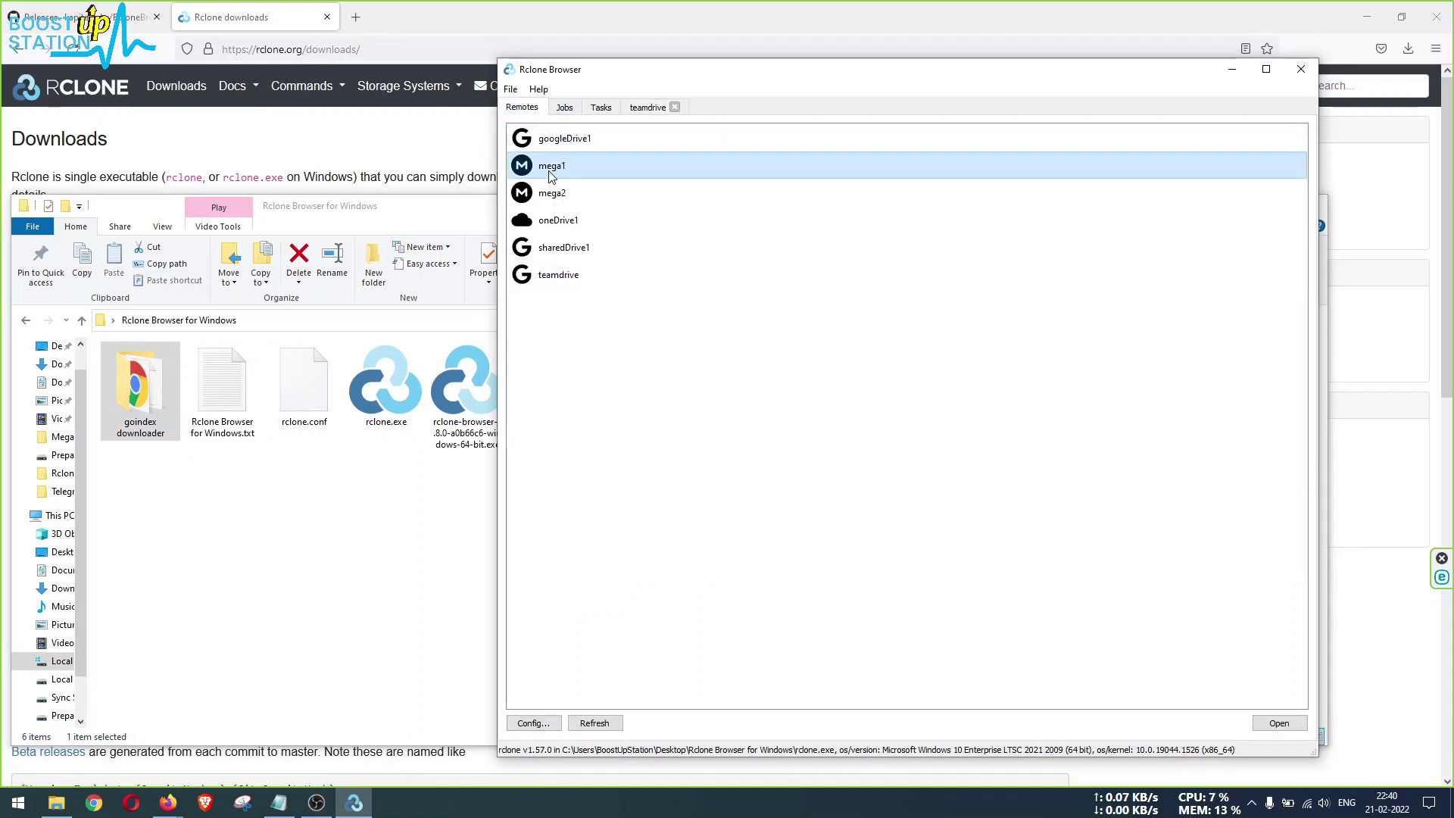
{"action": "double_click", "coordinate": [561, 168]}
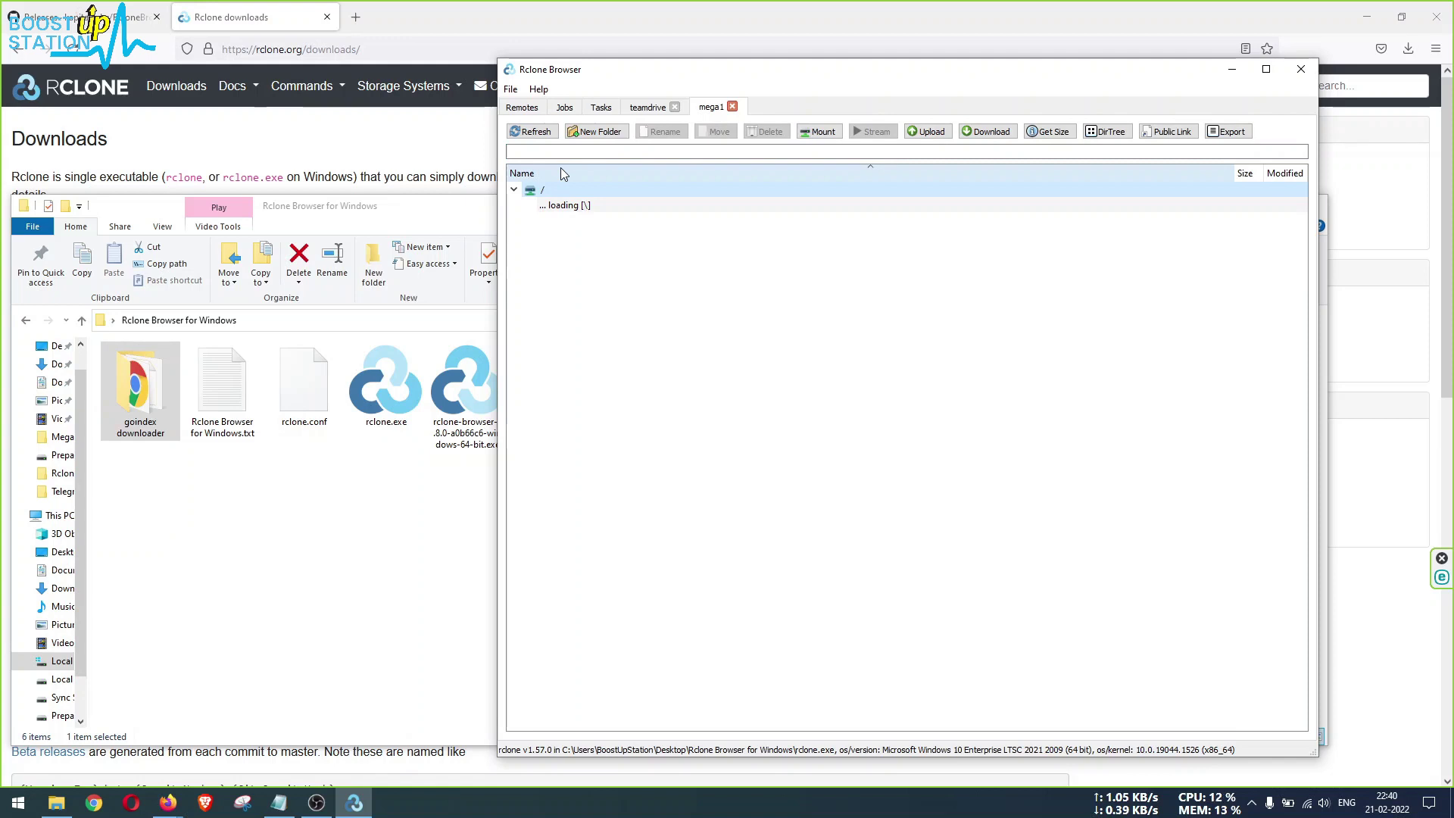
{"action": "left_click", "coordinate": [524, 109]}
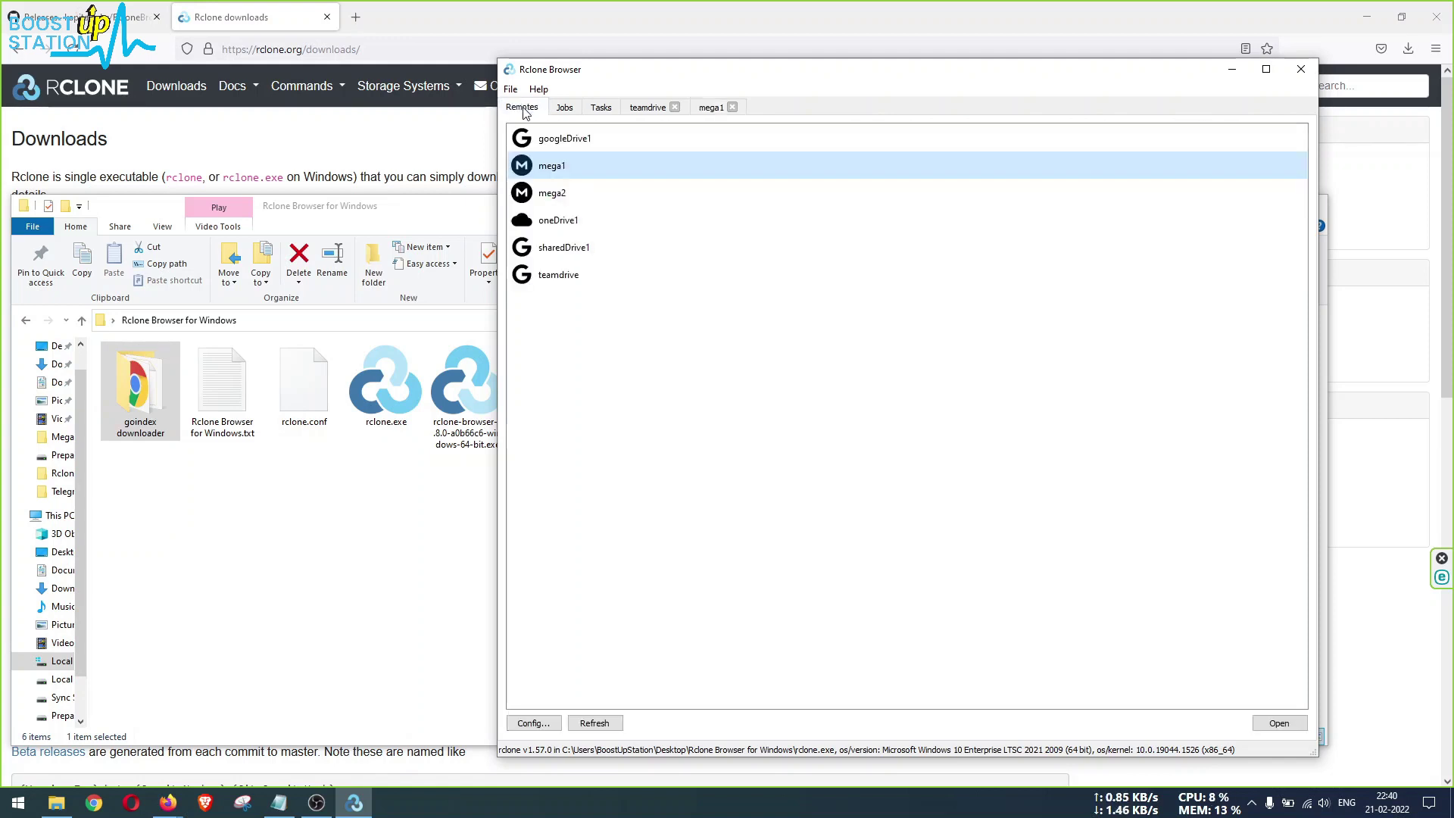
{"action": "left_click", "coordinate": [708, 108]}
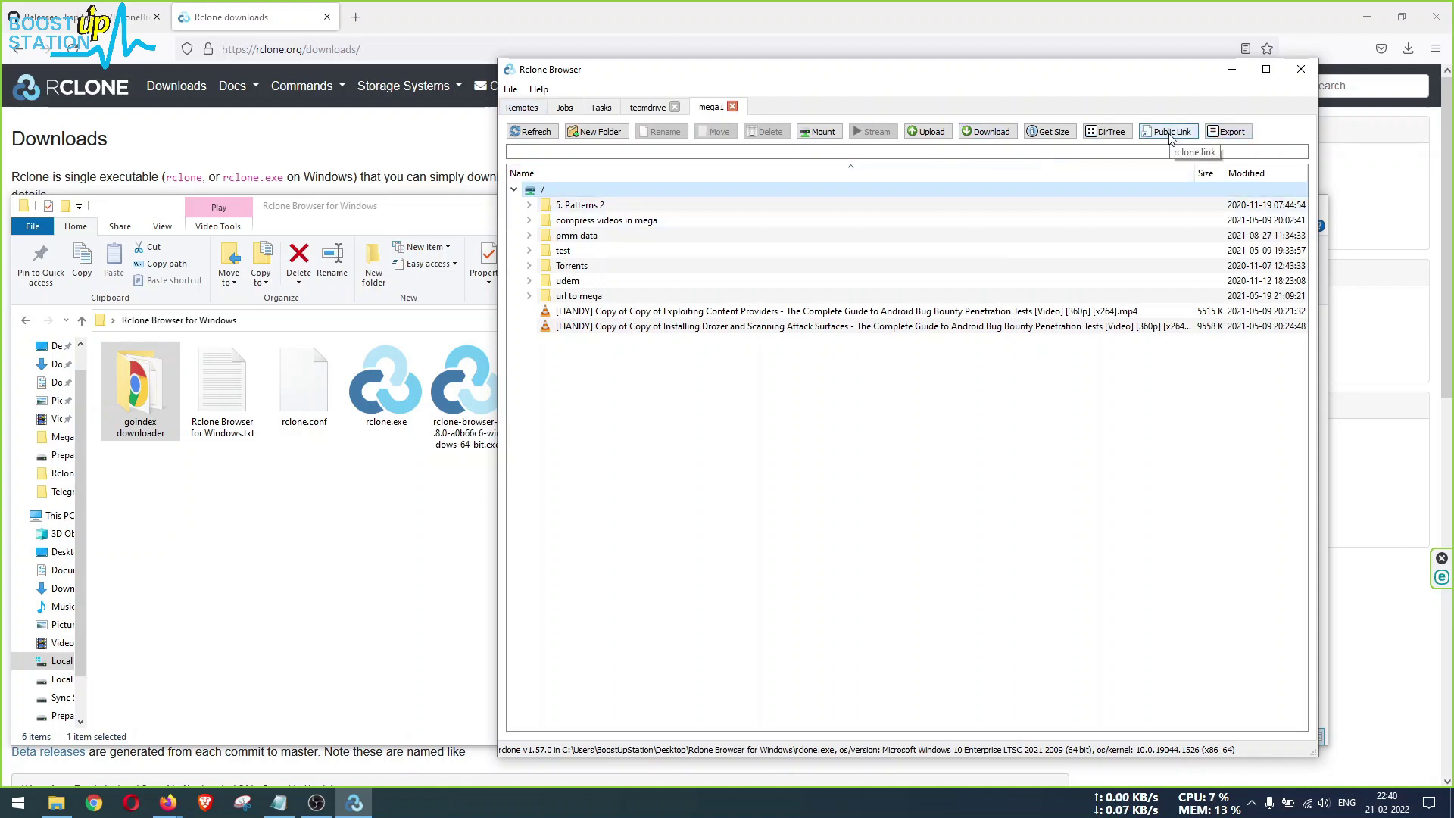
Switch to the Notepad notes and highlight the Mega download line and closing lines
{"action": "key", "text": "alt+Tab"}
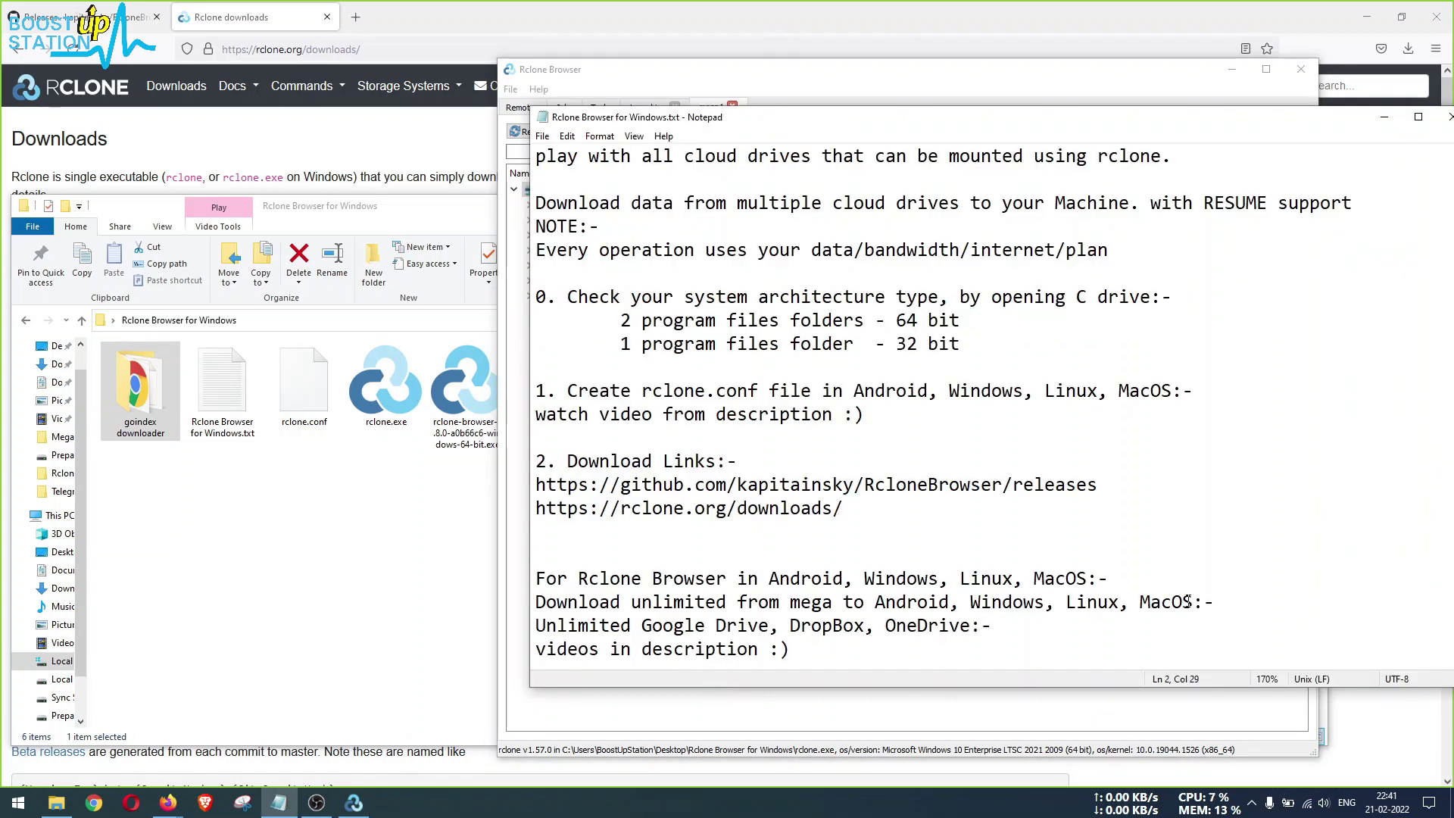
{"action": "left_click_drag", "start_coordinate": [1195, 602], "coordinate": [526, 602]}
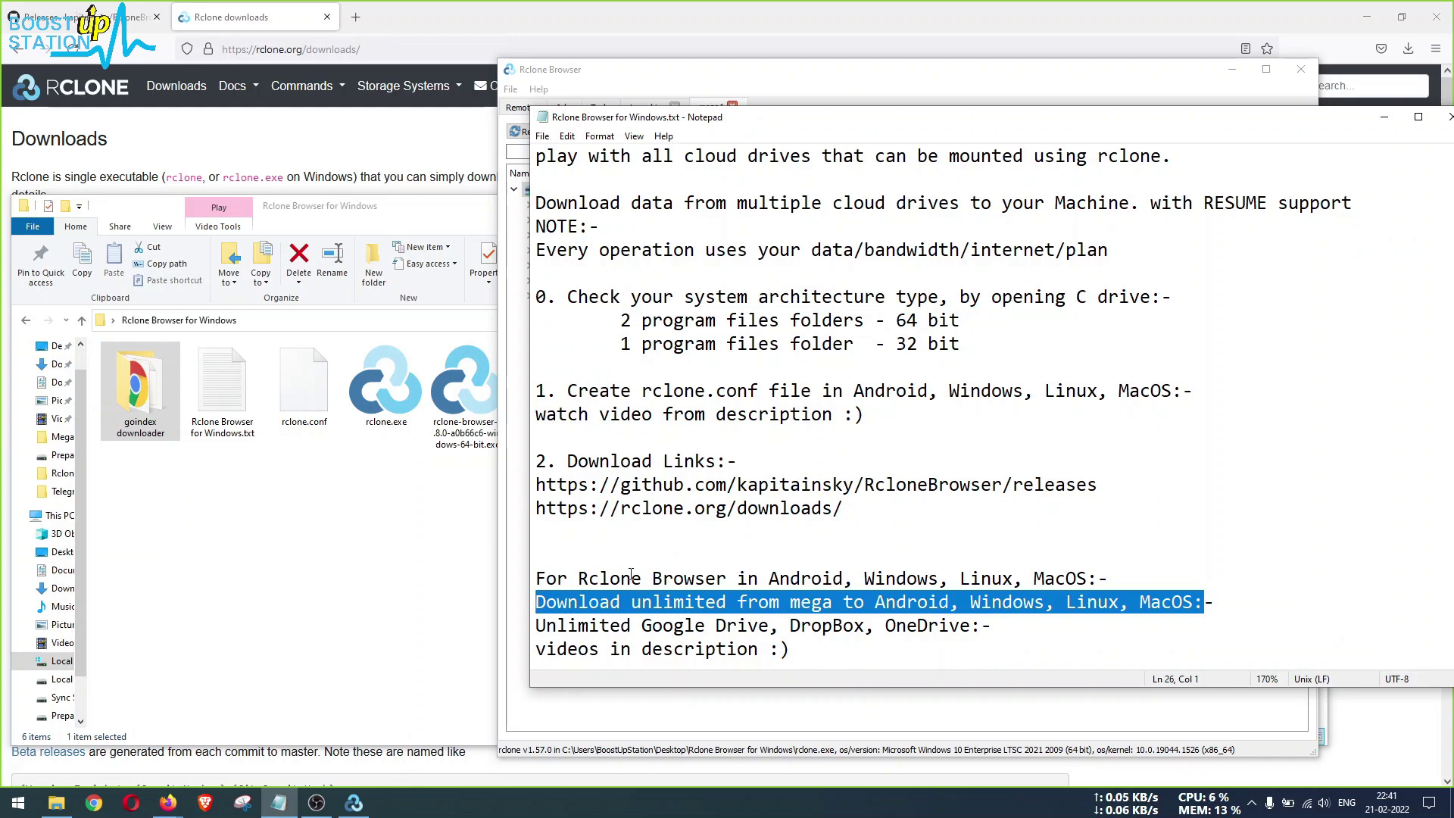
{"action": "left_click_drag", "start_coordinate": [994, 627], "coordinate": [571, 527]}
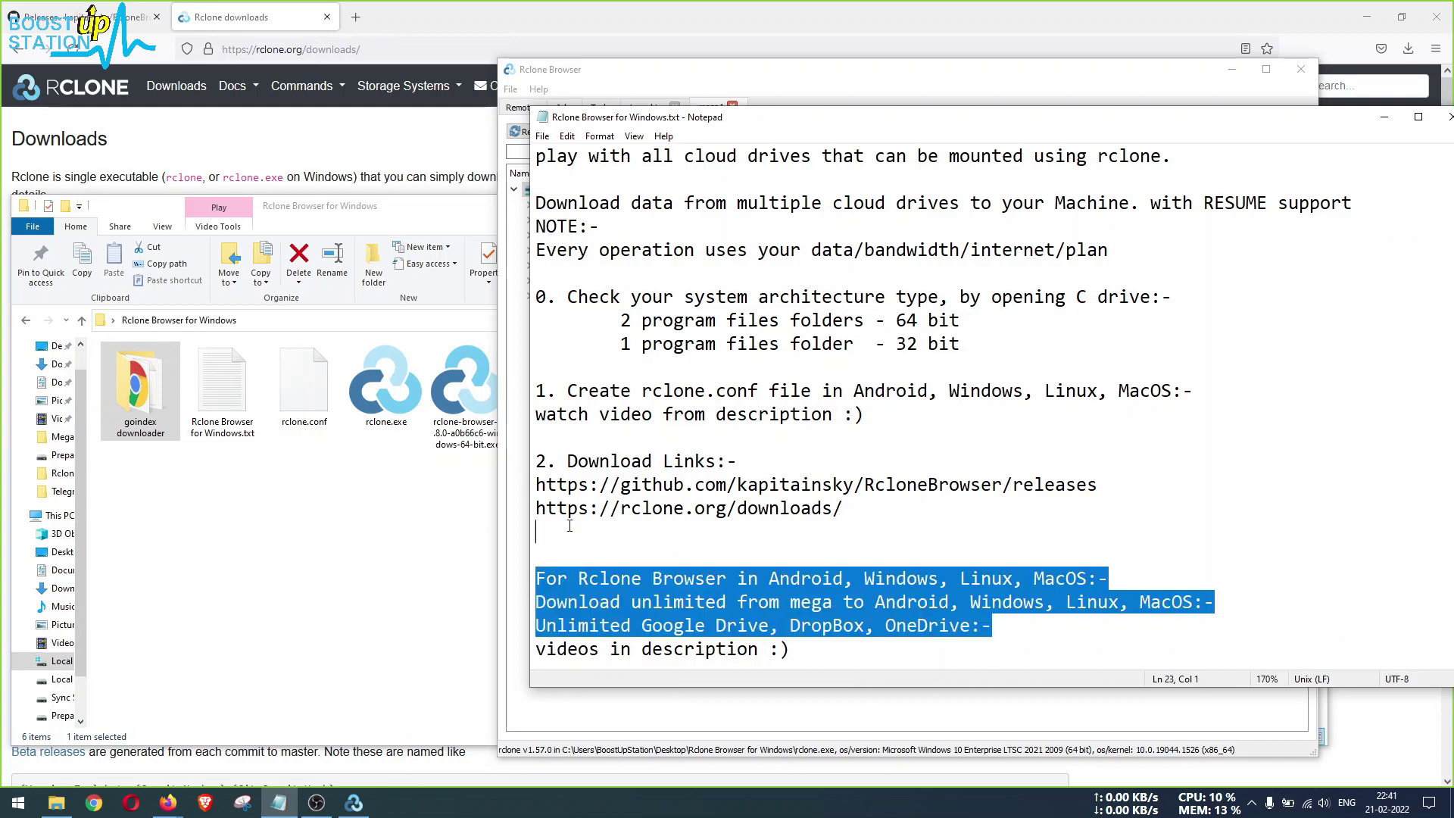
Scroll to the top of the notes, reposition the Notepad window, and highlight the subscribe line
{"action": "scroll", "coordinate": [632, 526], "scroll_direction": "up", "scroll_amount": 2}
{"action": "left_click", "coordinate": [982, 403]}
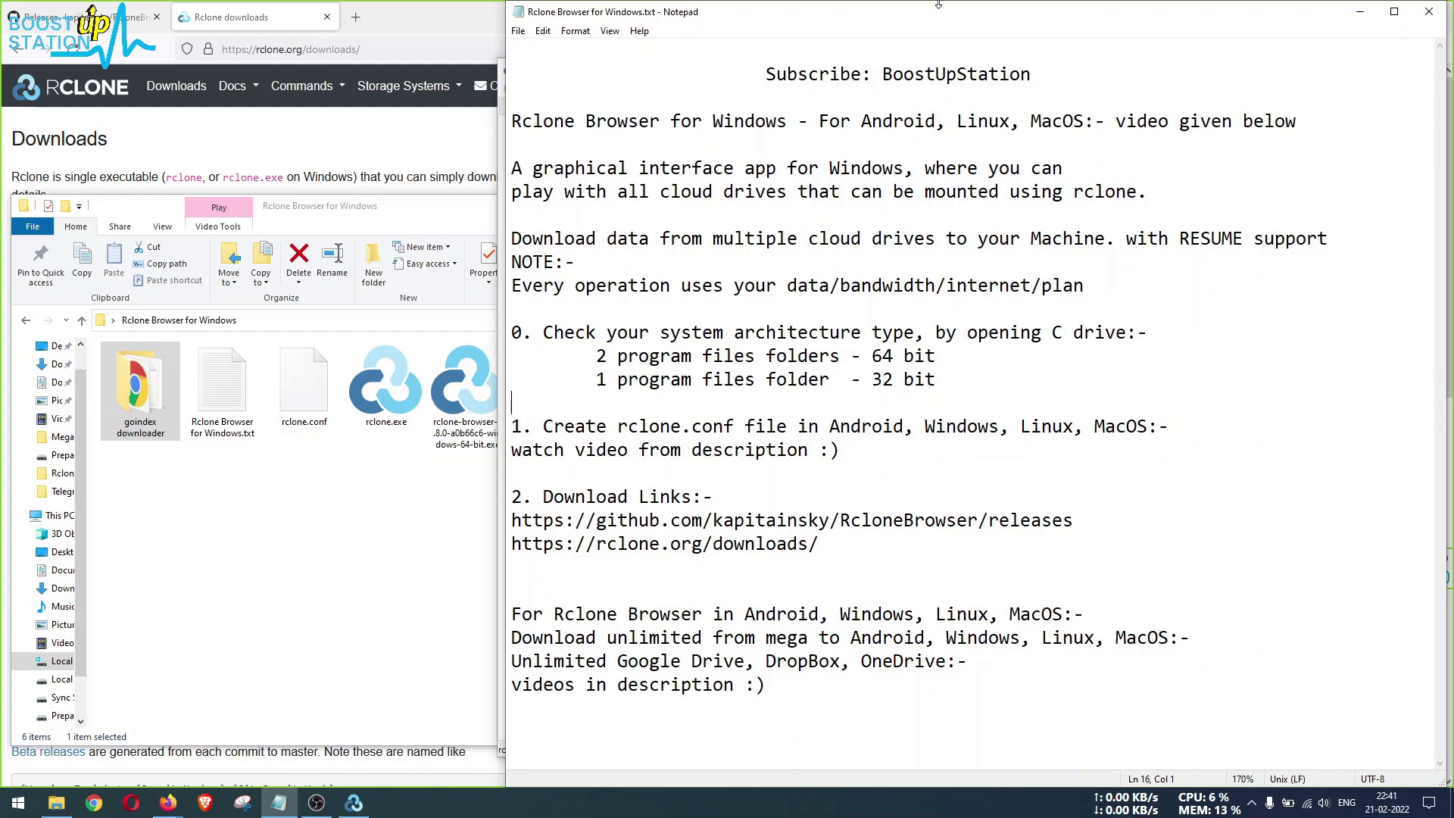
{"action": "left_click_drag", "start_coordinate": [939, 21], "coordinate": [964, 126]}
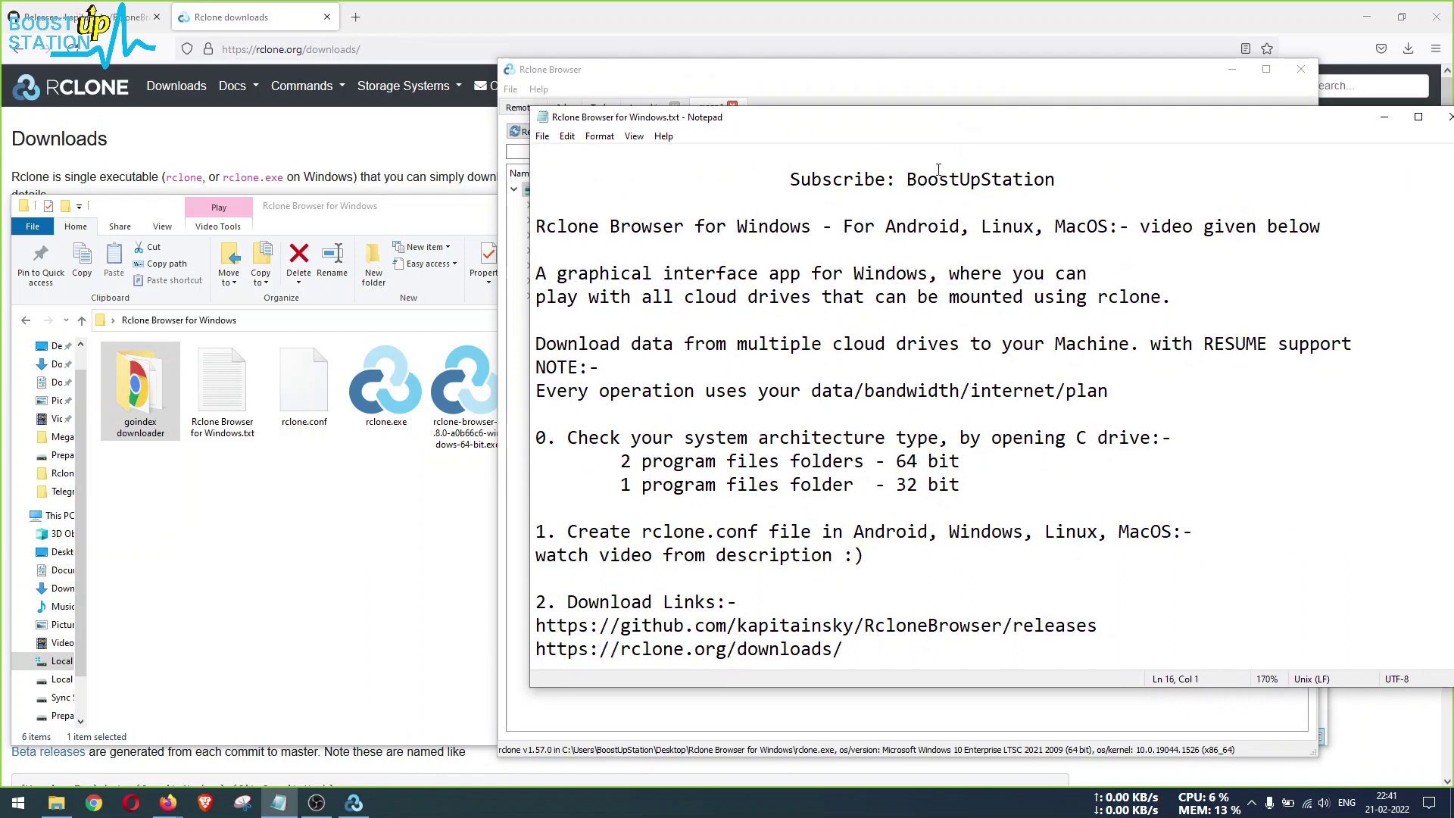
{"action": "left_click_drag", "start_coordinate": [789, 179], "coordinate": [1058, 182]}
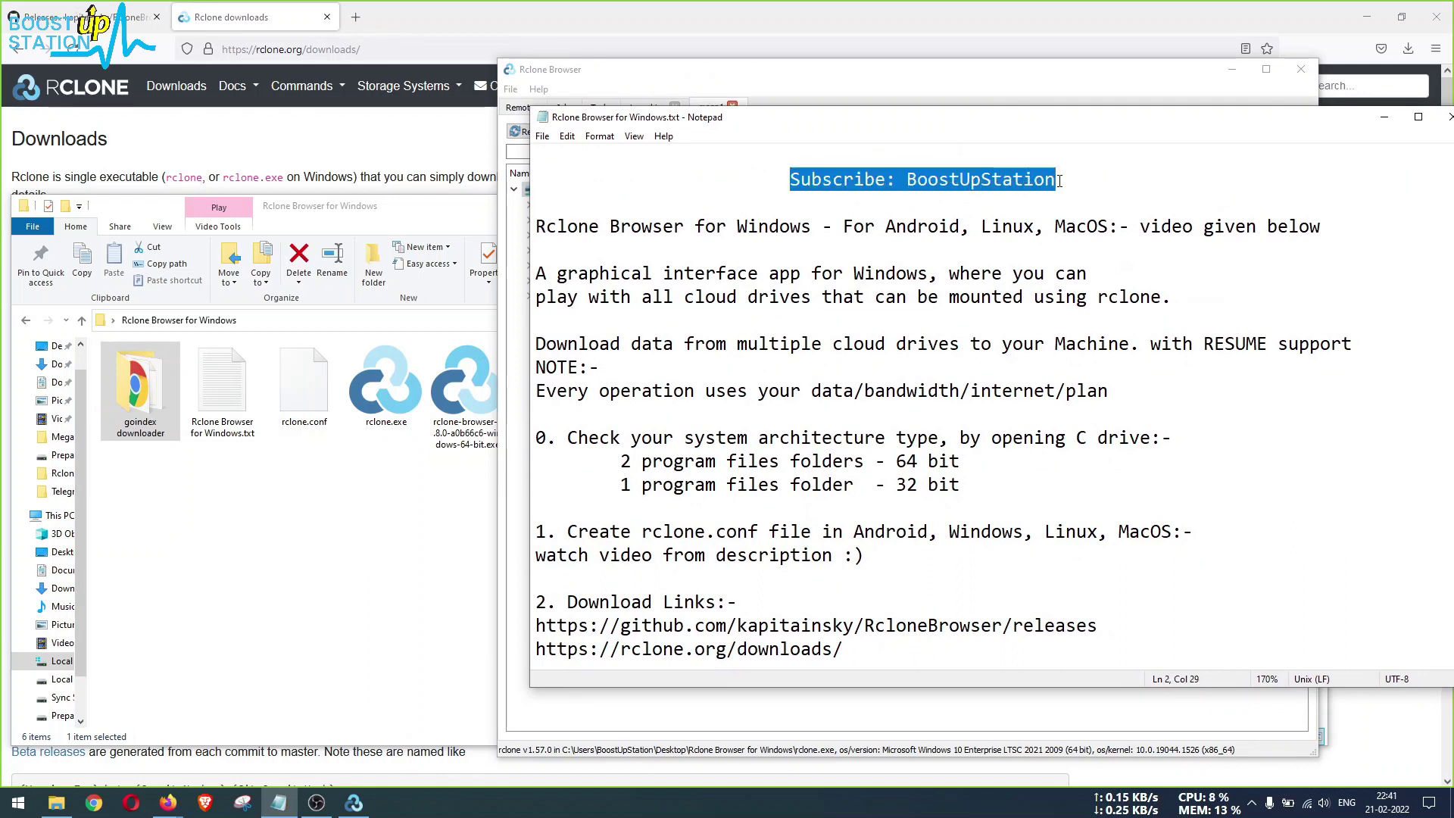